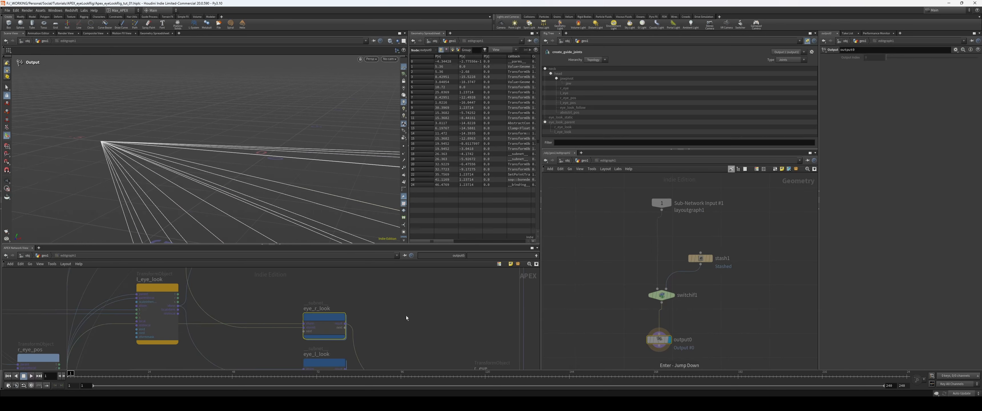
# Step: Maximize the APEX network view and examine the overall node layout of the eye rig graph
pyautogui.moveTo(400, 244); pyautogui.dragTo(401, 205)
pyautogui.scroll(-5, 420, 295)
pyautogui.moveTo(421, 298); pyautogui.dragTo(417, 248, button='middle')
pyautogui.hotkey('ctrl', 'b')
pyautogui.moveTo(539, 286); pyautogui.dragTo(469, 304, button='middle')
pyautogui.scroll(1, 432, 289)
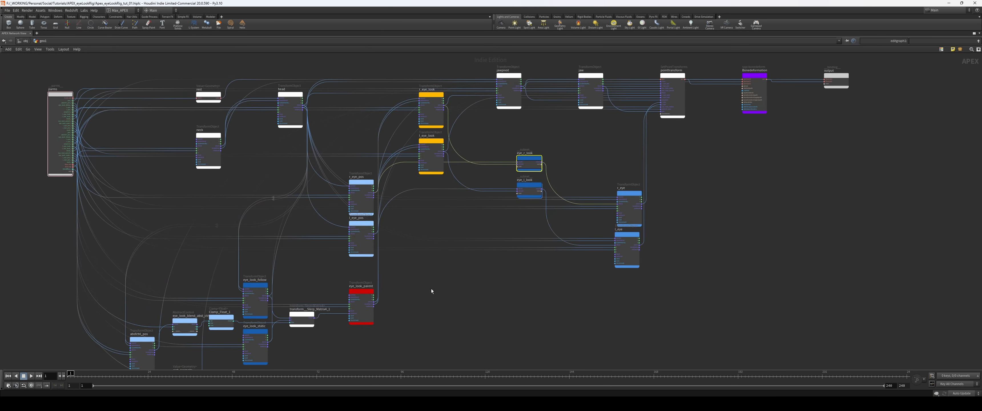
pyautogui.moveTo(355, 329); pyautogui.dragTo(470, 280, button='middle')
pyautogui.moveTo(535, 283); pyautogui.dragTo(474, 306, button='middle')
pyautogui.scroll(4, 474, 306)
pyautogui.moveTo(474, 306); pyautogui.dragTo(671, 261, button='middle')
pyautogui.moveTo(267, 277); pyautogui.dragTo(391, 288)
# Step: Examine the eye look blend control, the follow and static transforms and the Slerp node feeding eye_look_parent
pyautogui.click(328, 254)
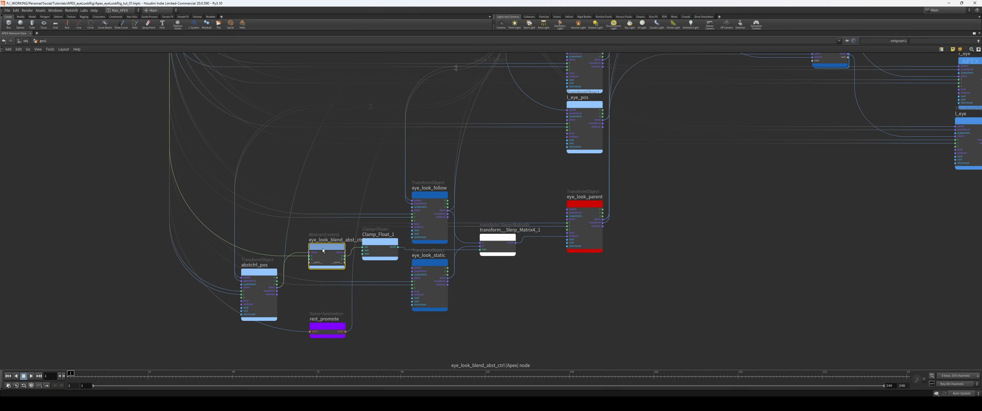
pyautogui.moveTo(323, 250); pyautogui.dragTo(308, 250)
pyautogui.moveTo(309, 250); pyautogui.dragTo(314, 251)
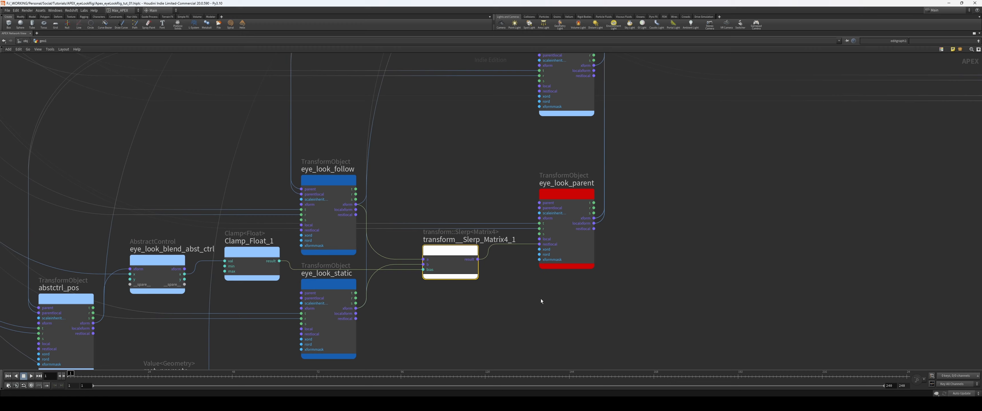
pyautogui.moveTo(443, 270); pyautogui.dragTo(419, 275, button='middle')
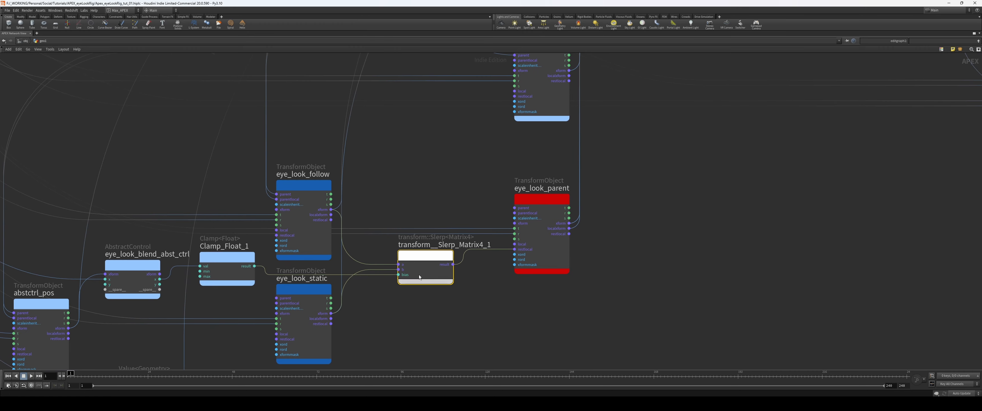
pyautogui.moveTo(303, 188); pyautogui.dragTo(302, 179)
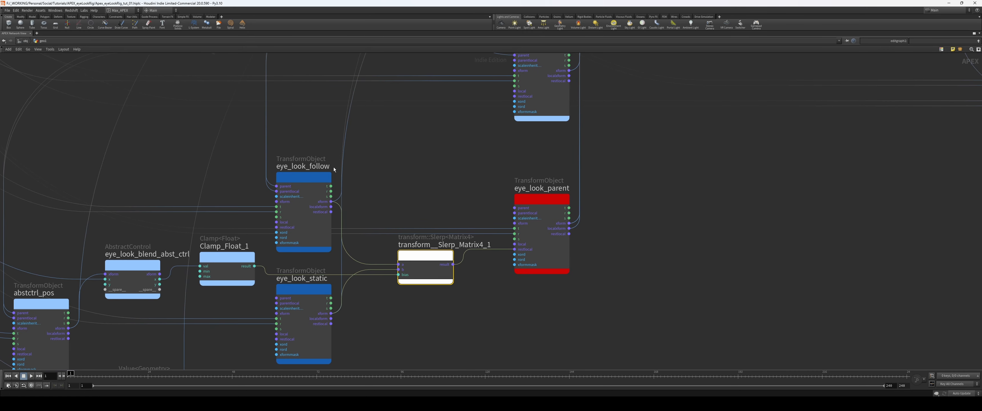
pyautogui.click(300, 180)
pyautogui.moveTo(393, 328); pyautogui.dragTo(397, 313, button='middle')
pyautogui.click(310, 275)
pyautogui.moveTo(647, 256); pyautogui.dragTo(508, 307, button='middle')
pyautogui.moveTo(485, 302); pyautogui.dragTo(424, 260)
pyautogui.moveTo(517, 221); pyautogui.dragTo(523, 270, button='middle')
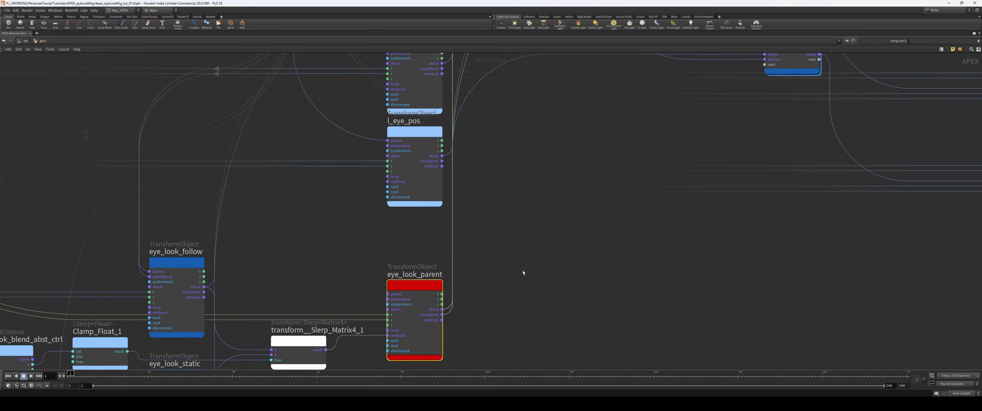
# Step: Follow the eye_look_parent connections to the eye look nodes and inspect the contents of the eye_r_look subnet
pyautogui.scroll(-5, 522, 217)
pyautogui.scroll(8, 402, 280)
pyautogui.moveTo(541, 222); pyautogui.dragTo(531, 287, button='middle')
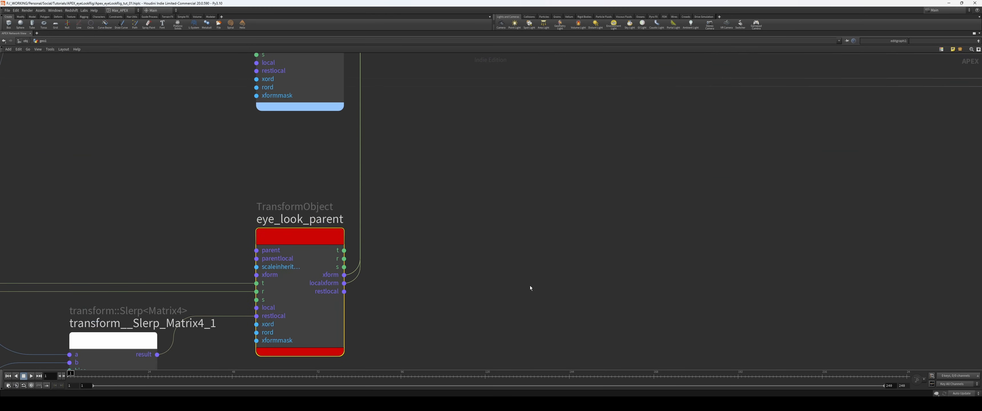
pyautogui.scroll(-6, 530, 286)
pyautogui.hotkey('ctrl', 's')
pyautogui.scroll(4, 595, 267)
pyautogui.moveTo(442, 198); pyautogui.dragTo(470, 252, button='middle')
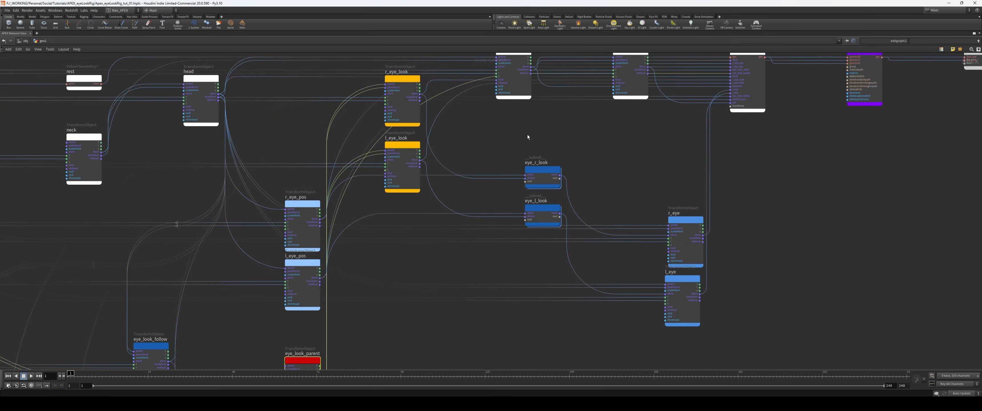
pyautogui.moveTo(467, 155); pyautogui.dragTo(469, 161, button='middle')
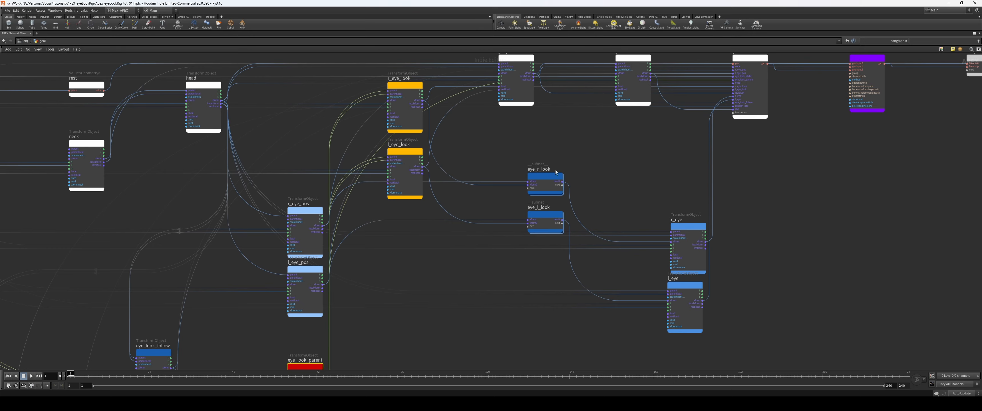
pyautogui.doubleClick(541, 179)
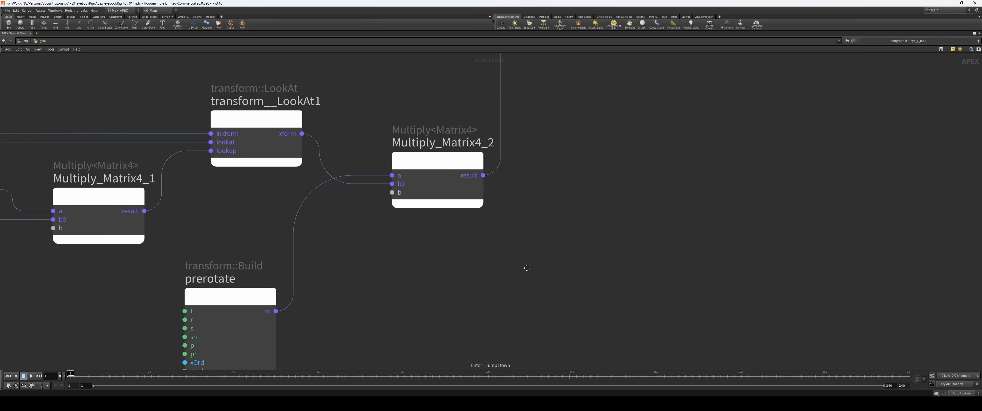
pyautogui.press('u')
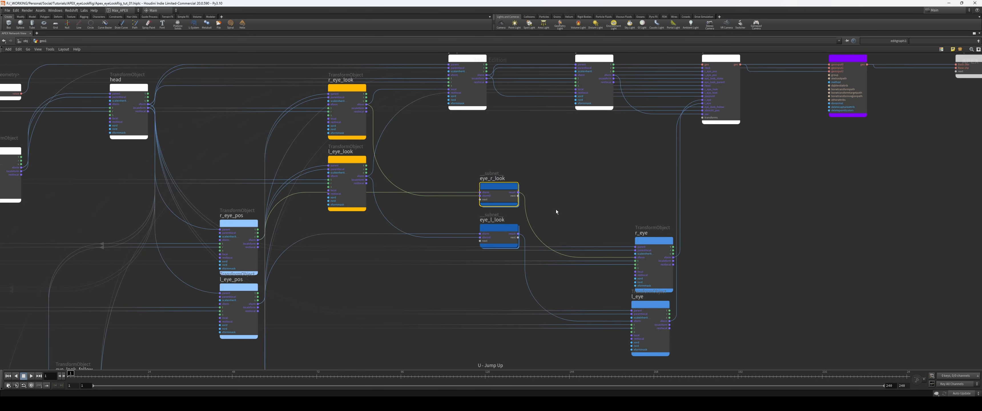
# Step: Restore the multi-pane layout and inspect the separate branch holding the eye_r_look edit graph and its file cache
pyautogui.moveTo(555, 210); pyautogui.dragTo(541, 194, button='middle')
pyautogui.hotkey('ctrl', 'b')
pyautogui.moveTo(492, 340); pyautogui.dragTo(399, 289, button='middle')
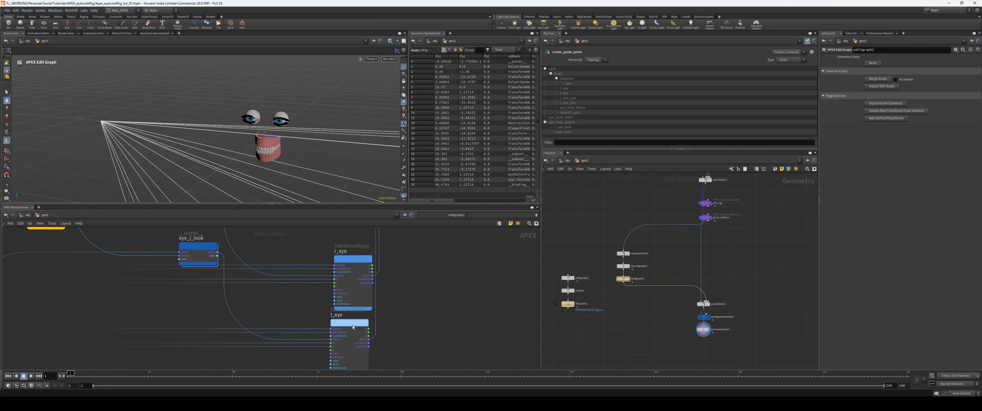
pyautogui.moveTo(353, 327); pyautogui.dragTo(359, 329)
pyautogui.moveTo(591, 323); pyautogui.dragTo(609, 305, button='middle')
pyautogui.scroll(1, 609, 304)
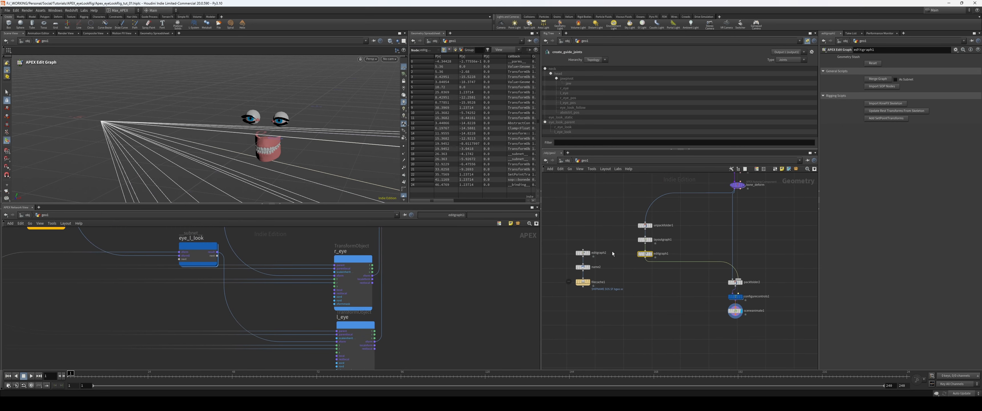
pyautogui.click(584, 253)
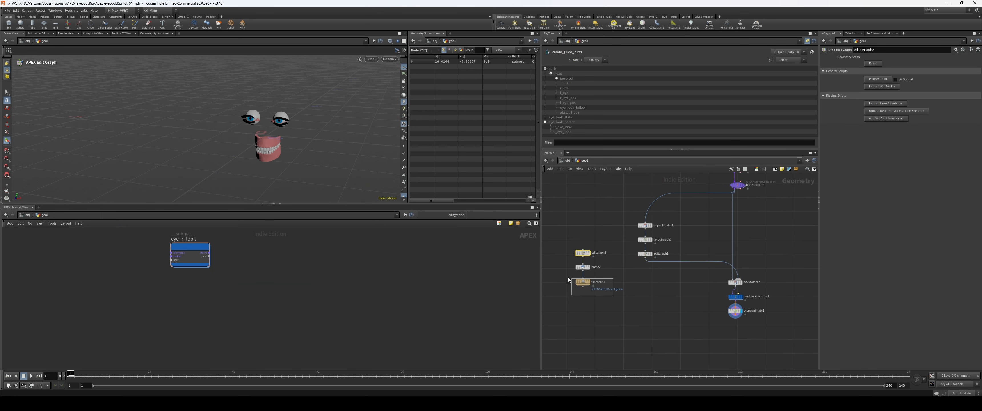
pyautogui.click(582, 283)
# Step: Add a new APEX Edit Graph node in empty space beside the main geometry chain
pyautogui.moveTo(561, 264); pyautogui.dragTo(533, 295, button='middle')
pyautogui.press('Tab')
pyautogui.write('apexed')
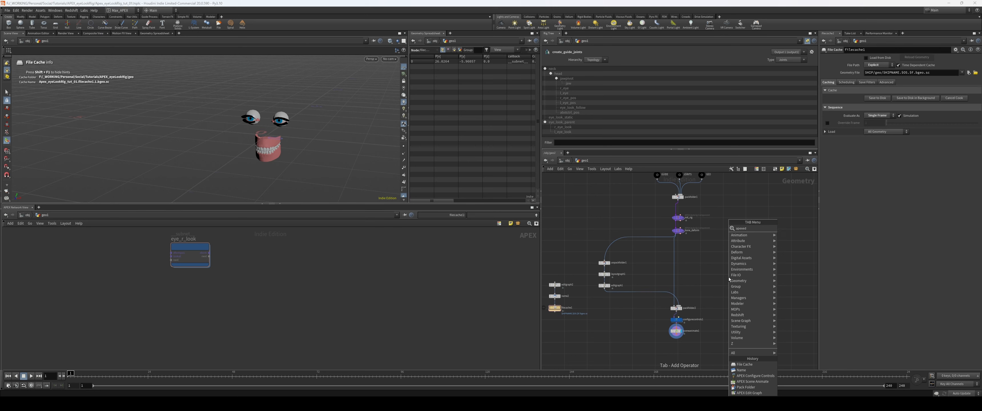
pyautogui.press('Return')
# Step: Try out a simpleLook node in the empty edit graph, look inside it and delete it
pyautogui.press('Tab')
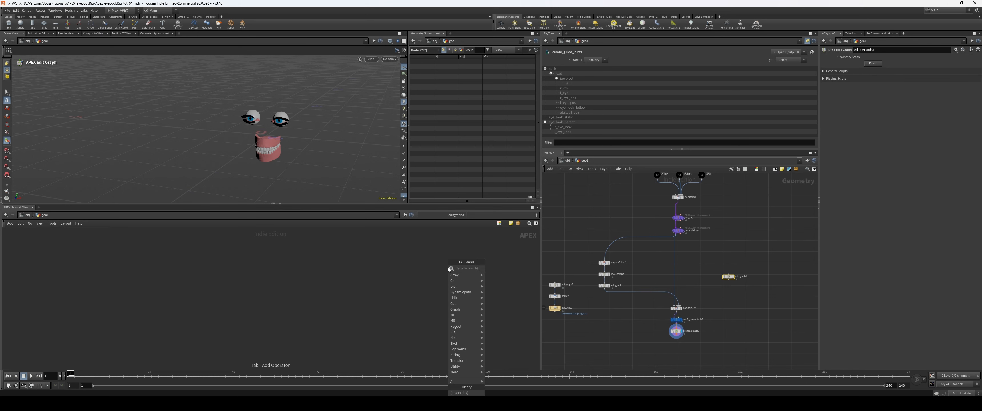
pyautogui.write('simpl')
pyautogui.press('Return')
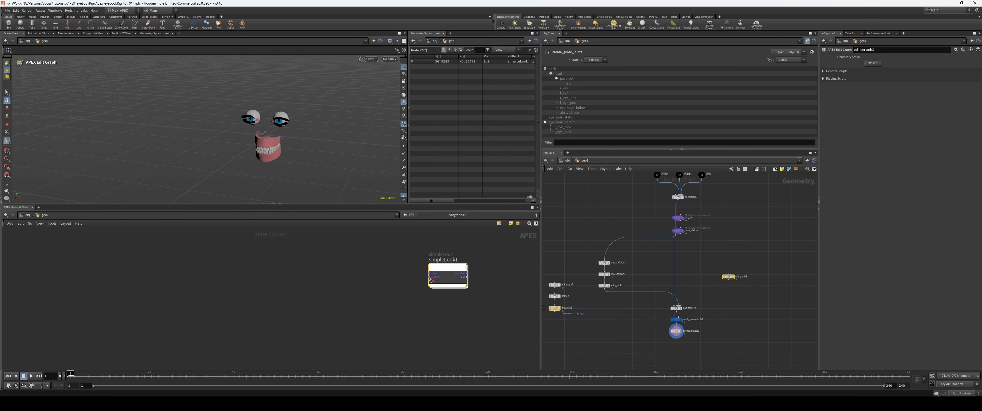
pyautogui.press('Return')
pyautogui.press('u')
pyautogui.press('Delete')
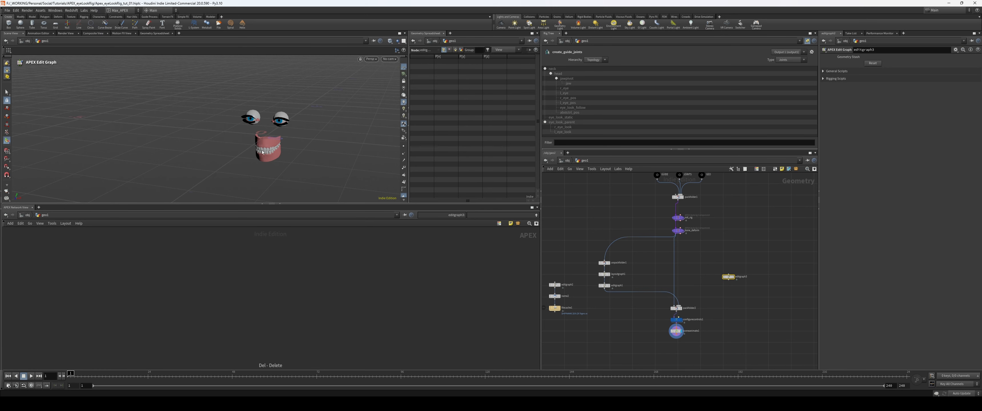
# Step: Move the empty edit graph node slightly farther away from the main node chain
pyautogui.scroll(3, 262, 152)
pyautogui.keyDown('alt'); pyautogui.moveTo(262, 152); pyautogui.dragTo(265, 141); pyautogui.keyUp('alt')
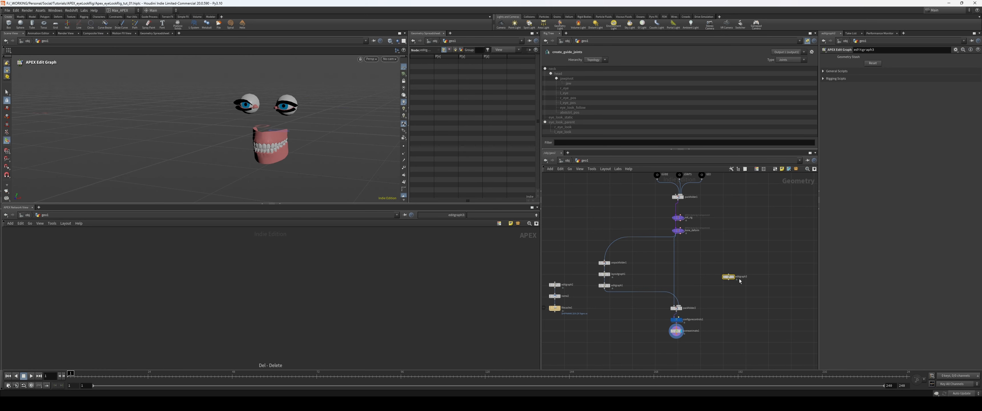
pyautogui.moveTo(740, 281); pyautogui.dragTo(760, 278)
pyautogui.scroll(3, 766, 267)
pyautogui.moveTo(651, 265); pyautogui.dragTo(670, 221, button='middle')
pyautogui.moveTo(699, 305); pyautogui.dragTo(694, 283, button='middle')
pyautogui.moveTo(681, 311); pyautogui.dragTo(639, 282)
pyautogui.moveTo(672, 254)
pyautogui.mouseDown(button='middle')
pyautogui.moveTo(634, 286)
pyautogui.moveTo(669, 261)
pyautogui.mouseUp(button='middle')
pyautogui.moveTo(638, 290); pyautogui.dragTo(618, 289)
pyautogui.moveTo(689, 198); pyautogui.dragTo(659, 244, button='middle')
pyautogui.click(658, 244)
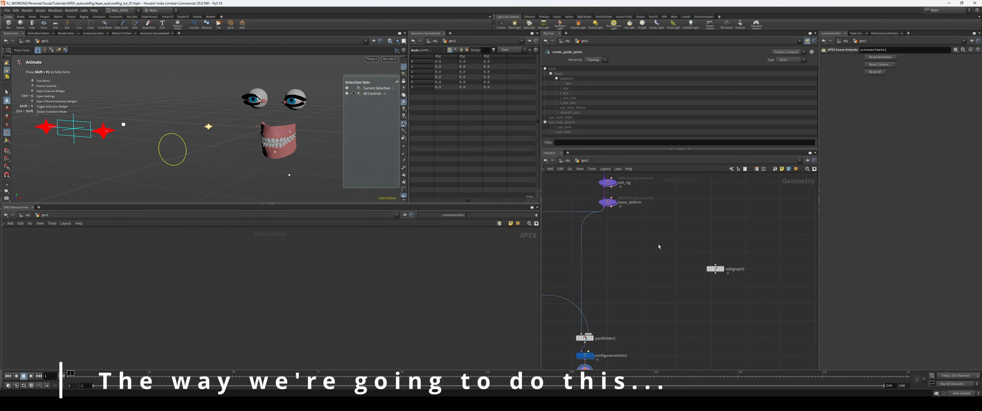
# Step: Add an APEX Rigscript Component node between bone_deform and the empty edit graph node
pyautogui.press('Tab')
pyautogui.write('rigscr')
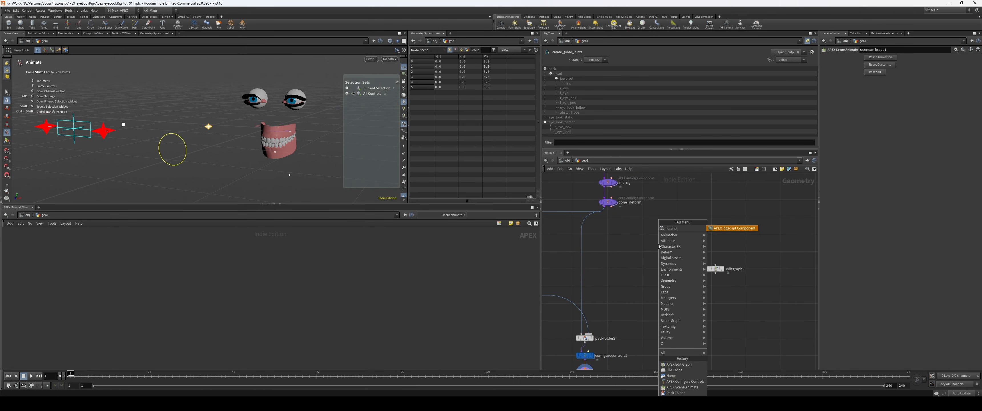
pyautogui.write('ipt')
pyautogui.press('Return')
pyautogui.moveTo(671, 257); pyautogui.dragTo(673, 270, button='middle')
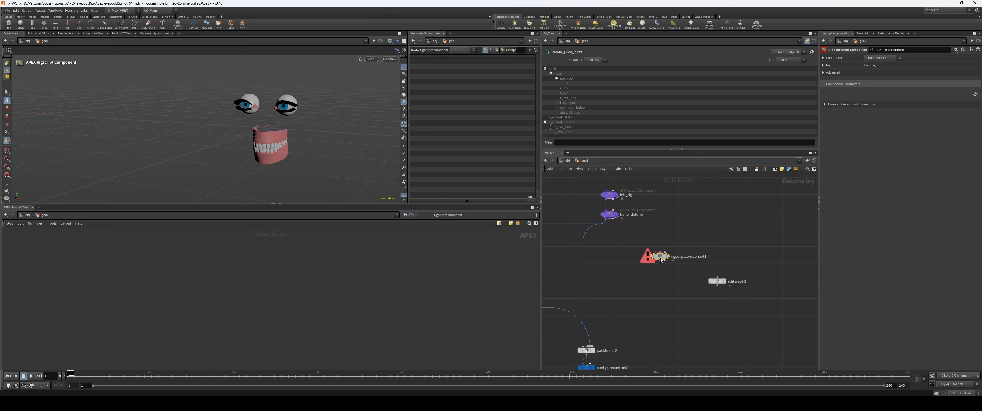
# Step: Duplicate the rigscript component twice and align the three nodes in an evenly spaced vertical column
pyautogui.scroll(3, 675, 253)
pyautogui.scroll(-1, 724, 263)
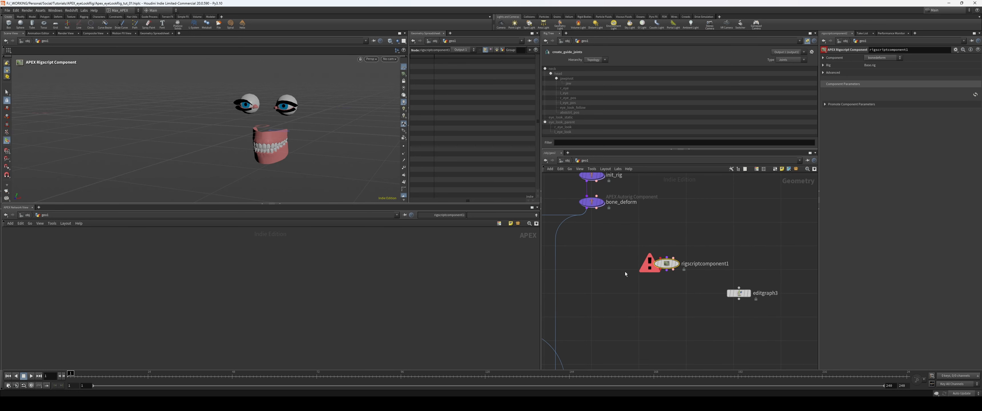
pyautogui.scroll(2, 625, 271)
pyautogui.scroll(-1, 629, 267)
pyautogui.moveTo(671, 266); pyautogui.dragTo(698, 263)
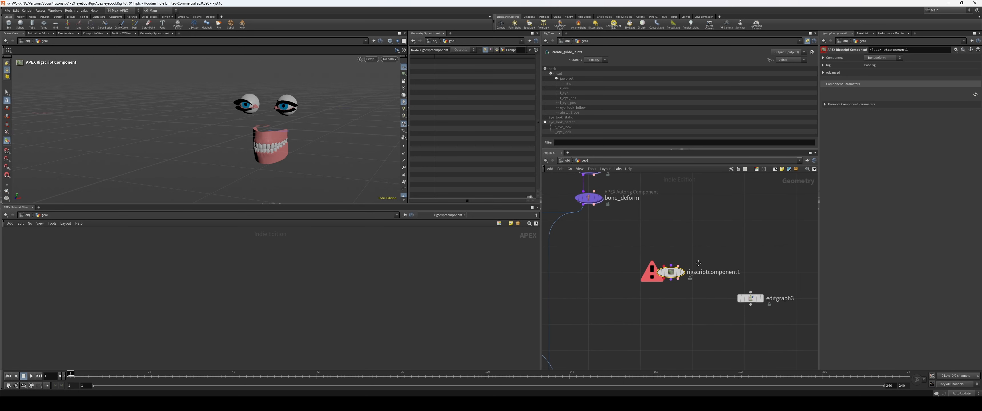
pyautogui.scroll(-2, 700, 256)
pyautogui.moveTo(699, 263); pyautogui.dragTo(672, 262, button='middle')
pyautogui.keyDown('alt'); pyautogui.moveTo(670, 250); pyautogui.dragTo(676, 274); pyautogui.keyUp('alt')
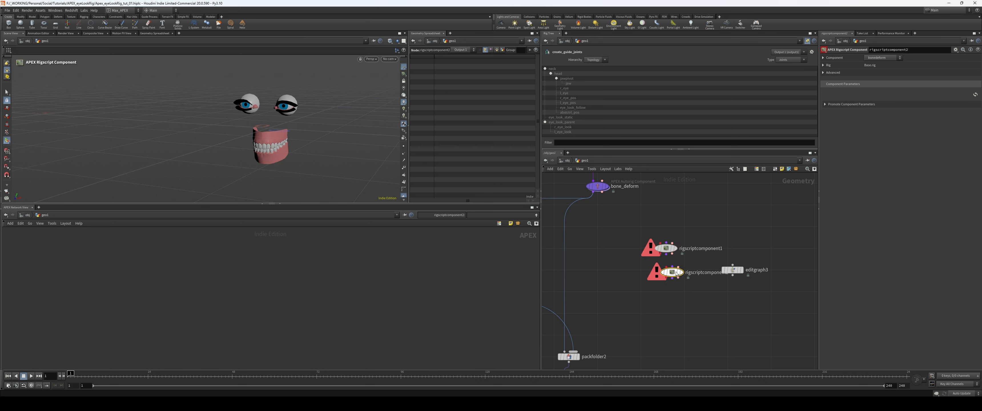
pyautogui.keyDown('alt'); pyautogui.moveTo(677, 304); pyautogui.dragTo(662, 299); pyautogui.keyUp('alt')
pyautogui.press('a')
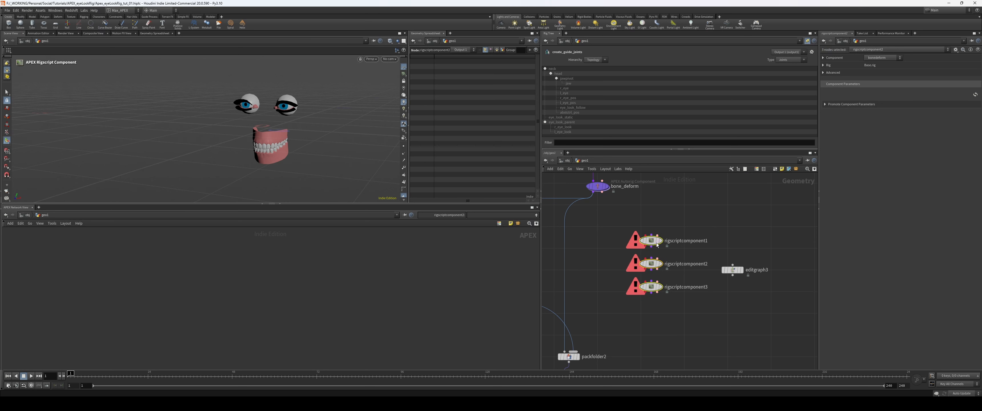
pyautogui.moveTo(651, 239); pyautogui.dragTo(672, 237)
# Step: Add an APEX Autorig Component node below the three rigscript components
pyautogui.scroll(-3, 676, 224)
pyautogui.scroll(2, 654, 255)
pyautogui.moveTo(651, 251); pyautogui.dragTo(641, 276, button='middle')
pyautogui.scroll(1, 645, 280)
pyautogui.click(638, 278)
pyautogui.press('Tab')
pyautogui.write('autorig')
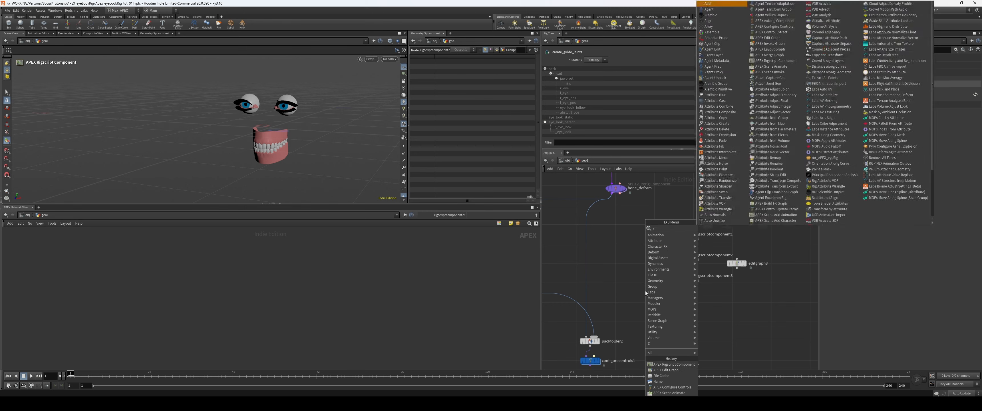
pyautogui.press('Return')
pyautogui.click(645, 292)
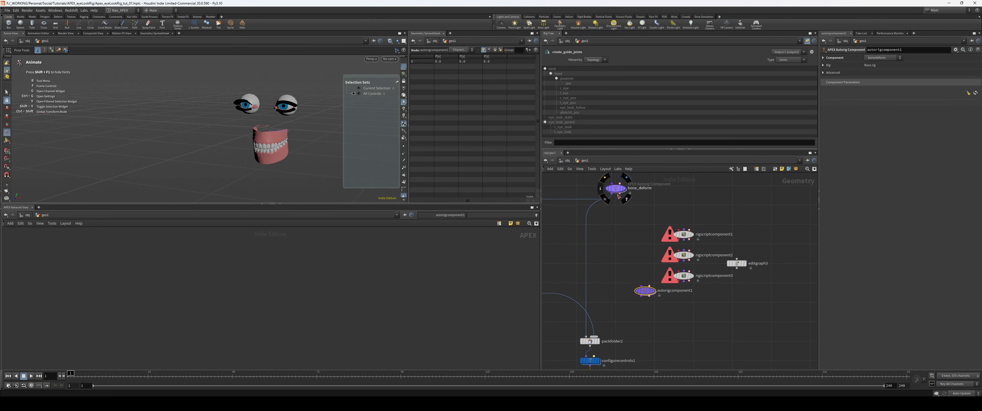
# Step: Connect bone_deform and rigscriptcomponent3 to the autorig component and position it below the rigscript column
pyautogui.moveTo(612, 194); pyautogui.dragTo(638, 307)
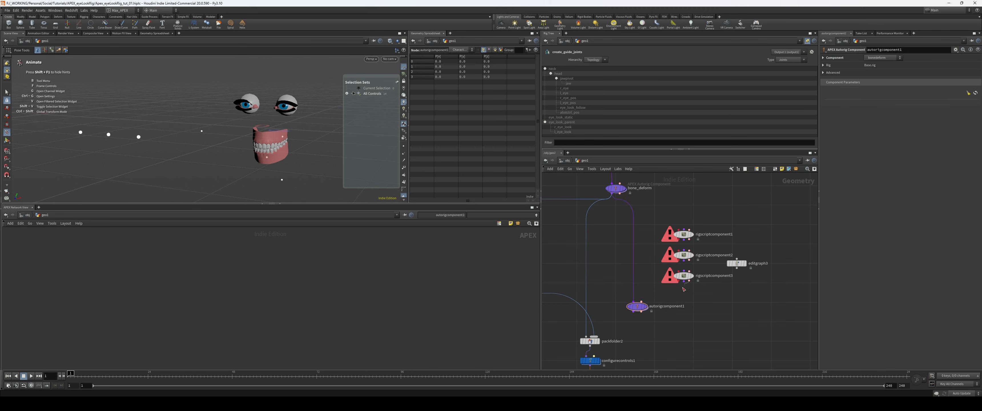
pyautogui.moveTo(683, 290); pyautogui.dragTo(642, 303)
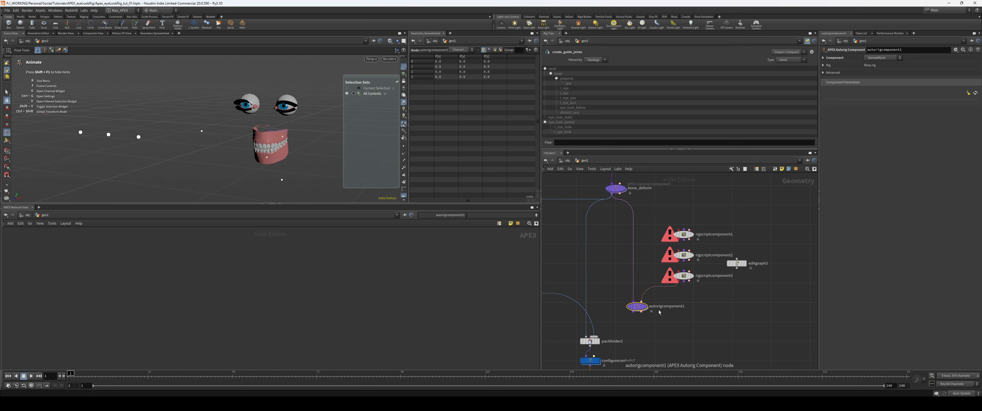
pyautogui.moveTo(657, 322); pyautogui.dragTo(625, 355, button='middle')
pyautogui.scroll(3, 616, 316)
pyautogui.scroll(-1, 625, 354)
pyautogui.moveTo(724, 318); pyautogui.dragTo(675, 230)
pyautogui.moveTo(688, 244); pyautogui.dragTo(689, 226)
pyautogui.moveTo(687, 326); pyautogui.dragTo(596, 360)
pyautogui.moveTo(613, 353); pyautogui.dragTo(624, 339, button='middle')
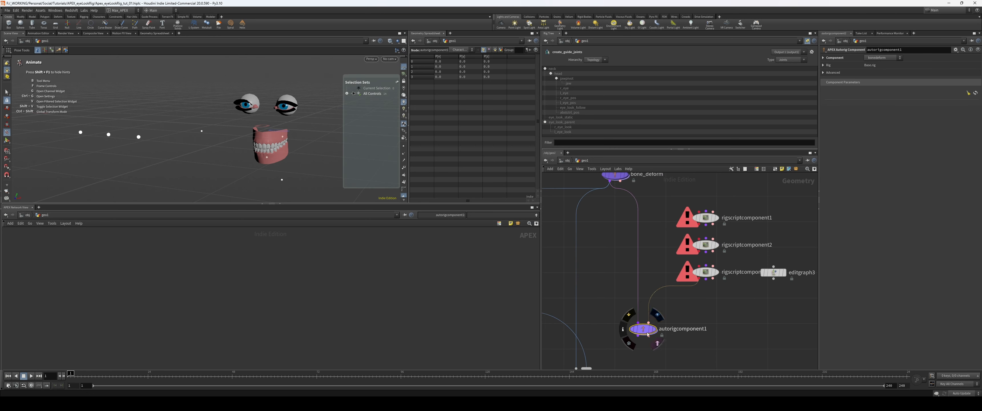
pyautogui.moveTo(643, 329); pyautogui.dragTo(631, 338)
# Step: Try placing editgraph3 on the connection between rigscriptcomponent3 and the autorig component
pyautogui.moveTo(732, 293)
pyautogui.mouseDown(button='middle')
pyautogui.moveTo(712, 325)
pyautogui.moveTo(742, 287)
pyautogui.mouseUp(button='middle')
pyautogui.scroll(1, 730, 315)
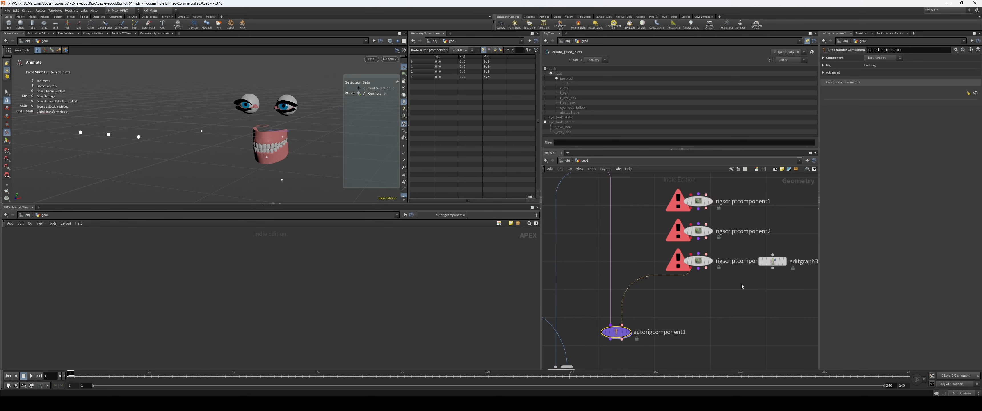
pyautogui.click(688, 296)
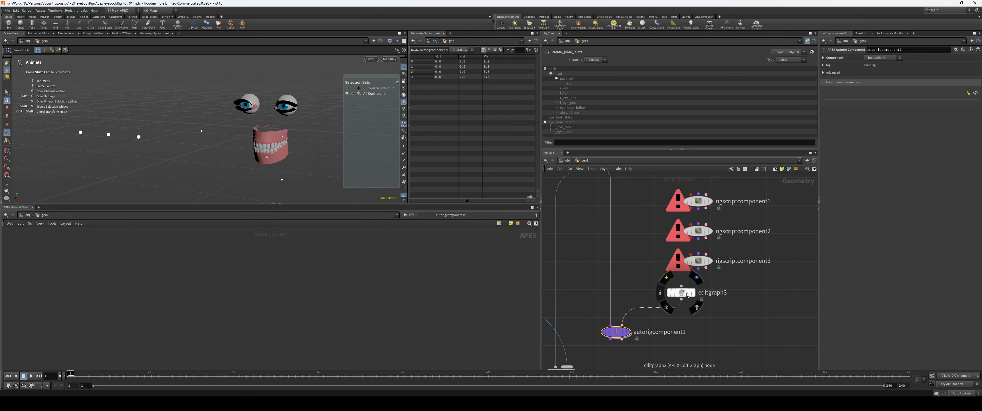
pyautogui.moveTo(682, 293); pyautogui.dragTo(772, 294)
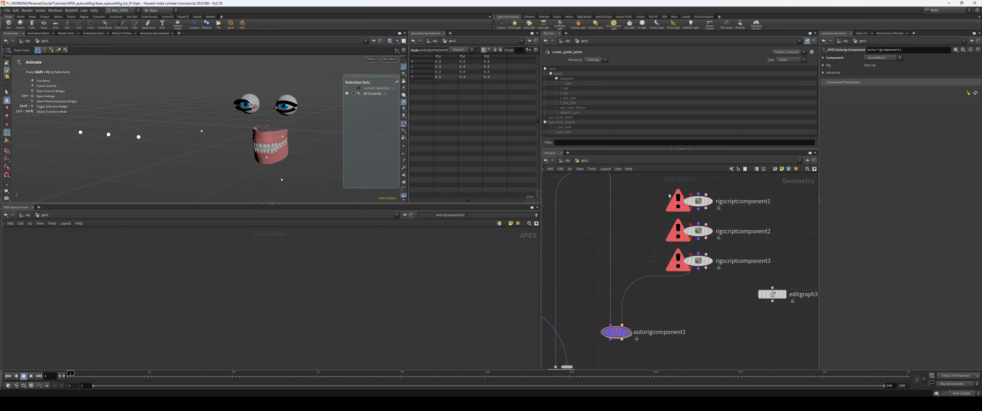
# Step: Place editgraph3 above the rigscript components and connect it to an input of rigscriptcomponent1
pyautogui.moveTo(669, 197); pyautogui.dragTo(643, 257, button='middle')
pyautogui.moveTo(755, 359); pyautogui.dragTo(680, 252)
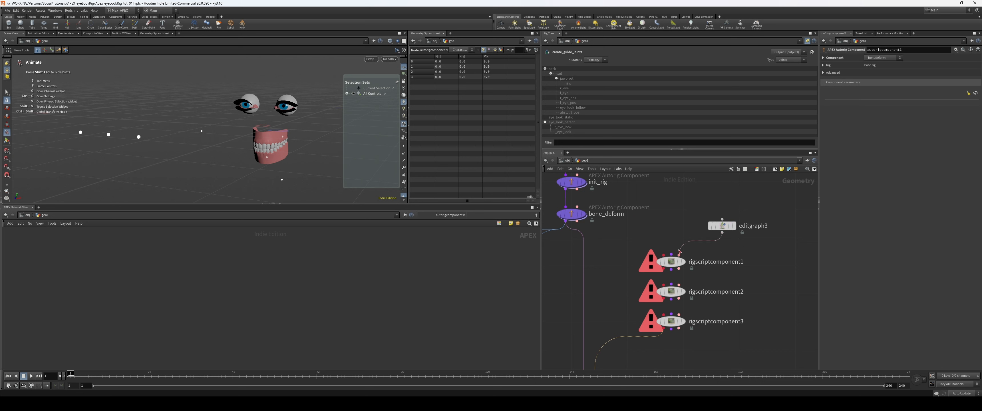
pyautogui.keyDown('alt'); pyautogui.moveTo(769, 250); pyautogui.dragTo(773, 262); pyautogui.keyUp('alt')
pyautogui.hotkey('ctrl', 'z')
# Step: Duplicate the edit graph twice and connect the copies to rigscriptcomponent2 and rigscriptcomponent3
pyautogui.keyDown('alt'); pyautogui.moveTo(723, 226); pyautogui.dragTo(680, 285); pyautogui.keyUp('alt')
pyautogui.keyDown('alt'); pyautogui.moveTo(763, 263); pyautogui.dragTo(760, 302); pyautogui.keyUp('alt')
pyautogui.moveTo(756, 308); pyautogui.dragTo(680, 315)
pyautogui.moveTo(722, 343); pyautogui.dragTo(722, 321, button='middle')
# Step: Align editgraph3, editgraph4 and editgraph5 in a vertical column and arrange them beside the rigscript components
pyautogui.moveTo(650, 224); pyautogui.dragTo(681, 305)
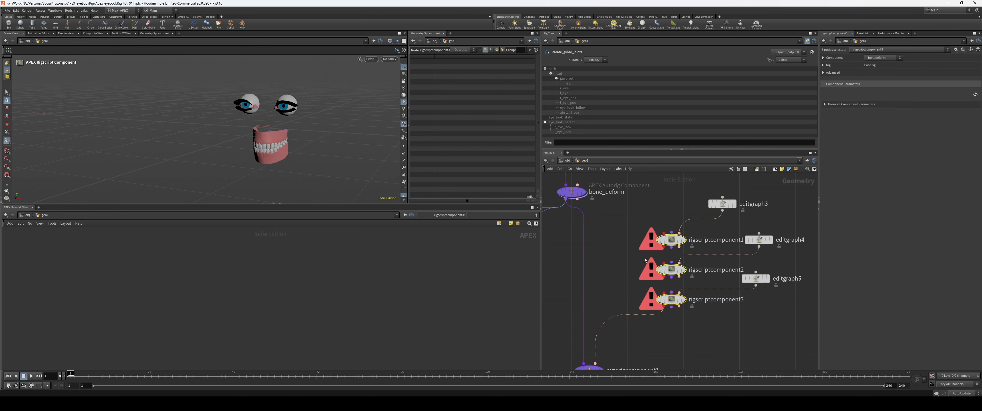
pyautogui.moveTo(658, 242)
pyautogui.mouseDown()
pyautogui.moveTo(628, 245)
pyautogui.moveTo(647, 239)
pyautogui.mouseUp()
pyautogui.moveTo(763, 260); pyautogui.dragTo(718, 198)
pyautogui.press('a')
pyautogui.moveTo(772, 208); pyautogui.dragTo(728, 236)
pyautogui.click(629, 270)
pyautogui.moveTo(629, 269); pyautogui.dragTo(641, 262, button='middle')
pyautogui.moveTo(718, 323); pyautogui.dragTo(705, 308, button='middle')
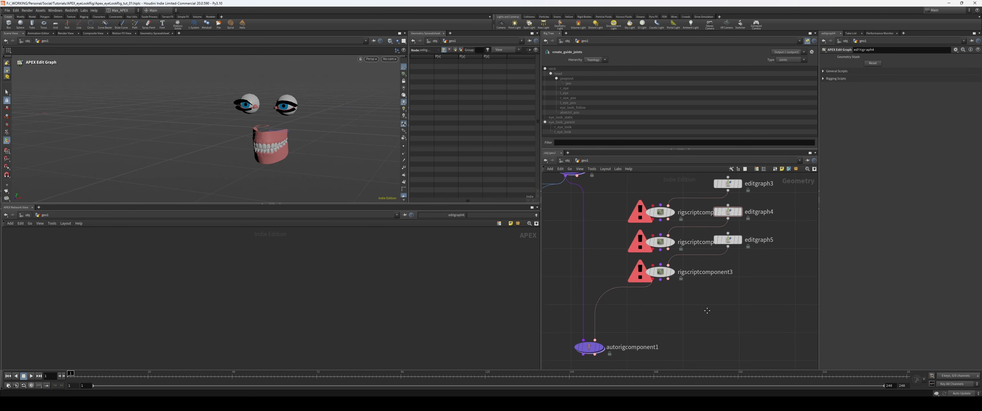
# Step: Set the component source of autorigcomponent1 to Use Second Input
pyautogui.moveTo(651, 292); pyautogui.dragTo(673, 302, button='middle')
pyautogui.moveTo(672, 329); pyautogui.dragTo(690, 280, button='middle')
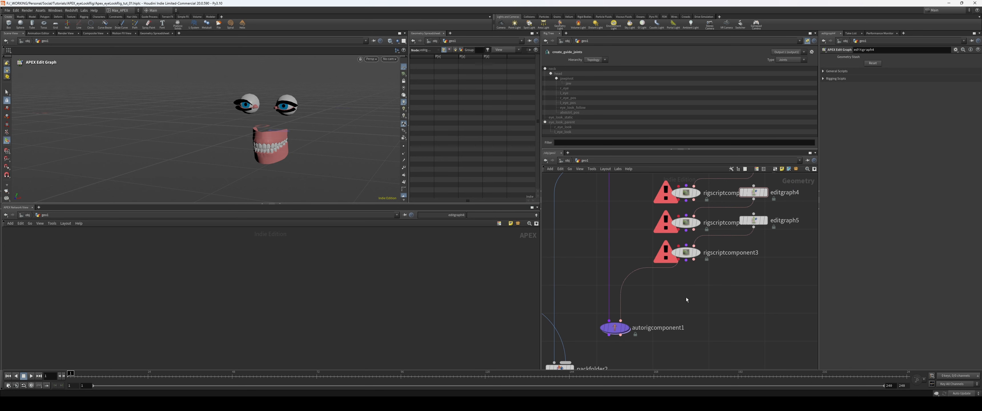
pyautogui.scroll(-3, 671, 294)
pyautogui.click(633, 328)
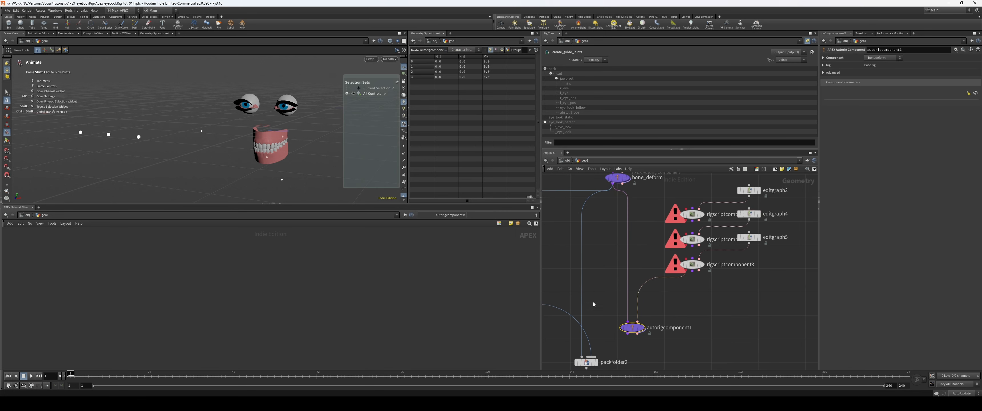
pyautogui.scroll(1, 603, 302)
pyautogui.click(884, 58)
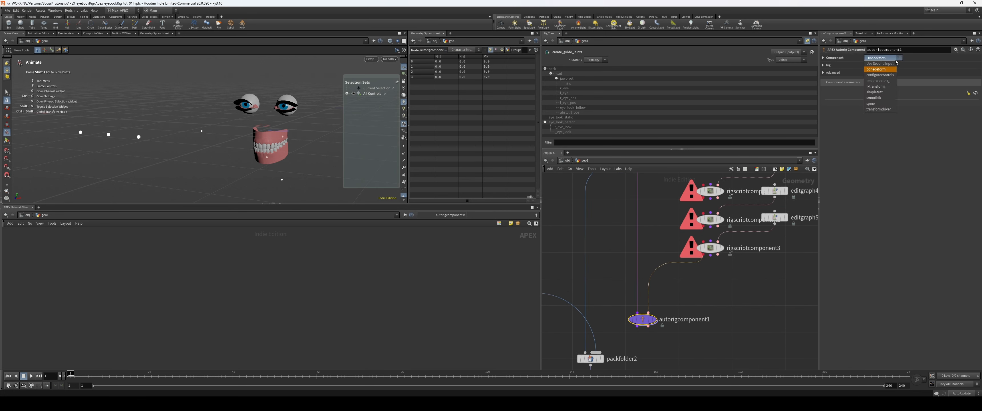
pyautogui.click(887, 65)
pyautogui.click(886, 98)
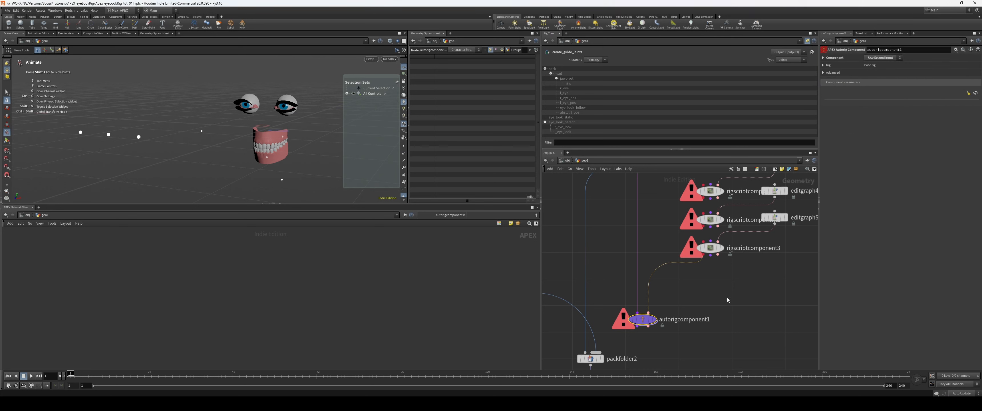
# Step: Connect the character stream output of bone_deform to rigscriptcomponent1
pyautogui.moveTo(728, 299); pyautogui.dragTo(740, 267, button='middle')
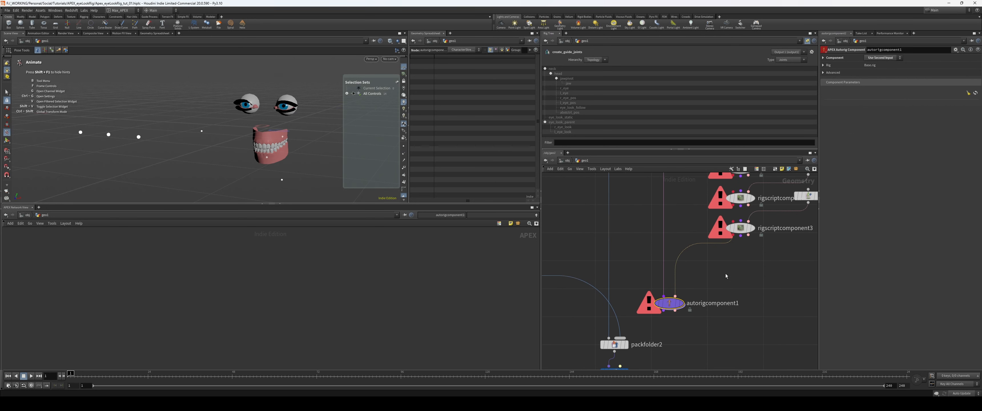
pyautogui.scroll(-1, 712, 287)
pyautogui.moveTo(808, 242); pyautogui.dragTo(733, 297, button='middle')
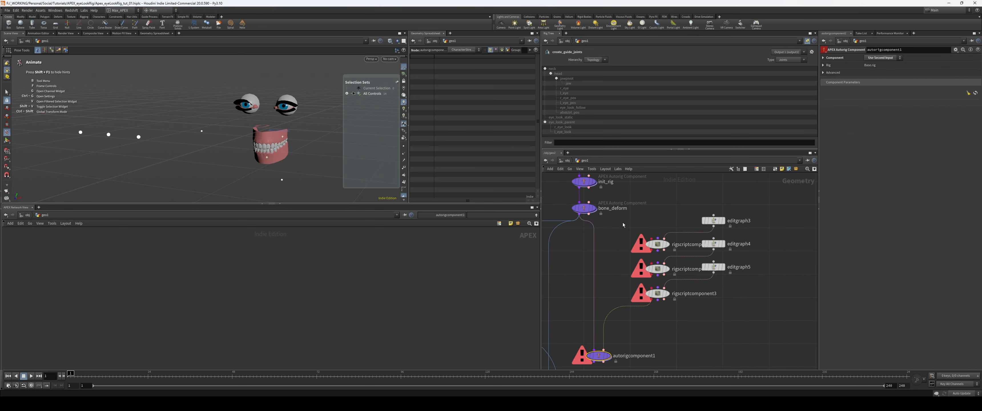
pyautogui.click(580, 214)
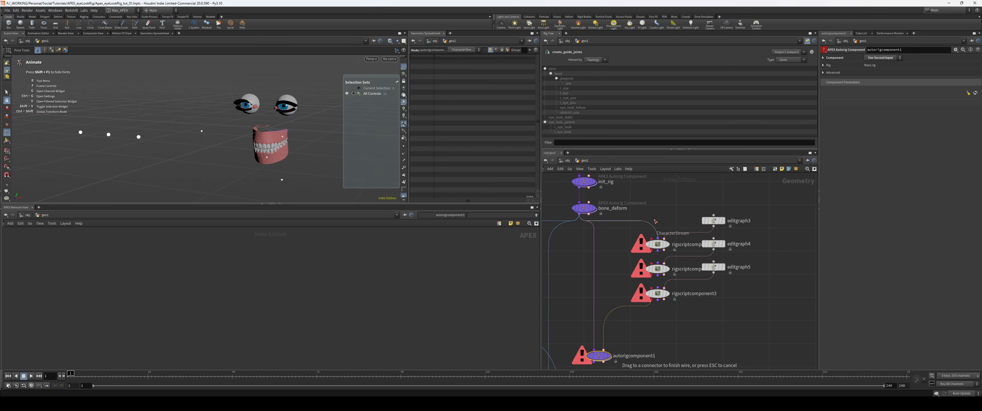
pyautogui.click(658, 238)
pyautogui.moveTo(687, 218); pyautogui.dragTo(694, 211, button='middle')
pyautogui.scroll(1, 626, 229)
pyautogui.moveTo(680, 314); pyautogui.dragTo(678, 336, button='middle')
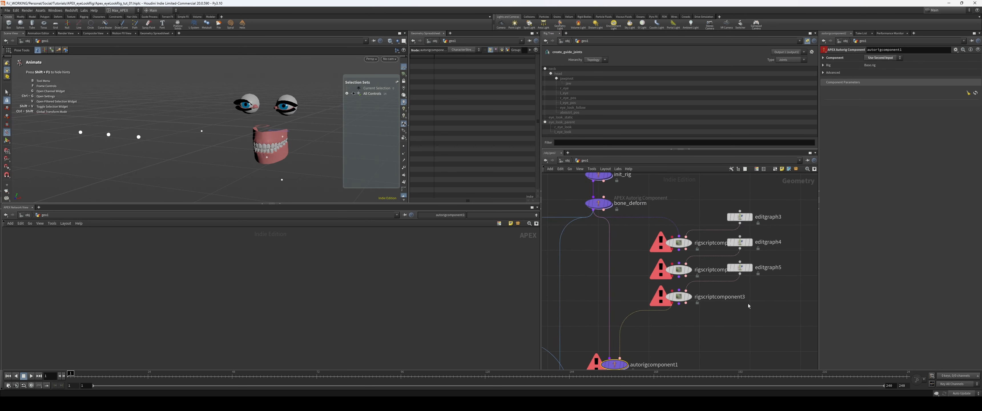
# Step: Enclose the three rigscript components and their edit graphs in a network box and collapse them into a subnetwork
pyautogui.moveTo(790, 288); pyautogui.dragTo(683, 219)
pyautogui.moveTo(771, 331); pyautogui.dragTo(672, 209)
pyautogui.moveTo(723, 312); pyautogui.dragTo(722, 295, button='middle')
pyautogui.scroll(-4, 722, 297)
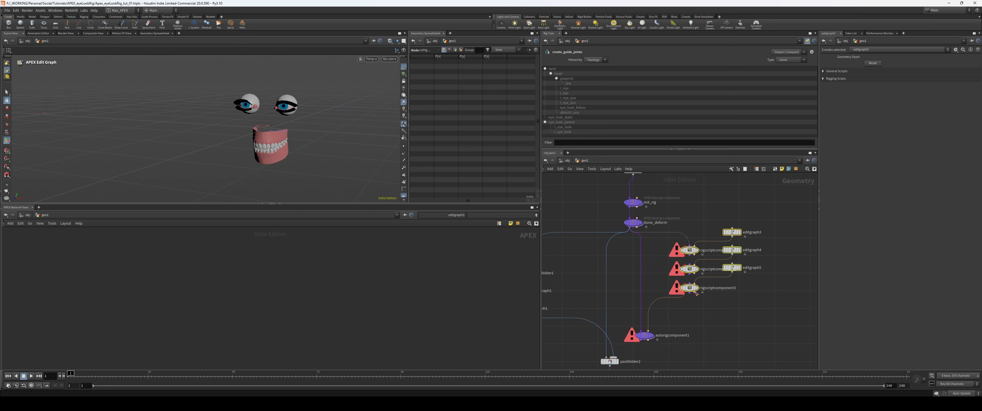
pyautogui.moveTo(680, 332); pyautogui.dragTo(688, 316, button='middle')
pyautogui.moveTo(651, 320); pyautogui.dragTo(652, 330)
pyautogui.moveTo(774, 297); pyautogui.dragTo(680, 201)
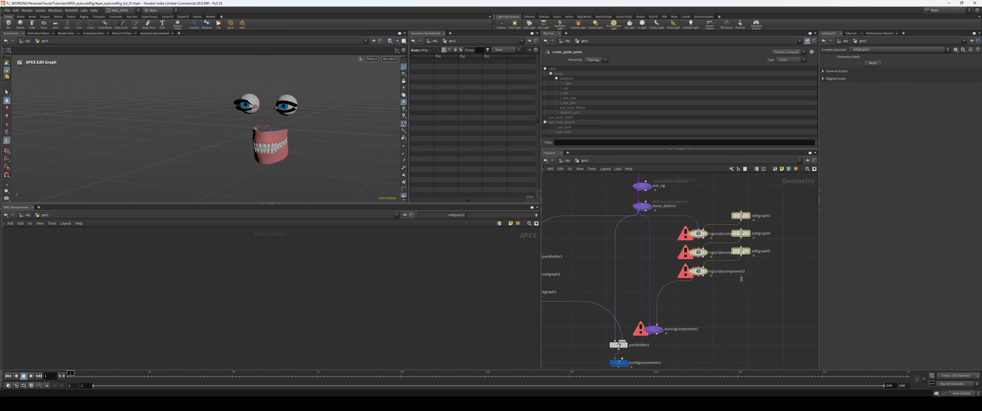
pyautogui.hotkey('shift', 'o')
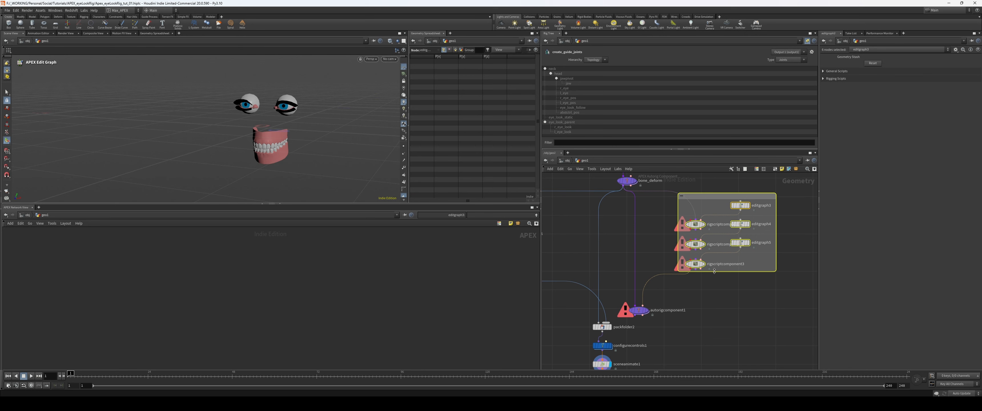
pyautogui.hotkey('shift', 'c')
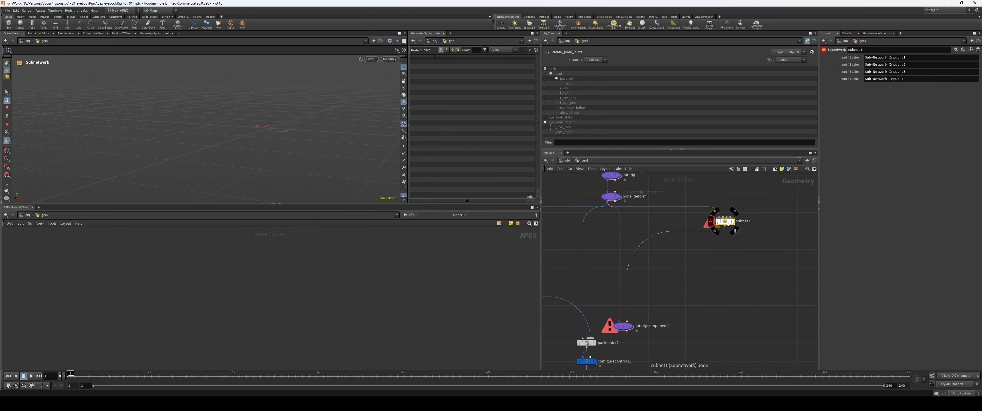
pyautogui.moveTo(726, 222); pyautogui.dragTo(685, 255)
pyautogui.scroll(2, 687, 290)
pyautogui.scroll(-3, 716, 277)
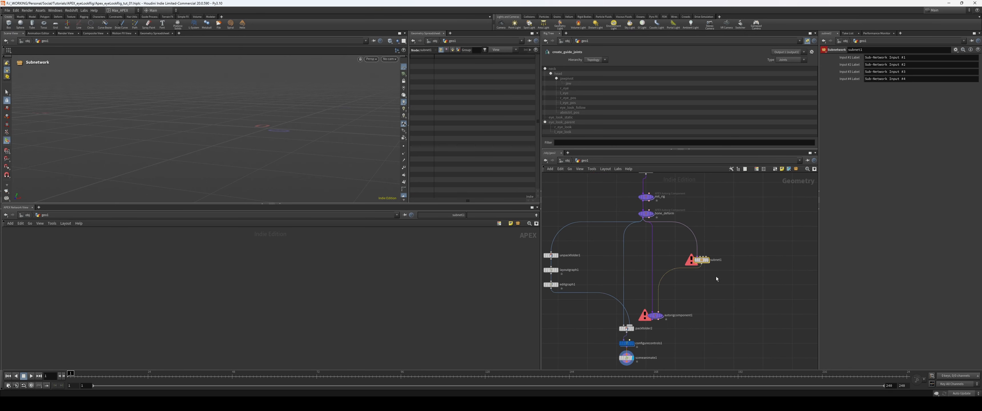
# Step: Look inside the subnetwork, return to the parent level and delete the subnetwork together with the autorig component
pyautogui.press('Return')
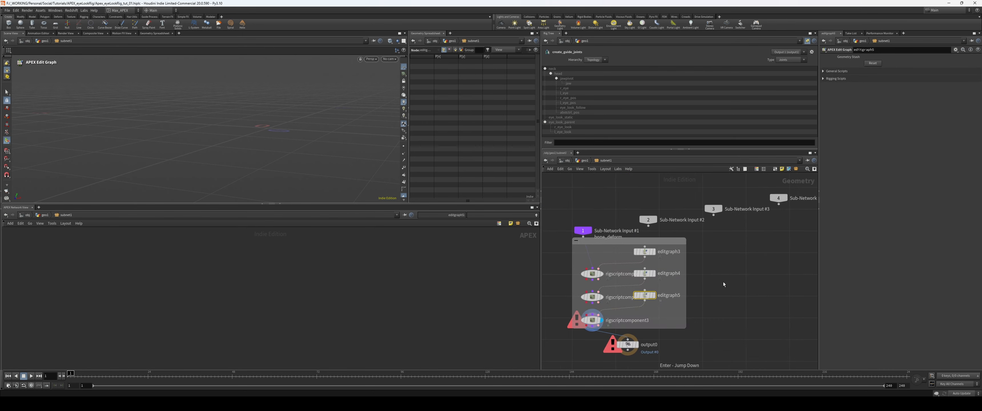
pyautogui.press('u')
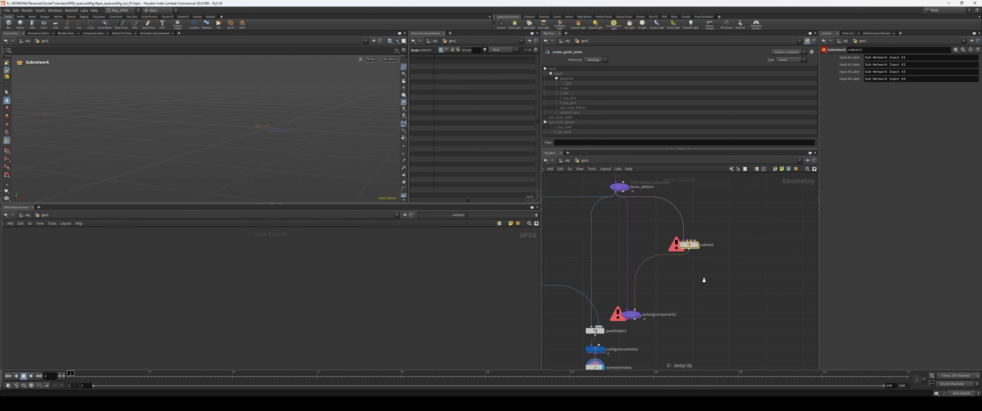
pyautogui.press('Delete')
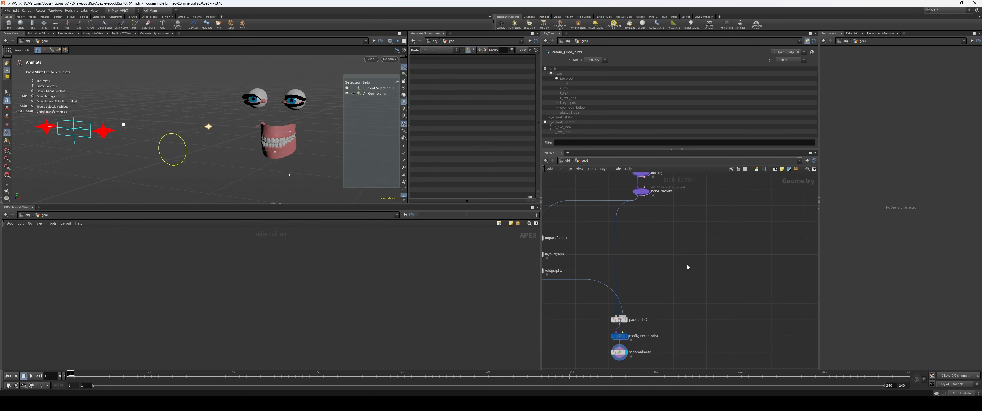
# Step: Add a new APEX Rigscript Component and position it below bone_deform, beside the existing node chain
pyautogui.press('Tab')
pyautogui.write('aut')
pyautogui.press('BackSpace')
pyautogui.press('BackSpace')
pyautogui.press('BackSpace')
pyautogui.write('rigs')
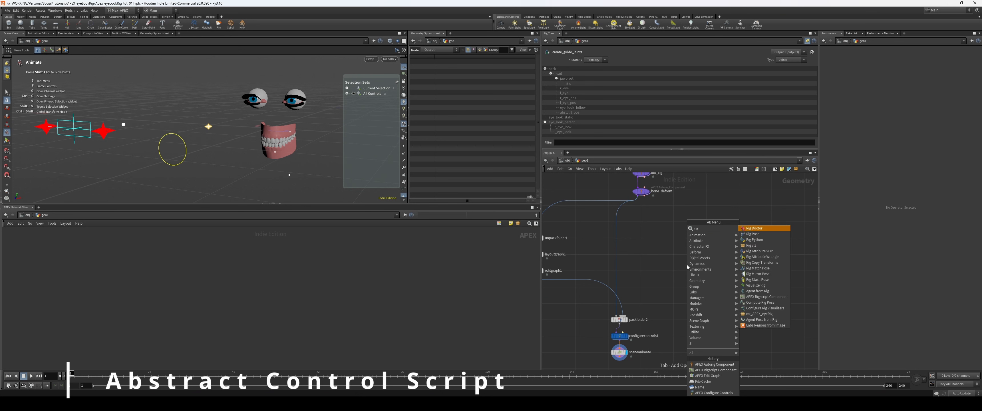
pyautogui.press('Return')
pyautogui.press('Return')
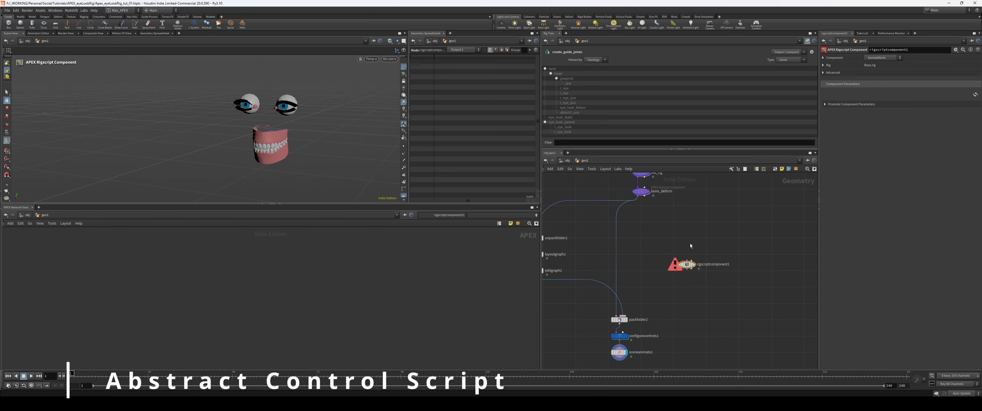
pyautogui.moveTo(687, 265); pyautogui.dragTo(689, 247)
pyautogui.scroll(1, 688, 226)
pyautogui.moveTo(688, 226); pyautogui.dragTo(636, 245, button='middle')
pyautogui.scroll(1, 648, 229)
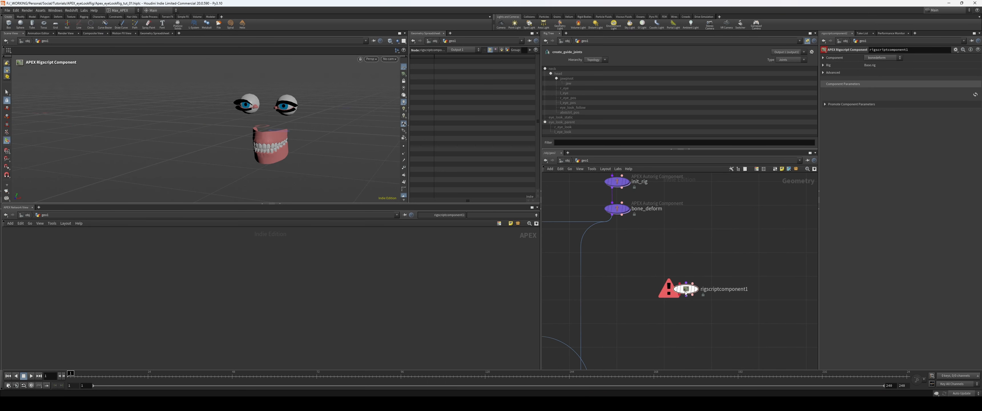
# Step: Connect the character stream output of bone_deform to the new rigscriptcomponent1
pyautogui.moveTo(686, 292); pyautogui.dragTo(684, 288)
pyautogui.moveTo(622, 234); pyautogui.dragTo(630, 232, button='middle')
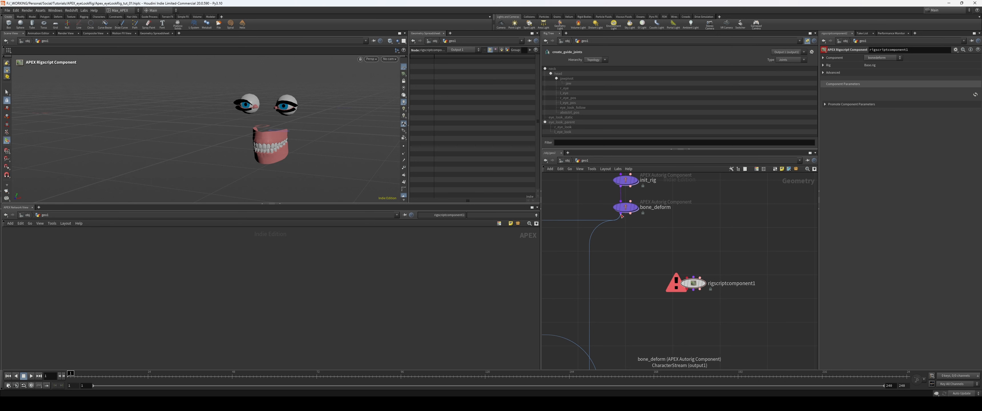
pyautogui.moveTo(621, 215); pyautogui.dragTo(653, 230)
pyautogui.moveTo(693, 270); pyautogui.dragTo(693, 272)
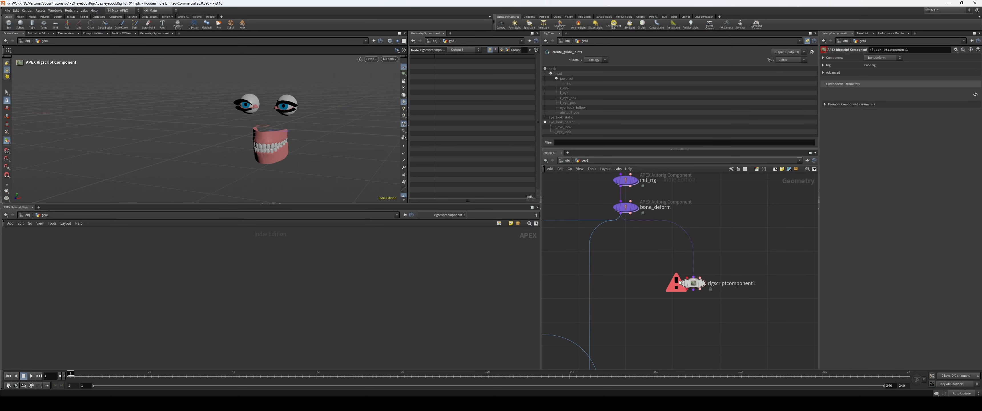
pyautogui.moveTo(647, 322); pyautogui.dragTo(612, 319, button='middle')
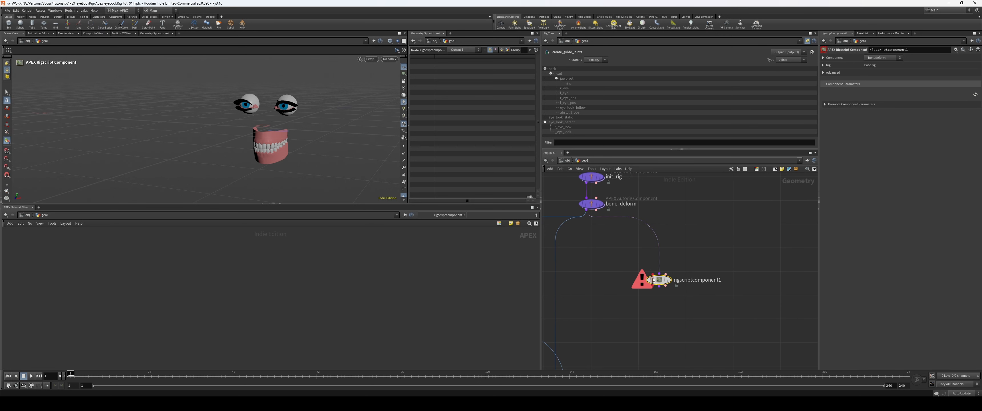
# Step: Add an APEX Edit Graph above rigscriptcomponent1, connect it to the component and display it
pyautogui.moveTo(660, 280); pyautogui.dragTo(657, 282)
pyautogui.moveTo(734, 279); pyautogui.dragTo(726, 274, button='middle')
pyautogui.hotkey('ctrl', 'v')
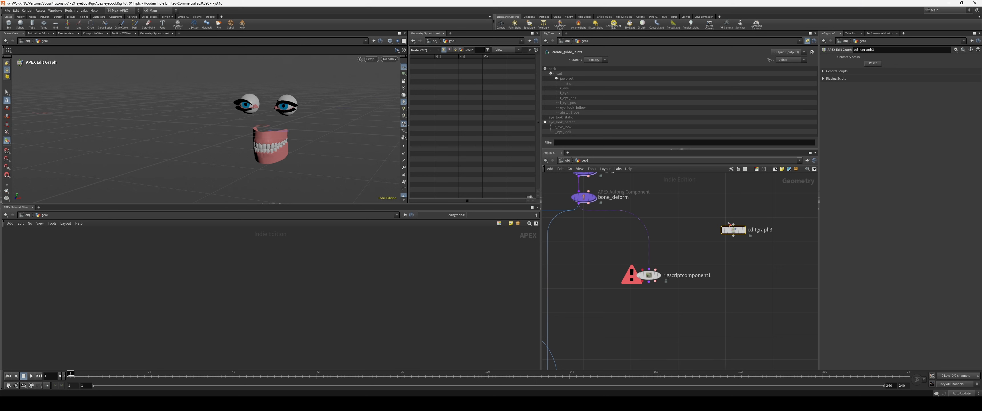
pyautogui.press('r')
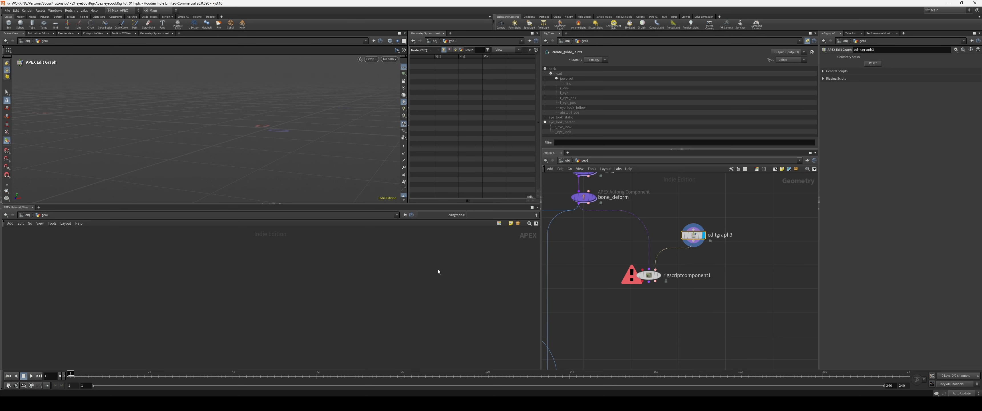
# Step: Add an input parameters node to the empty APEX graph of editgraph3 and remove its surplus duplicate
pyautogui.press('Tab')
pyautogui.write('input')
pyautogui.press('Return')
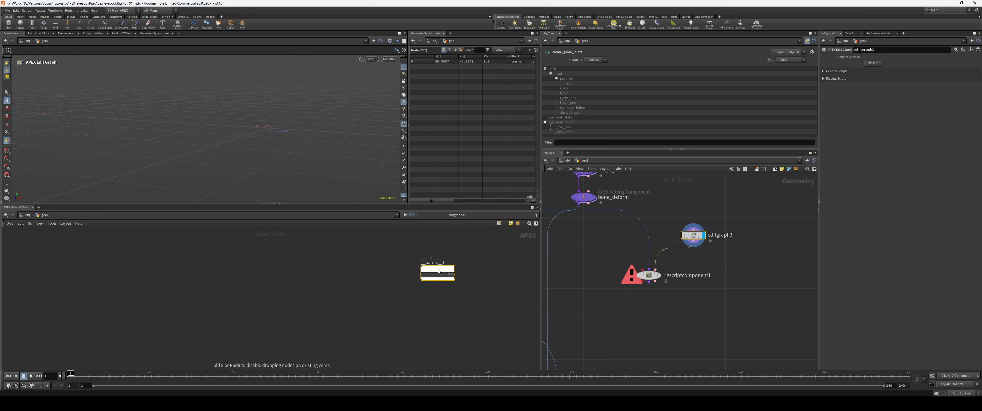
pyautogui.scroll(1, 324, 273)
pyautogui.moveTo(440, 269); pyautogui.dragTo(421, 286)
pyautogui.scroll(2, 346, 286)
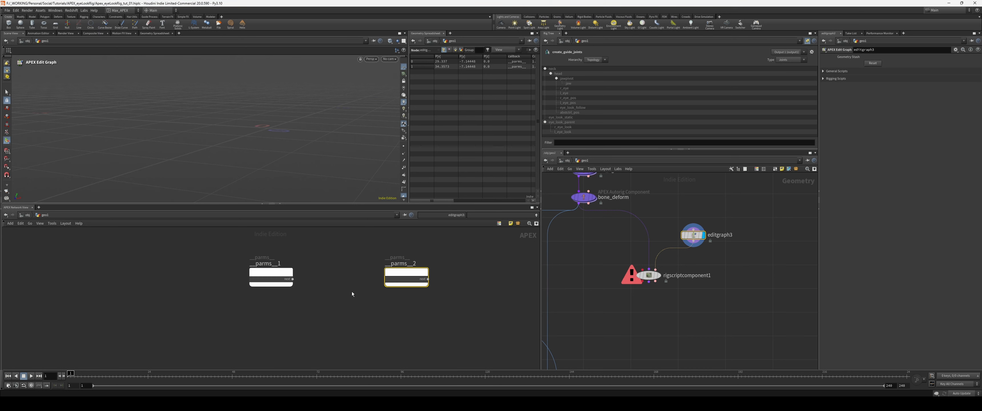
pyautogui.press('Delete')
# Step: Add an output node to the APEX graph and rename it output
pyautogui.press('Tab')
pyautogui.write('out')
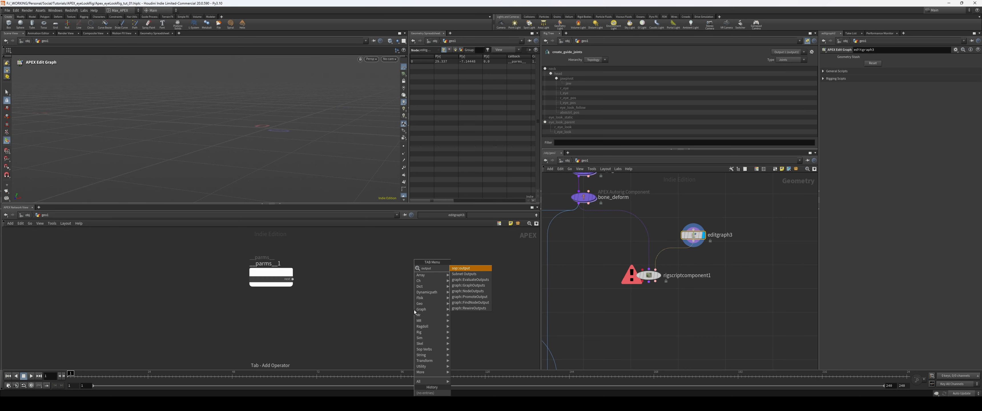
pyautogui.press('Return')
pyautogui.moveTo(415, 311); pyautogui.dragTo(446, 281)
pyautogui.doubleClick(446, 272)
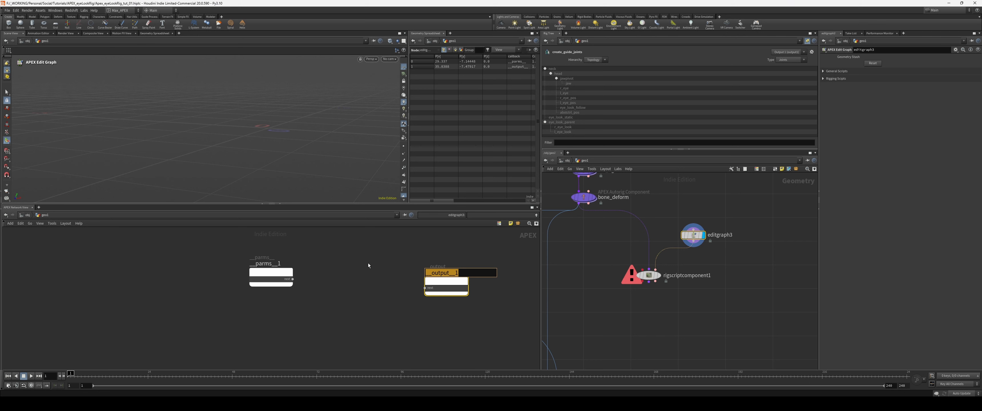
pyautogui.write('output')
pyautogui.press('Return')
# Step: Rename the input parameters node parms and space it apart from the output node
pyautogui.doubleClick(267, 264)
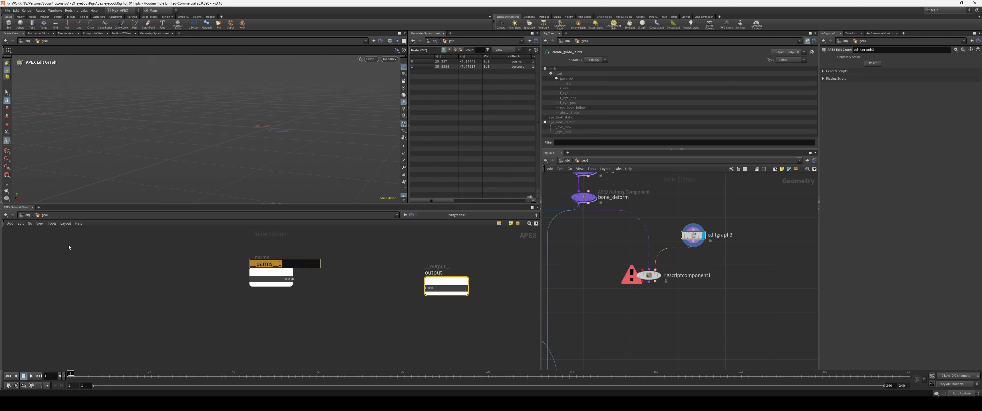
pyautogui.write('parms')
pyautogui.press('Return')
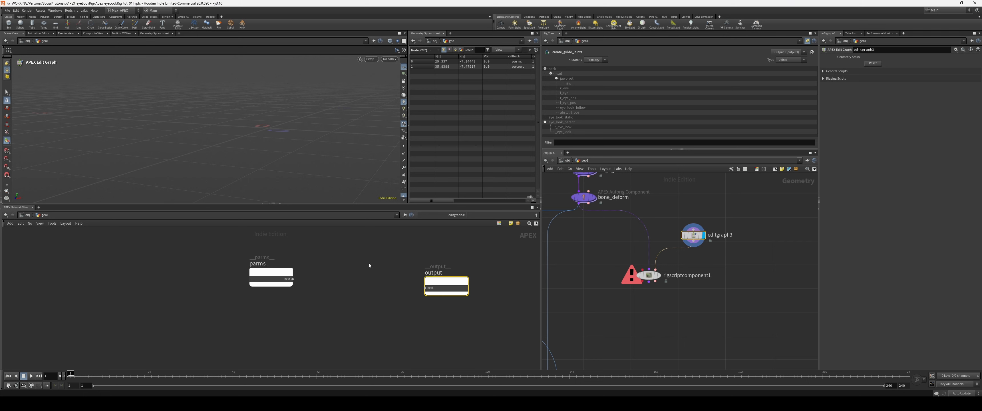
pyautogui.moveTo(271, 272); pyautogui.dragTo(230, 282)
pyautogui.moveTo(439, 282); pyautogui.dragTo(406, 278, button='middle')
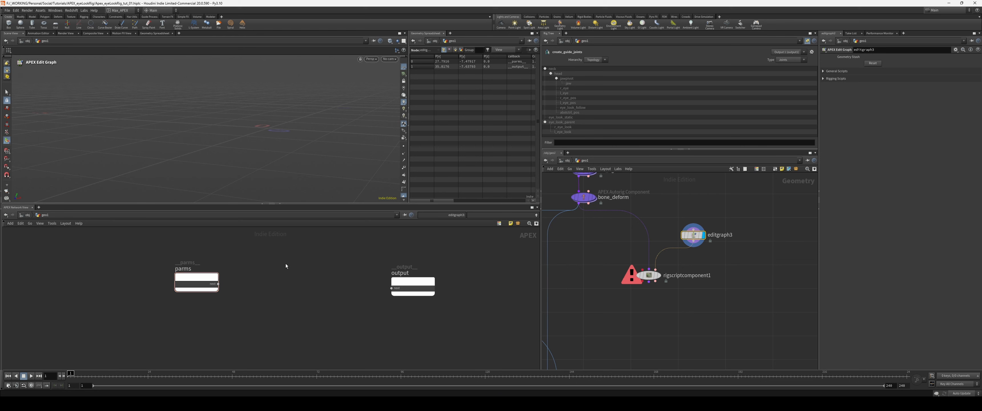
# Step: Add an ExtractCharacterGraph node between parms and output, and move it with parms to leave room before the output
pyautogui.press('Tab')
pyautogui.write('ext')
pyautogui.press('Return')
pyautogui.click(271, 267)
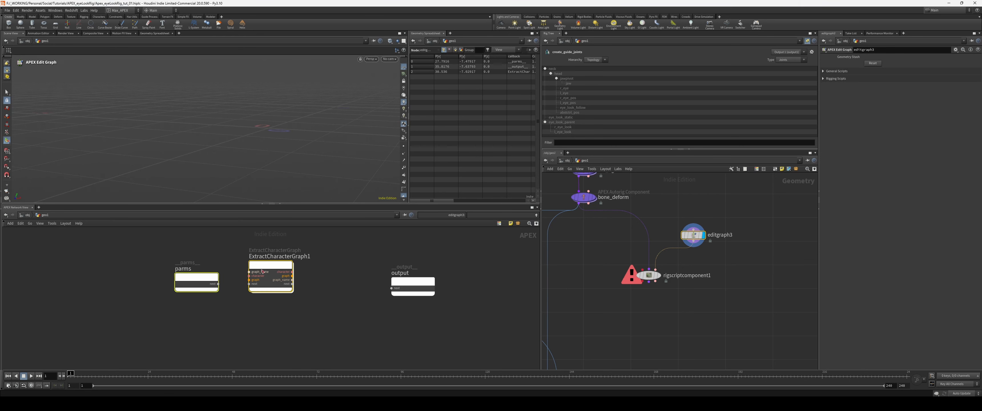
pyautogui.moveTo(369, 264); pyautogui.dragTo(297, 260, button='middle')
# Step: Add an UpdateCharacterGraph node between ExtractCharacterGraph1 and the output node
pyautogui.press('Tab')
pyautogui.write('update')
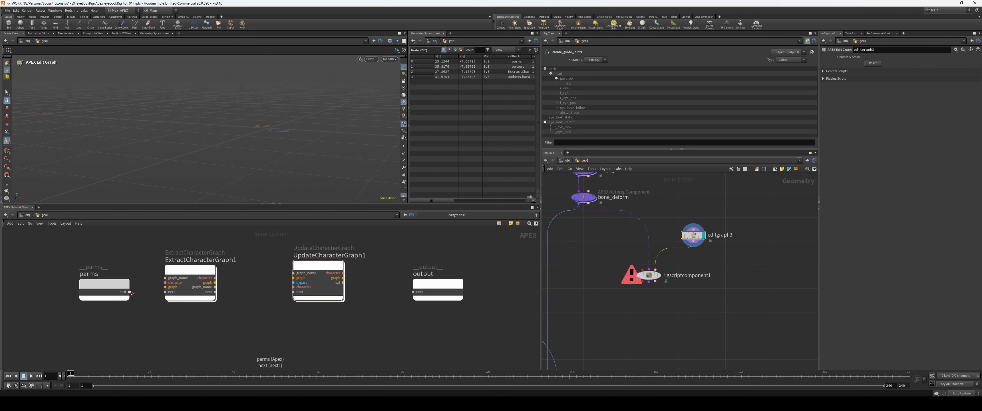
pyautogui.moveTo(129, 292); pyautogui.dragTo(165, 279)
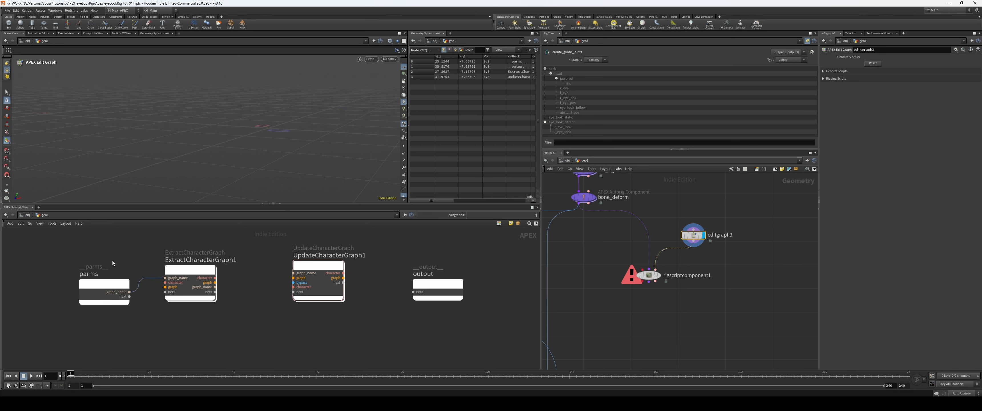
pyautogui.moveTo(111, 263); pyautogui.dragTo(138, 263, button='middle')
pyautogui.moveTo(135, 289); pyautogui.dragTo(129, 277)
pyautogui.scroll(-1, 133, 275)
pyautogui.doubleClick(143, 287)
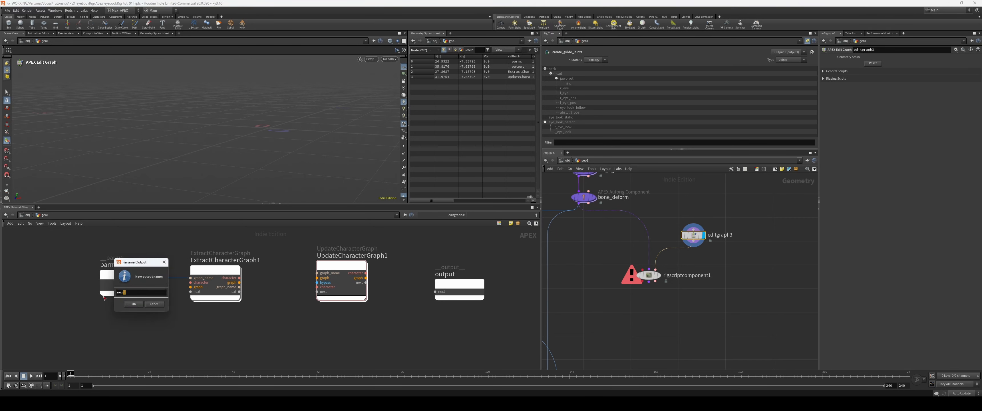
pyautogui.write('graph_name')
pyautogui.scroll(1, 140, 280)
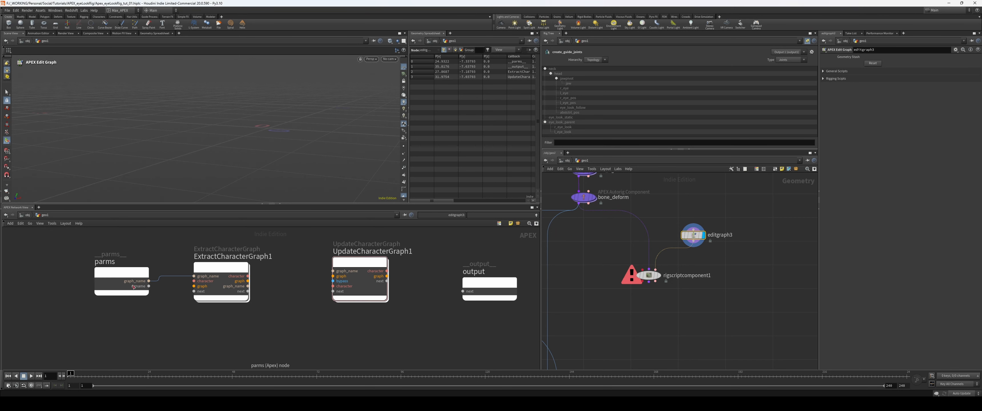
pyautogui.write('rigname')
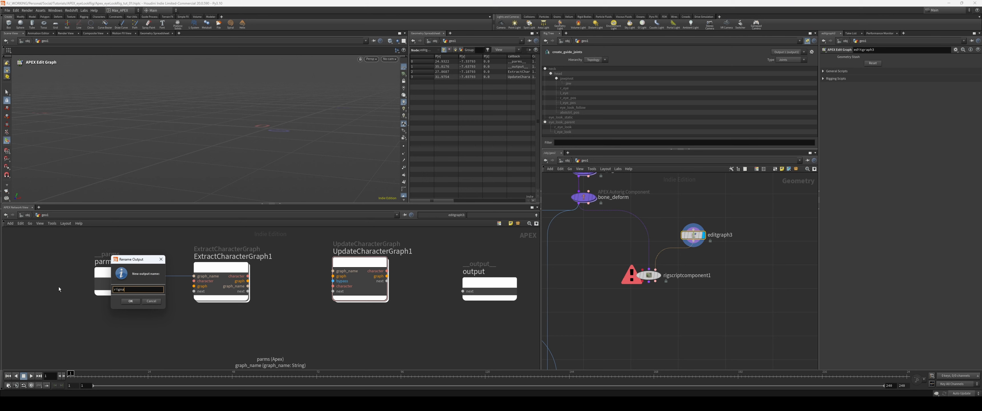
pyautogui.press('Return')
pyautogui.moveTo(149, 286); pyautogui.dragTo(133, 253)
pyautogui.doubleClick(137, 286)
pyautogui.press('Return')
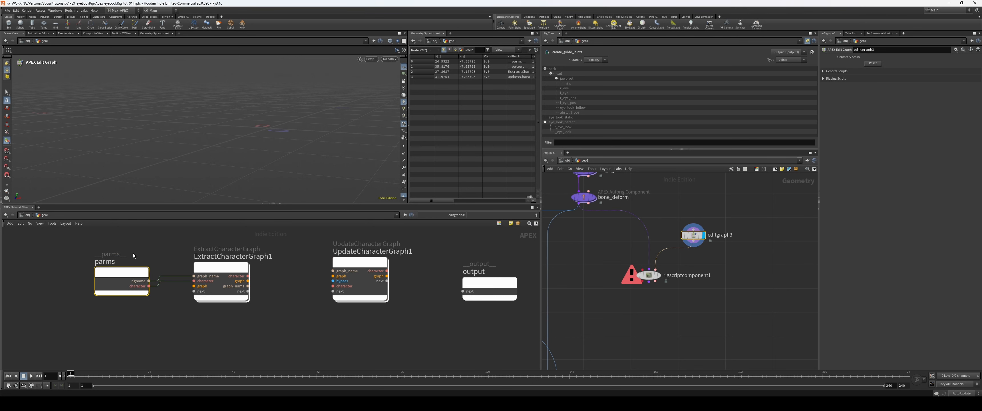
# Step: Delete the parms node and add a fresh input parameters node in front of ExtractCharacterGraph1
pyautogui.press('Delete')
pyautogui.press('Tab')
pyautogui.write('input')
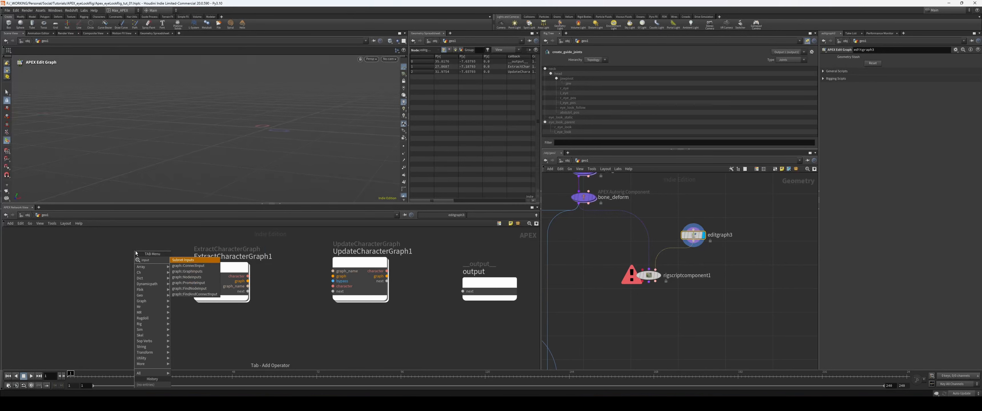
pyautogui.press('Return')
pyautogui.click(105, 262)
# Step: Wire the new parameters node into ExtractCharacterGraph1's graph_name and character inputs, and rename its graph_name port rigname
pyautogui.moveTo(132, 265); pyautogui.dragTo(193, 276)
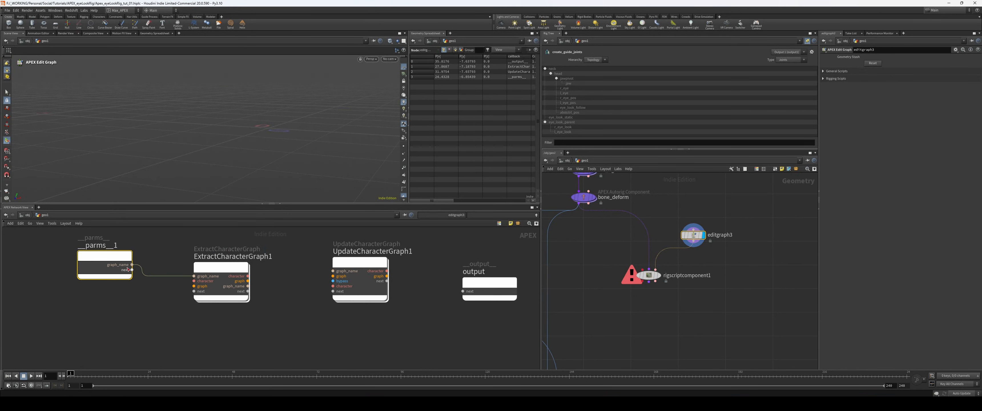
pyautogui.moveTo(132, 269); pyautogui.dragTo(193, 281)
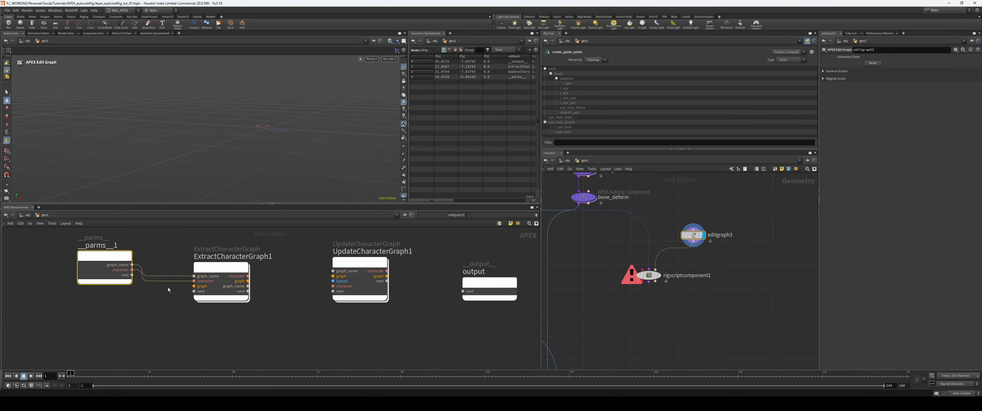
pyautogui.doubleClick(123, 266)
pyautogui.write('rigname')
pyautogui.press('Return')
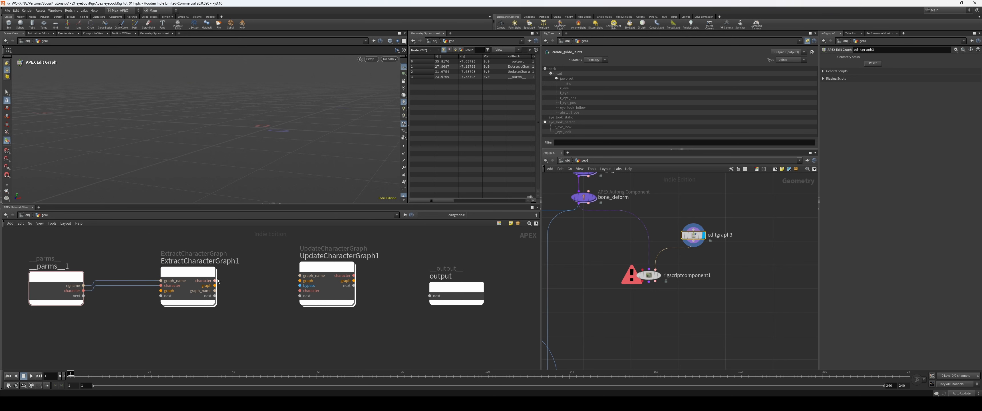
# Step: Wire ExtractCharacterGraph1's character, graph and graph_name outputs to the matching UpdateCharacterGraph1 inputs, and the latter's character output to the output node
pyautogui.click(215, 281)
pyautogui.click(300, 290)
pyautogui.click(216, 286)
pyautogui.click(301, 281)
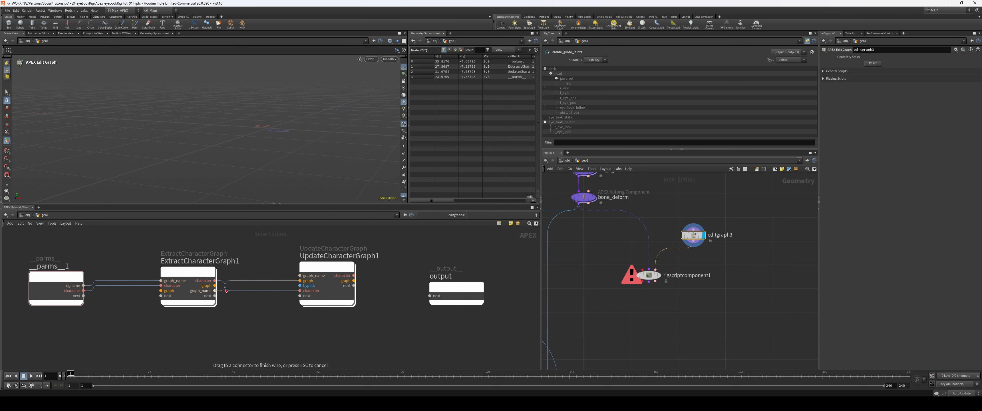
pyautogui.click(300, 275)
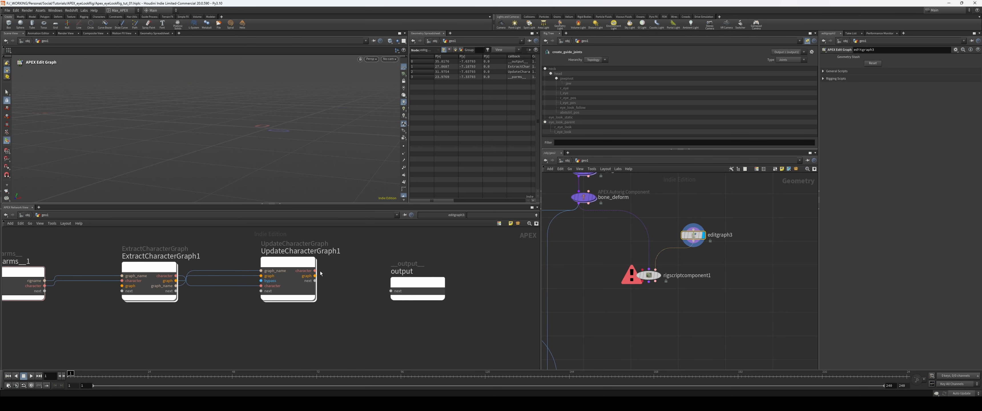
pyautogui.click(315, 270)
# Step: Display rigscriptcomponent1 and change its Component setting
pyautogui.click(649, 275)
pyautogui.scroll(-3, 676, 321)
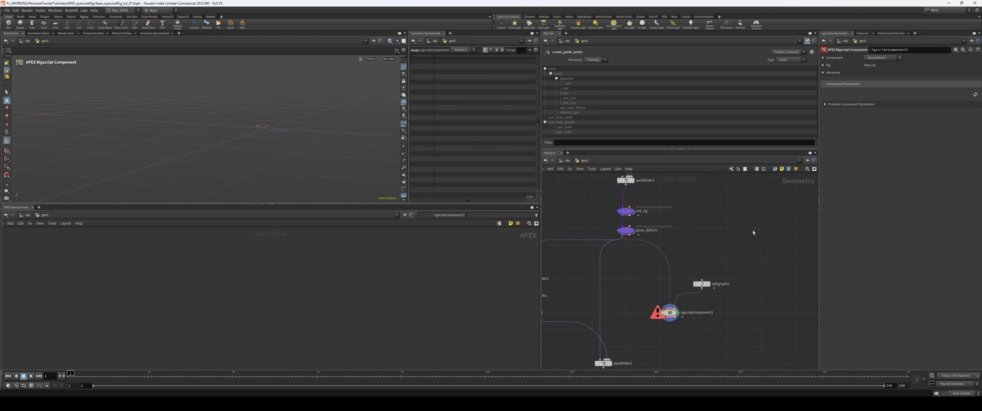
pyautogui.click(888, 58)
pyautogui.click(880, 63)
pyautogui.moveTo(669, 303)
pyautogui.mouseDown(button='middle')
pyautogui.moveTo(692, 284)
pyautogui.moveTo(673, 292)
pyautogui.mouseUp(button='middle')
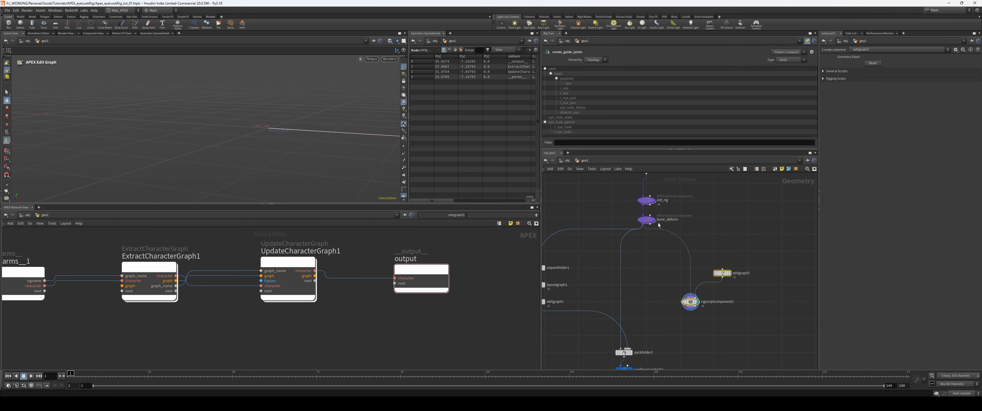
# Step: Add an APEX Autorig Component node below bone_deform and feed bone_deform into its first input
pyautogui.press('Tab')
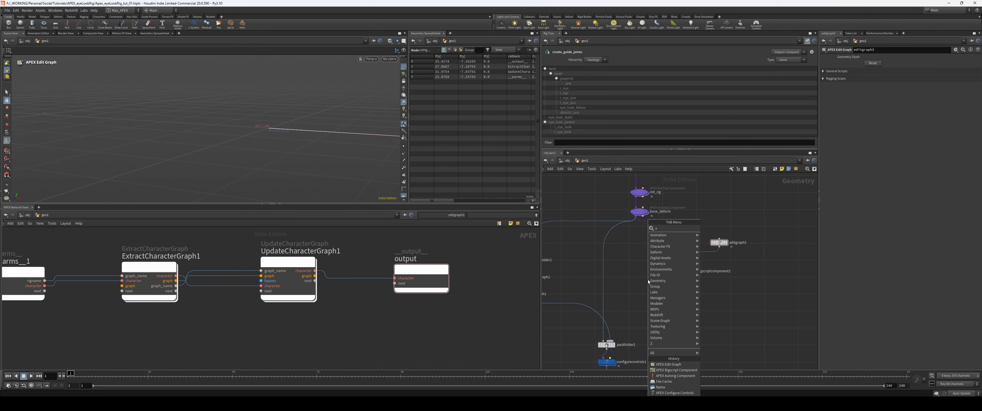
pyautogui.write('autori')
pyautogui.press('Return')
pyautogui.scroll(3, 640, 257)
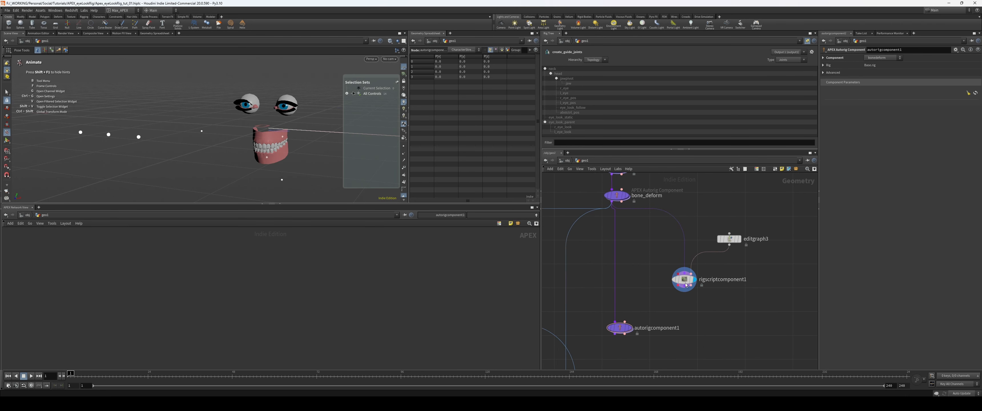
pyautogui.moveTo(686, 282); pyautogui.dragTo(690, 274, button='middle')
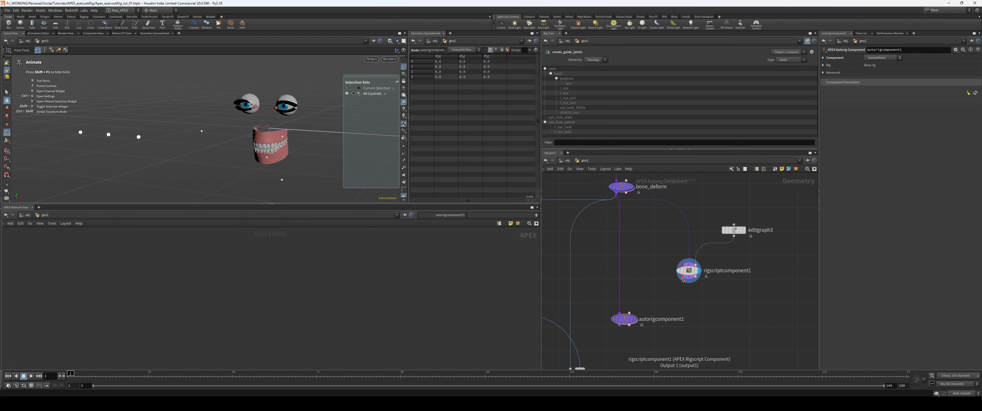
pyautogui.scroll(1, 683, 279)
pyautogui.scroll(1, 686, 277)
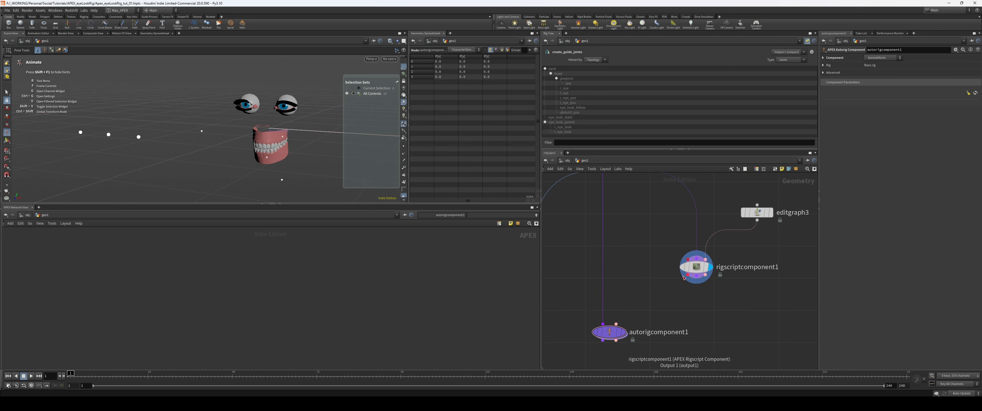
# Step: Connect rigscriptcomponent1 to autorigcomponent1's second input, display autorigcomponent1 and change its Component setting
pyautogui.moveTo(688, 275); pyautogui.dragTo(631, 308)
pyautogui.moveTo(633, 311); pyautogui.dragTo(648, 288, button='middle')
pyautogui.moveTo(679, 290); pyautogui.dragTo(588, 333)
pyautogui.press('r')
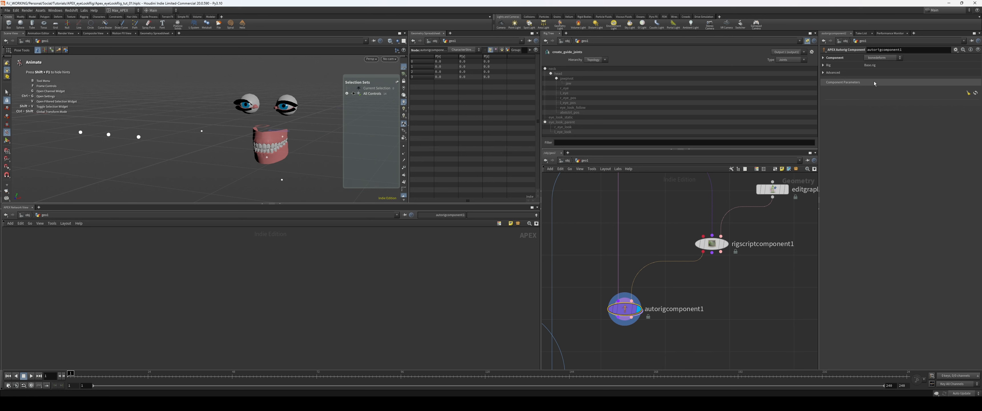
pyautogui.click(883, 58)
pyautogui.click(885, 61)
# Step: Duplicate the unpackfolder1 and layoutgraph1 nodes and place the copies below autorigcomponent1
pyautogui.moveTo(757, 269); pyautogui.dragTo(730, 297, button='middle')
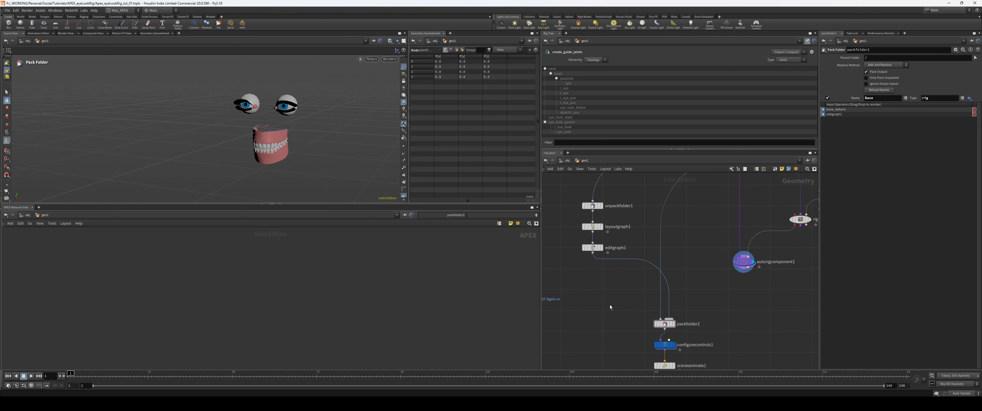
pyautogui.moveTo(633, 192); pyautogui.dragTo(703, 284)
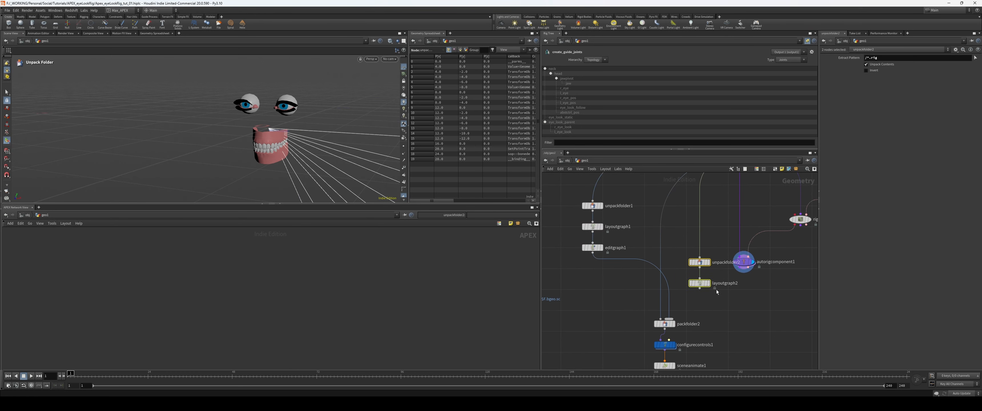
pyautogui.moveTo(716, 292); pyautogui.dragTo(706, 284, button='middle')
pyautogui.click(707, 284)
pyautogui.moveTo(708, 234); pyautogui.dragTo(684, 279)
pyautogui.moveTo(690, 275); pyautogui.dragTo(701, 307)
# Step: Connect autorigcomponent1 to unpackfolder2 and display the unpacked rig graph
pyautogui.click(727, 264)
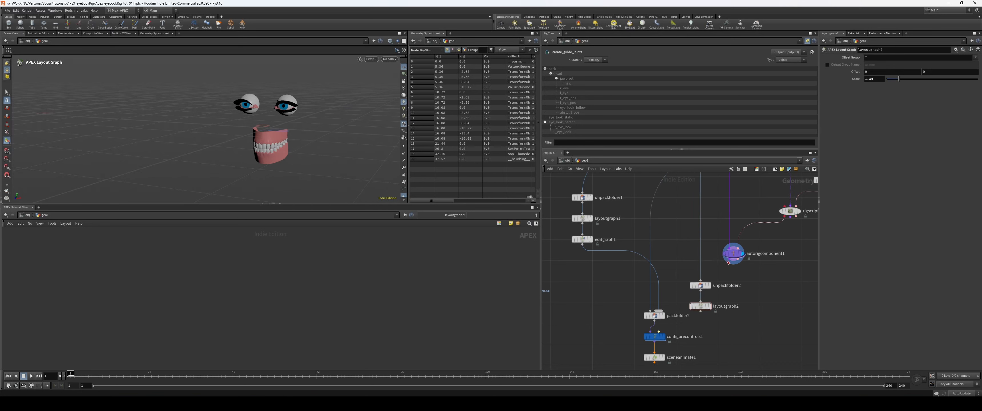
pyautogui.moveTo(729, 262); pyautogui.dragTo(700, 281)
pyautogui.press('h')
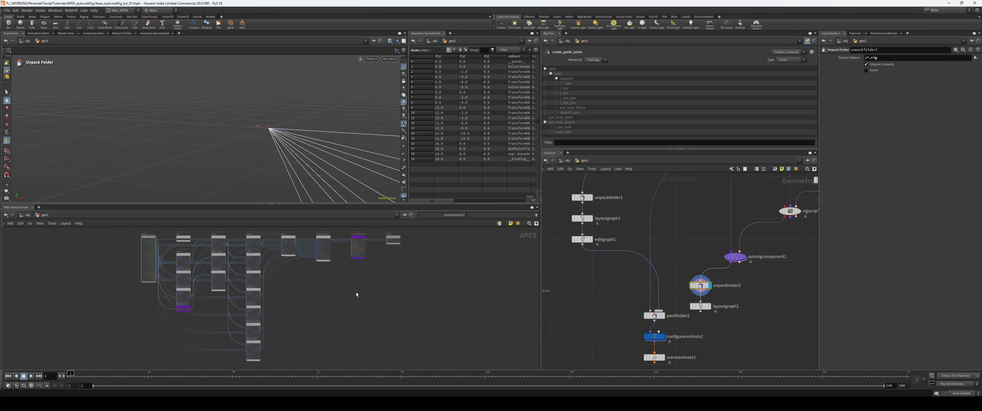
# Step: Move packfolder2, configurecontrols1 and sceneanimate1 together, farther away from the new unpackfolder2 branch
pyautogui.moveTo(680, 363); pyautogui.dragTo(696, 354, button='middle')
pyautogui.moveTo(695, 353); pyautogui.dragTo(647, 301)
pyautogui.moveTo(666, 307); pyautogui.dragTo(623, 309)
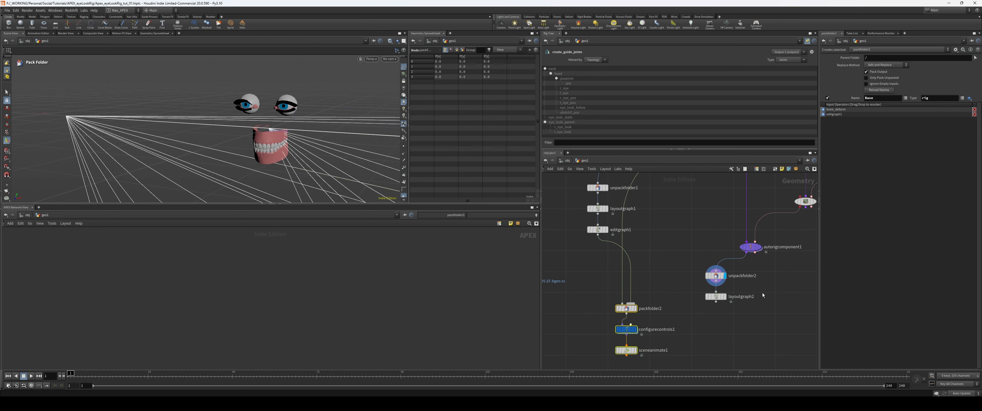
# Step: Examine the component graph in editgraph3 and the resulting rig graph in layoutgraph2
pyautogui.click(766, 259)
pyautogui.moveTo(818, 222); pyautogui.dragTo(765, 244, button='middle')
pyautogui.moveTo(738, 228); pyautogui.dragTo(731, 235)
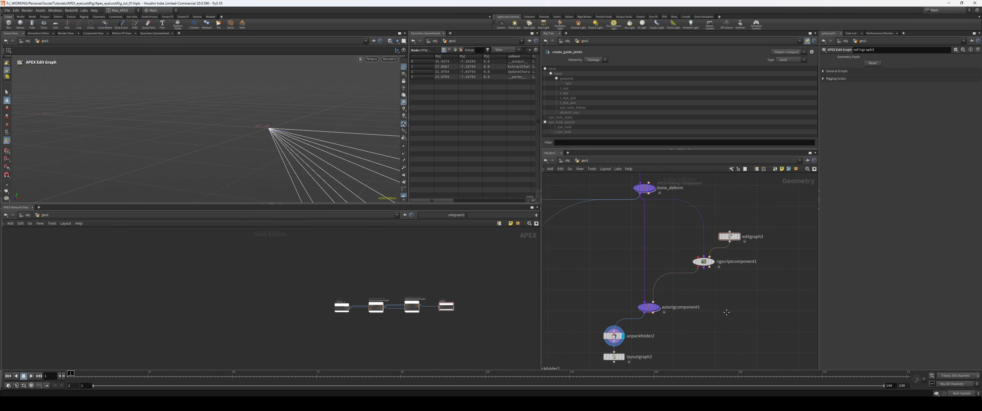
pyautogui.moveTo(742, 241); pyautogui.dragTo(789, 201, button='middle')
pyautogui.click(658, 315)
pyautogui.moveTo(310, 290); pyautogui.dragTo(333, 294, button='middle')
pyautogui.scroll(1, 333, 282)
pyautogui.moveTo(712, 187); pyautogui.dragTo(696, 243, button='middle')
pyautogui.scroll(-2, 405, 306)
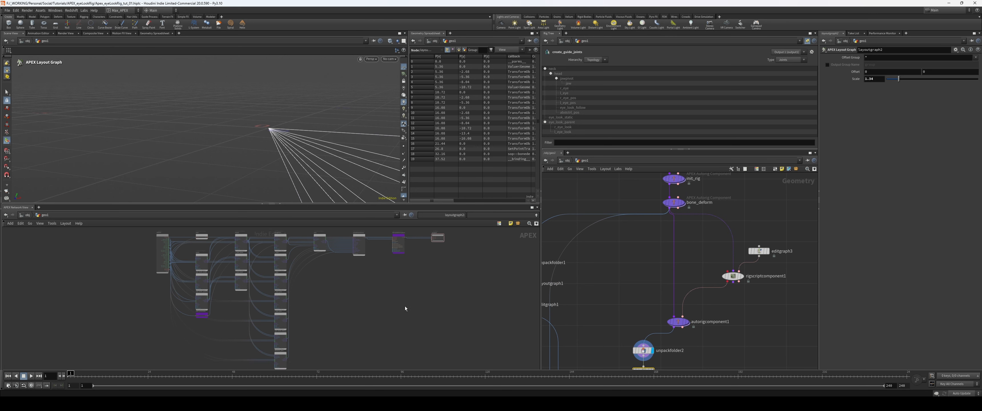
pyautogui.scroll(3, 365, 302)
pyautogui.scroll(-1, 359, 296)
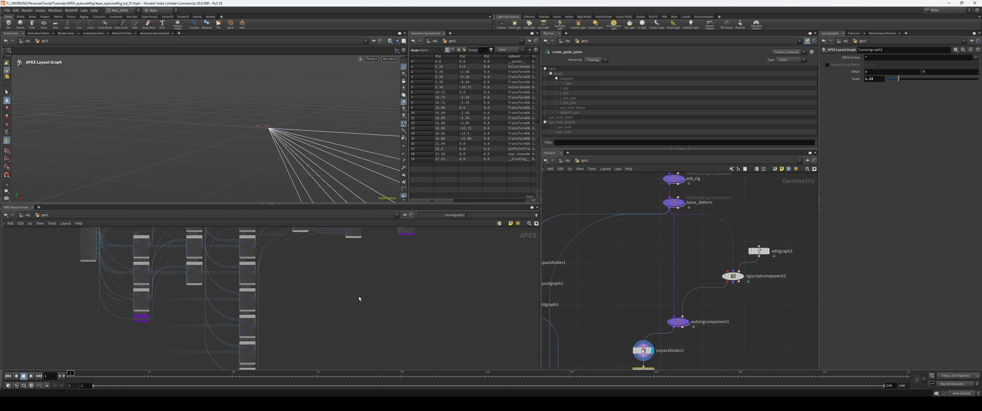
pyautogui.moveTo(707, 281); pyautogui.dragTo(665, 285, button='middle')
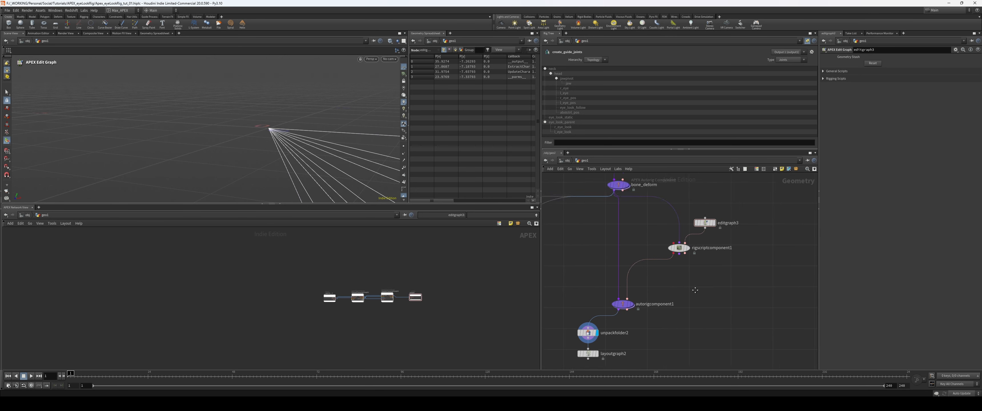
pyautogui.scroll(1, 678, 288)
pyautogui.scroll(1, 665, 285)
# Step: Rename the editgraph3 node as abst_ctrl_blend_setup
pyautogui.moveTo(668, 222); pyautogui.dragTo(677, 224)
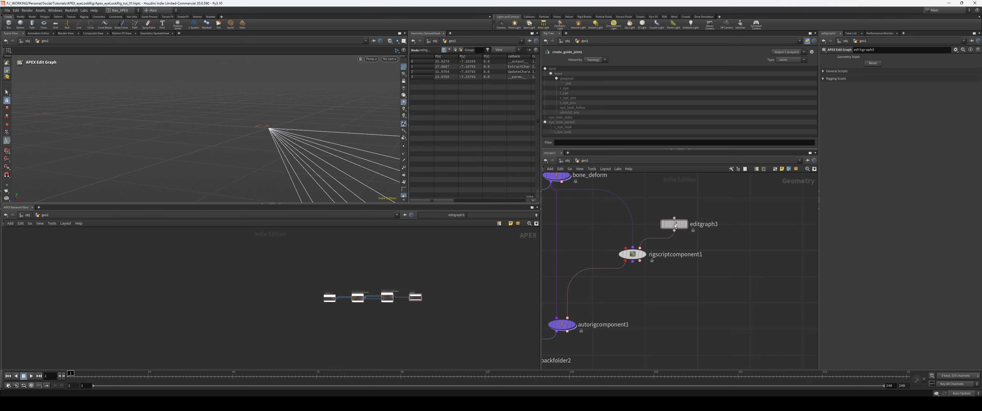
pyautogui.scroll(1, 718, 220)
pyautogui.doubleClick(717, 223)
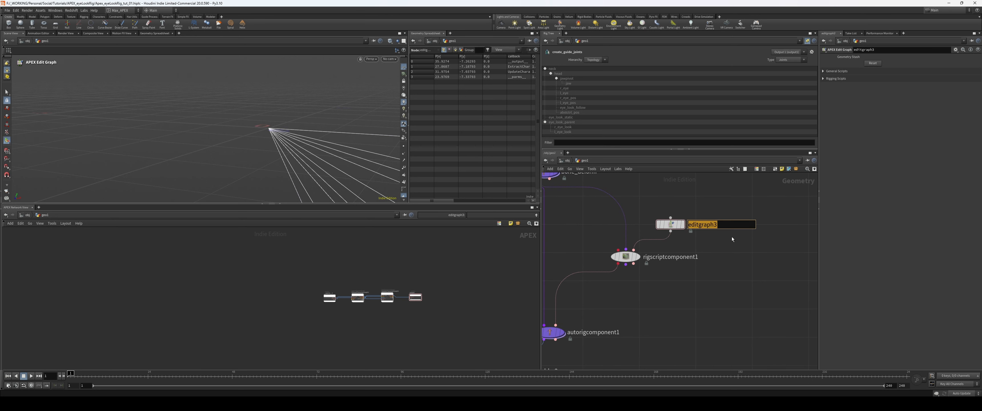
pyautogui.write('abst_ctrl_blend_setup')
pyautogui.press('Return')
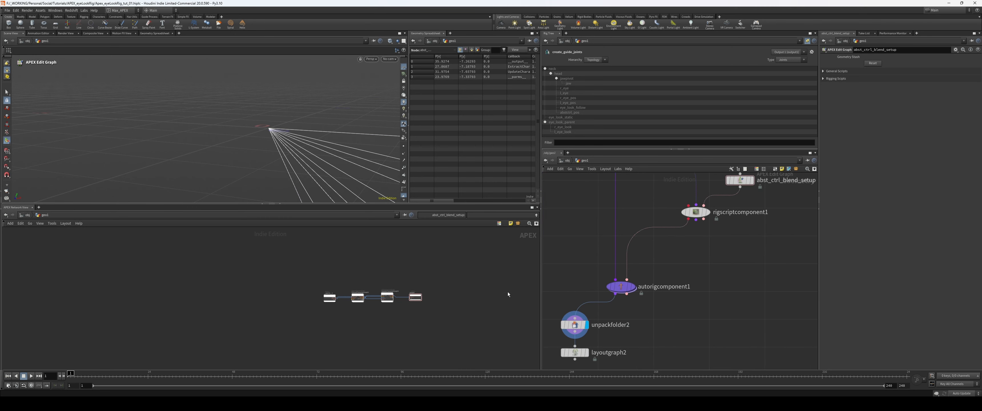
# Step: Add a simpleLook node to the abst_ctrl_blend_setup graph, in the empty space beyond the output node
pyautogui.press('Tab')
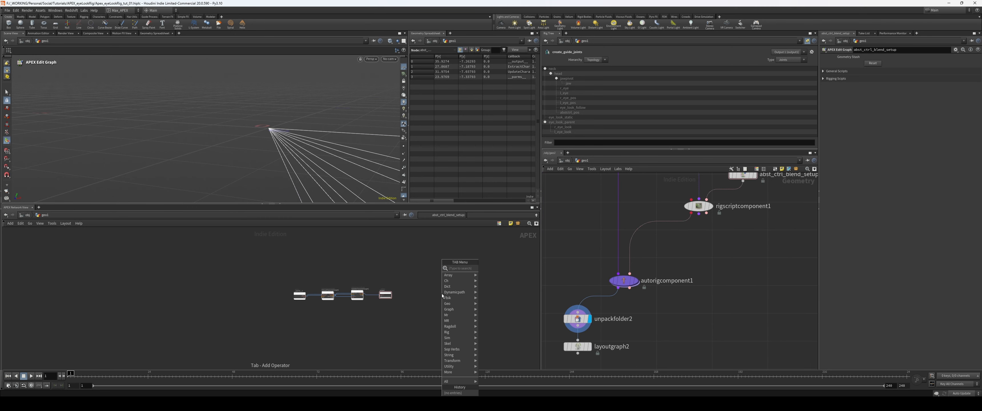
pyautogui.write('simple')
pyautogui.press('Return')
pyautogui.press('Return')
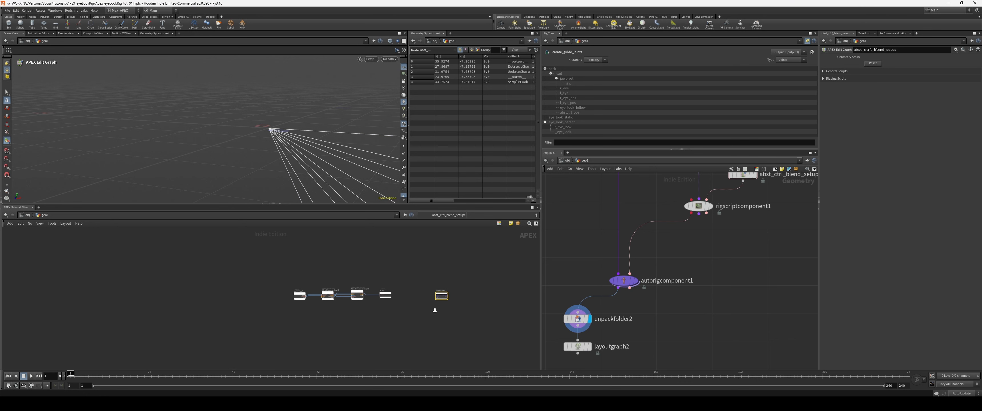
pyautogui.press('h')
pyautogui.moveTo(708, 240); pyautogui.dragTo(680, 260, button='middle')
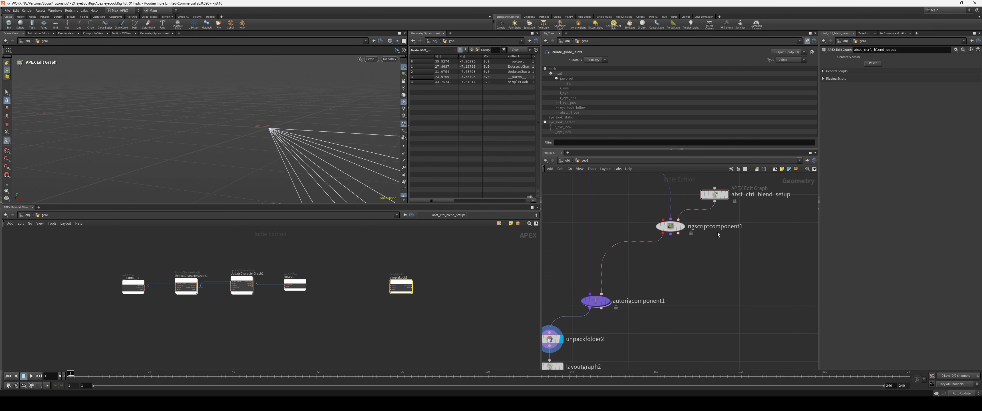
pyautogui.scroll(3, 467, 286)
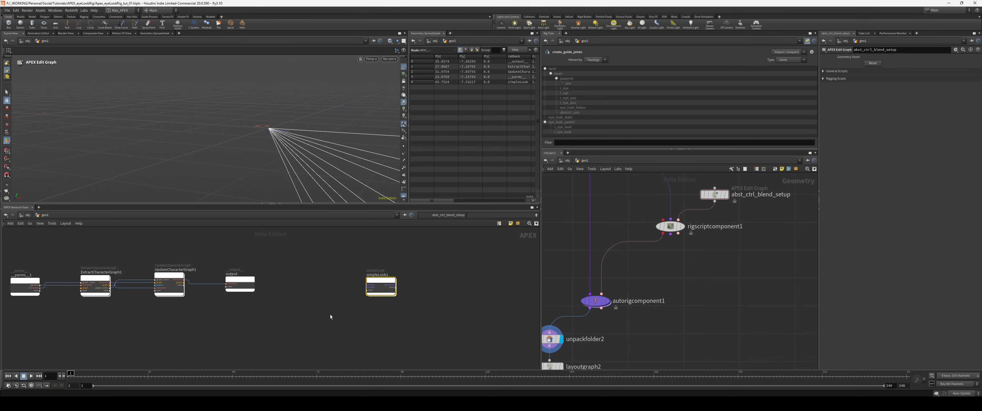
pyautogui.press('h')
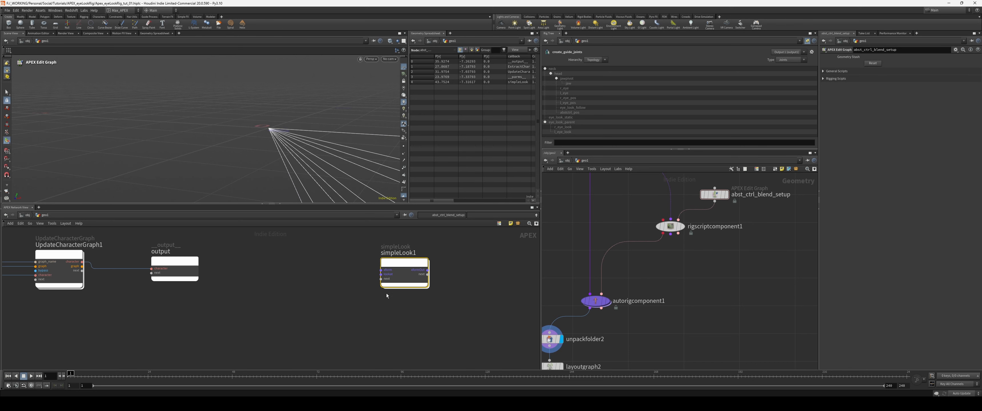
# Step: Delete the simpleLook1 node from the abst_ctrl_blend_setup graph
pyautogui.press('Delete')
pyautogui.moveTo(714, 249); pyautogui.dragTo(729, 264, button='middle')
pyautogui.moveTo(701, 350); pyautogui.dragTo(749, 279, button='middle')
pyautogui.moveTo(708, 271); pyautogui.dragTo(609, 313)
pyautogui.moveTo(617, 284); pyautogui.dragTo(596, 289)
pyautogui.moveTo(697, 277); pyautogui.dragTo(649, 336, button='middle')
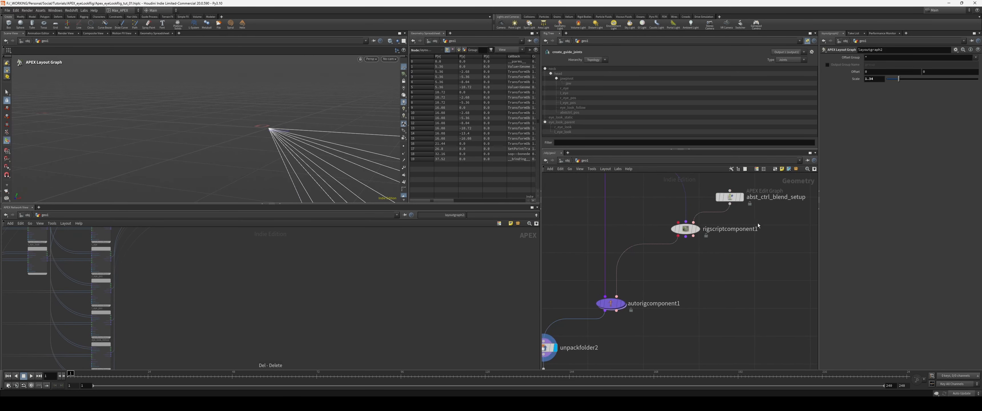
# Step: Bring up the abst_ctrl_blend_setup graph and split the APEX network view into two side-by-side panes
pyautogui.click(732, 198)
pyautogui.moveTo(742, 255); pyautogui.dragTo(750, 269, button='middle')
pyautogui.scroll(1, 750, 270)
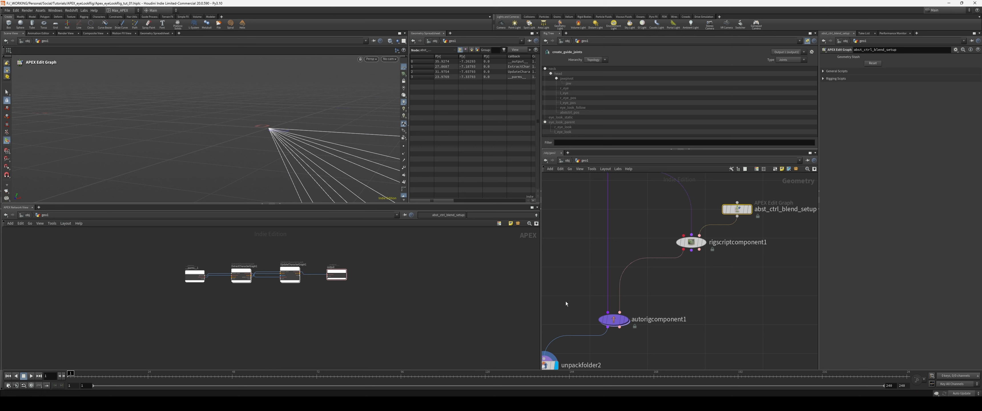
pyautogui.scroll(1, 565, 302)
pyautogui.scroll(-2, 408, 311)
pyautogui.scroll(2, 412, 308)
pyautogui.moveTo(380, 306); pyautogui.dragTo(394, 320, button='middle')
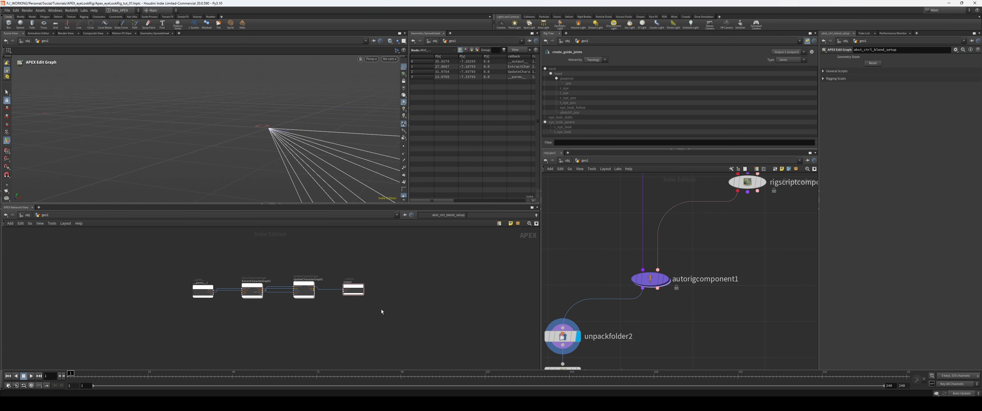
pyautogui.hotkey('alt', '[')
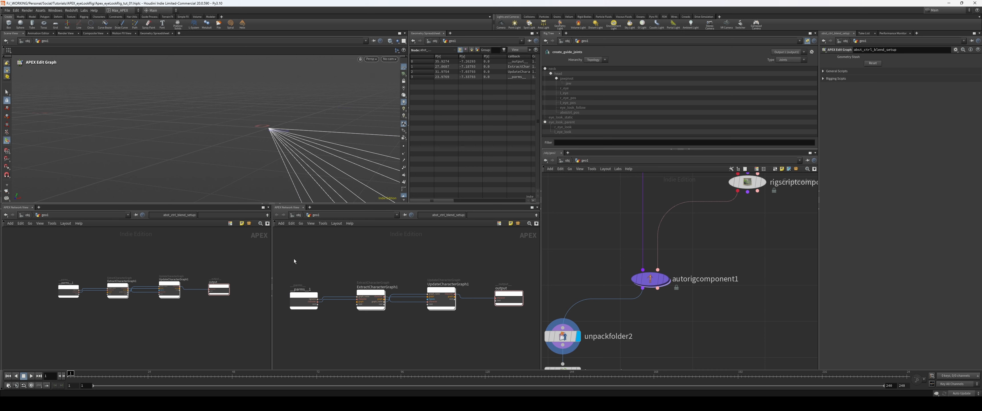
# Step: Display layoutgraph2, frame its rig graph in the first APEX network view and pin that view to it
pyautogui.moveTo(587, 368); pyautogui.dragTo(648, 324, button='middle')
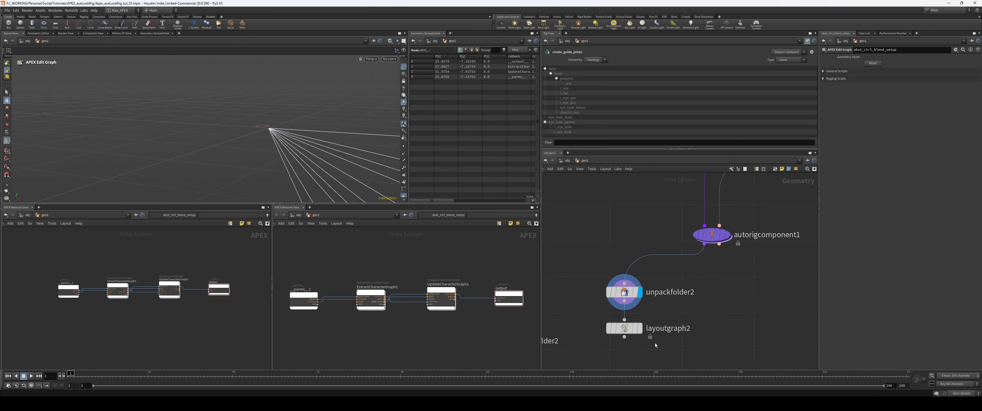
pyautogui.click(624, 329)
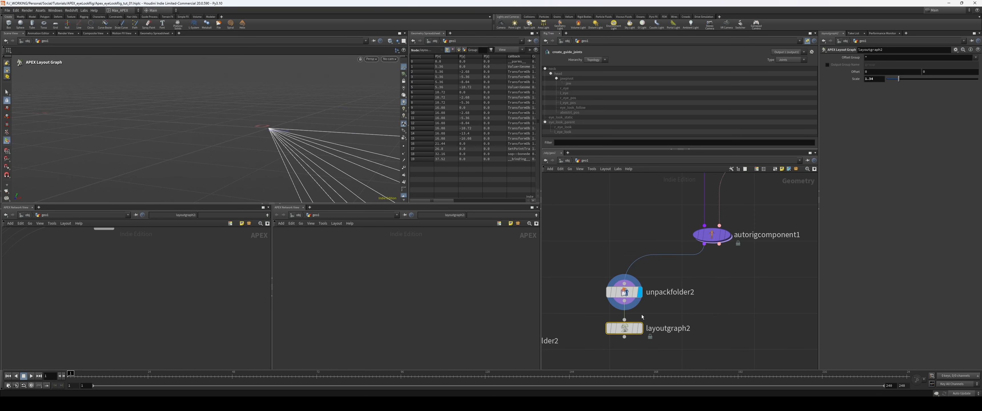
pyautogui.press('r')
pyautogui.press('f')
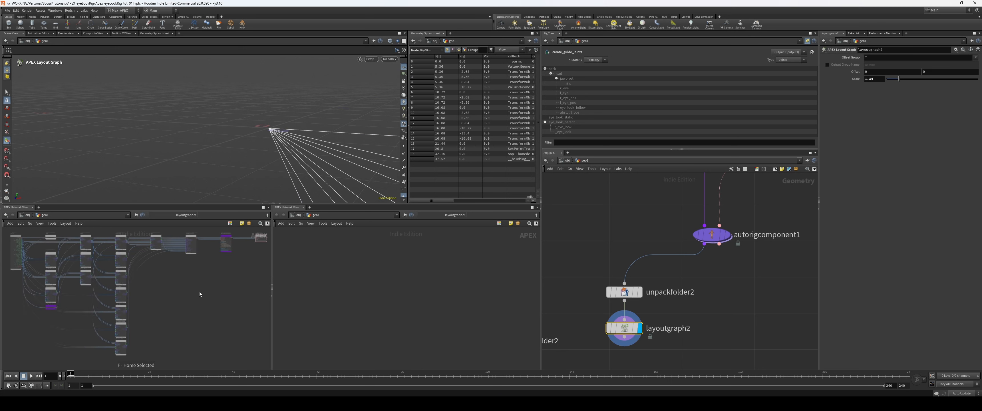
pyautogui.click(136, 215)
pyautogui.moveTo(71, 305); pyautogui.dragTo(83, 311, button='middle')
pyautogui.scroll(-3, 705, 236)
# Step: Pin the second APEX network view to the abst_ctrl_blend_setup graph and widen both graph views
pyautogui.moveTo(804, 191); pyautogui.dragTo(762, 285, button='middle')
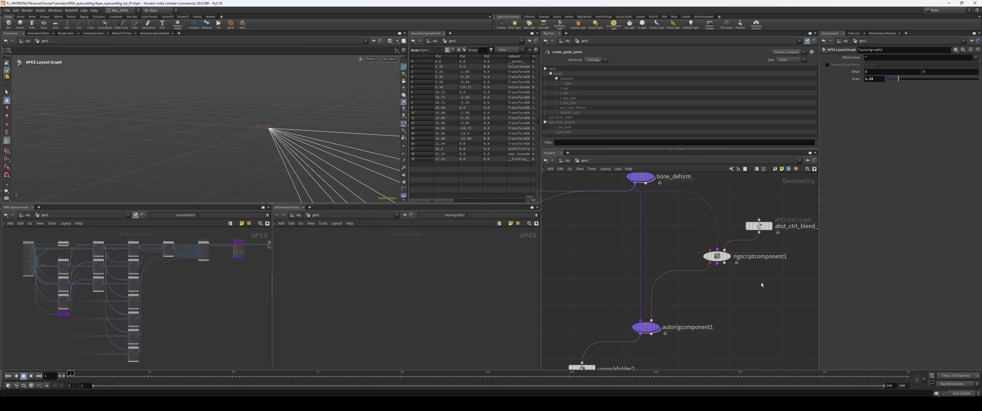
pyautogui.click(759, 226)
pyautogui.press('r')
pyautogui.click(404, 215)
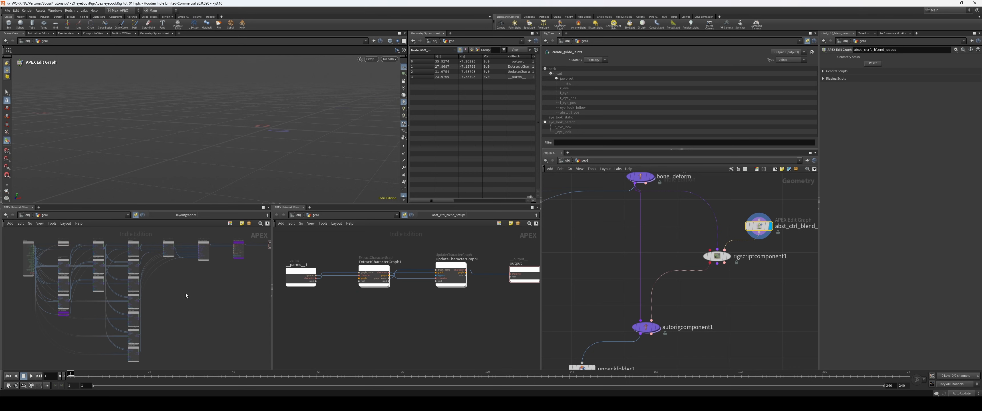
pyautogui.scroll(-1, 441, 314)
pyautogui.moveTo(417, 315)
pyautogui.mouseDown(button='middle')
pyautogui.moveTo(384, 316)
pyautogui.moveTo(415, 308)
pyautogui.mouseUp(button='middle')
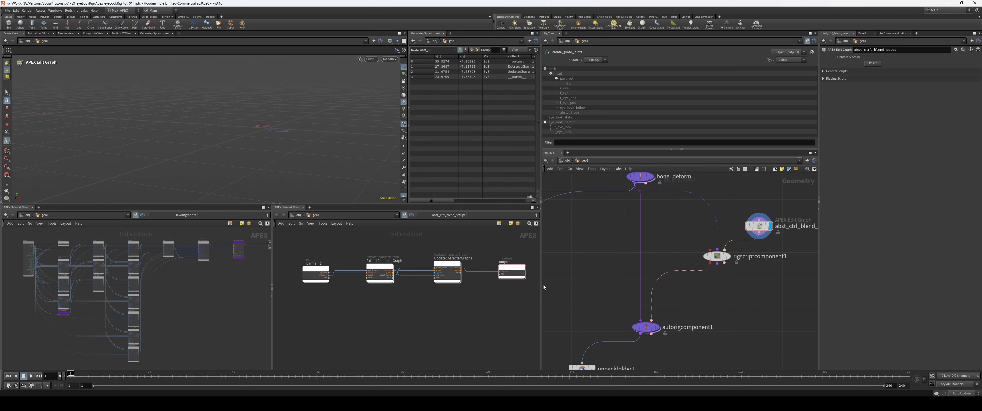
pyautogui.moveTo(543, 285); pyautogui.dragTo(645, 286)
# Step: Add an APEX Scene Animate node below autorigcomponent1, fed by its output, and inspect the rig's controls in the viewport
pyautogui.press('Tab')
pyautogui.write('anima')
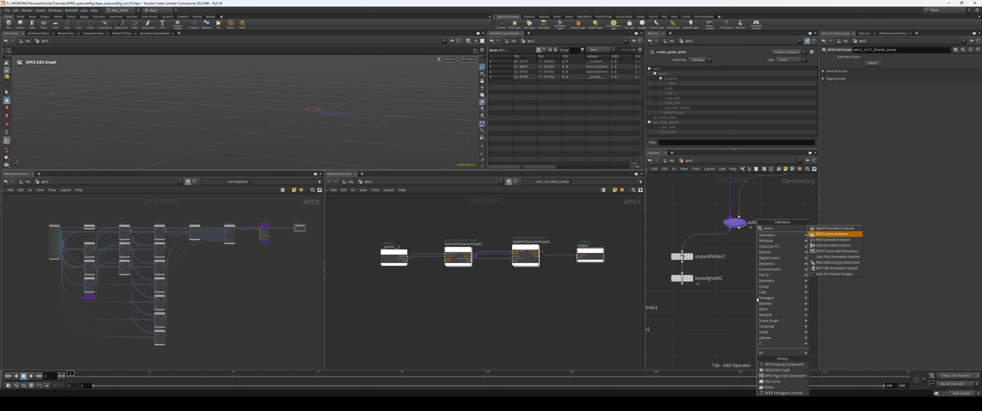
pyautogui.press('Return')
pyautogui.click(759, 299)
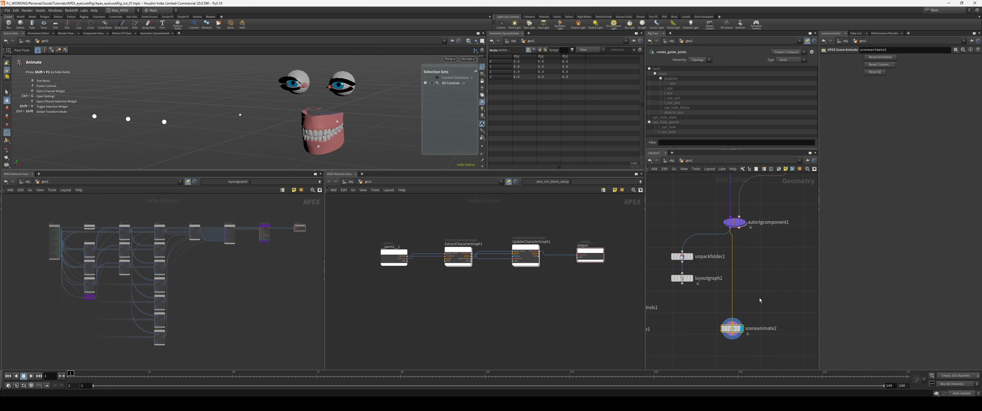
pyautogui.moveTo(756, 318); pyautogui.dragTo(743, 315, button='middle')
pyautogui.scroll(1, 744, 314)
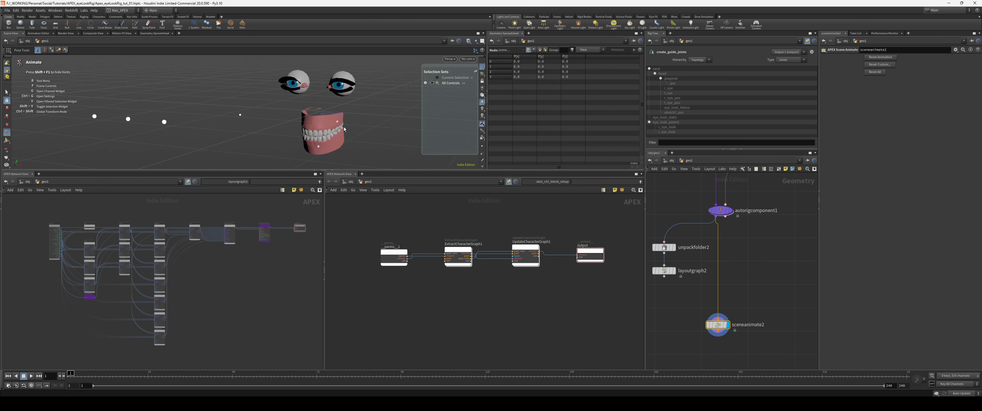
pyautogui.scroll(-3, 344, 127)
pyautogui.keyDown('alt'); pyautogui.moveTo(344, 127); pyautogui.dragTo(340, 146); pyautogui.keyUp('alt')
pyautogui.keyDown('alt'); pyautogui.moveTo(340, 145); pyautogui.dragTo(337, 134, button='middle'); pyautogui.keyUp('alt')
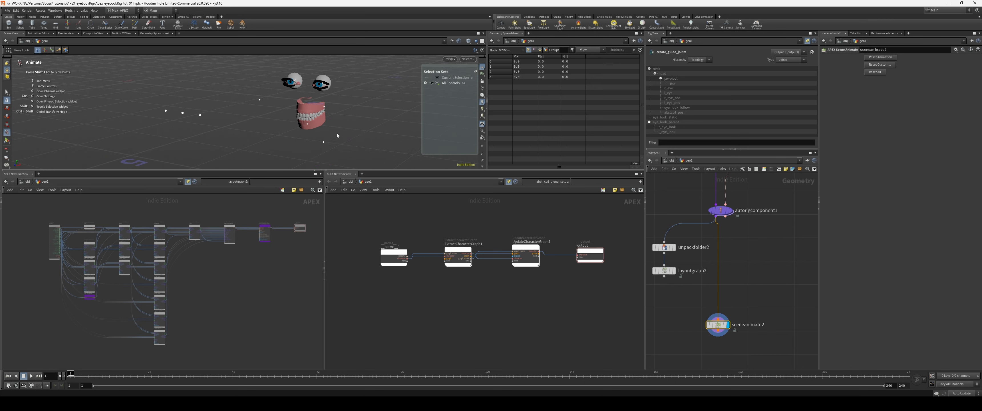
pyautogui.moveTo(324, 142); pyautogui.dragTo(320, 137)
# Step: Duplicate configurecontrols1 and insert the copy between autorigcomponent1 and sceneanimate2
pyautogui.moveTo(680, 308); pyautogui.dragTo(775, 333, button='middle')
pyautogui.scroll(-3, 775, 333)
pyautogui.moveTo(775, 334); pyautogui.dragTo(745, 301, button='middle')
pyautogui.click(721, 299)
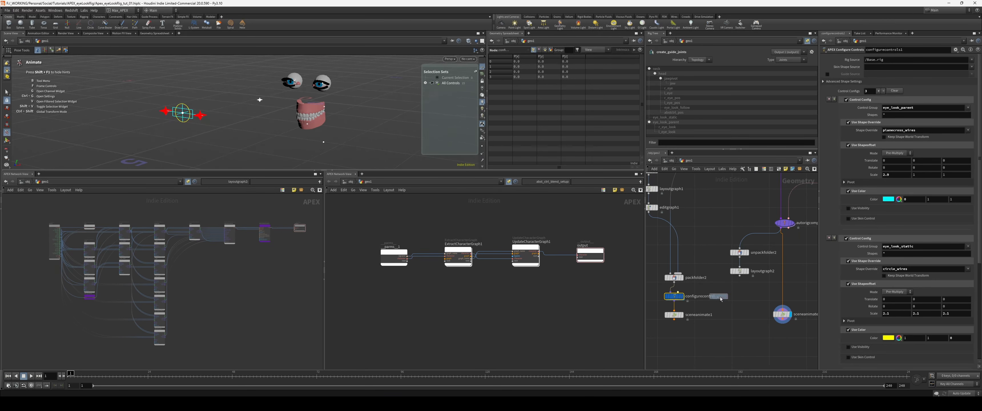
pyautogui.keyDown('alt'); pyautogui.moveTo(721, 300); pyautogui.dragTo(765, 299); pyautogui.keyUp('alt')
pyautogui.moveTo(781, 229); pyautogui.dragTo(786, 290)
pyautogui.moveTo(748, 332); pyautogui.dragTo(801, 305)
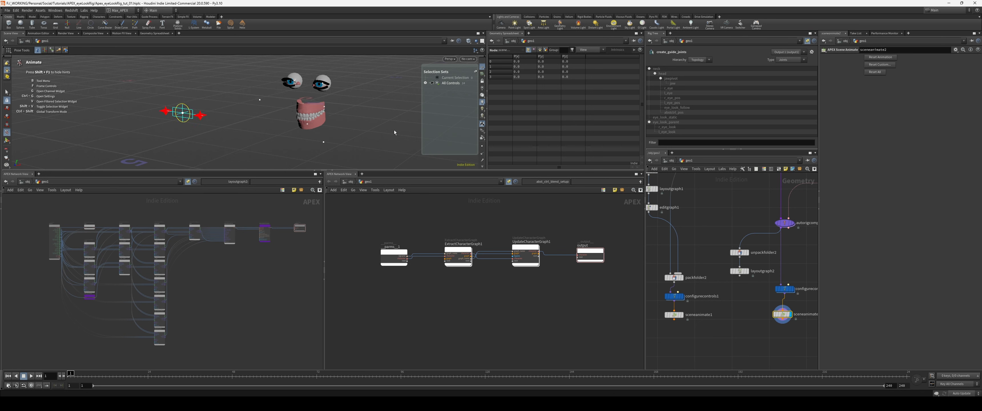
pyautogui.click(290, 148)
pyautogui.keyDown('alt'); pyautogui.moveTo(290, 149); pyautogui.dragTo(243, 80); pyautogui.keyUp('alt')
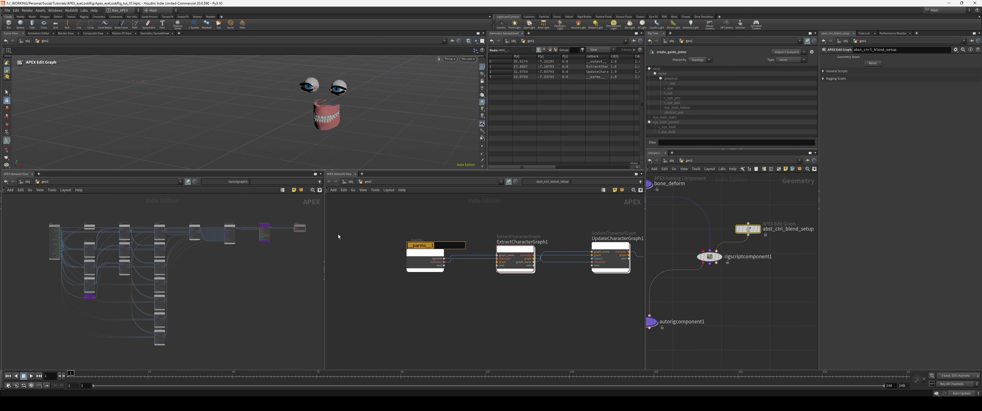
# Step: Rename the graph's parameter node as parms and widen the gap between ExtractCharacterGraph1 and UpdateCharacterGraph1
pyautogui.write('parms')
pyautogui.press('Return')
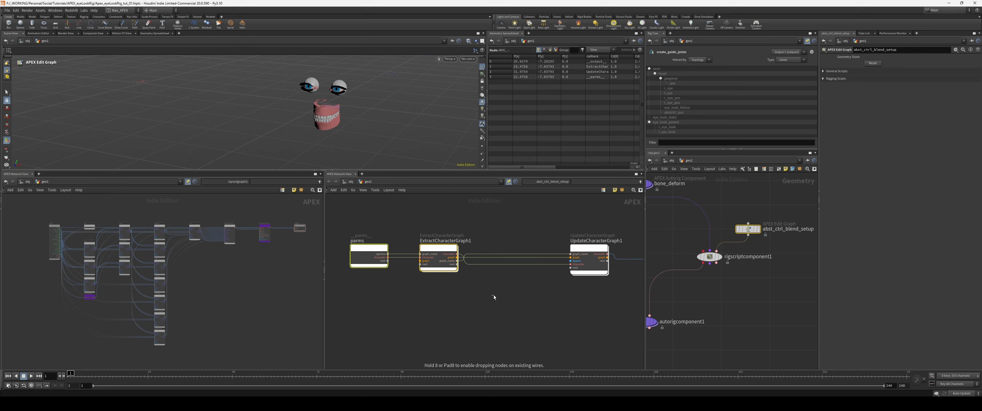
pyautogui.click(493, 295)
pyautogui.scroll(1, 495, 292)
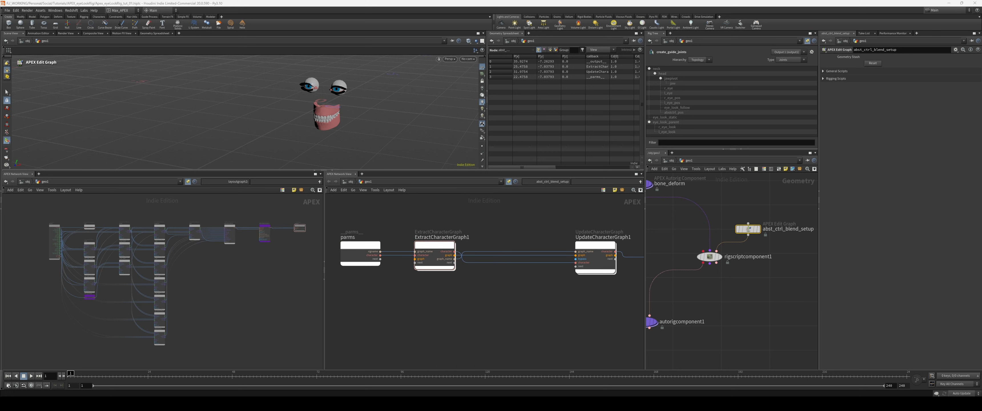
pyautogui.scroll(-1, 469, 310)
pyautogui.moveTo(449, 304)
pyautogui.mouseDown(button='middle')
pyautogui.moveTo(468, 307)
pyautogui.moveTo(452, 307)
pyautogui.mouseUp(button='middle')
pyautogui.scroll(1, 447, 307)
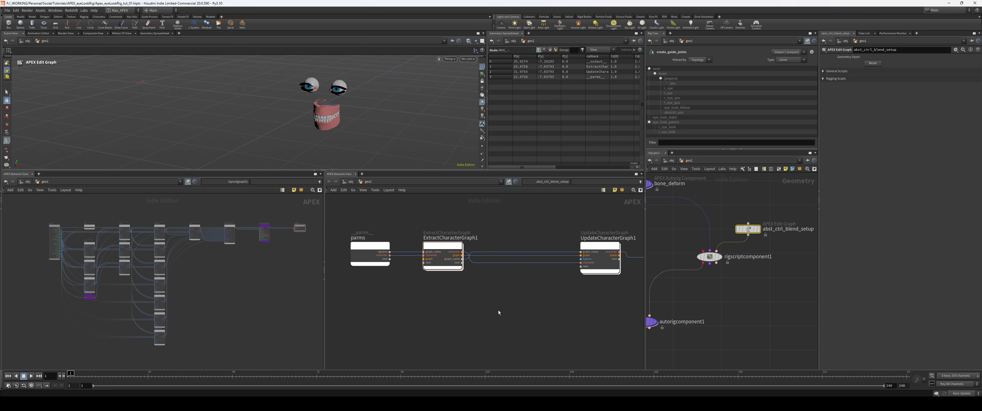
pyautogui.scroll(1, 453, 308)
pyautogui.moveTo(469, 314); pyautogui.dragTo(489, 311, button='middle')
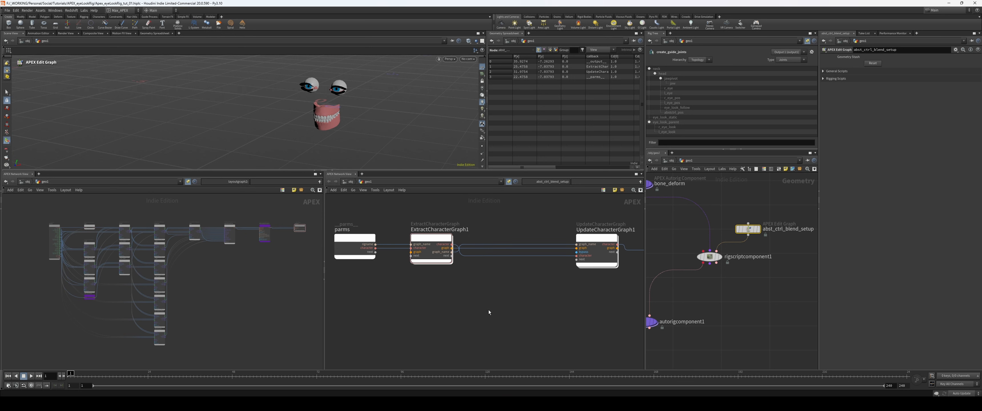
pyautogui.scroll(-2, 487, 310)
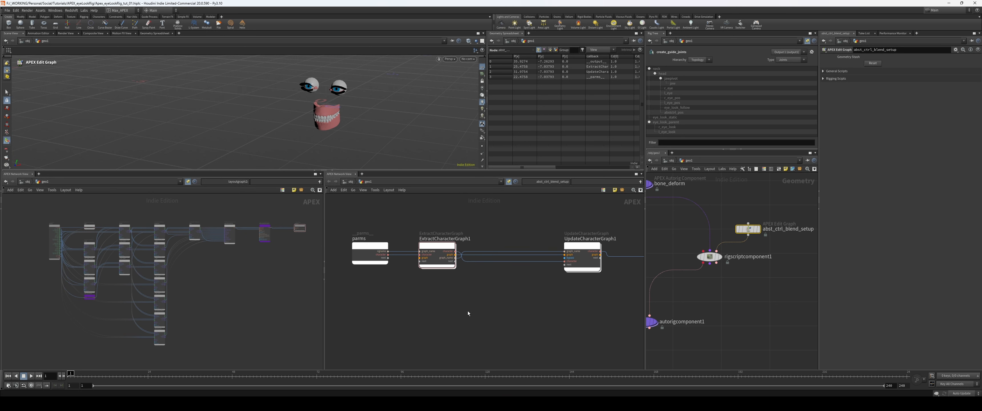
pyautogui.scroll(-2, 492, 302)
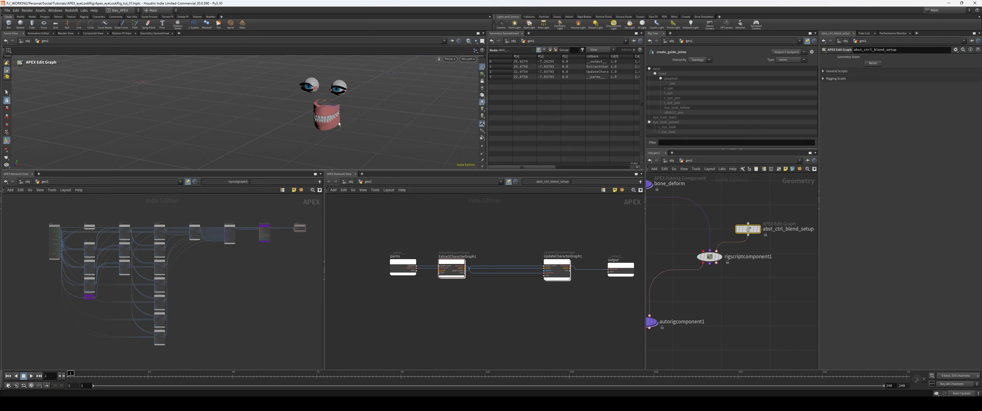
# Step: Display sceneanimate2 and move the cyan cross-shaped look control away from the yellow circle control in the viewport
pyautogui.moveTo(747, 312); pyautogui.dragTo(816, 204, button='middle')
pyautogui.click(712, 333)
pyautogui.keyDown('alt'); pyautogui.moveTo(364, 118); pyautogui.dragTo(345, 111); pyautogui.keyUp('alt')
pyautogui.keyDown('alt'); pyautogui.moveTo(228, 108); pyautogui.dragTo(256, 115, button='right'); pyautogui.keyUp('alt')
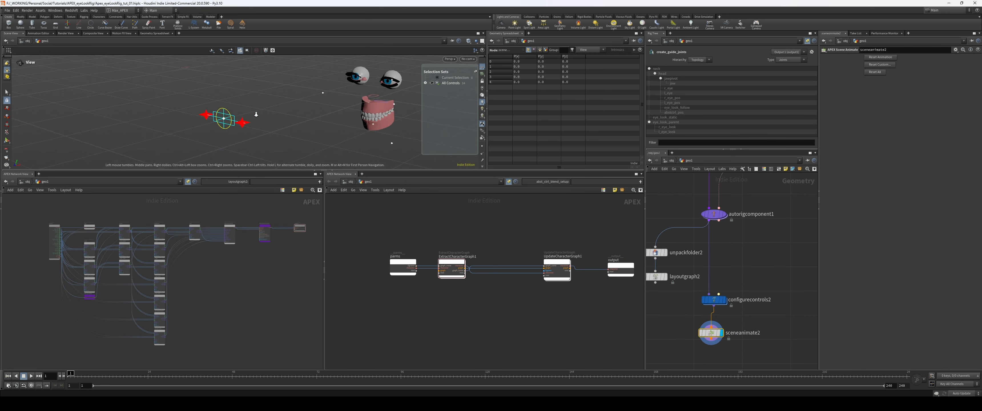
pyautogui.press('Return')
pyautogui.click(234, 116)
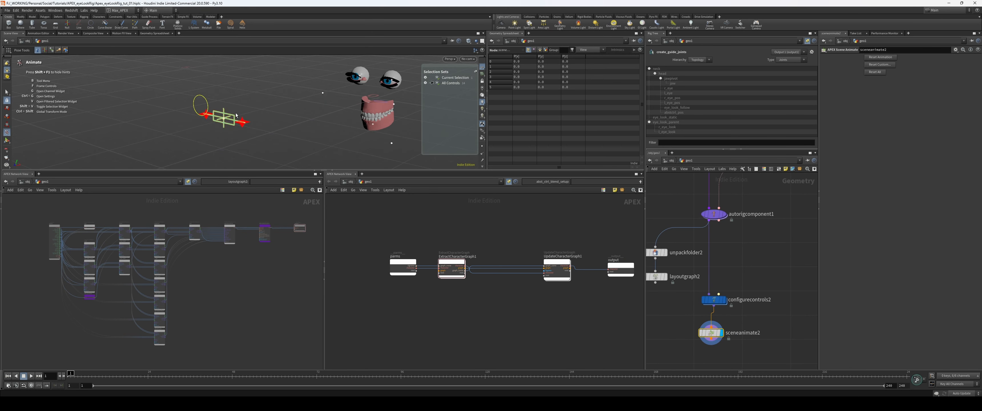
pyautogui.moveTo(235, 116); pyautogui.dragTo(281, 90)
pyautogui.click(294, 126)
# Step: Add a Value<String> node below ExtractCharacterGraph1 and wire a new parms output into its parm input
pyautogui.moveTo(776, 312); pyautogui.dragTo(742, 371, button='middle')
pyautogui.scroll(4, 453, 313)
pyautogui.press('Tab')
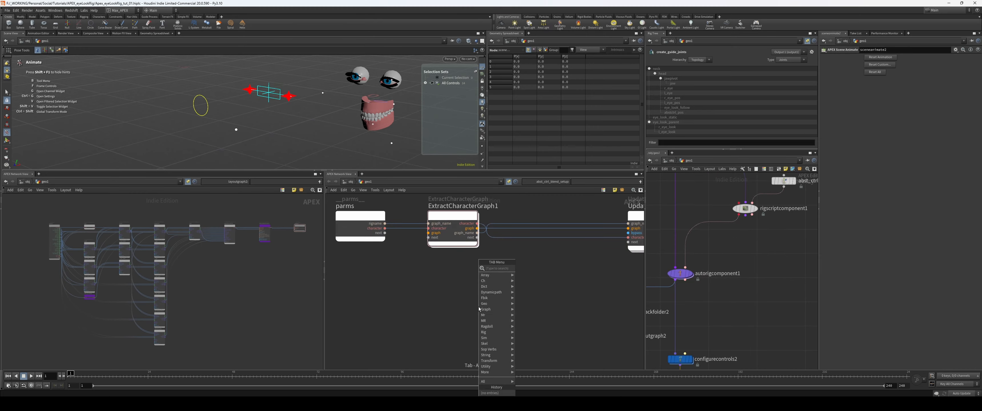
pyautogui.write('valuestring')
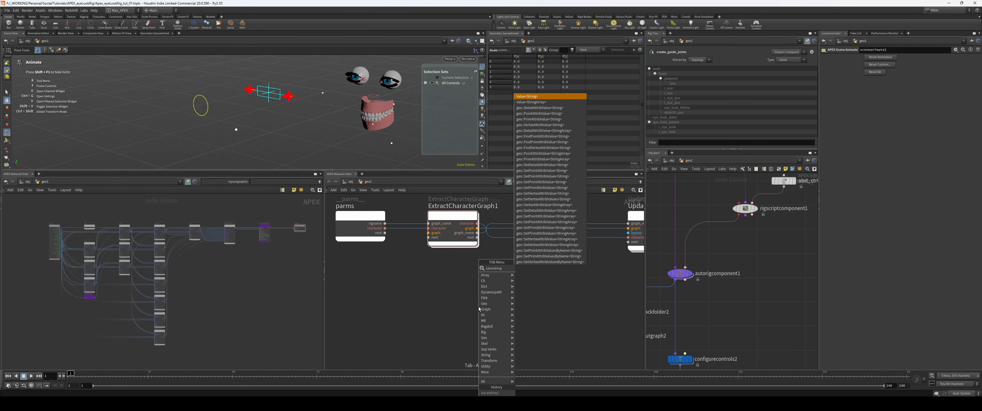
pyautogui.press('Return')
pyautogui.click(464, 307)
pyautogui.click(385, 233)
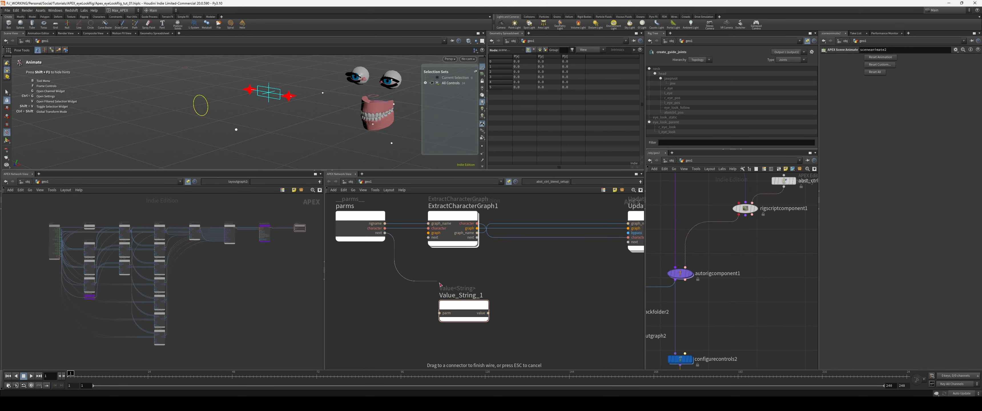
pyautogui.click(439, 313)
# Step: Duplicate the Value<String> node twice, wire each copy to its own new parms output, and stack the three nodes vertically
pyautogui.moveTo(464, 306); pyautogui.dragTo(428, 344)
pyautogui.click(385, 238)
pyautogui.moveTo(450, 341); pyautogui.dragTo(438, 367)
pyautogui.moveTo(427, 328); pyautogui.dragTo(429, 300, button='middle')
pyautogui.moveTo(387, 213); pyautogui.dragTo(421, 345)
pyautogui.moveTo(509, 258); pyautogui.dragTo(420, 350)
pyautogui.press('a')
pyautogui.moveTo(419, 292); pyautogui.dragTo(457, 300)
pyautogui.moveTo(457, 267); pyautogui.dragTo(469, 287, button='middle')
# Step: Rename the three Value<String> nodes, in descending order, as static_, follow_ and parent_
pyautogui.doubleClick(466, 258)
pyautogui.write('statc')
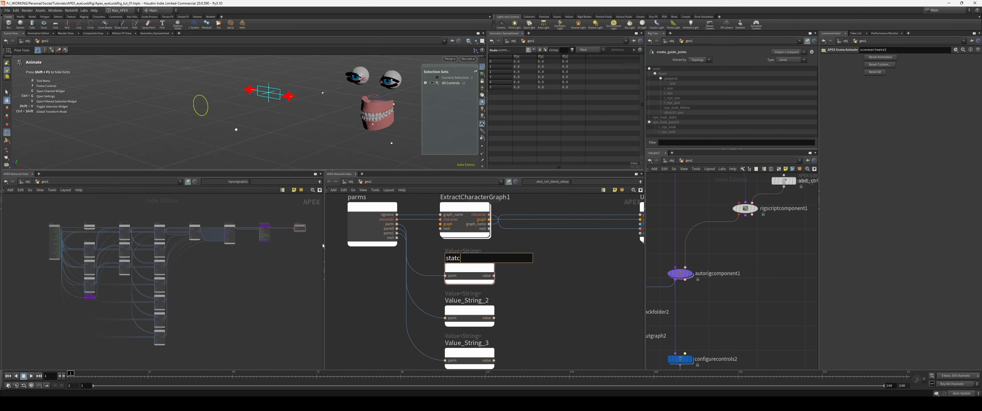
pyautogui.press('BackSpace')
pyautogui.write('ic_')
pyautogui.press('Return')
pyautogui.doubleClick(491, 300)
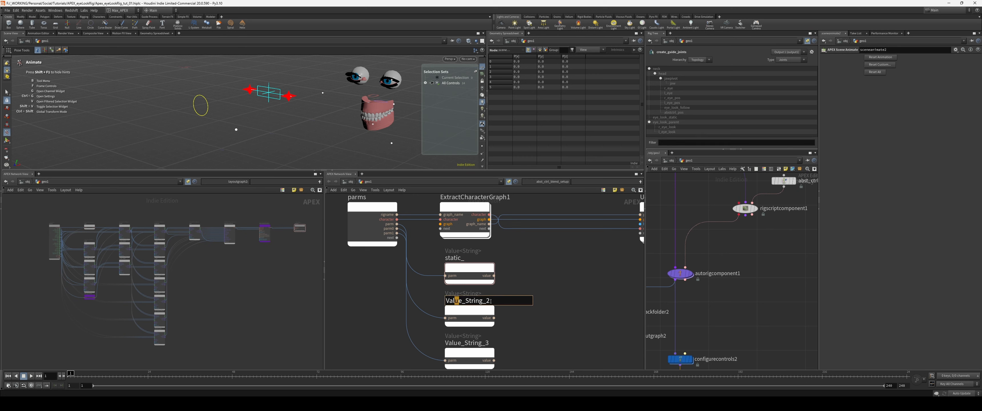
pyautogui.write('follow_')
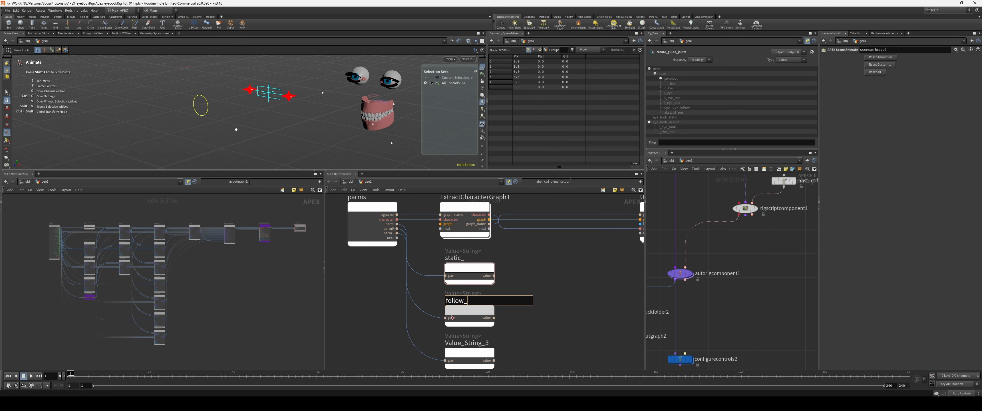
pyautogui.press('Return')
pyautogui.doubleClick(466, 343)
pyautogui.write('parent')
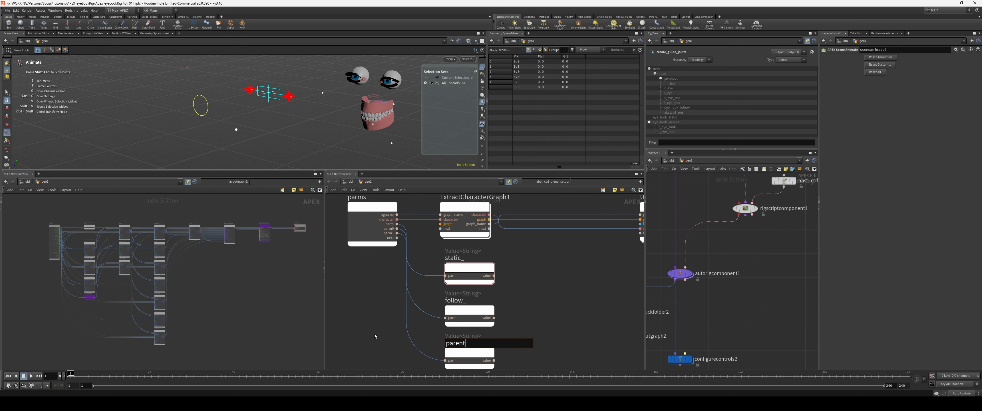
pyautogui.write('_')
pyautogui.press('Return')
# Step: Rename the three new parms outputs as lookStatic, lookFollow and lookParent
pyautogui.doubleClick(389, 224)
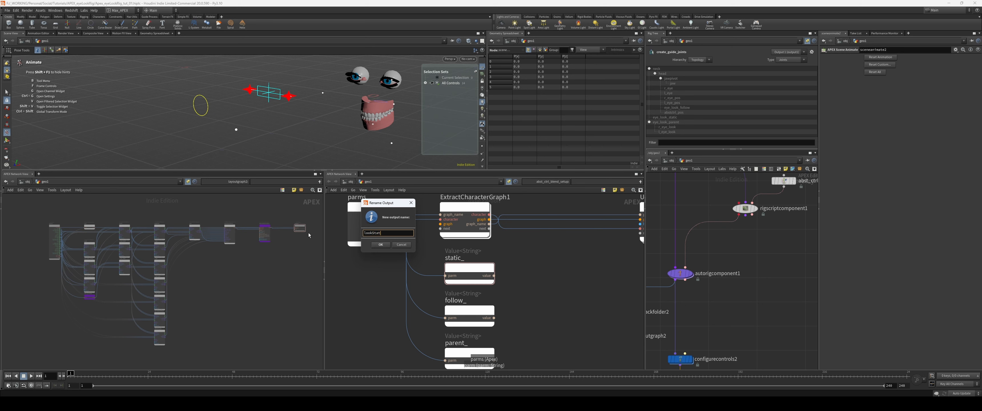
pyautogui.press('Return')
pyautogui.doubleClick(385, 229)
pyautogui.write('lookFollow')
pyautogui.press('Return')
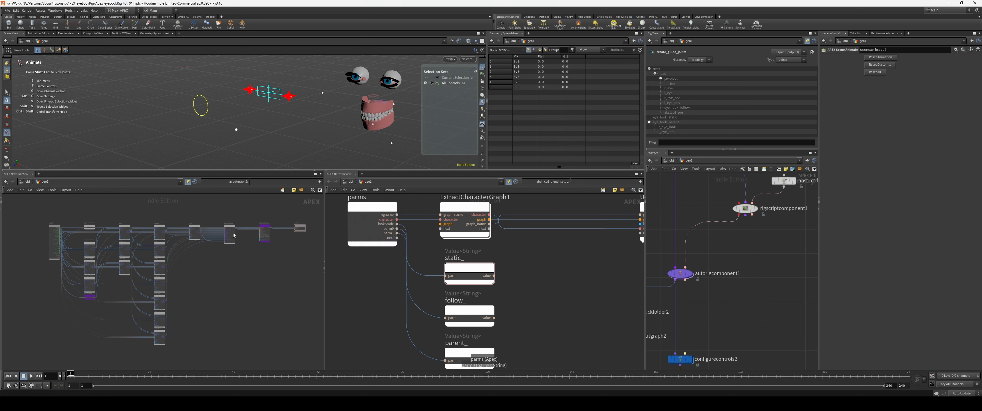
pyautogui.doubleClick(381, 240)
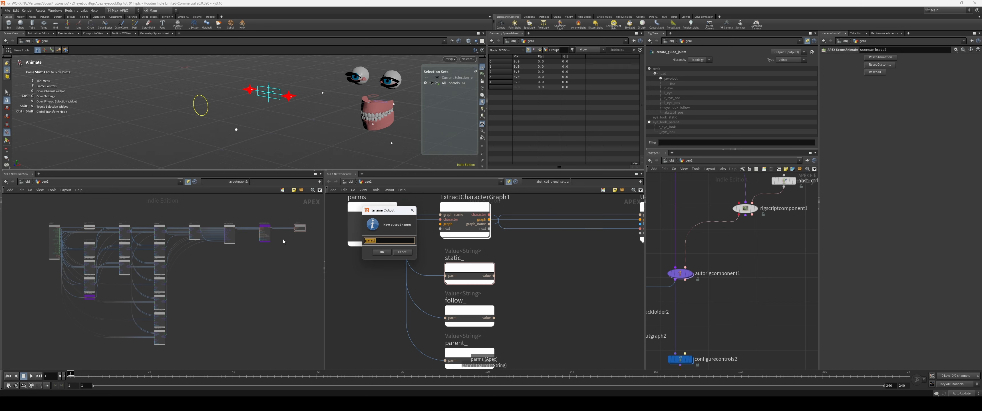
pyautogui.write('lookParent')
pyautogui.press('Return')
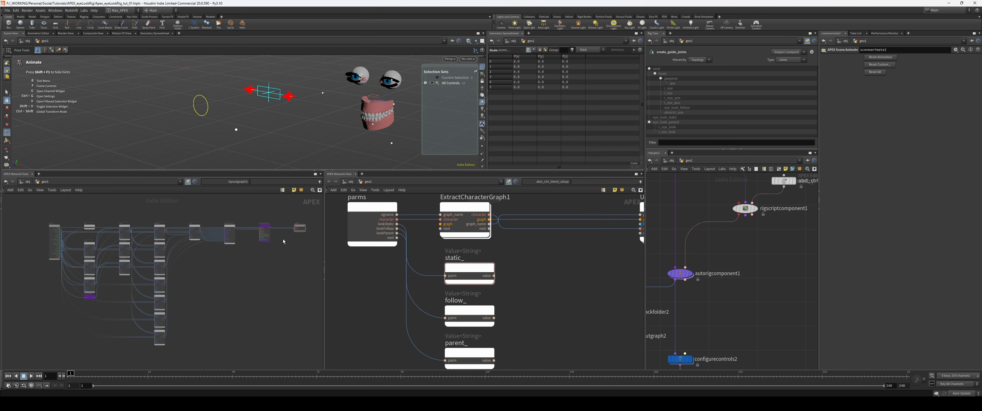
# Step: Add three graph::FindNode nodes beside the static_, follow_ and parent_ string nodes
pyautogui.scroll(-4, 561, 252)
pyautogui.moveTo(545, 216); pyautogui.dragTo(458, 310)
pyautogui.moveTo(515, 294); pyautogui.dragTo(492, 299)
pyautogui.scroll(2, 555, 269)
pyautogui.moveTo(519, 250); pyautogui.dragTo(486, 334)
pyautogui.click(550, 272)
pyautogui.press('Tab')
pyautogui.write('foren')
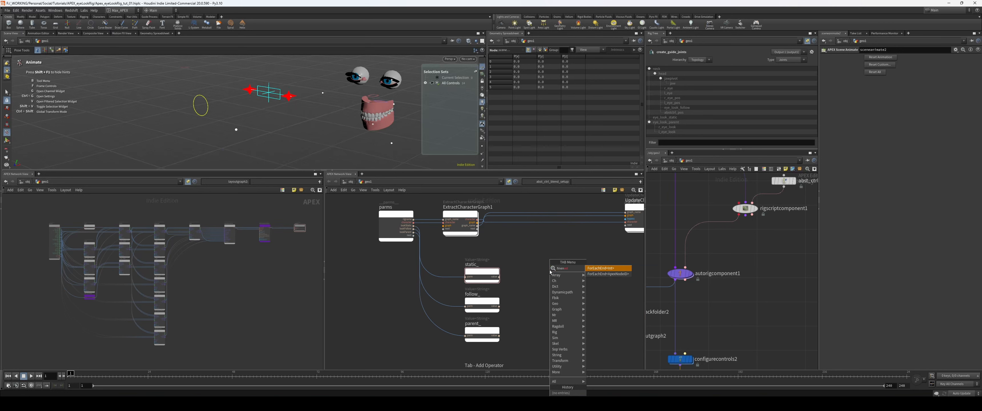
pyautogui.press('BackSpace')
pyautogui.press('BackSpace')
pyautogui.write('dnode')
pyautogui.press('Return')
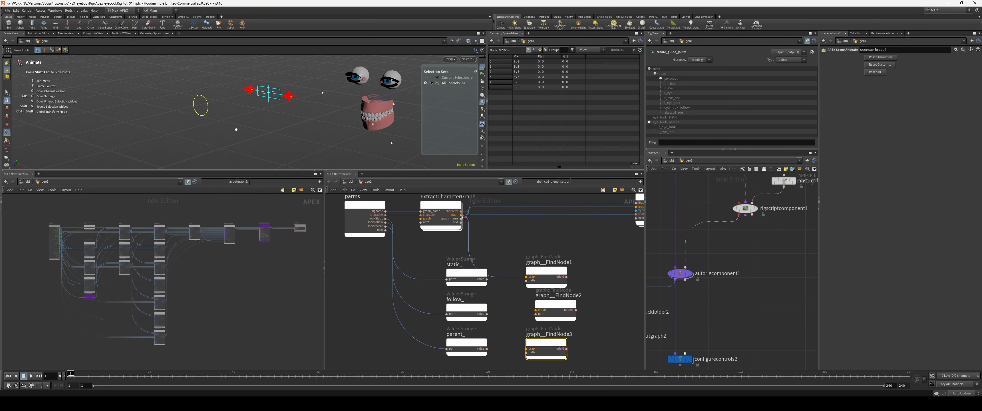
# Step: Wire ExtractCharacterGraph1's graph output into all three FindNodes and each string value into its matching path input, aligning the nodes in a column
pyautogui.moveTo(462, 215); pyautogui.dragTo(536, 310)
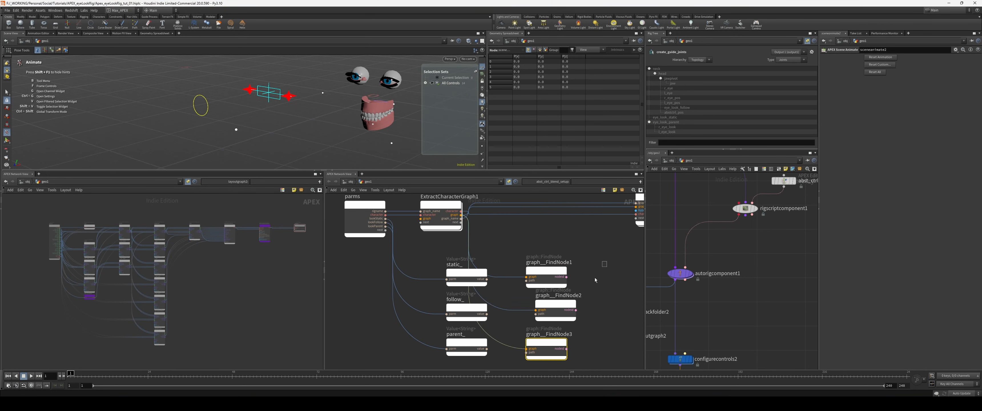
pyautogui.moveTo(461, 215); pyautogui.dragTo(526, 349)
pyautogui.moveTo(485, 331); pyautogui.dragTo(541, 319)
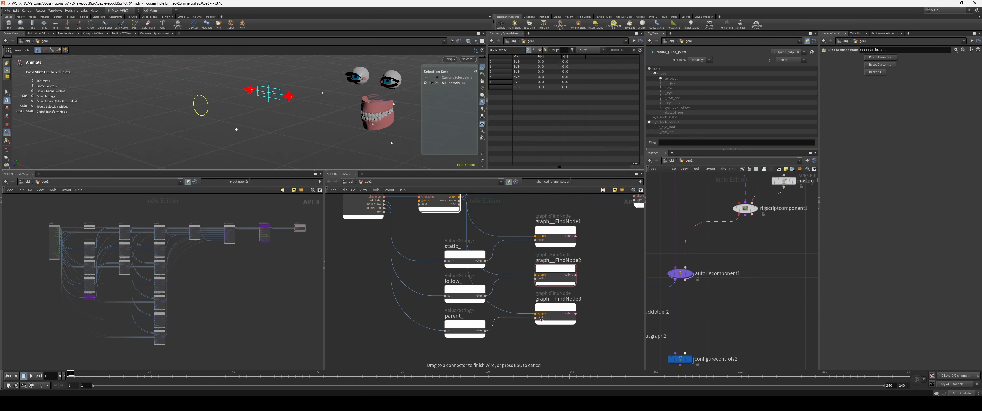
pyautogui.moveTo(599, 342); pyautogui.dragTo(544, 237)
pyautogui.click(521, 215)
pyautogui.moveTo(523, 222); pyautogui.dragTo(511, 227, button='middle')
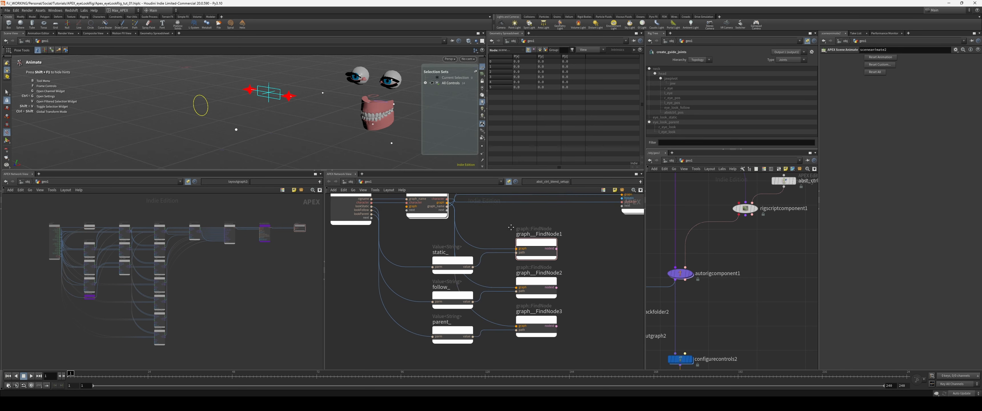
# Step: Rename the three FindNodes, in descending order, as find_static, find_follow and find_parent
pyautogui.moveTo(511, 227); pyautogui.dragTo(509, 230, button='middle')
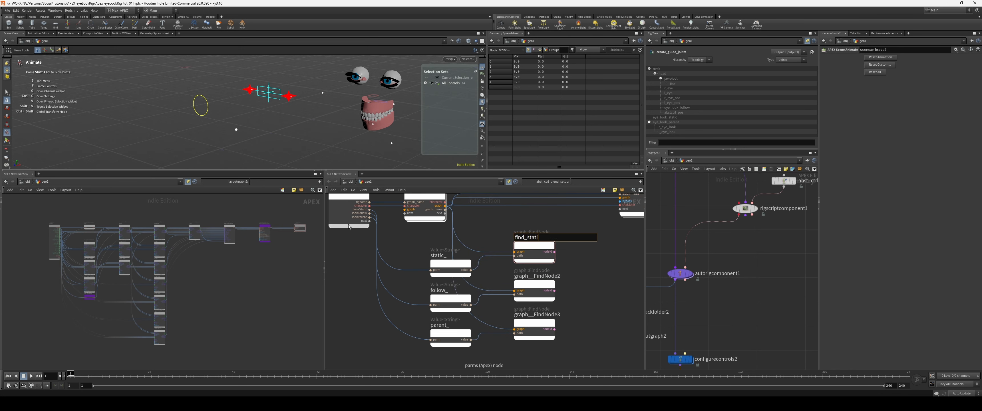
pyautogui.write('c')
pyautogui.press('Tab')
pyautogui.write('fi')
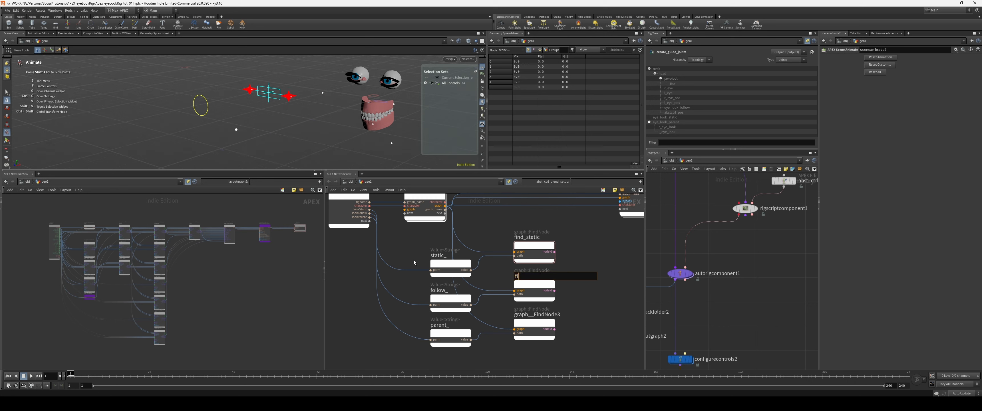
pyautogui.write('nd_follow')
pyautogui.press('Tab')
pyautogui.write('fi')
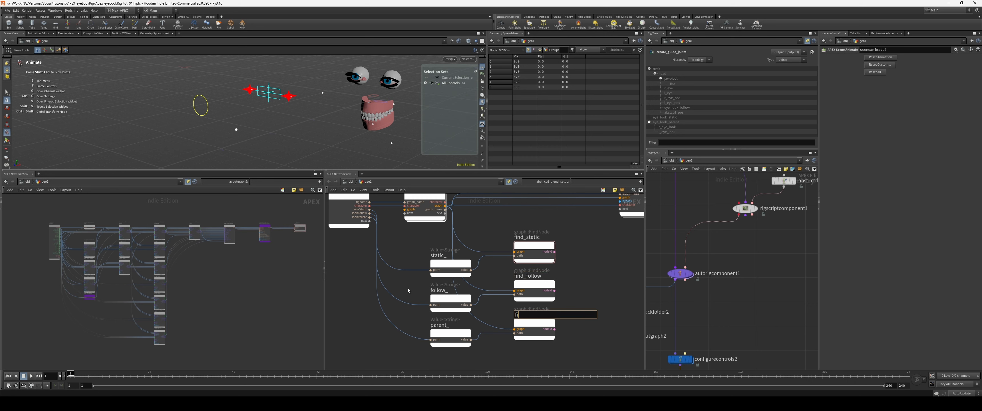
pyautogui.write('nd_parent')
pyautogui.press('Return')
# Step: Color the three string nodes and the three find nodes light blue
pyautogui.moveTo(590, 242); pyautogui.dragTo(572, 258)
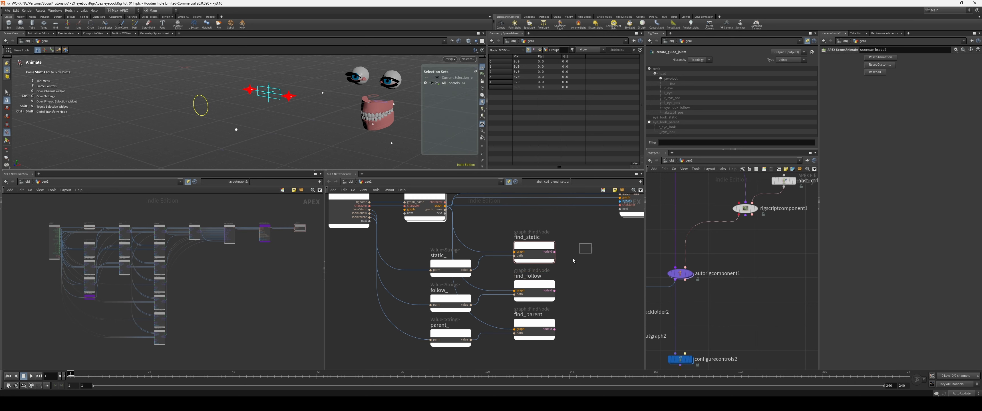
pyautogui.press('c')
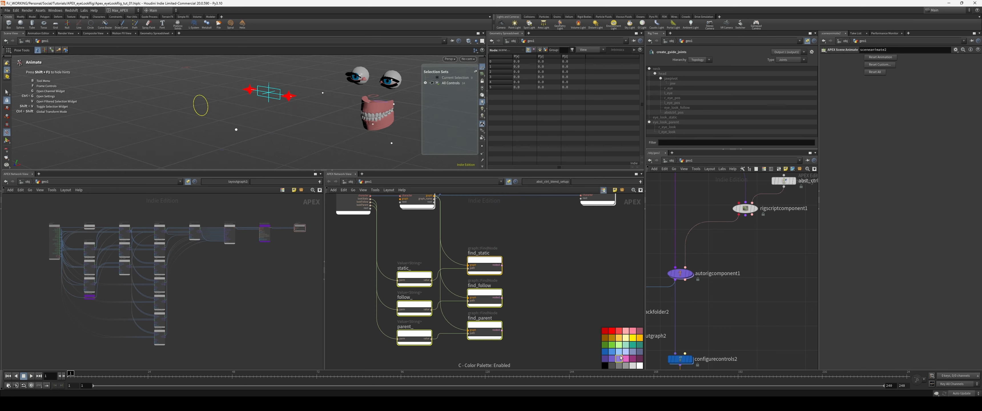
pyautogui.click(619, 352)
pyautogui.click(619, 358)
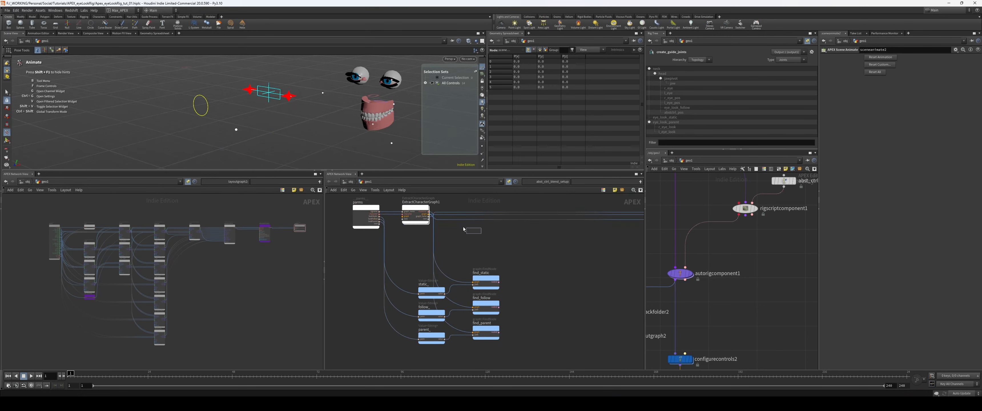
pyautogui.moveTo(464, 228); pyautogui.dragTo(400, 208)
# Step: Add a graph::AddNode node beyond the find nodes and wire ExtractCharacterGraph1's graph output into its graph input
pyautogui.click(541, 266)
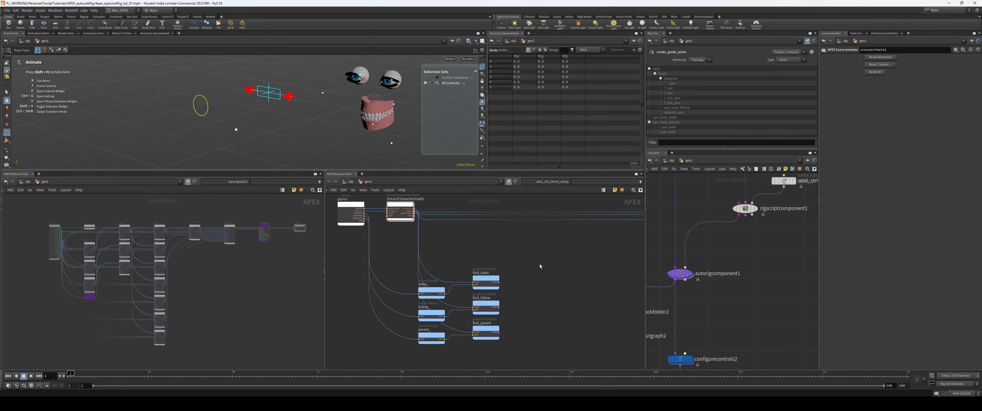
pyautogui.press('Tab')
pyautogui.write('addn')
pyautogui.press('Return')
pyautogui.click(540, 267)
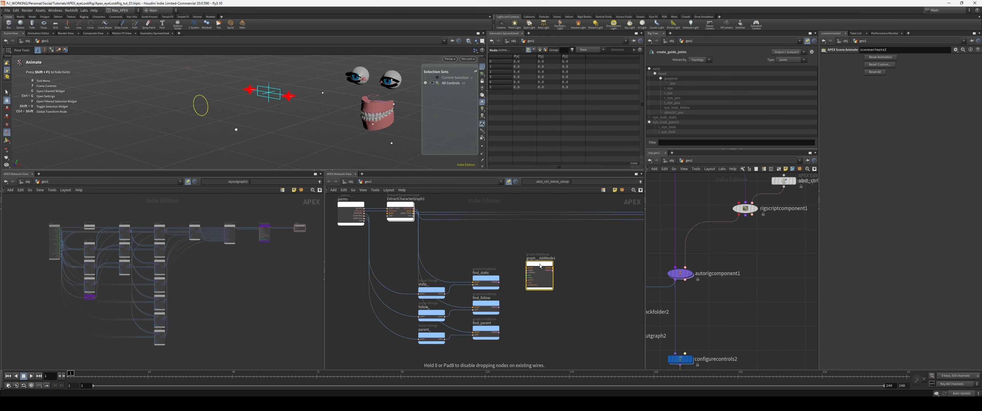
pyautogui.scroll(1, 481, 238)
pyautogui.moveTo(409, 209); pyautogui.dragTo(403, 233, button='middle')
pyautogui.moveTo(395, 231); pyautogui.dragTo(536, 286)
# Step: Rename the new AddNode as add_abstract_ctrl
pyautogui.click(538, 280)
pyautogui.write('add_abs')
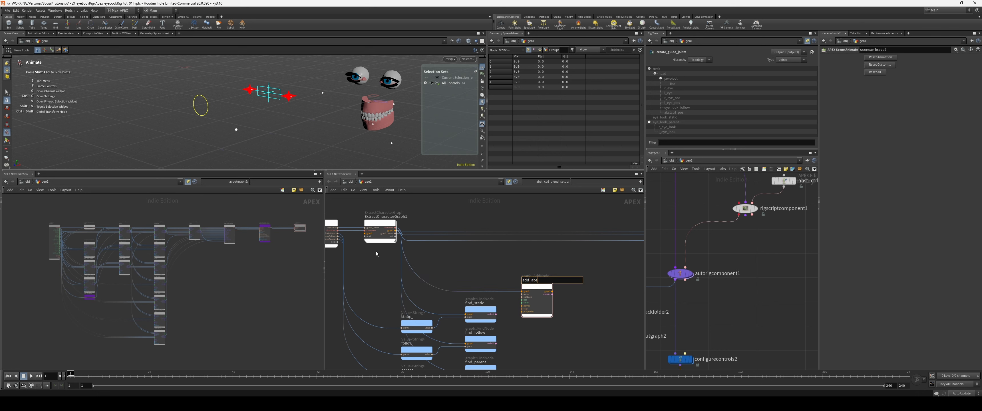
pyautogui.write('tract_ctrl')
pyautogui.press('Return')
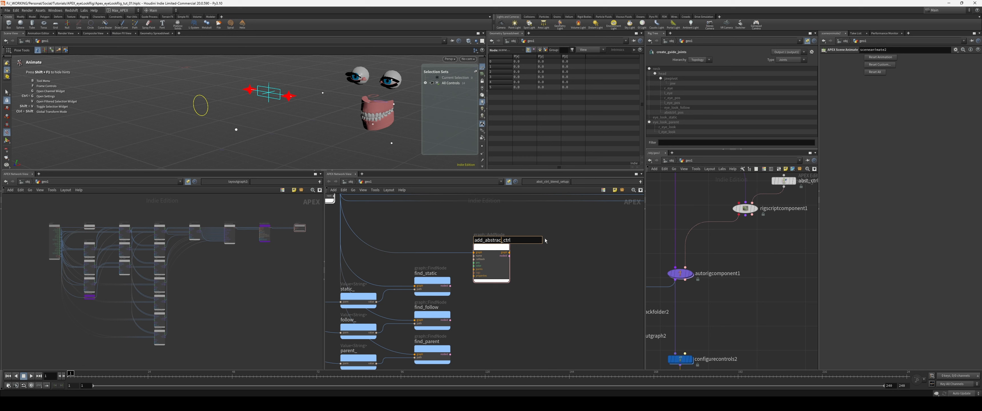
pyautogui.write('t')
pyautogui.press('Return')
# Step: Move add_abstract_ctrl farther away from the find nodes to leave room between them
pyautogui.moveTo(496, 268); pyautogui.dragTo(523, 263)
pyautogui.moveTo(498, 298); pyautogui.dragTo(538, 266, button='middle')
pyautogui.scroll(-2, 531, 305)
pyautogui.moveTo(531, 305); pyautogui.dragTo(525, 328, button='middle')
pyautogui.click(592, 291)
pyautogui.moveTo(550, 248)
pyautogui.mouseDown()
pyautogui.moveTo(553, 263)
pyautogui.moveTo(560, 259)
pyautogui.mouseUp()
pyautogui.click(556, 296)
pyautogui.moveTo(428, 272); pyautogui.dragTo(439, 272, button='middle')
pyautogui.scroll(2, 439, 272)
pyautogui.click(557, 307)
pyautogui.moveTo(557, 307); pyautogui.dragTo(535, 284, button='middle')
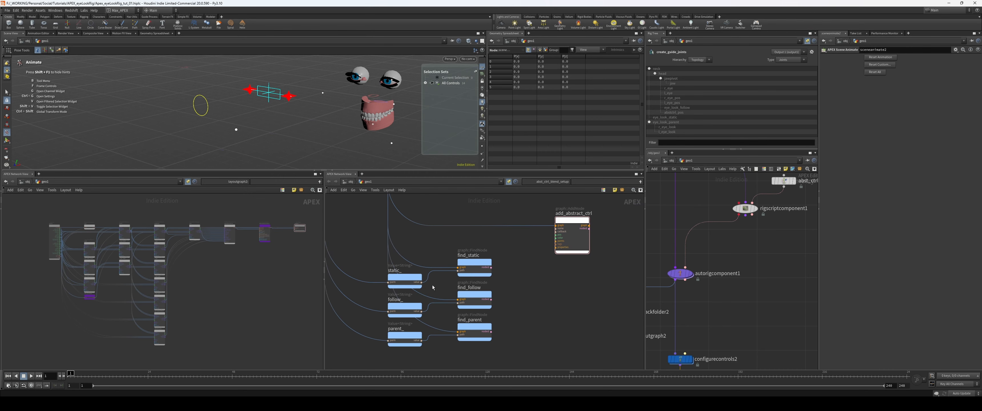
pyautogui.moveTo(432, 309); pyautogui.dragTo(446, 318, button='middle')
pyautogui.click(436, 350)
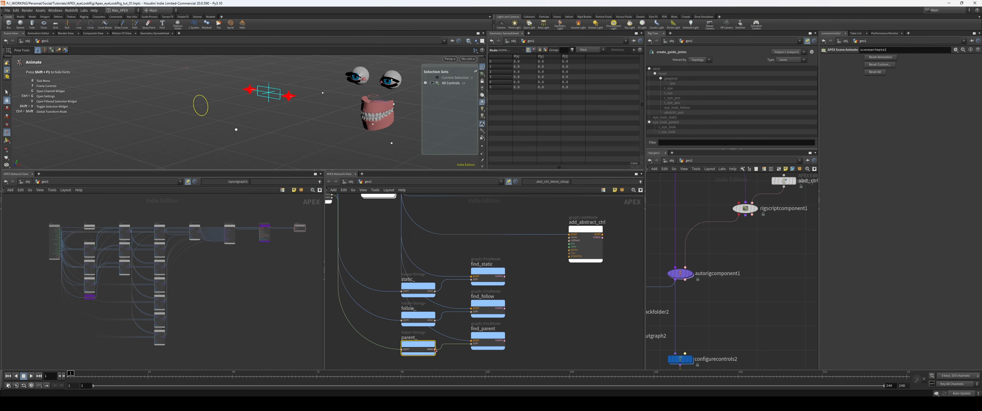
pyautogui.press('Return')
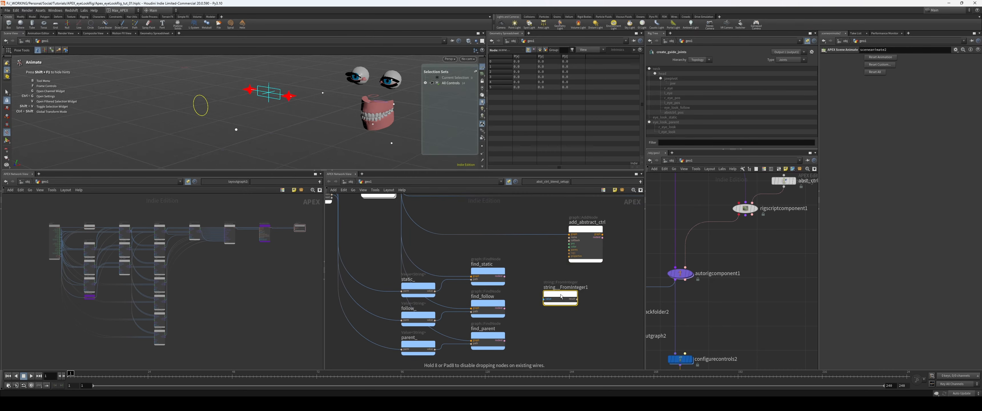
pyautogui.click(561, 296)
pyautogui.press('Delete')
pyautogui.press('Tab')
pyautogui.press('Escape')
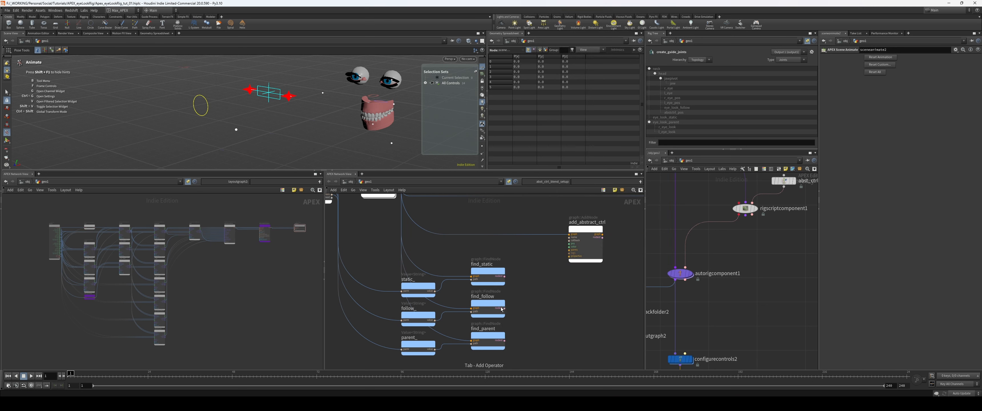
# Step: Add a string::Format node before add_abstract_ctrl and wire the parent_ value into its argument input
pyautogui.press('Return')
pyautogui.moveTo(435, 350); pyautogui.dragTo(514, 262)
pyautogui.scroll(1, 556, 279)
pyautogui.moveTo(559, 282); pyautogui.dragTo(551, 290, button='middle')
# Step: Set the Format node's formatting to {}_abstraCtrl and wire its result into add_abstract_ctrl's name input
pyautogui.press('p')
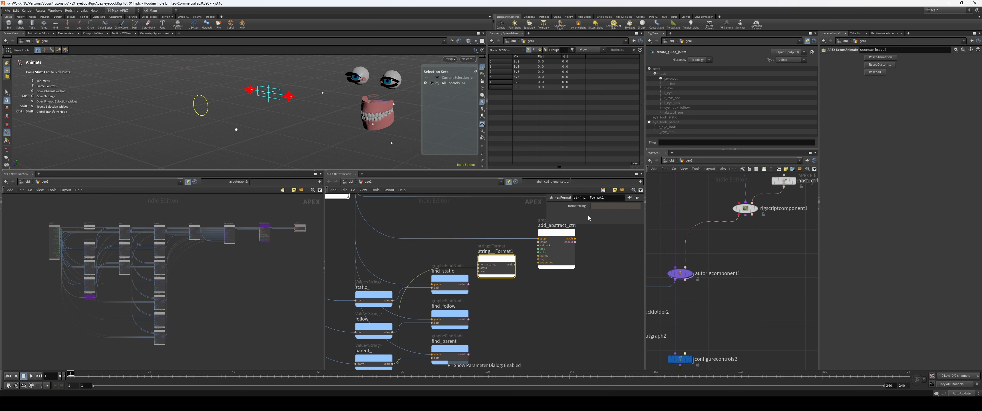
pyautogui.click(611, 206)
pyautogui.write('{}_')
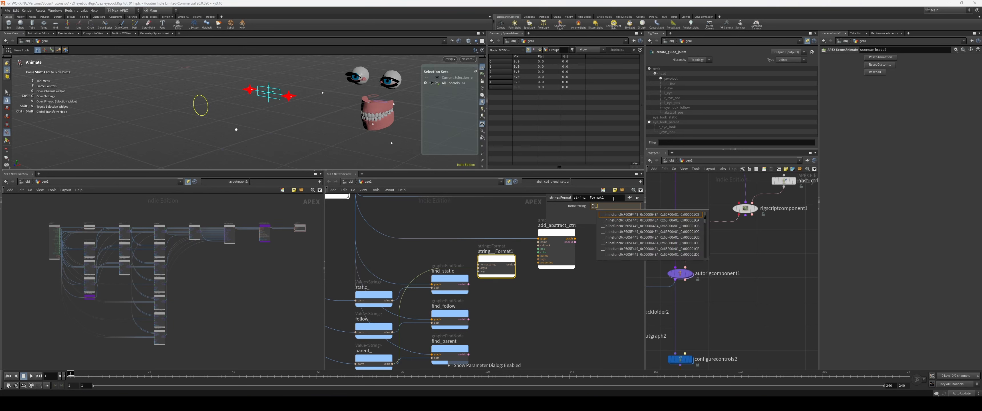
pyautogui.write('abs')
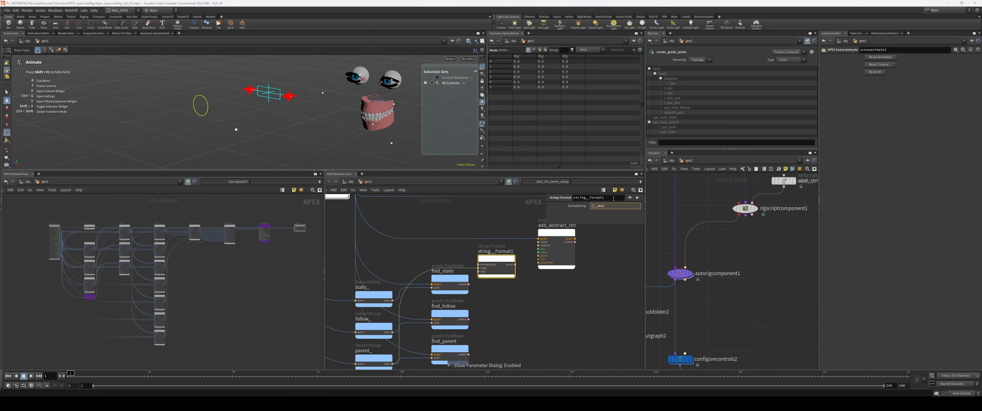
pyautogui.press('Return')
pyautogui.click(614, 206)
pyautogui.press('BackSpace')
pyautogui.press('BackSpace')
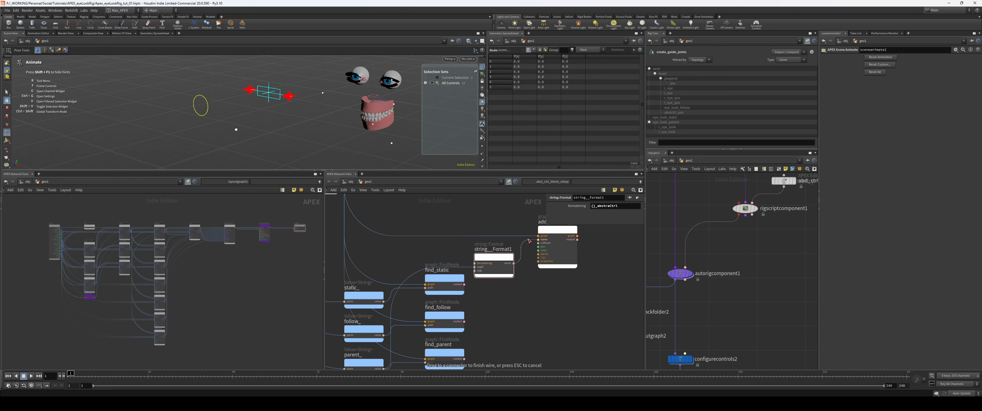
pyautogui.click(564, 254)
pyautogui.moveTo(580, 267); pyautogui.dragTo(557, 290, button='middle')
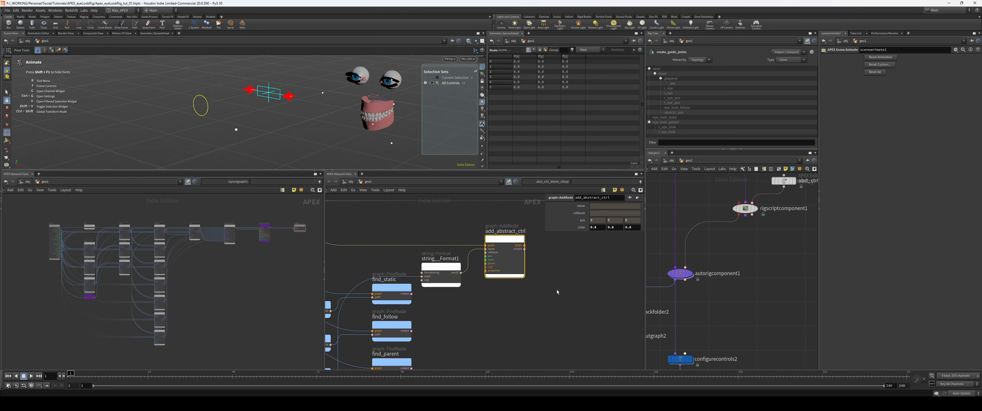
# Step: Add an AbstractControl node beside add_abstract_ctrl as a reference for the callback name
pyautogui.click(548, 272)
pyautogui.press('Tab')
pyautogui.write('abst')
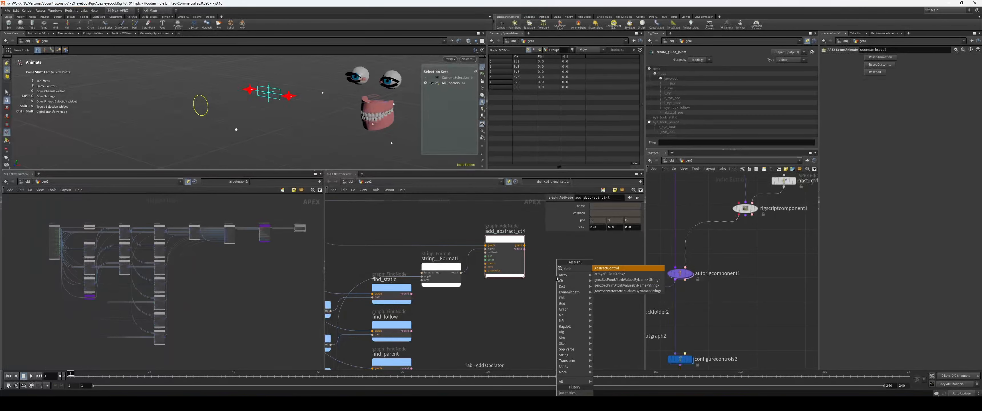
pyautogui.press('Return')
pyautogui.click(557, 277)
pyautogui.moveTo(557, 278); pyautogui.dragTo(509, 278, button='middle')
pyautogui.scroll(2, 508, 262)
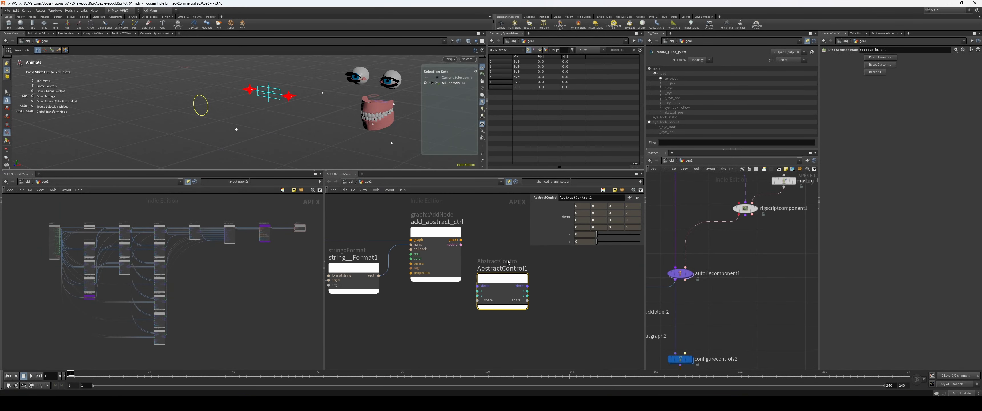
# Step: Set the callback of add_abstract_ctrl to AbstractControl
pyautogui.click(440, 255)
pyautogui.moveTo(560, 259); pyautogui.dragTo(500, 253, button='middle')
pyautogui.click(610, 213)
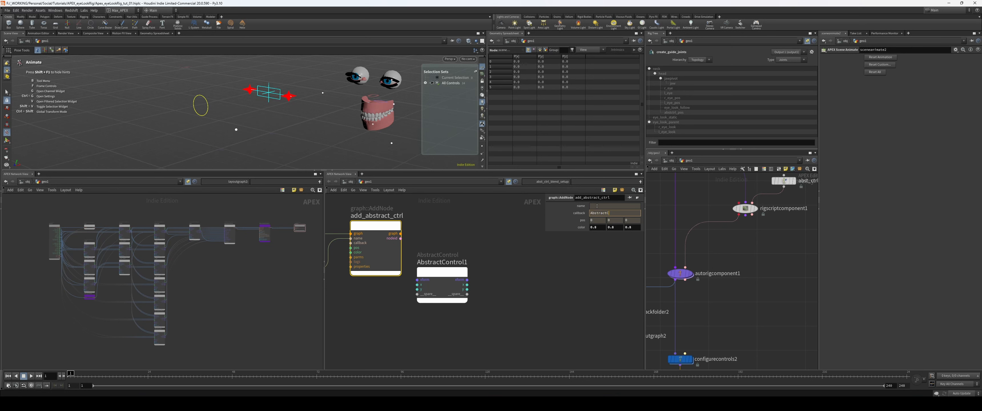
pyautogui.press('Return')
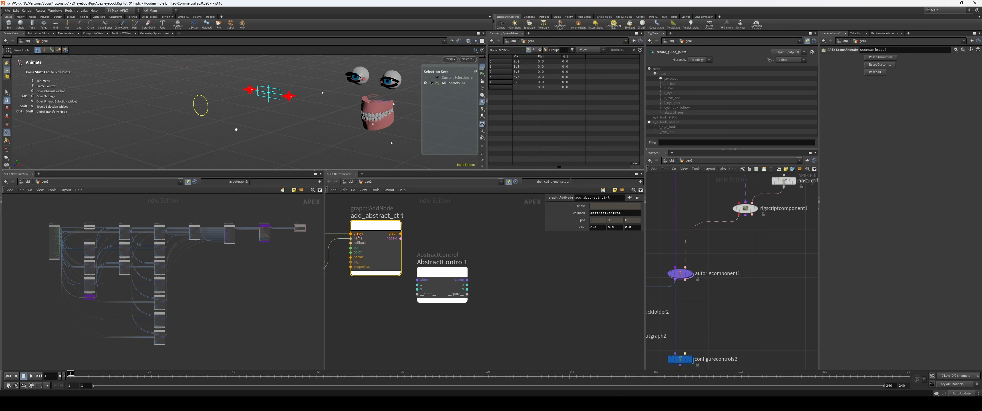
# Step: Delete the AbstractControl reference node
pyautogui.moveTo(512, 267); pyautogui.dragTo(530, 261, button='middle')
pyautogui.click(461, 278)
pyautogui.press('Delete')
# Step: Wire add_abstract_ctrl's graph output into UpdateCharacterGraph1's graph input
pyautogui.scroll(-3, 528, 287)
pyautogui.moveTo(524, 288); pyautogui.dragTo(470, 341, button='middle')
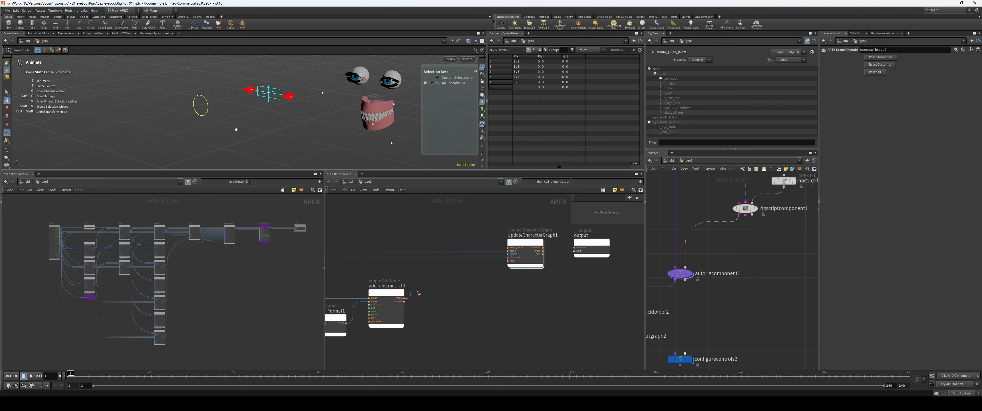
pyautogui.moveTo(404, 298); pyautogui.dragTo(508, 251)
# Step: Examine the _abstraCtrl node in the generated rig graph
pyautogui.scroll(5, 85, 253)
pyautogui.scroll(-3, 86, 253)
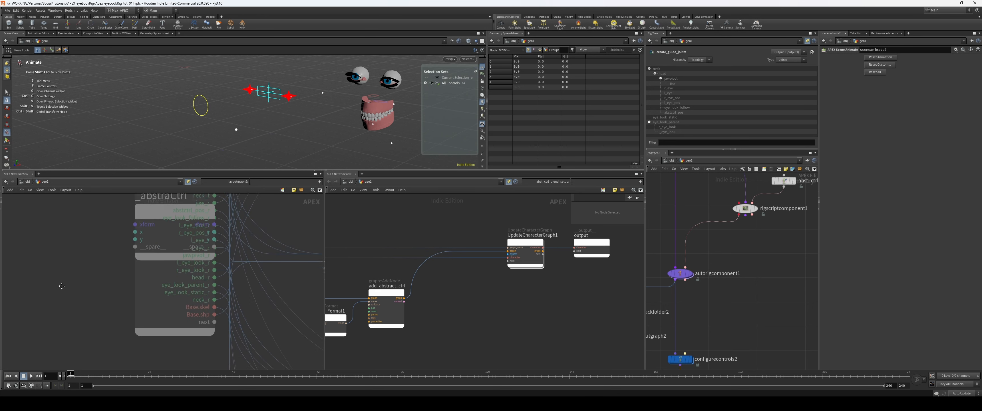
pyautogui.moveTo(331, 356); pyautogui.dragTo(472, 310, button='middle')
pyautogui.click(42, 231)
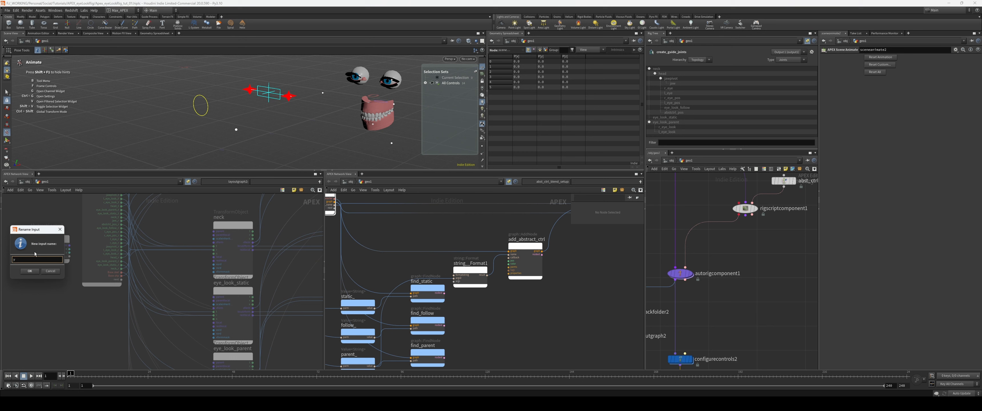
pyautogui.click(52, 272)
pyautogui.moveTo(30, 222); pyautogui.dragTo(62, 226, button='middle')
pyautogui.scroll(1, 63, 226)
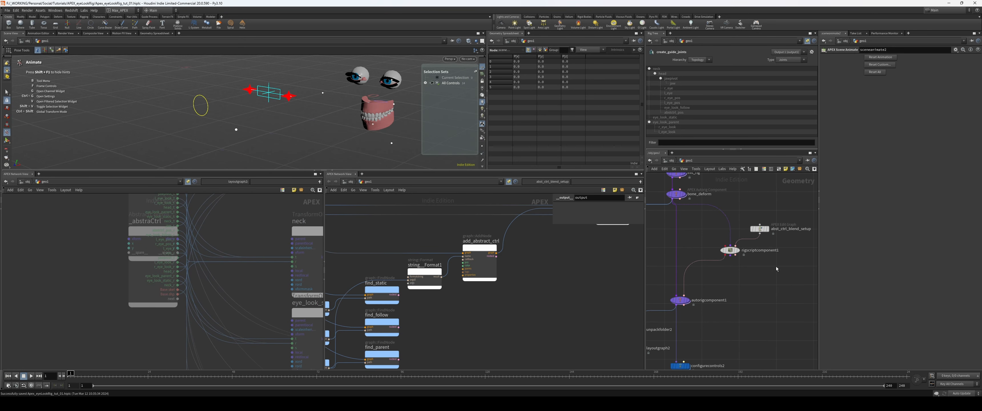
# Step: Select rigscriptcomponent1 in the geometry network and reload its component parameters
pyautogui.click(730, 250)
pyautogui.moveTo(772, 291); pyautogui.dragTo(749, 286, button='middle')
pyautogui.click(976, 95)
# Step: Widen the geometry network pane and set rigscriptcomponent1's lookStatic to eye_look_static and lookFollow to eye_look_follow
pyautogui.scroll(2, 707, 267)
pyautogui.moveTo(752, 251); pyautogui.dragTo(748, 291, button='middle')
pyautogui.scroll(-2, 748, 291)
pyautogui.moveTo(744, 217); pyautogui.dragTo(793, 249, button='middle')
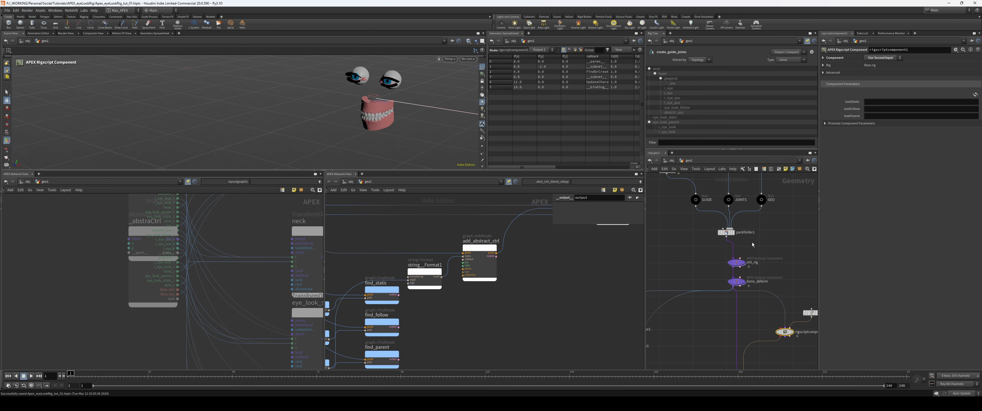
pyautogui.moveTo(646, 201); pyautogui.dragTo(620, 201)
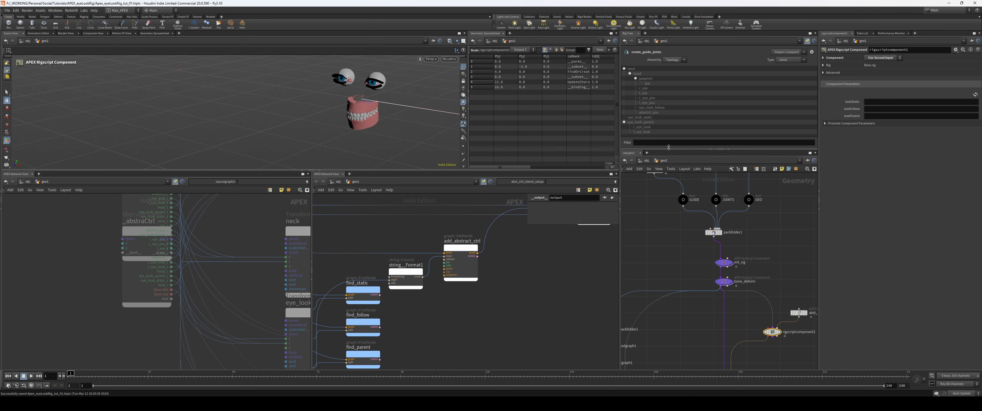
pyautogui.moveTo(744, 251); pyautogui.dragTo(747, 199, button='middle')
pyautogui.click(881, 102)
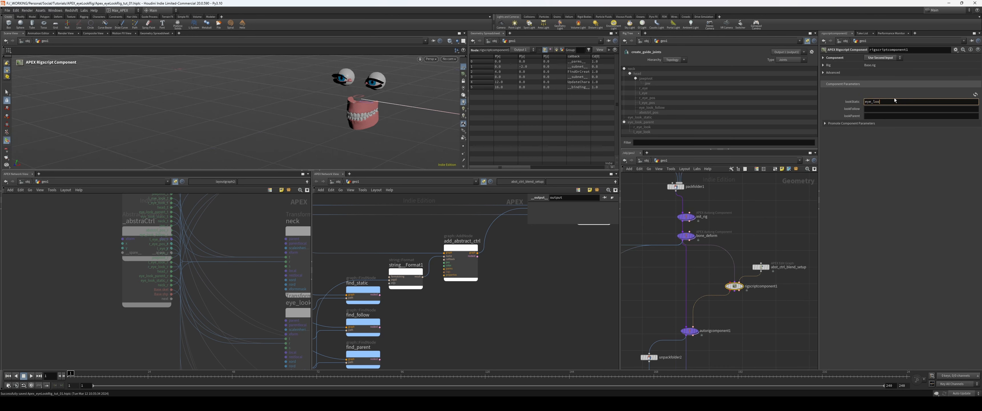
pyautogui.write('eye_look_static')
pyautogui.press('Tab')
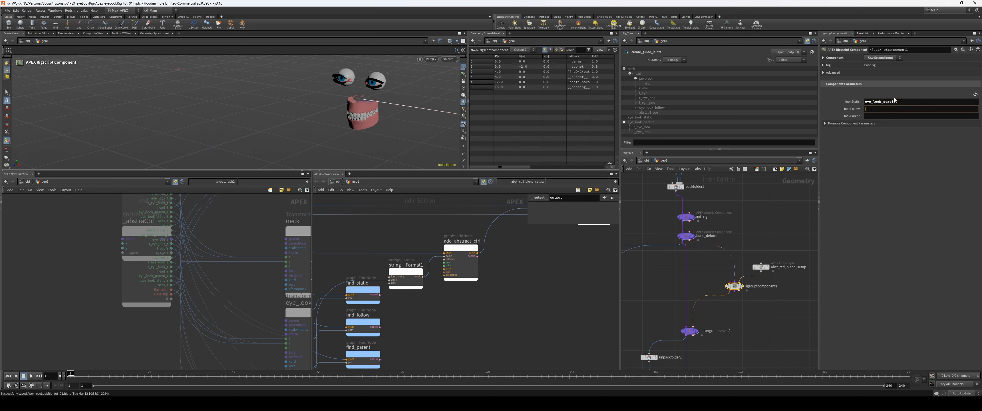
pyautogui.write('eye_look_follow')
pyautogui.press('Return')
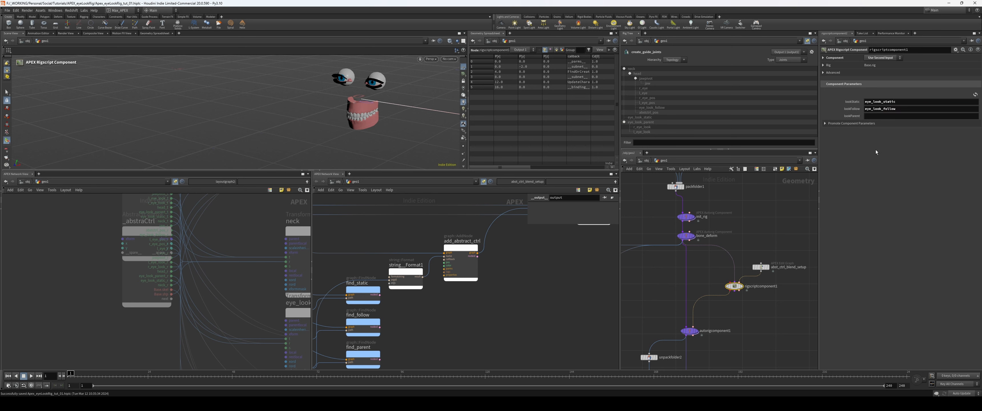
# Step: Set rigscriptcomponent1's lookParent parameter to eye_look_parent
pyautogui.click(897, 116)
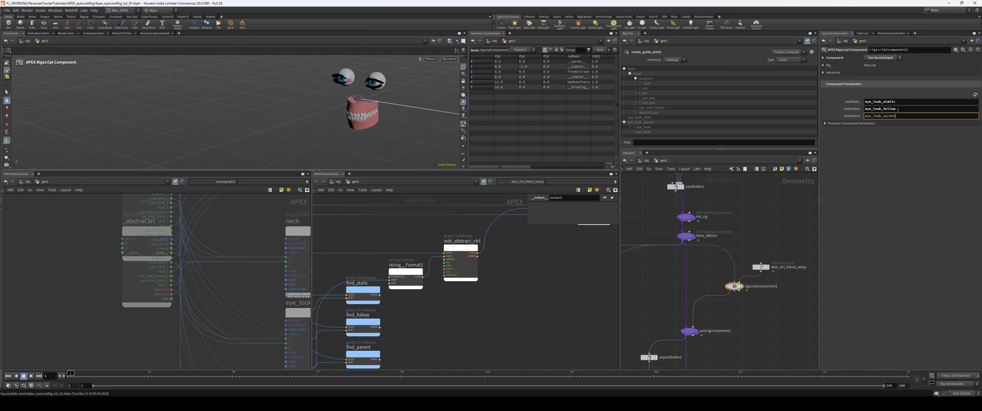
pyautogui.press('BackSpace')
pyautogui.press('BackSpace')
pyautogui.press('BackSpace')
pyautogui.press('BackSpace')
pyautogui.press('BackSpace')
pyautogui.press('BackSpace')
pyautogui.press('BackSpace')
pyautogui.press('Return')
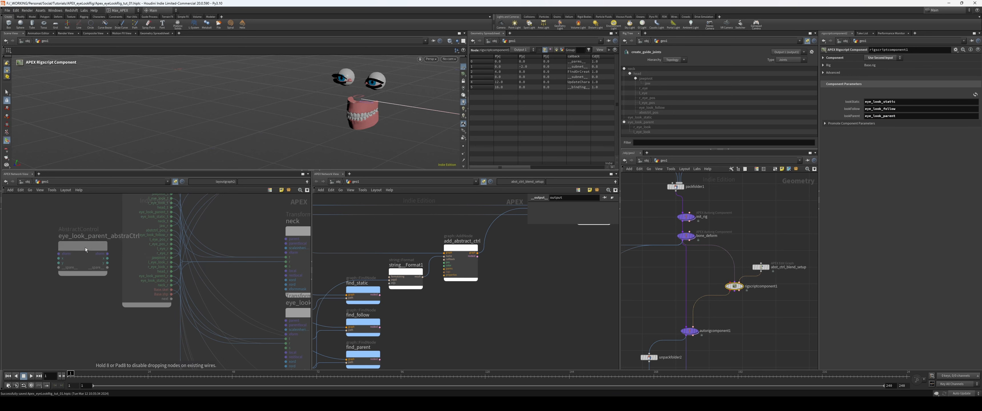
# Step: Change string__Format1's format string to {}_abstCtrl and move the generated abstract control clear of the node behind it
pyautogui.scroll(2, 505, 256)
pyautogui.click(445, 256)
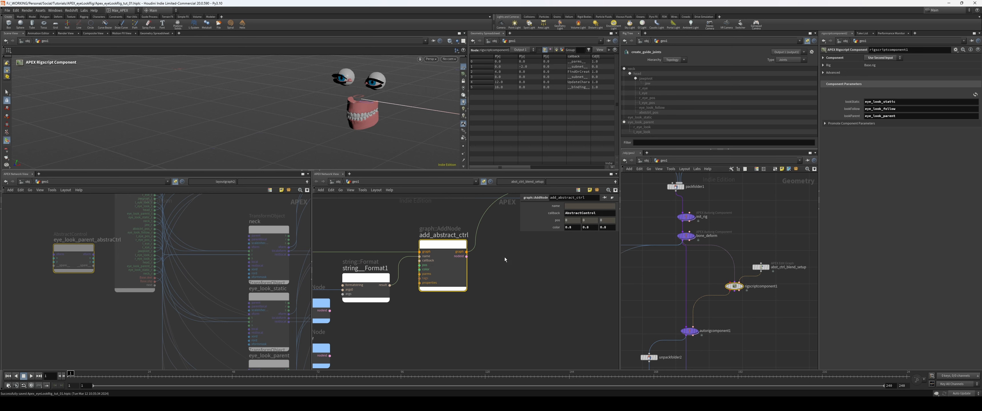
pyautogui.moveTo(387, 300); pyautogui.dragTo(379, 297)
pyautogui.click(582, 206)
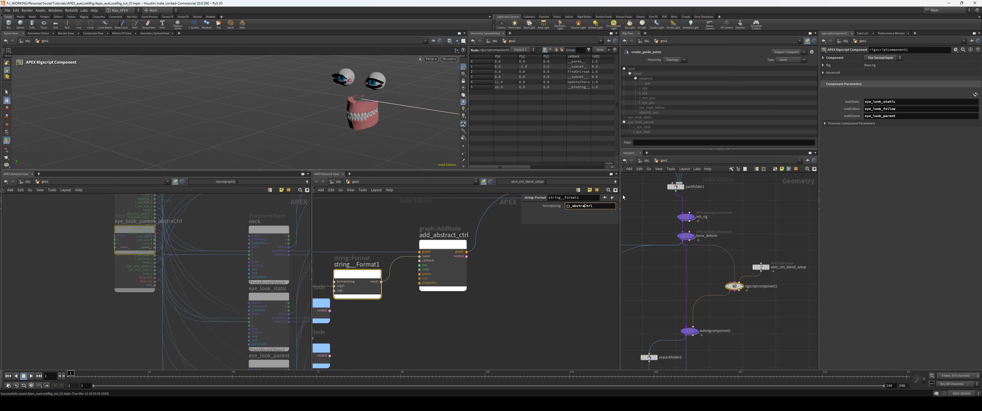
pyautogui.press('BackSpace')
pyautogui.press('BackSpace')
pyautogui.press('Return')
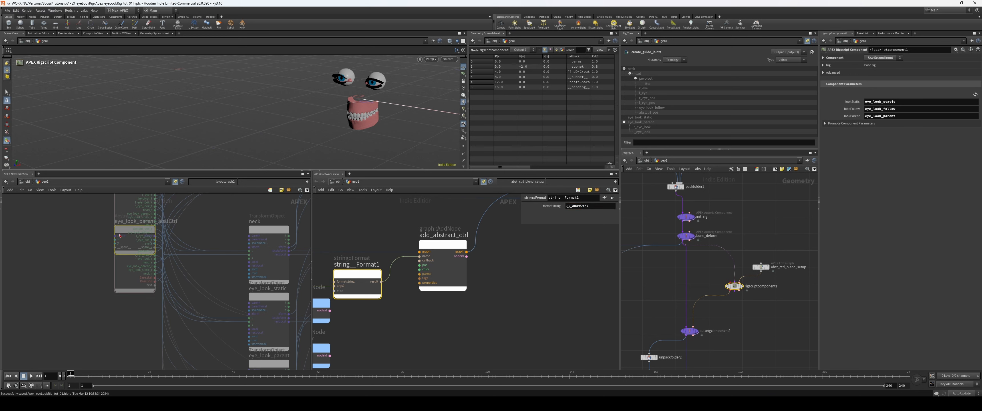
pyautogui.moveTo(119, 235); pyautogui.dragTo(46, 250)
# Step: Set the color parameter of add_abstract_ctrl to 1, 0, 0
pyautogui.click(579, 302)
pyautogui.scroll(-1, 580, 302)
pyautogui.moveTo(580, 303); pyautogui.dragTo(574, 301, button='middle')
pyautogui.click(459, 253)
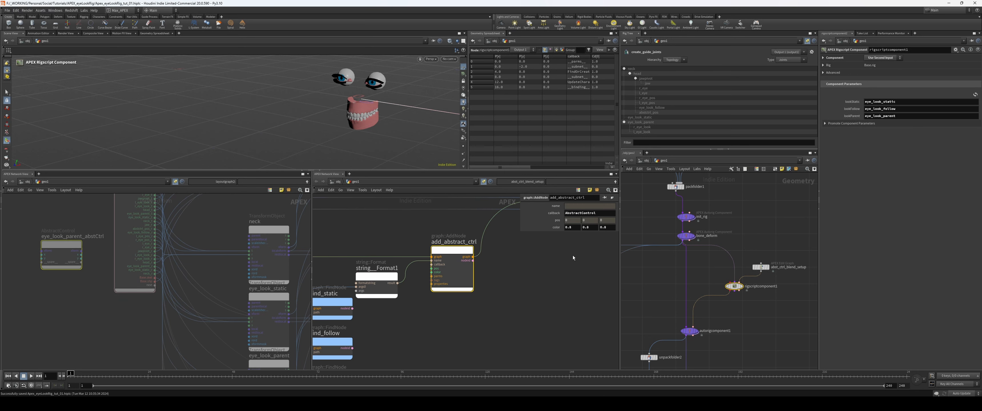
pyautogui.moveTo(605, 228); pyautogui.dragTo(592, 226)
pyautogui.hotkey('shift', 'Tab')
pyautogui.hotkey('shift', 'Tab')
pyautogui.write('1')
pyautogui.press('Tab')
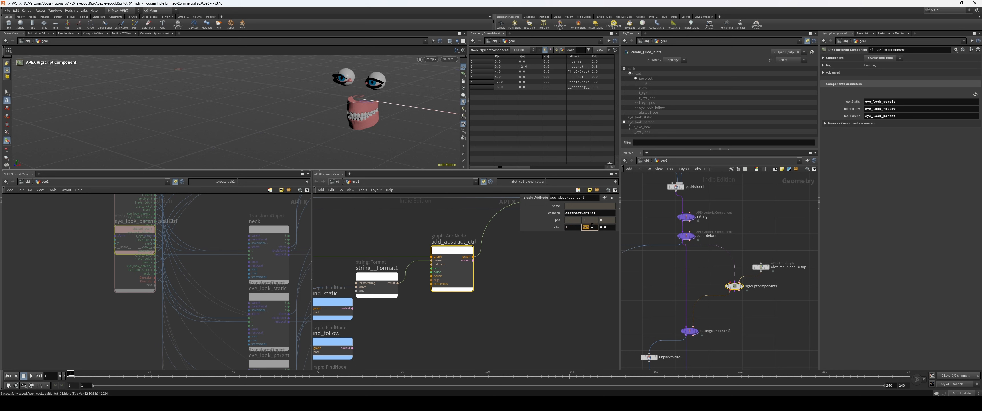
pyautogui.write('0')
pyautogui.press('Tab')
pyautogui.write('0')
pyautogui.press('Return')
# Step: Color the add_abstract_ctrl node itself red in the component graph using the color palette
pyautogui.press('p')
pyautogui.scroll(-1, 589, 289)
pyautogui.press('c')
pyautogui.click(580, 333)
pyautogui.press('c')
pyautogui.click(445, 290)
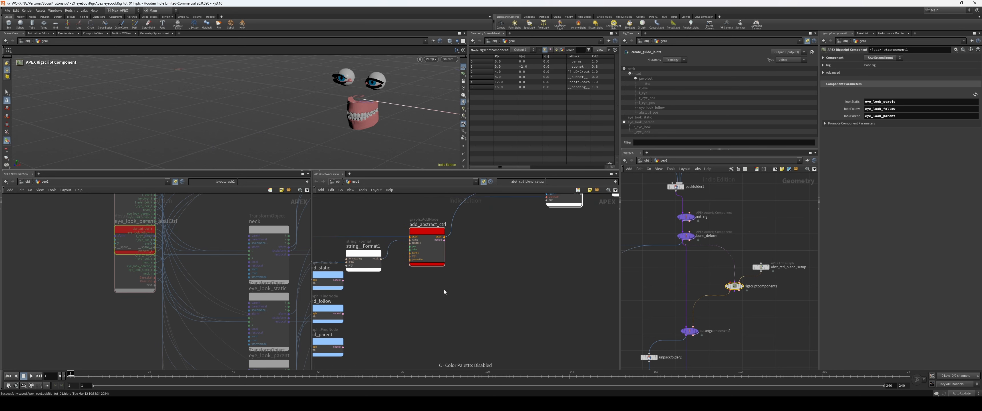
pyautogui.moveTo(472, 279); pyautogui.dragTo(450, 277, button='middle')
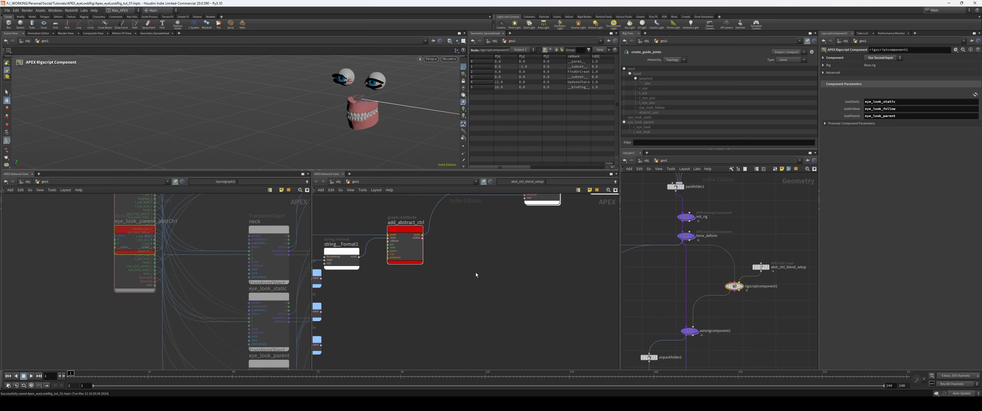
# Step: Look through the generated rig graph for the abstctrl_pos transform node and examine it
pyautogui.moveTo(130, 338); pyautogui.dragTo(56, 244, button='middle')
pyautogui.rightClick(254, 293)
pyautogui.moveTo(260, 273); pyautogui.dragTo(149, 299, button='middle')
pyautogui.scroll(-2, 162, 293)
pyautogui.moveTo(213, 287); pyautogui.dragTo(172, 336, button='middle')
pyautogui.moveTo(247, 348); pyautogui.dragTo(176, 269, button='middle')
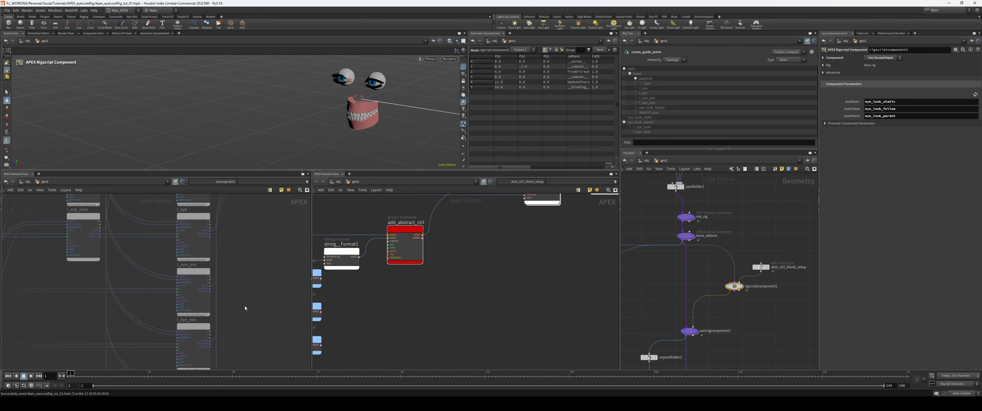
pyautogui.moveTo(246, 367); pyautogui.dragTo(237, 287, button='middle')
pyautogui.moveTo(227, 339); pyautogui.dragTo(224, 276, button='middle')
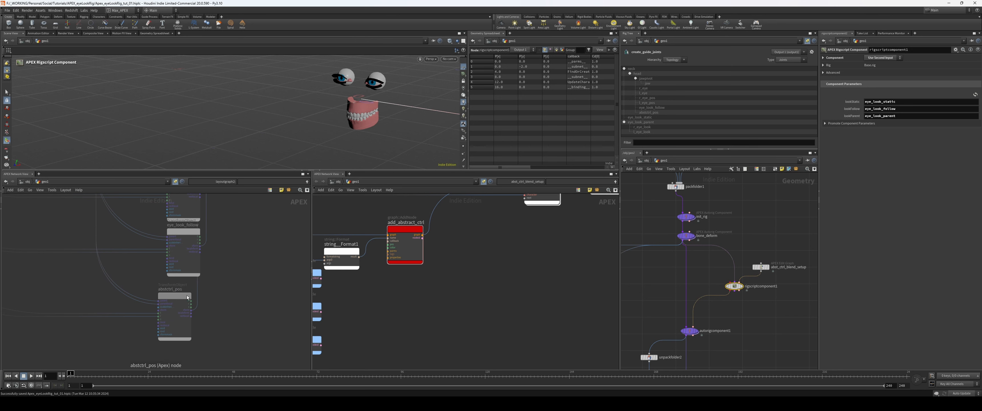
pyautogui.scroll(2, 226, 288)
pyautogui.scroll(-2, 218, 293)
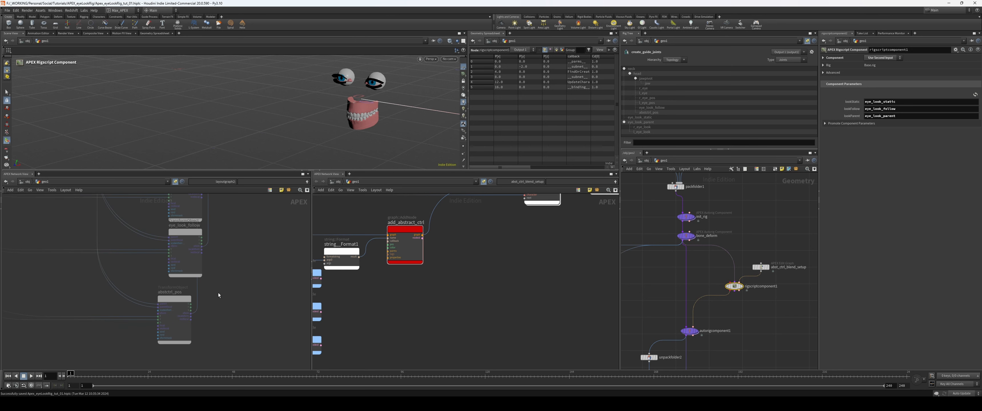
pyautogui.moveTo(219, 293); pyautogui.dragTo(208, 313, button='middle')
# Step: Uncover the eye_look_parent_abstCtrl node in the generated rig graph and examine its input ports
pyautogui.moveTo(453, 280); pyautogui.dragTo(484, 300, button='middle')
pyautogui.moveTo(72, 243); pyautogui.dragTo(295, 351, button='middle')
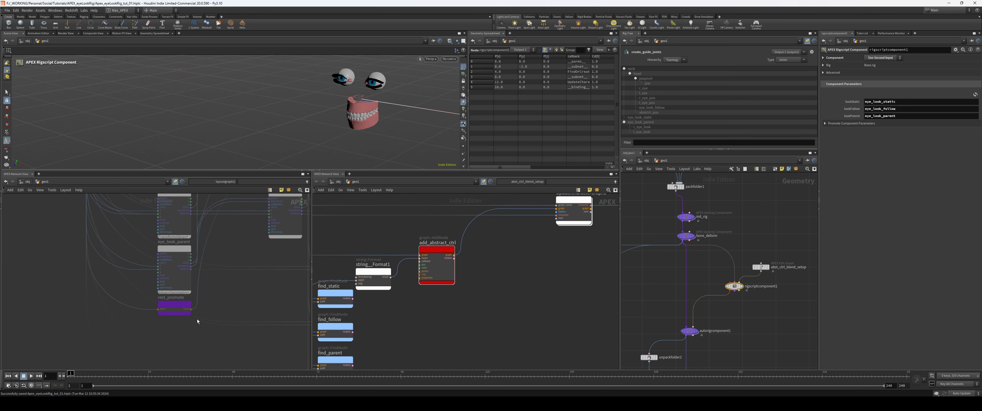
pyautogui.moveTo(59, 270); pyautogui.dragTo(143, 309, button='middle')
pyautogui.moveTo(109, 226); pyautogui.dragTo(118, 309, button='middle')
pyautogui.moveTo(151, 268); pyautogui.dragTo(113, 268)
pyautogui.scroll(3, 112, 268)
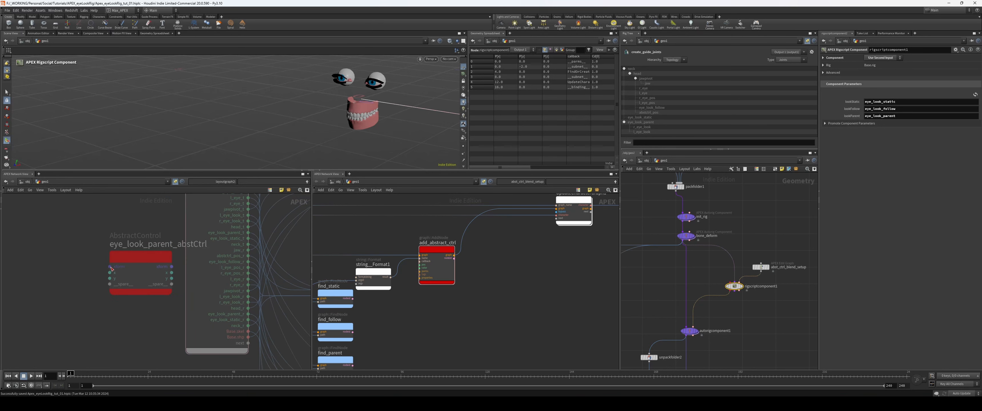
pyautogui.moveTo(94, 281); pyautogui.dragTo(57, 267, button='middle')
pyautogui.scroll(-2, 56, 267)
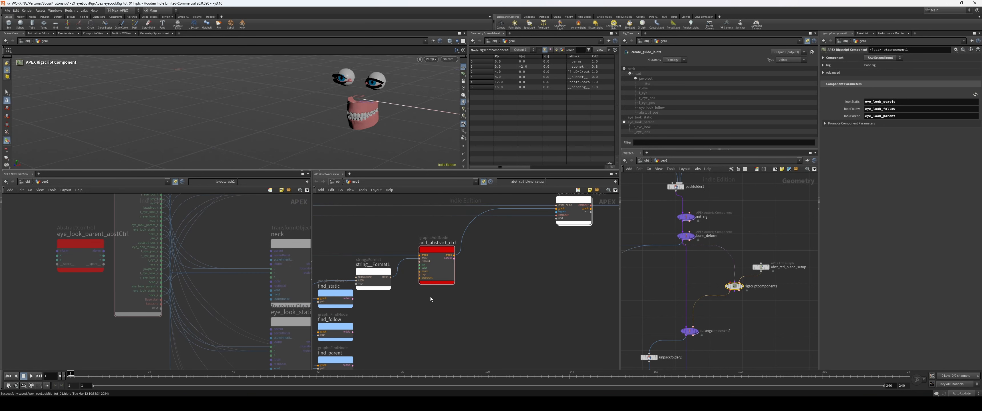
# Step: Duplicate the parent_ and find_parent nodes below the originals and wire a new parms output into the duplicated value node
pyautogui.scroll(-1, 430, 299)
pyautogui.moveTo(438, 306); pyautogui.dragTo(494, 308, button='middle')
pyautogui.moveTo(407, 349); pyautogui.dragTo(491, 303, button='middle')
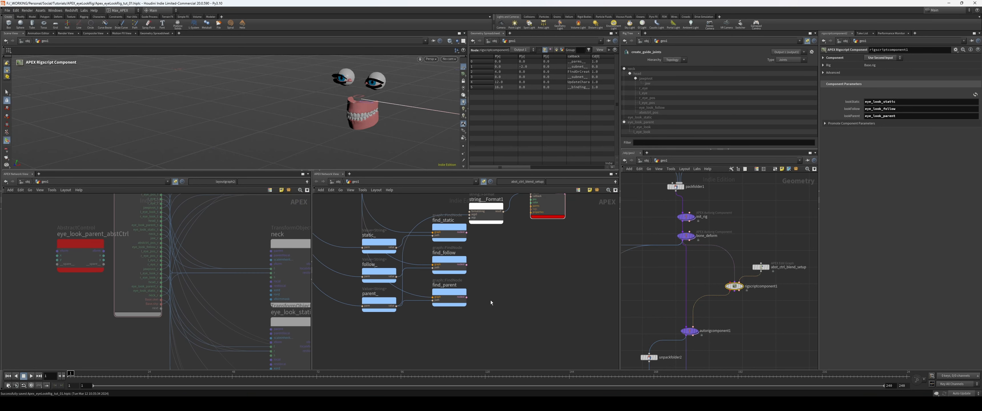
pyautogui.moveTo(481, 321); pyautogui.dragTo(373, 301)
pyautogui.keyDown('alt'); pyautogui.moveTo(374, 311); pyautogui.dragTo(379, 348); pyautogui.keyUp('alt')
pyautogui.moveTo(351, 307); pyautogui.dragTo(385, 253, button='middle')
pyautogui.click(428, 215)
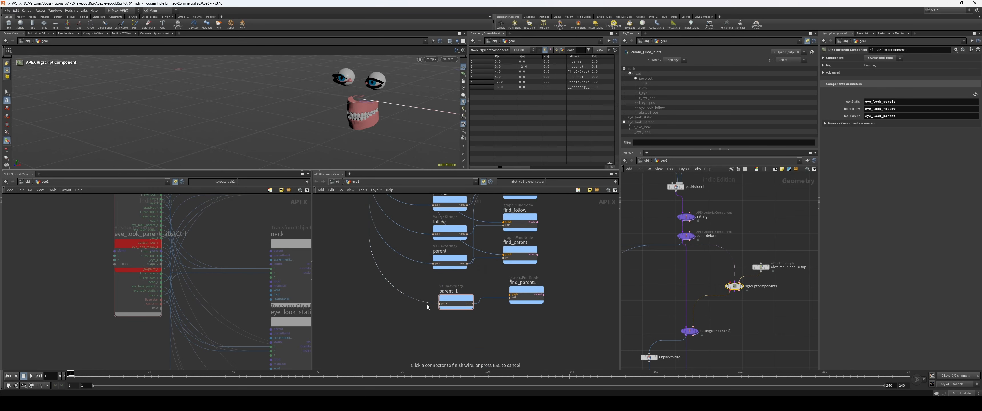
pyautogui.click(439, 303)
# Step: Rename the duplicated value node to abstctrl_pos_ and the duplicated FindNode to find_abstctrl_pos_
pyautogui.click(448, 292)
pyautogui.write('abstctrl_')
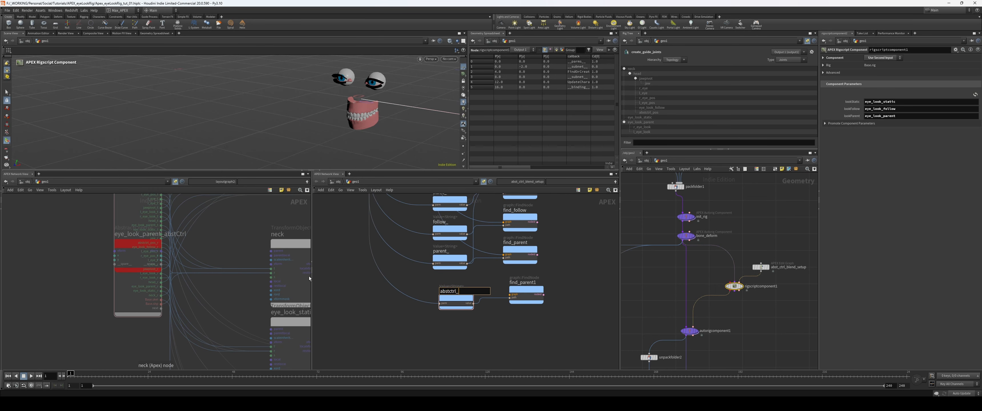
pyautogui.write('pos_')
pyautogui.click(529, 283)
pyautogui.write('abstctrl_pos_')
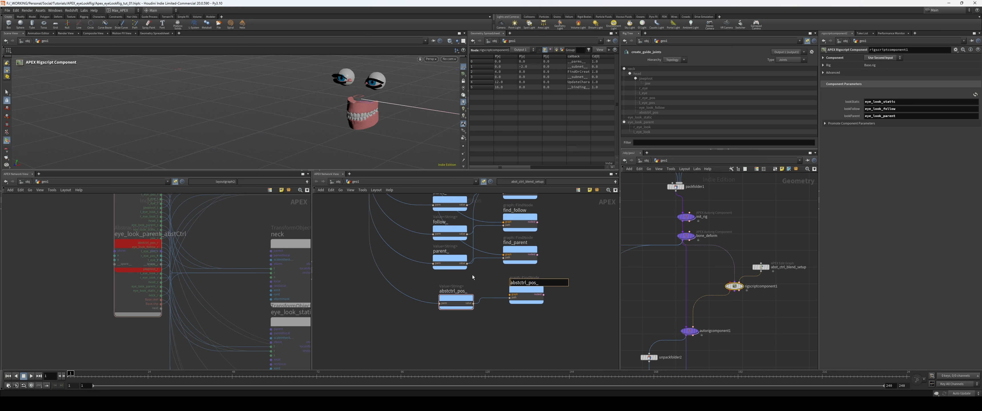
pyautogui.write('find_')
pyautogui.press('Return')
# Step: Rename the new output on the parms node to abstCtrl_pos
pyautogui.moveTo(377, 234); pyautogui.dragTo(394, 354, button='middle')
pyautogui.scroll(3, 362, 289)
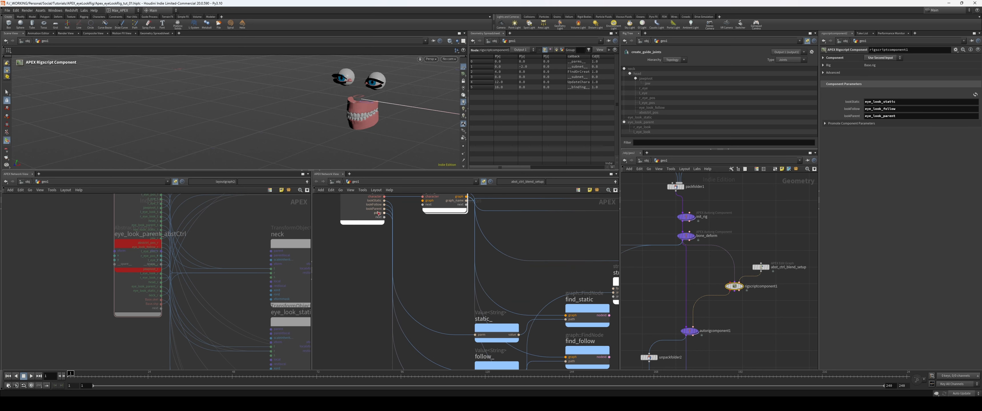
pyautogui.doubleClick(381, 214)
pyautogui.write('abstCtrl_')
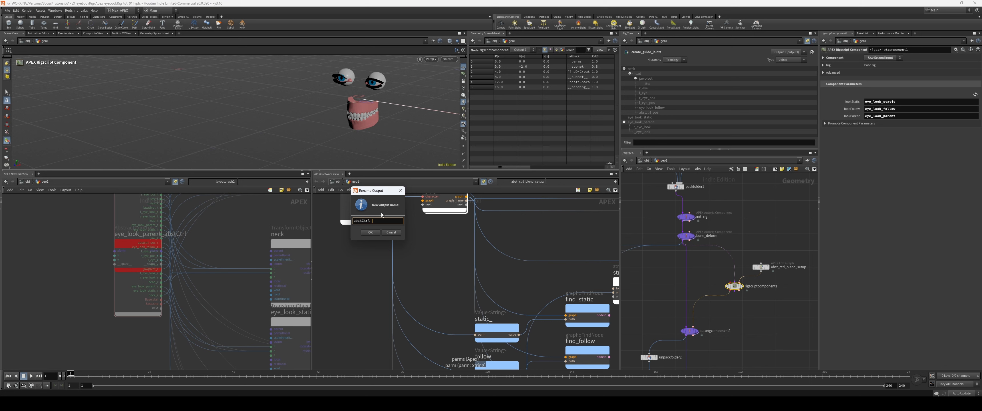
pyautogui.write('pos')
pyautogui.press('Return')
# Step: Reload rigscriptcomponent1's component parameters and set abstCtrl_pos to abstctrl_pos
pyautogui.moveTo(522, 273); pyautogui.dragTo(477, 274, button='middle')
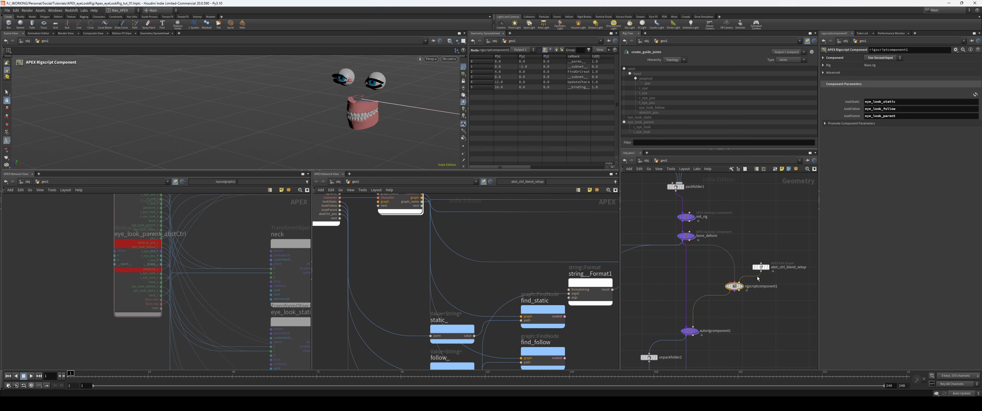
pyautogui.moveTo(767, 303); pyautogui.dragTo(736, 289, button='middle')
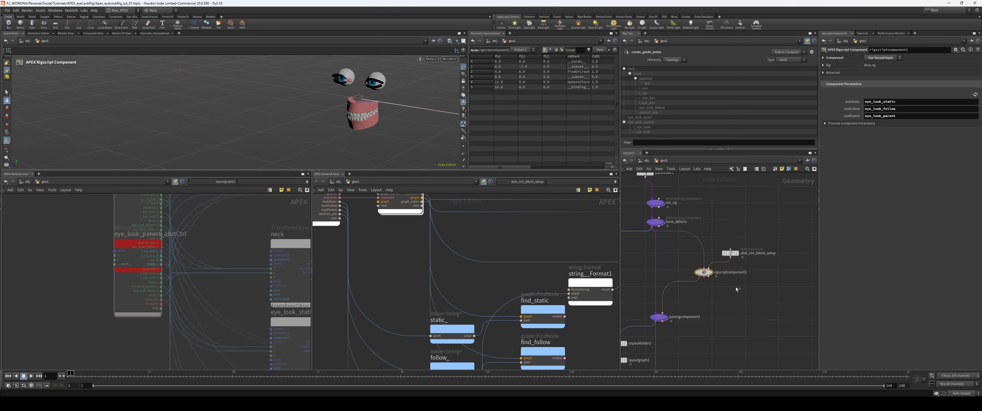
pyautogui.click(976, 94)
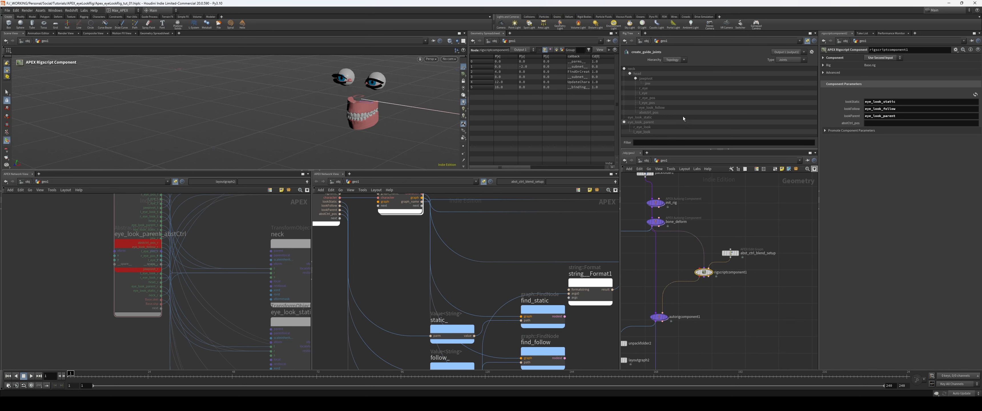
pyautogui.click(887, 123)
pyautogui.write('abstctrl_pos')
pyautogui.press('Return')
# Step: Add a graph::FindAndConnectInput node to the component graph beside the find nodes
pyautogui.moveTo(605, 341); pyautogui.dragTo(516, 244, button='middle')
pyautogui.scroll(-3, 516, 243)
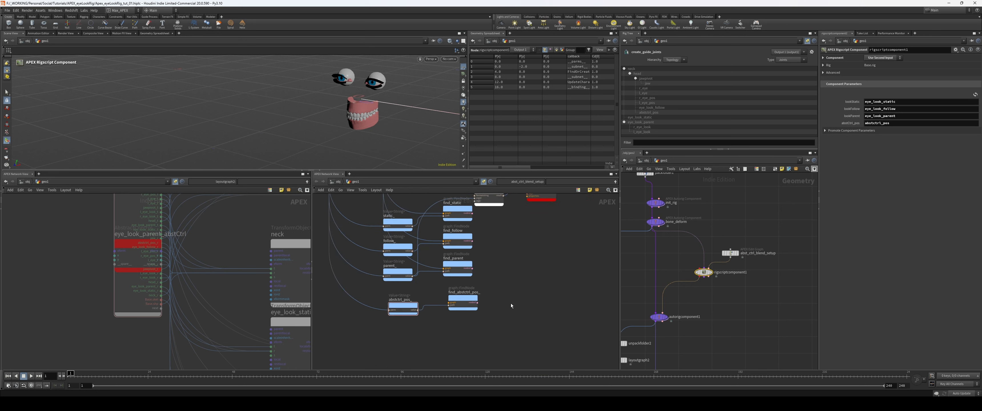
pyautogui.moveTo(488, 322); pyautogui.dragTo(380, 287)
pyautogui.moveTo(522, 286); pyautogui.dragTo(508, 298, button='middle')
pyautogui.press('Tab')
pyautogui.write('finda')
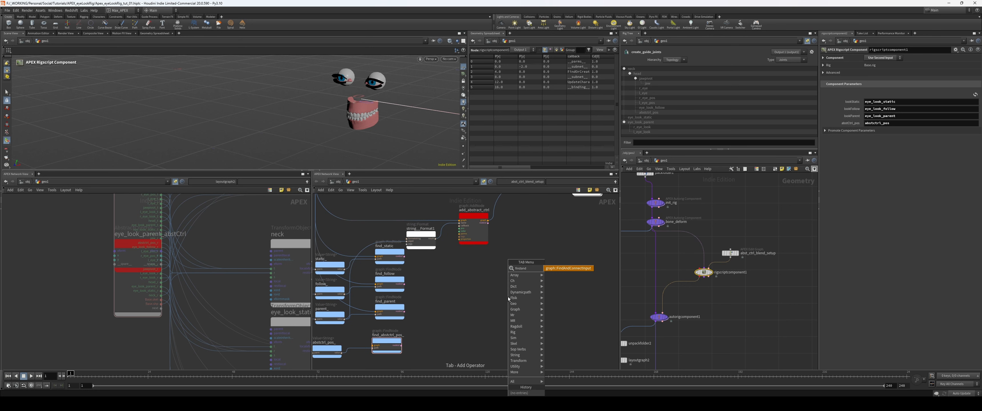
pyautogui.press('Return')
pyautogui.click(508, 297)
pyautogui.scroll(3, 484, 268)
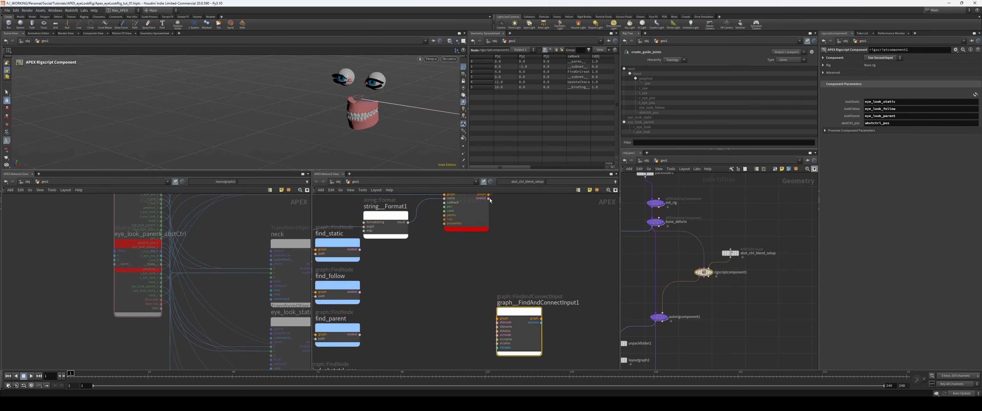
# Step: Wire add_abstract_ctrl's graph and nodeid outputs into the graph and dstnode inputs of graph__FindAndConnectInput1
pyautogui.moveTo(484, 268); pyautogui.dragTo(474, 295, button='middle')
pyautogui.click(477, 222)
pyautogui.moveTo(492, 324); pyautogui.dragTo(460, 285, button='middle')
pyautogui.click(480, 302)
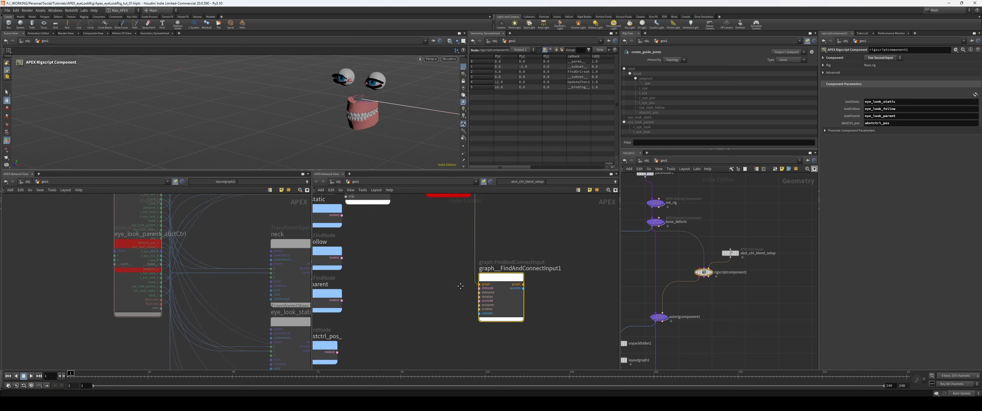
pyautogui.moveTo(488, 276); pyautogui.dragTo(501, 260)
pyautogui.moveTo(492, 234); pyautogui.dragTo(463, 280, button='middle')
pyautogui.click(443, 218)
pyautogui.click(442, 214)
pyautogui.moveTo(414, 302); pyautogui.dragTo(448, 261, button='middle')
pyautogui.scroll(1, 403, 287)
pyautogui.click(446, 304)
pyautogui.moveTo(517, 247); pyautogui.dragTo(473, 251)
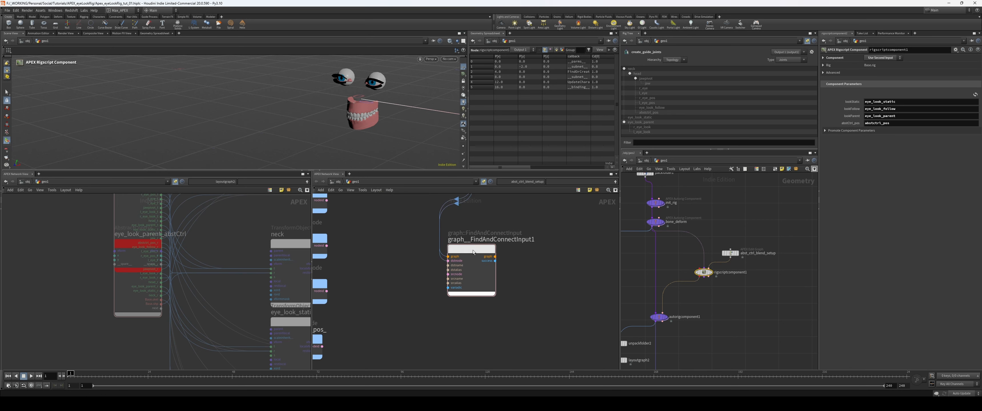
# Step: Wire the nodeid output of find_abstctrl_pos_ into the srcnode input of graph__FindAndConnectInput1
pyautogui.moveTo(426, 198); pyautogui.dragTo(436, 287, button='middle')
pyautogui.moveTo(528, 321); pyautogui.dragTo(542, 216, button='middle')
pyautogui.moveTo(409, 336); pyautogui.dragTo(469, 337, button='middle')
pyautogui.click(393, 296)
pyautogui.click(488, 260)
pyautogui.moveTo(530, 321); pyautogui.dragTo(437, 332, button='middle')
# Step: Set both srcname and dstname of graph__FindAndConnectInput1 to xform
pyautogui.press('p')
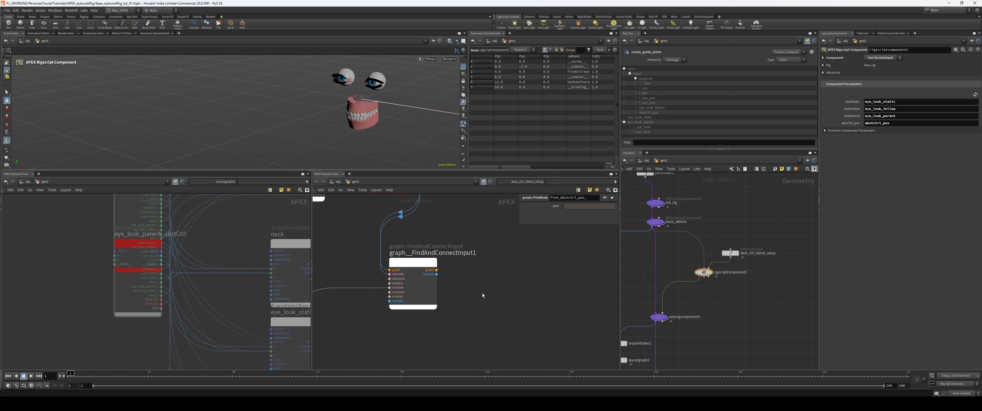
pyautogui.click(423, 290)
pyautogui.click(580, 218)
pyautogui.write('x')
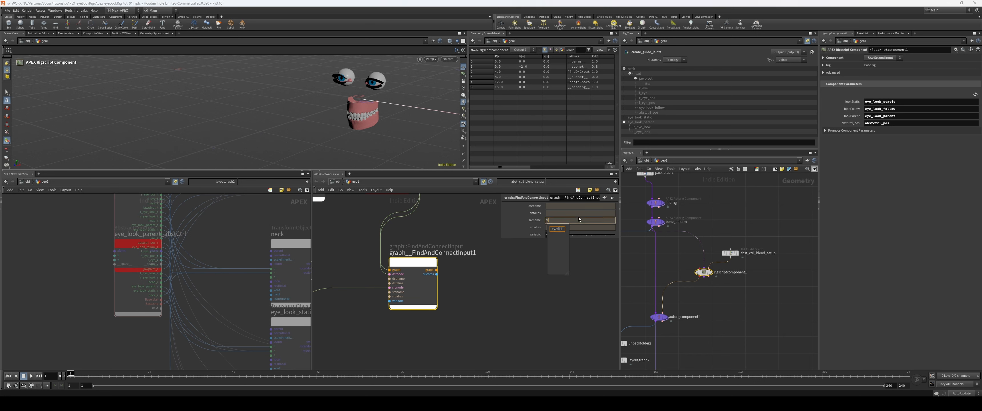
pyautogui.write('formxofm')
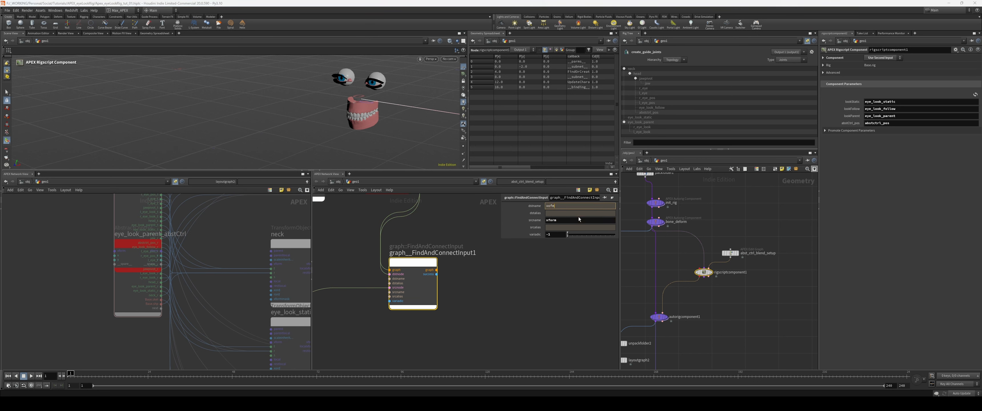
pyautogui.press('BackSpace')
pyautogui.press('BackSpace')
pyautogui.press('BackSpace')
pyautogui.write('form')
pyautogui.press('Return')
# Step: Wire graph__FindAndConnectInput1's graph output into UpdateCharacterGraph1's graph input
pyautogui.moveTo(467, 285); pyautogui.dragTo(435, 322, button='middle')
pyautogui.click(405, 307)
pyautogui.moveTo(460, 197); pyautogui.dragTo(405, 331, button='middle')
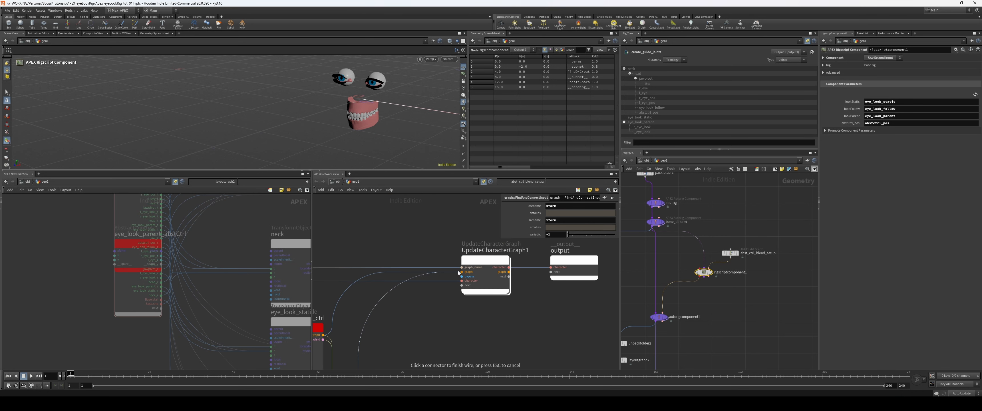
pyautogui.click(461, 271)
pyautogui.moveTo(490, 366); pyautogui.dragTo(561, 312, button='middle')
pyautogui.scroll(-4, 561, 312)
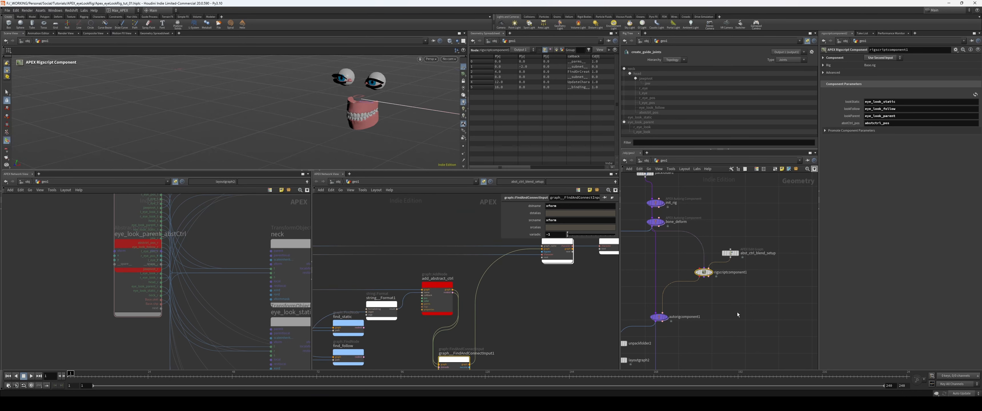
# Step: Rearrange graph__FindAndConnectInput1 beside and slightly below add_abstract_ctrl to tidy the component graph
pyautogui.moveTo(171, 259); pyautogui.dragTo(82, 275)
pyautogui.moveTo(499, 332); pyautogui.dragTo(519, 280, button='middle')
pyautogui.moveTo(476, 302); pyautogui.dragTo(543, 302)
pyautogui.click(538, 319)
pyautogui.moveTo(474, 307); pyautogui.dragTo(520, 287)
pyautogui.moveTo(462, 269); pyautogui.dragTo(444, 281, button='middle')
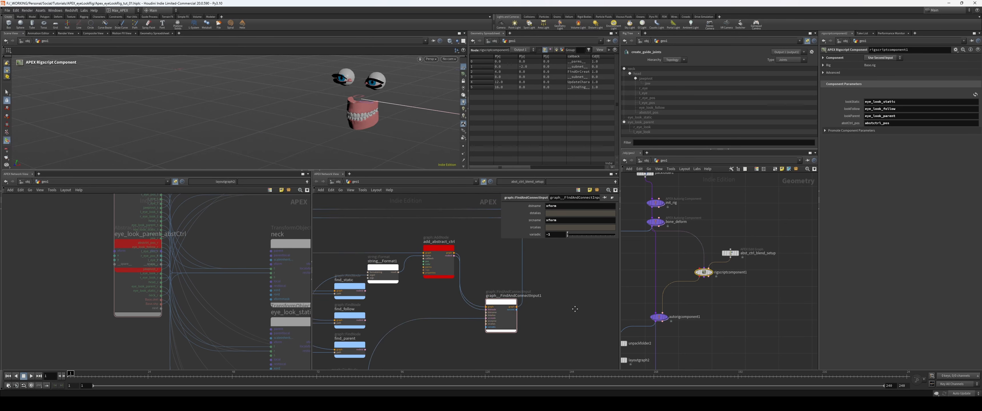
# Step: Examine the find_abstctrl_pos_ wiring in the component graph and the eye_look_parent_abstCtrl node in the generated rig graph
pyautogui.scroll(3, 444, 281)
pyautogui.click(491, 314)
pyautogui.moveTo(464, 320); pyautogui.dragTo(541, 267, button='middle')
pyautogui.click(456, 326)
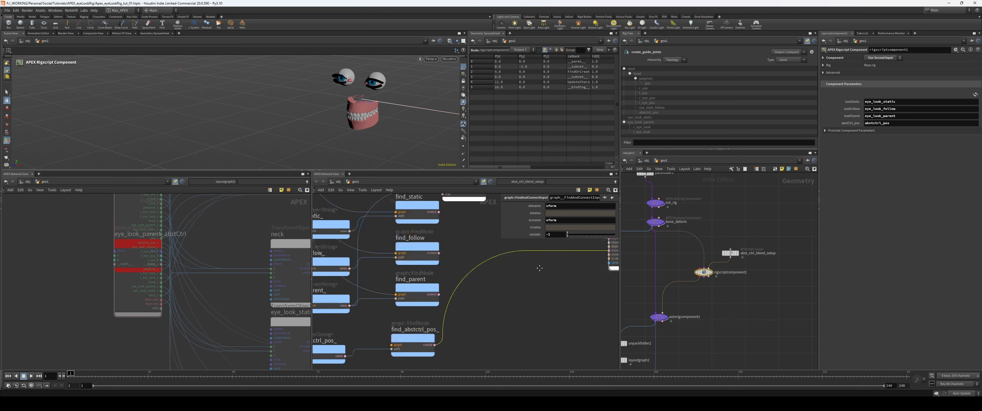
pyautogui.moveTo(509, 274); pyautogui.dragTo(477, 300, button='middle')
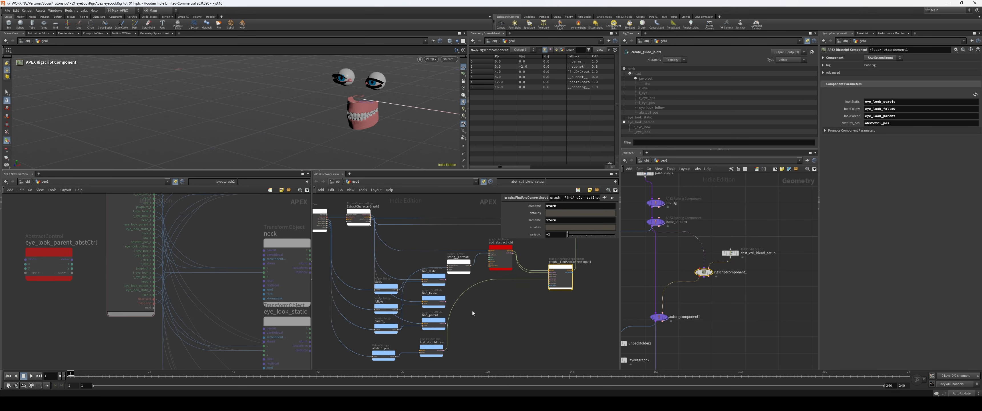
pyautogui.scroll(3, 398, 211)
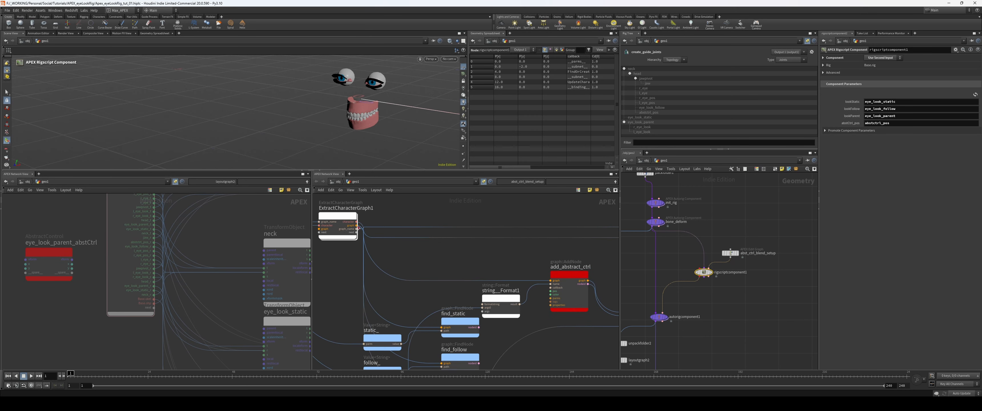
pyautogui.moveTo(438, 265); pyautogui.dragTo(453, 172, button='middle')
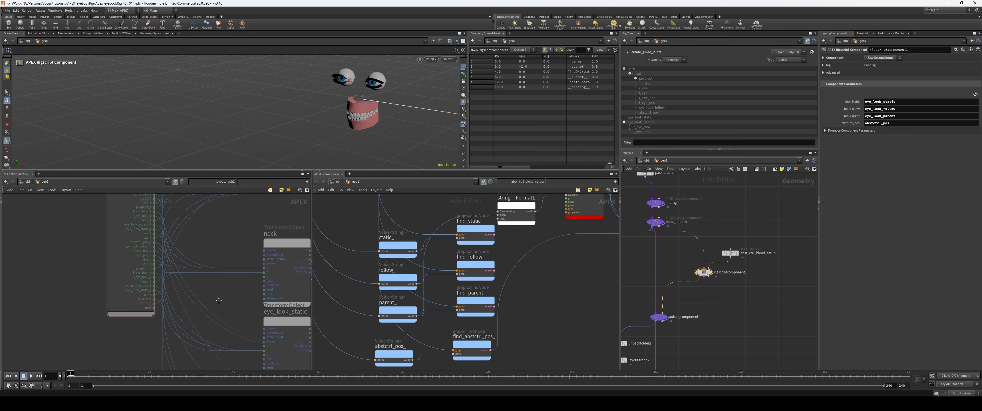
pyautogui.scroll(-8, 219, 300)
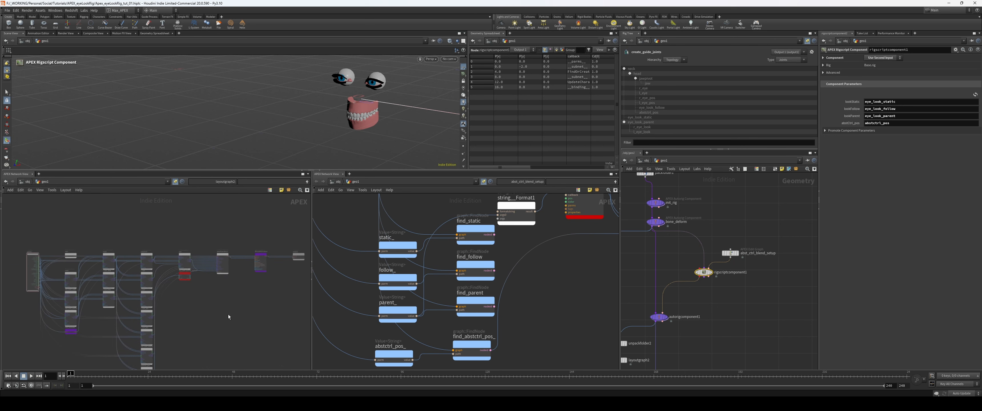
pyautogui.scroll(6, 192, 289)
# Step: Activate the sceneanimate1 node and inspect the eye rig's animation controls in the viewport
pyautogui.moveTo(713, 331); pyautogui.dragTo(739, 258, button='middle')
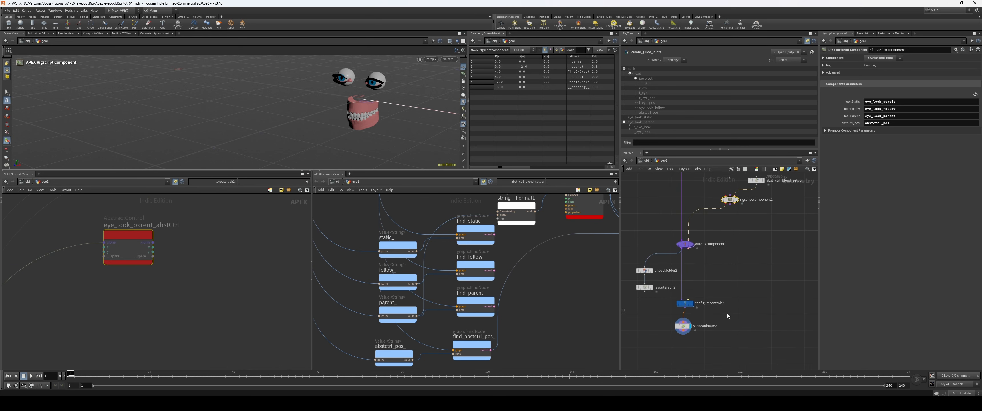
pyautogui.click(683, 326)
pyautogui.keyDown('alt'); pyautogui.moveTo(364, 108); pyautogui.dragTo(397, 109); pyautogui.keyUp('alt')
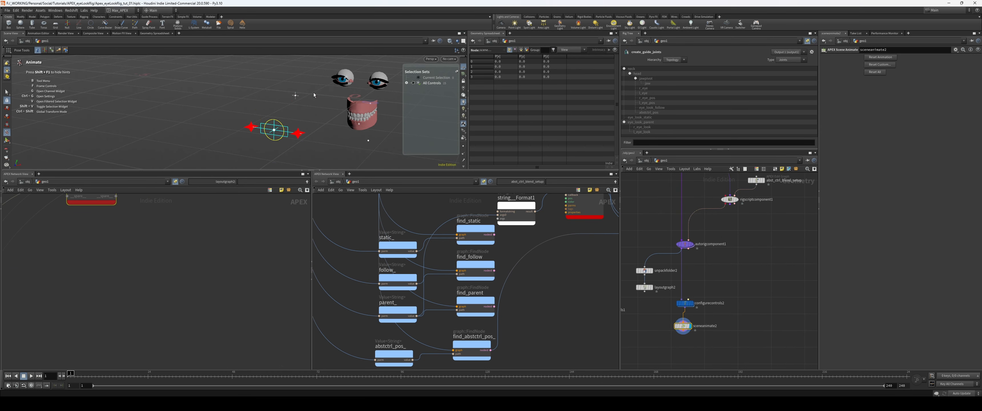
pyautogui.moveTo(314, 94)
pyautogui.keyDown('alt'); pyautogui.mouseDown()
pyautogui.moveTo(281, 94)
pyautogui.moveTo(306, 93)
pyautogui.moveTo(276, 106)
pyautogui.moveTo(327, 98)
pyautogui.mouseUp(); pyautogui.keyUp('alt')
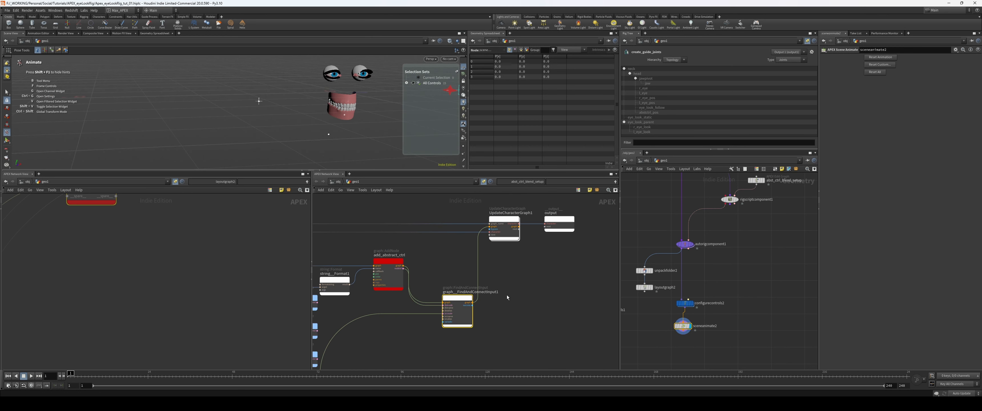
# Step: Color the graph__FindAndConnectInput1 node orange and rename it connect_abst_pos
pyautogui.press('c')
pyautogui.click(611, 336)
pyautogui.click(599, 336)
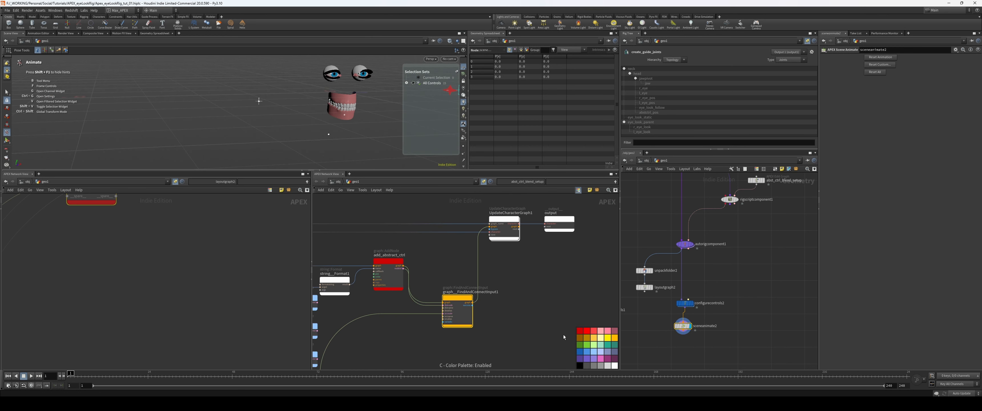
pyautogui.press('c')
pyautogui.moveTo(503, 281); pyautogui.dragTo(302, 265)
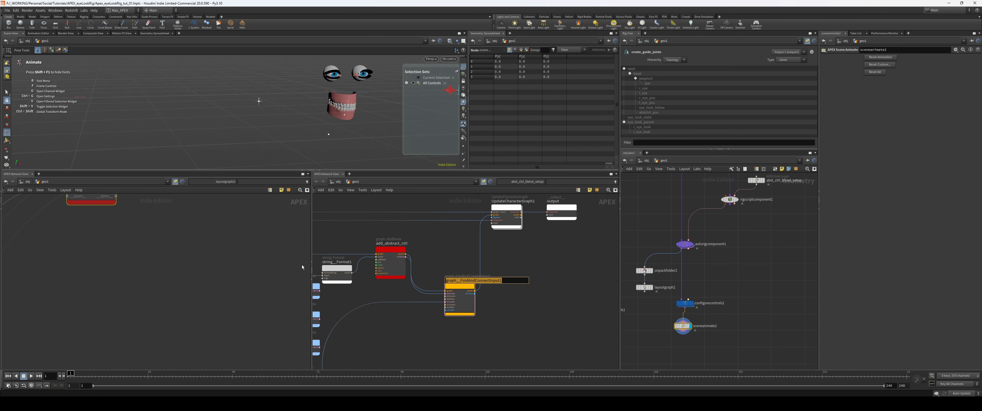
pyautogui.write('connect_abst_pos')
pyautogui.press('Return')
pyautogui.moveTo(460, 286); pyautogui.dragTo(449, 291)
pyautogui.scroll(1, 511, 290)
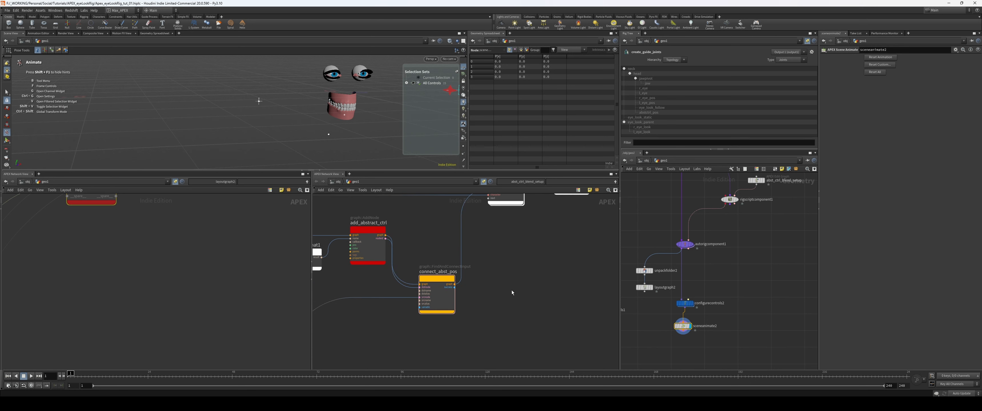
# Step: Add a graph::FindPort node to the abst_ctrl_blend_setup graph and wire connect_abst_pos's graph output into its graph input
pyautogui.moveTo(268, 283); pyautogui.dragTo(267, 318, button='middle')
pyautogui.moveTo(766, 262); pyautogui.dragTo(737, 321, button='middle')
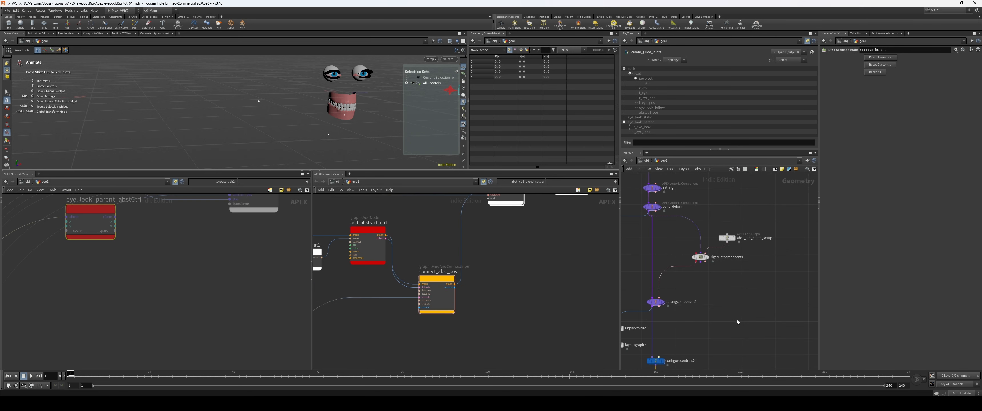
pyautogui.click(728, 238)
pyautogui.moveTo(470, 301)
pyautogui.mouseDown(button='middle')
pyautogui.moveTo(476, 291)
pyautogui.moveTo(473, 301)
pyautogui.mouseUp(button='middle')
pyautogui.scroll(1, 484, 306)
pyautogui.scroll(-2, 485, 309)
pyautogui.scroll(1, 473, 300)
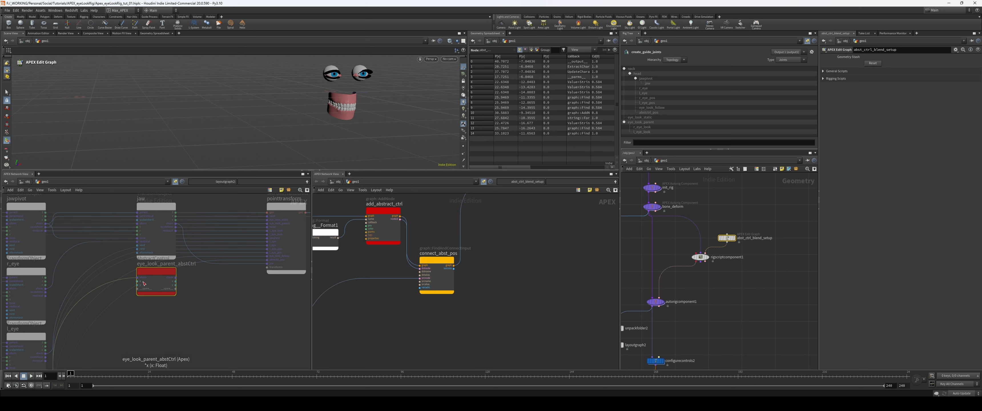
pyautogui.press('Tab')
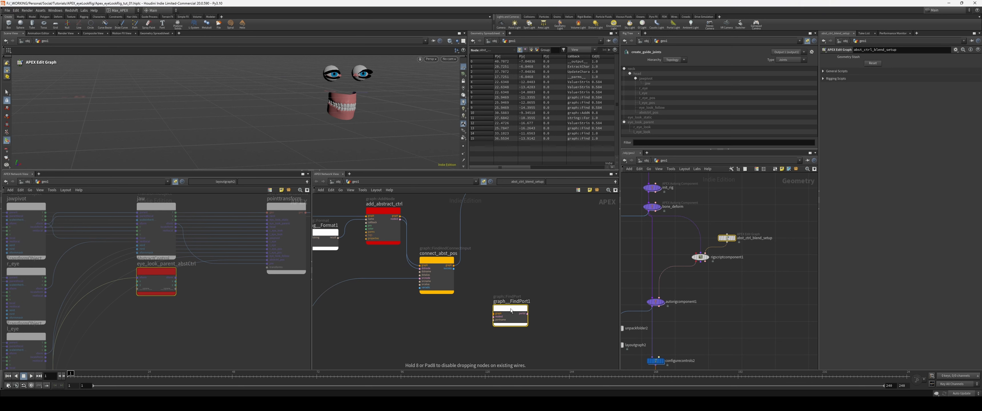
pyautogui.click(510, 309)
pyautogui.moveTo(454, 266); pyautogui.dragTo(501, 278)
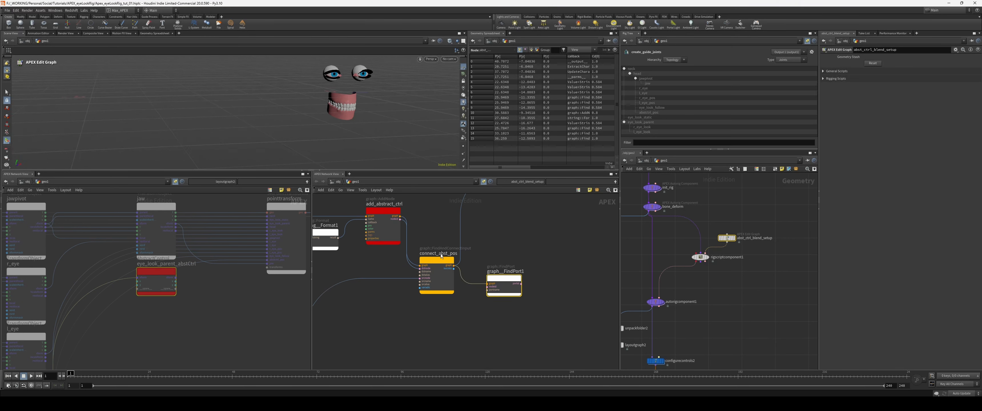
# Step: Wire add_abstract_ctrl's nodeid output into graph__FindPort1 and set its portname to x
pyautogui.click(400, 219)
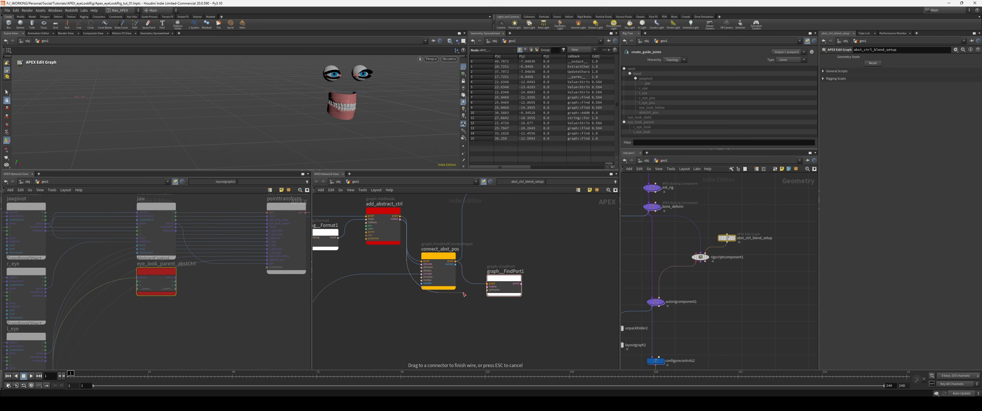
pyautogui.click(488, 287)
pyautogui.moveTo(505, 280); pyautogui.dragTo(506, 284)
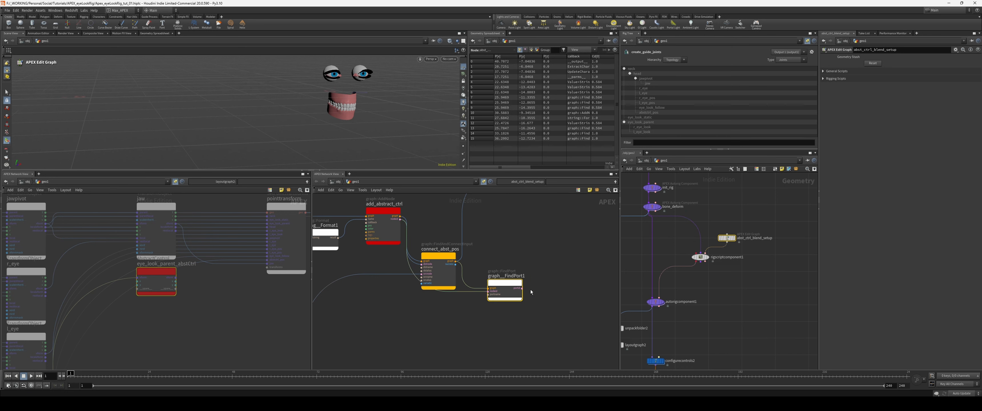
pyautogui.write('p')
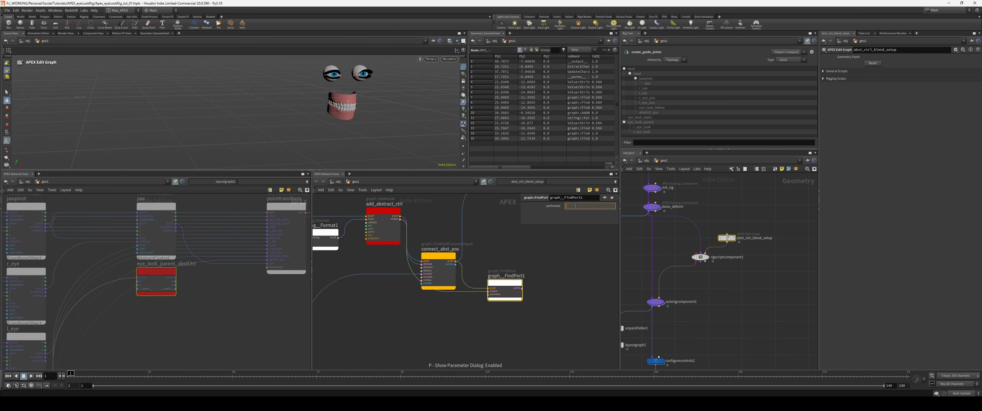
pyautogui.write('x')
# Step: Add a graph::PromoteInput node and wire in connect_abst_pos's graph output and graph__FindPort1's port output
pyautogui.moveTo(530, 272); pyautogui.dragTo(490, 274, button='middle')
pyautogui.press('Tab')
pyautogui.write('promo')
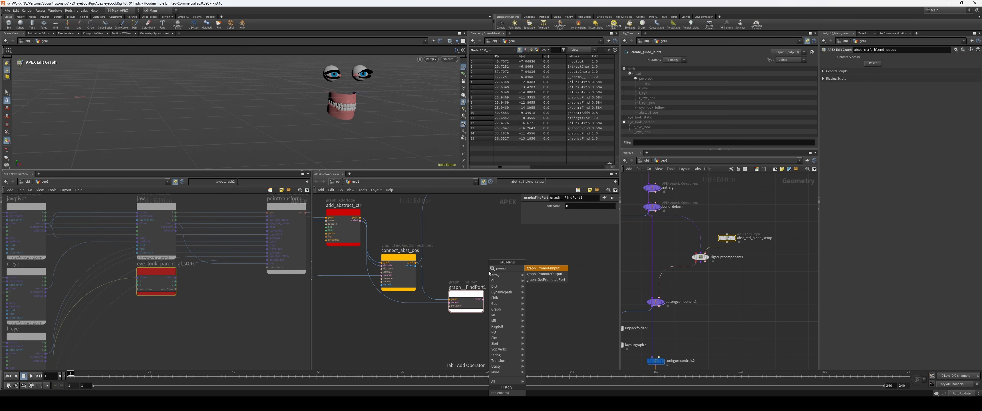
pyautogui.press('Return')
pyautogui.click(482, 252)
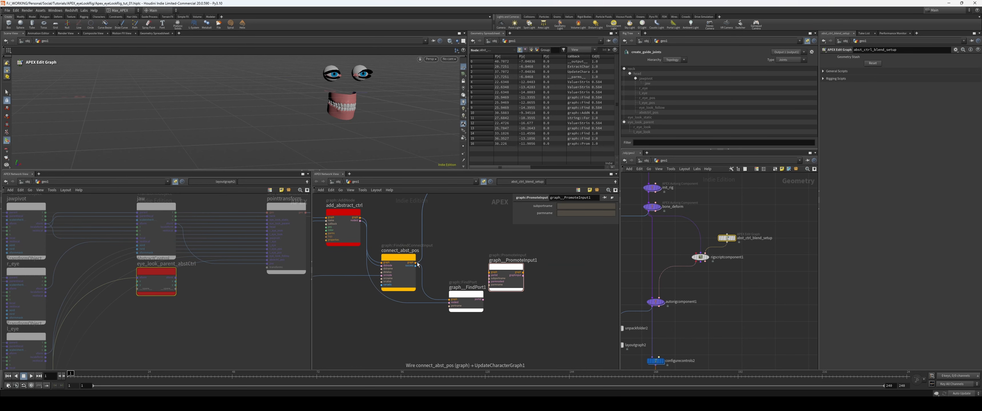
pyautogui.moveTo(415, 262); pyautogui.dragTo(489, 272)
pyautogui.moveTo(476, 300); pyautogui.dragTo(490, 275)
# Step: Wire graph__PromoteInput1's graph output into UpdateCharacterGraph1's graph input
pyautogui.moveTo(533, 265); pyautogui.dragTo(453, 309, button='middle')
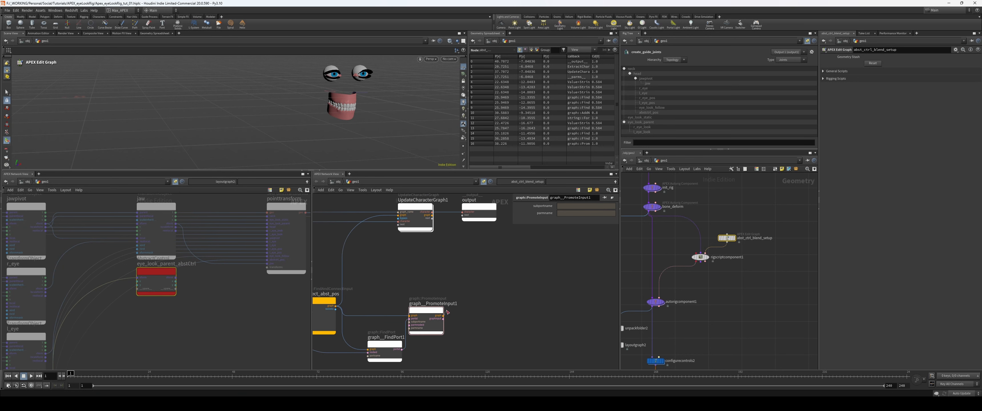
pyautogui.moveTo(448, 312); pyautogui.dragTo(398, 215)
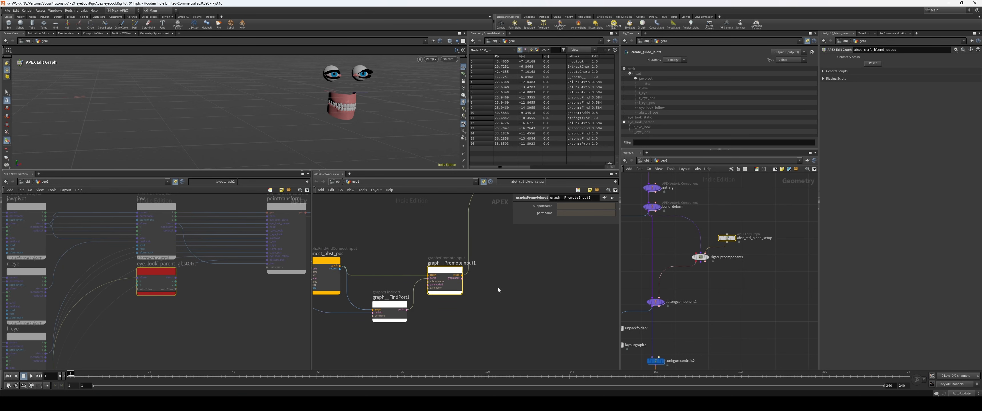
pyautogui.moveTo(374, 306); pyautogui.dragTo(385, 306)
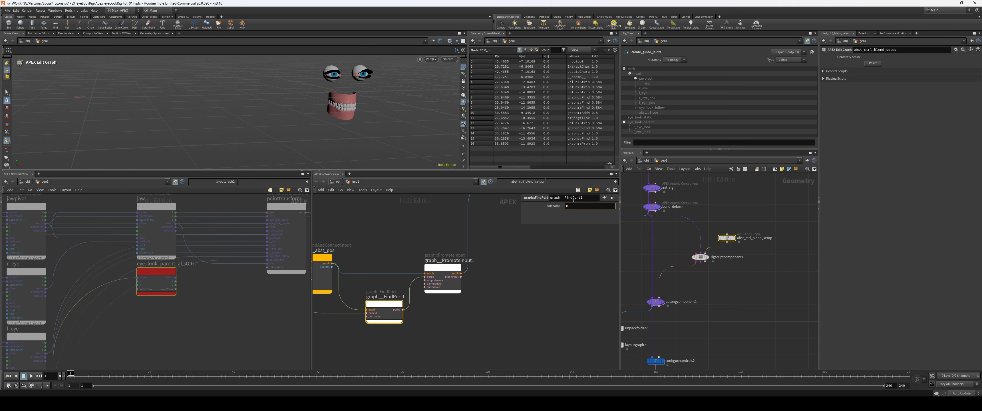
# Step: Set graph__FindPort1's portname to x[in] so it targets the abstract control's x input port
pyautogui.write('x[in]')
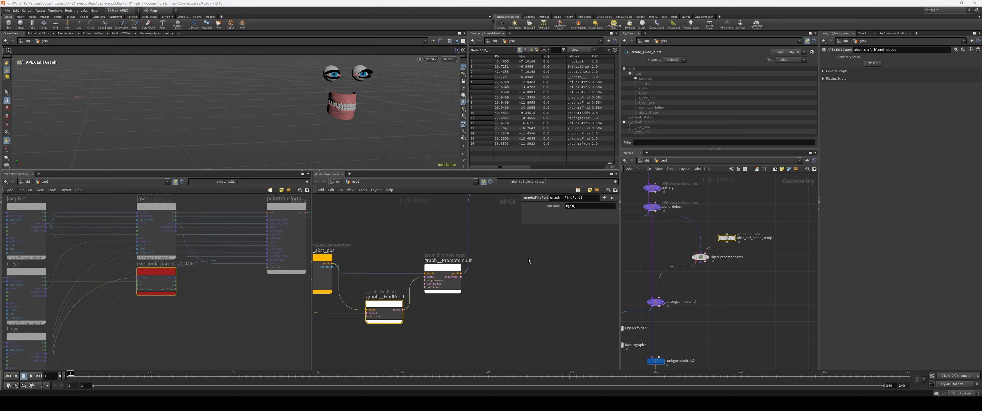
pyautogui.moveTo(231, 308); pyautogui.dragTo(241, 310, button='middle')
pyautogui.moveTo(167, 281); pyautogui.dragTo(175, 296)
pyautogui.moveTo(227, 318); pyautogui.dragTo(254, 310, button='middle')
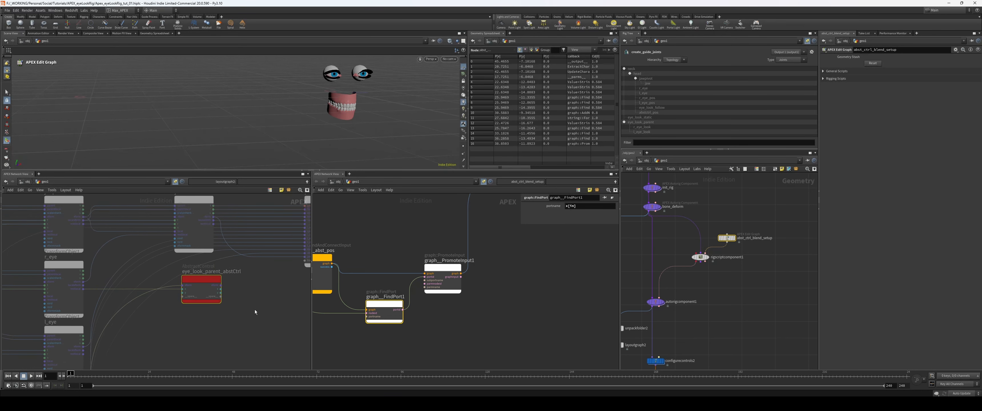
pyautogui.moveTo(482, 305); pyautogui.dragTo(503, 308, button='middle')
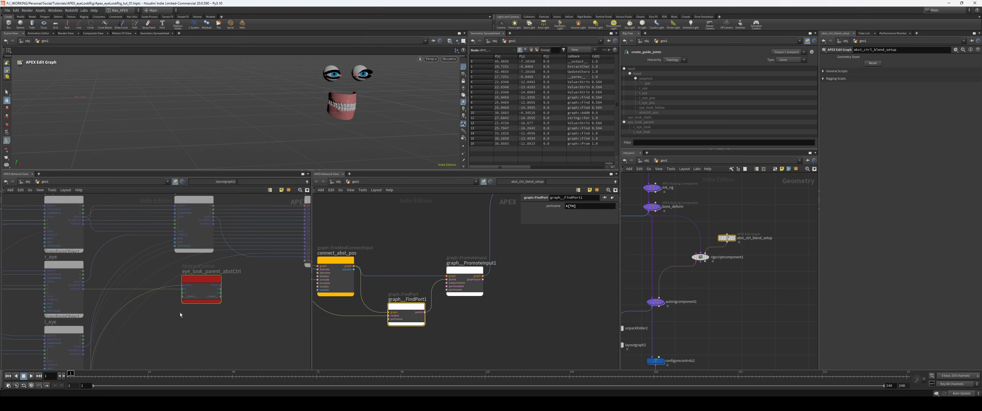
# Step: Add a second string::Format node directly below graph__FindPort1
pyautogui.moveTo(181, 314); pyautogui.dragTo(648, 305, button='middle')
pyautogui.moveTo(77, 287); pyautogui.dragTo(81, 289, button='middle')
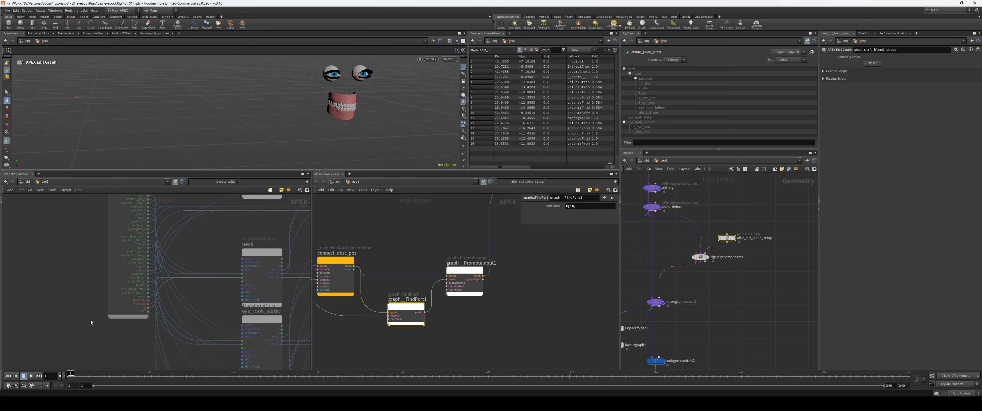
pyautogui.scroll(3, 90, 323)
pyautogui.moveTo(380, 328); pyautogui.dragTo(576, 323, button='middle')
pyautogui.press('Tab')
pyautogui.write('stringform')
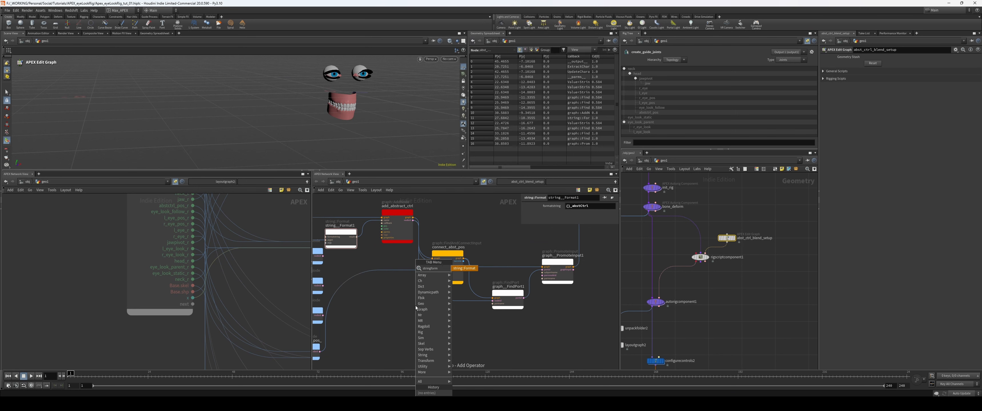
pyautogui.press('Escape')
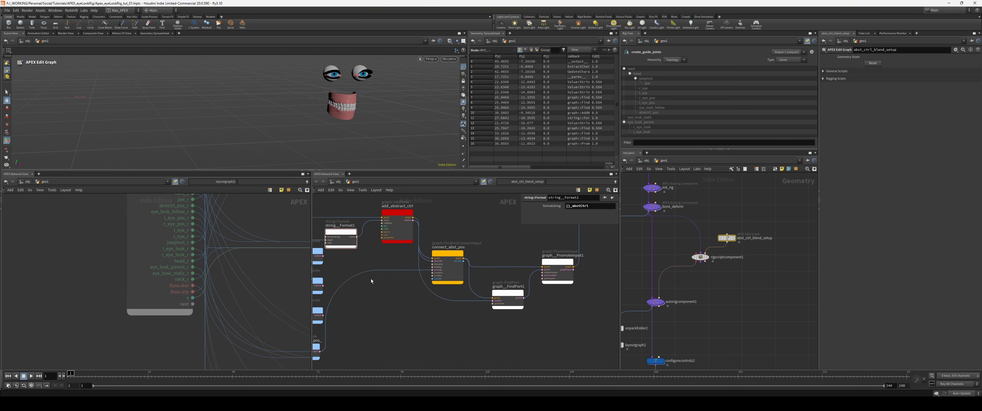
pyautogui.click(377, 284)
pyautogui.moveTo(377, 284); pyautogui.dragTo(506, 331)
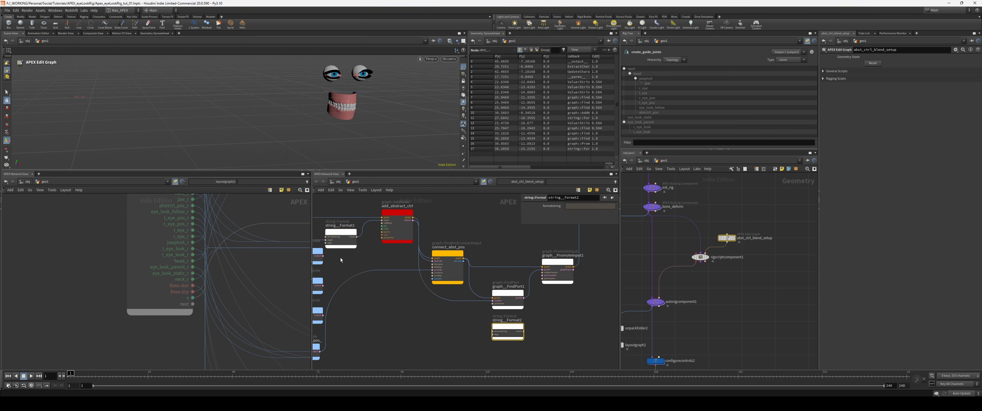
# Step: Wire string__Format1's result into string__Format2's arguments and set its format string to {}_x
pyautogui.moveTo(356, 236); pyautogui.dragTo(500, 345)
pyautogui.click(493, 335)
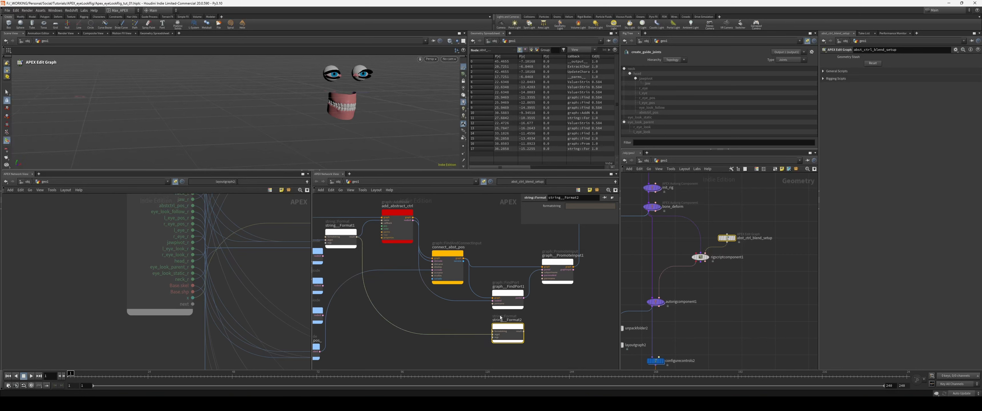
pyautogui.click(584, 205)
pyautogui.write('{}_x')
pyautogui.press('Return')
# Step: Wire string__Format2's result into graph__PromoteInput1's parmname input and check the promoted input in the rig graph
pyautogui.scroll(2, 565, 314)
pyautogui.moveTo(493, 333); pyautogui.dragTo(536, 287)
pyautogui.click(537, 268)
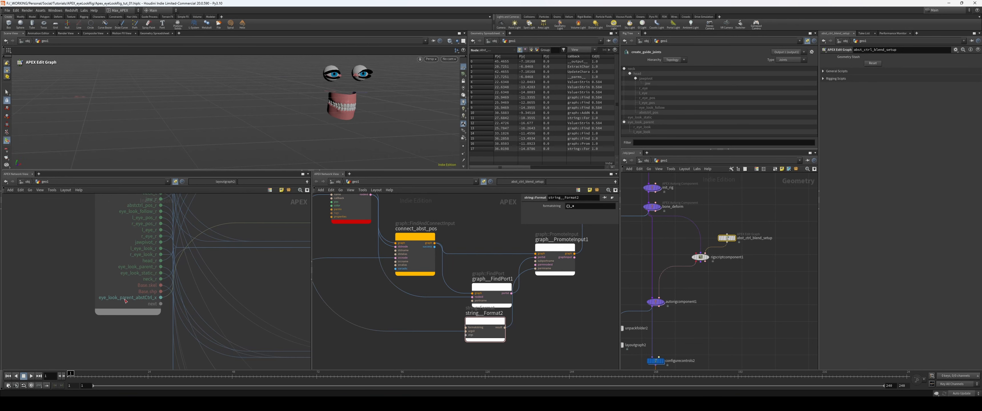
pyautogui.scroll(-2, 83, 302)
pyautogui.moveTo(264, 295); pyautogui.dragTo(226, 296, button='middle')
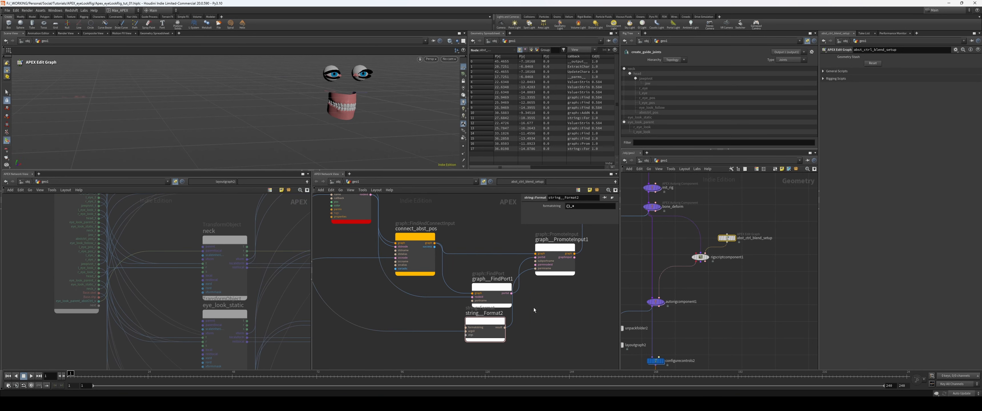
# Step: Color the graph__FindPort1, string__Format2 and graph__PromoteInput1 nodes light green
pyautogui.scroll(-3, 533, 308)
pyautogui.moveTo(588, 301); pyautogui.dragTo(557, 301, button='middle')
pyautogui.moveTo(474, 321); pyautogui.dragTo(482, 326)
pyautogui.moveTo(460, 339); pyautogui.dragTo(531, 269)
pyautogui.press('c')
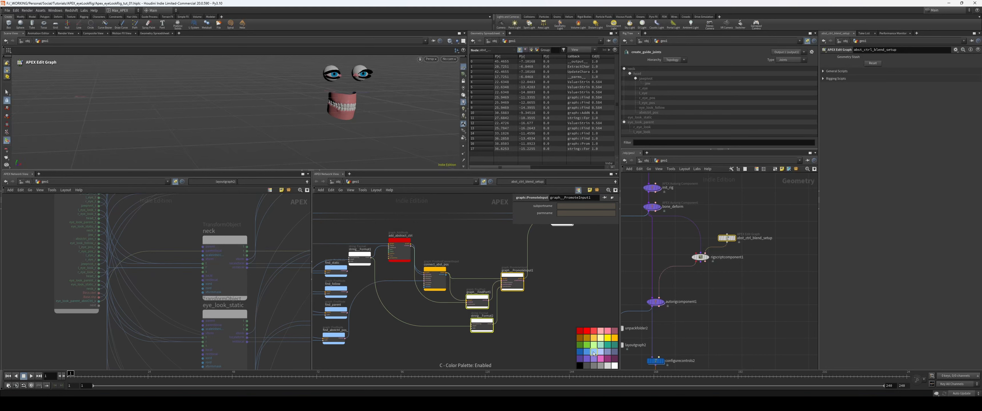
pyautogui.click(600, 347)
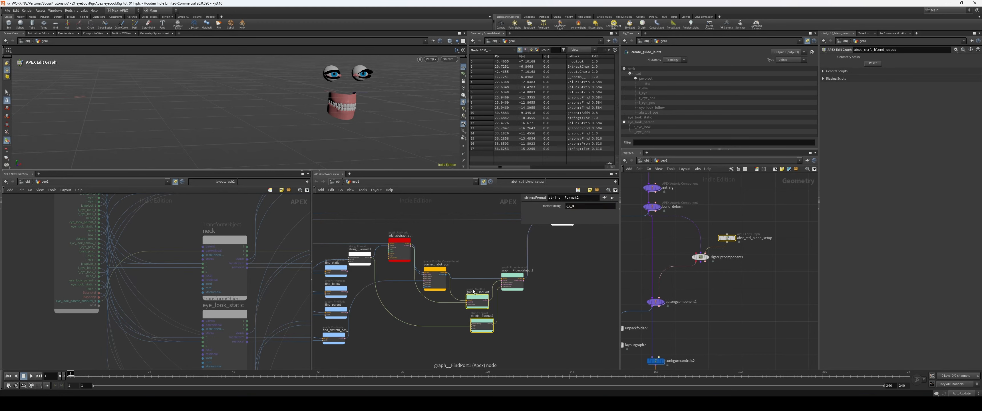
pyautogui.moveTo(289, 336); pyautogui.dragTo(258, 328, button='middle')
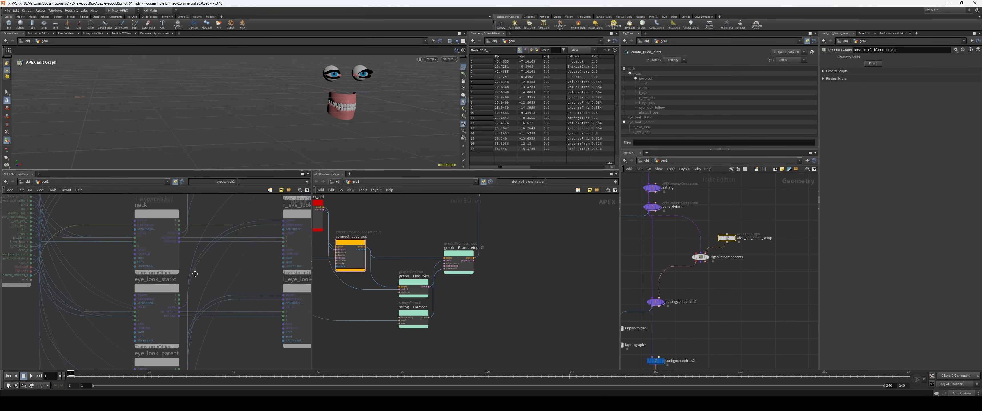
pyautogui.scroll(-4, 257, 328)
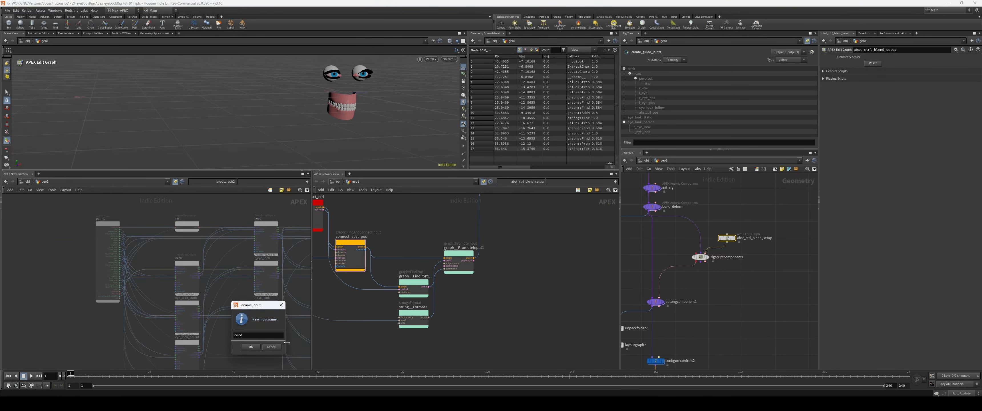
pyautogui.press('Escape')
# Step: Move UpdateCharacterGraph1 and the output node farther away from graph__PromoteInput1 to make room in the component graph
pyautogui.scroll(-1, 485, 331)
pyautogui.moveTo(506, 332); pyautogui.dragTo(486, 328, button='middle')
pyautogui.moveTo(359, 323)
pyautogui.mouseDown(button='middle')
pyautogui.moveTo(454, 321)
pyautogui.moveTo(502, 332)
pyautogui.moveTo(350, 315)
pyautogui.mouseUp(button='middle')
pyautogui.moveTo(485, 321); pyautogui.dragTo(513, 338, button='middle')
pyautogui.scroll(3, 518, 291)
pyautogui.moveTo(517, 291); pyautogui.dragTo(413, 339, button='middle')
pyautogui.moveTo(543, 245); pyautogui.dragTo(476, 218)
pyautogui.click(490, 300)
pyautogui.moveTo(453, 303); pyautogui.dragTo(515, 285, button='middle')
pyautogui.moveTo(515, 285); pyautogui.dragTo(513, 284, button='right')
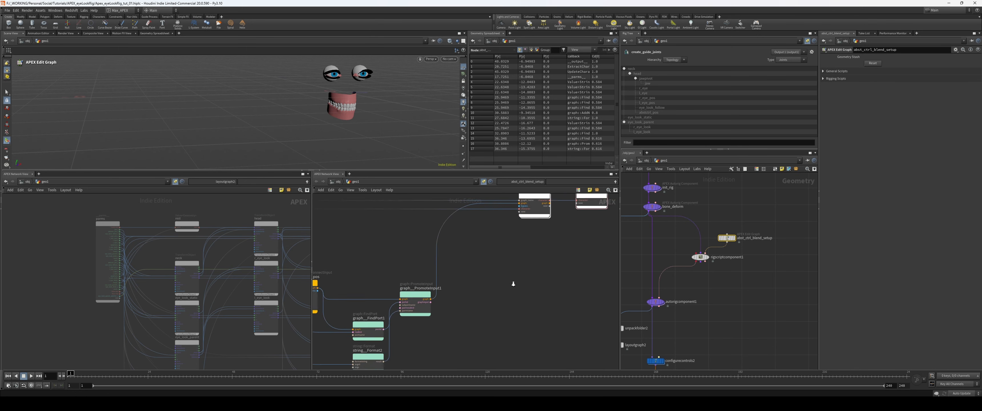
# Step: Examine the added abstract control's connections in the rig graph and the matching node chain in the component graph
pyautogui.moveTo(513, 284); pyautogui.dragTo(550, 257, button='middle')
pyautogui.scroll(1, 535, 316)
pyautogui.scroll(-2, 527, 301)
pyautogui.moveTo(535, 315); pyautogui.dragTo(514, 295, button='middle')
pyautogui.scroll(1, 509, 305)
pyautogui.moveTo(387, 277); pyautogui.dragTo(401, 294, button='middle')
pyautogui.scroll(2, 384, 292)
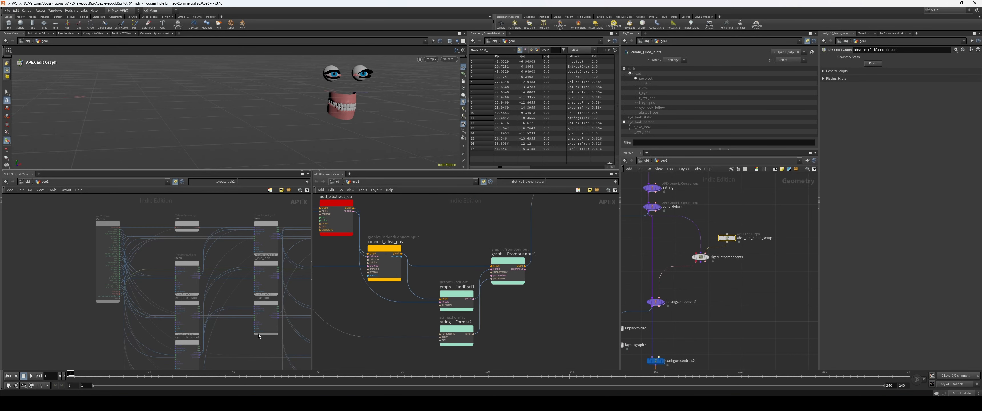
pyautogui.moveTo(259, 336); pyautogui.dragTo(108, 302, button='middle')
pyautogui.moveTo(296, 309); pyautogui.dragTo(223, 321, button='middle')
pyautogui.scroll(-1, 220, 322)
pyautogui.moveTo(227, 289); pyautogui.dragTo(208, 313, button='middle')
pyautogui.scroll(2, 209, 313)
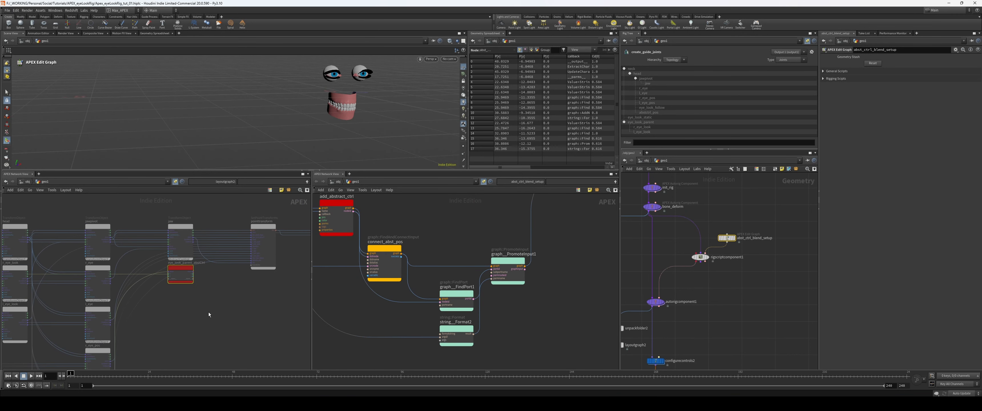
pyautogui.moveTo(402, 320); pyautogui.dragTo(442, 326, button='middle')
pyautogui.moveTo(374, 261); pyautogui.dragTo(401, 261, button='middle')
pyautogui.scroll(2, 401, 261)
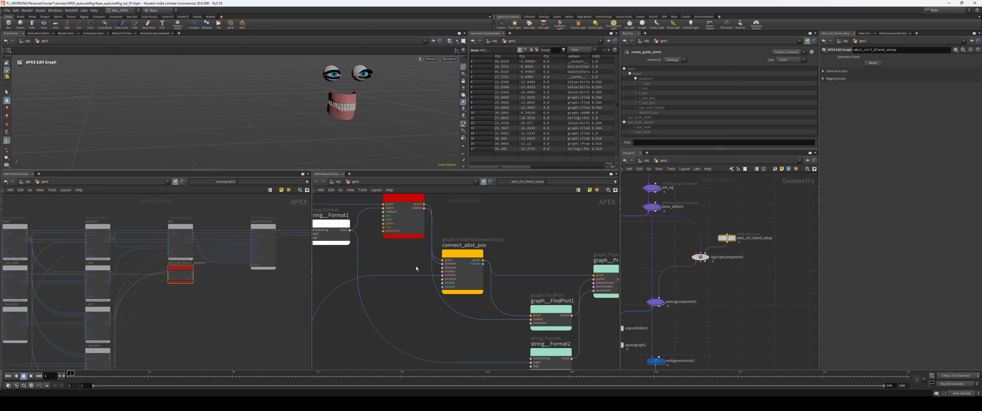
pyautogui.scroll(-2, 416, 266)
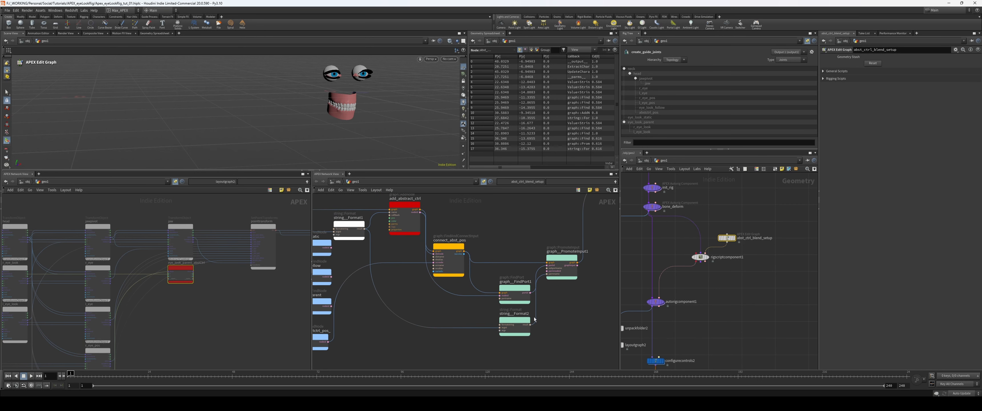
# Step: Shift the light green graph__FindPort1, string__Format2 and graph__PromoteInput1 nodes slightly closer to connect_abst_pos
pyautogui.moveTo(576, 343); pyautogui.dragTo(504, 246)
pyautogui.moveTo(515, 289); pyautogui.dragTo(511, 292)
pyautogui.click(507, 245)
pyautogui.moveTo(568, 310); pyautogui.dragTo(471, 321, button='middle')
pyautogui.scroll(2, 541, 303)
pyautogui.scroll(-2, 542, 292)
pyautogui.scroll(-1, 515, 294)
pyautogui.scroll(2, 502, 291)
# Step: Push UpdateCharacterGraph1 and the output node further along to free space for new nodes after graph__PromoteInput1
pyautogui.moveTo(565, 241); pyautogui.dragTo(496, 215)
pyautogui.moveTo(495, 213); pyautogui.dragTo(515, 213)
pyautogui.click(478, 309)
pyautogui.scroll(-1, 488, 295)
pyautogui.moveTo(478, 311); pyautogui.dragTo(459, 287, button='middle')
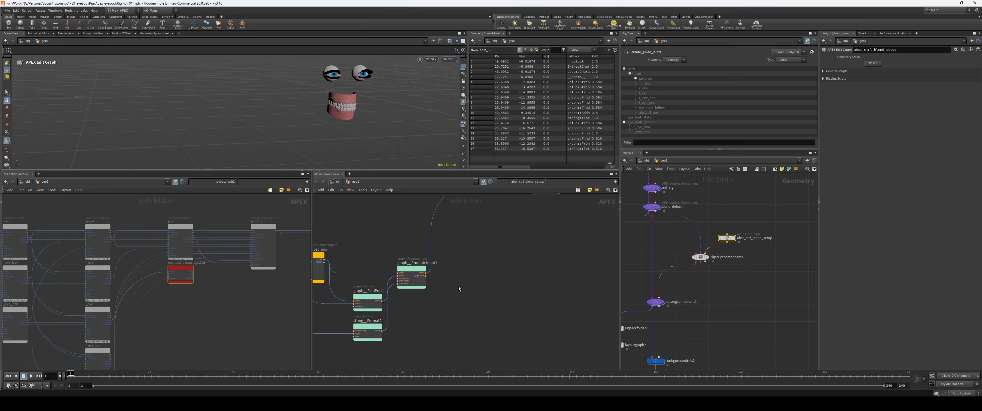
pyautogui.moveTo(459, 311); pyautogui.dragTo(434, 330, button='middle')
pyautogui.moveTo(516, 204); pyautogui.dragTo(528, 203)
pyautogui.click(485, 291)
pyautogui.scroll(1, 492, 285)
pyautogui.moveTo(485, 291)
pyautogui.mouseDown(button='middle')
pyautogui.moveTo(522, 279)
pyautogui.moveTo(471, 299)
pyautogui.moveTo(480, 293)
pyautogui.mouseUp(button='middle')
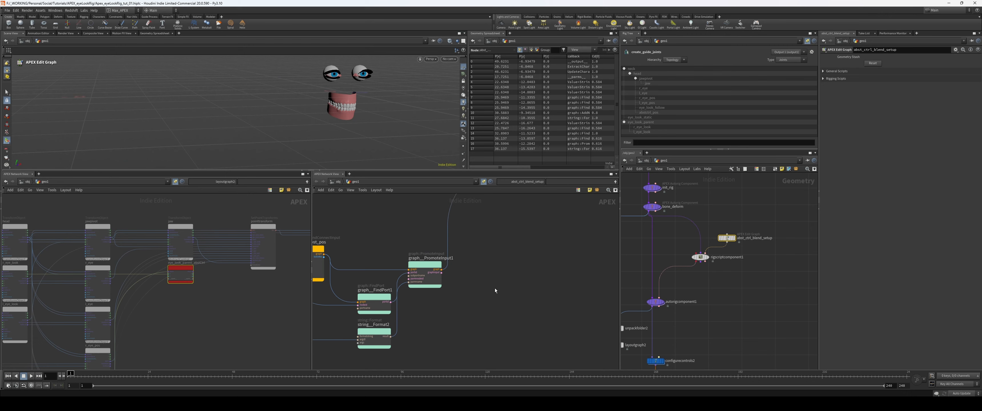
# Step: Add a graph::AddNode node beside graph__PromoteInput1 in the component graph
pyautogui.press('Tab')
pyautogui.write('add')
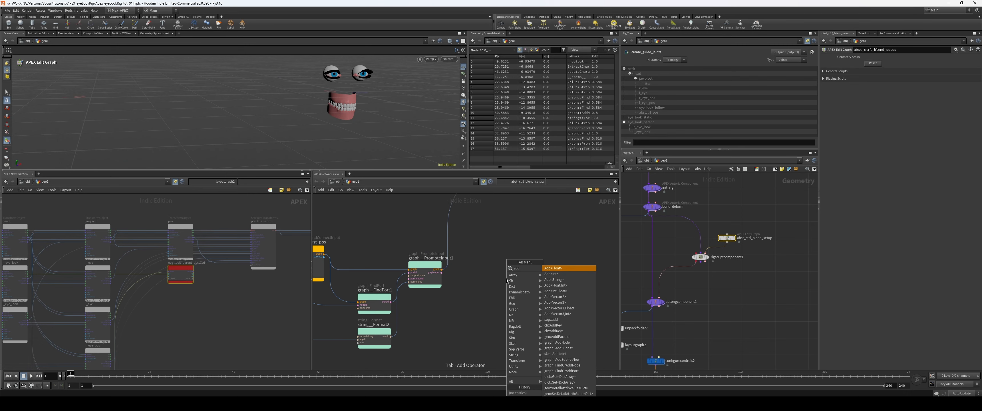
pyautogui.write('c')
pyautogui.press('BackSpace')
pyautogui.write('no')
pyautogui.press('Return')
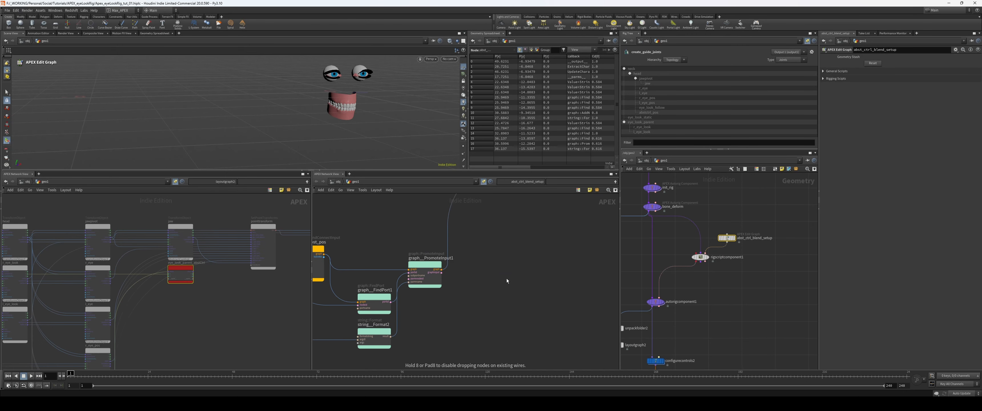
pyautogui.click(507, 279)
# Step: Wire graph__AddNode1 between graph__PromoteInput1 and UpdateCharacterGraph1 through their graph ports
pyautogui.scroll(3, 480, 256)
pyautogui.moveTo(427, 274); pyautogui.dragTo(499, 281)
pyautogui.moveTo(553, 271); pyautogui.dragTo(504, 292, button='middle')
pyautogui.scroll(-4, 477, 320)
pyautogui.moveTo(477, 313); pyautogui.dragTo(529, 206)
pyautogui.hotkey('ctrl', 'z')
pyautogui.moveTo(477, 312); pyautogui.dragTo(505, 274)
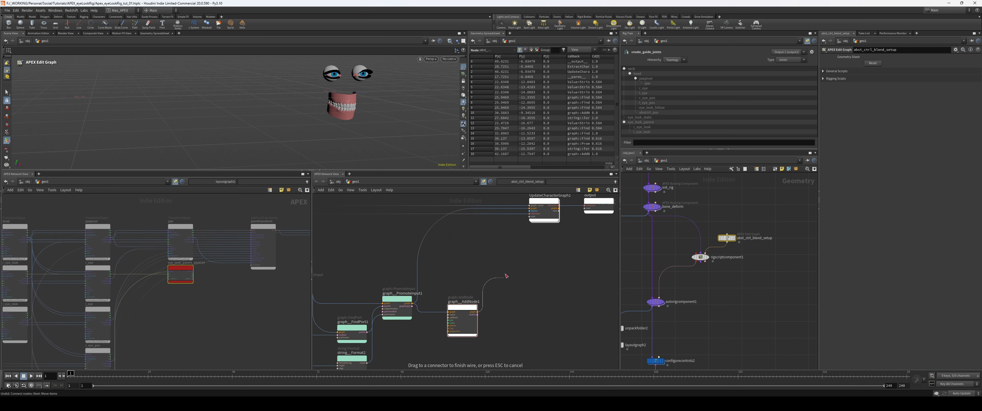
pyautogui.moveTo(530, 210); pyautogui.dragTo(529, 209)
pyautogui.moveTo(514, 283); pyautogui.dragTo(530, 271, button='middle')
# Step: Add a Clamp<Float> node next to graph__AddNode1 and check its callback name
pyautogui.press('Tab')
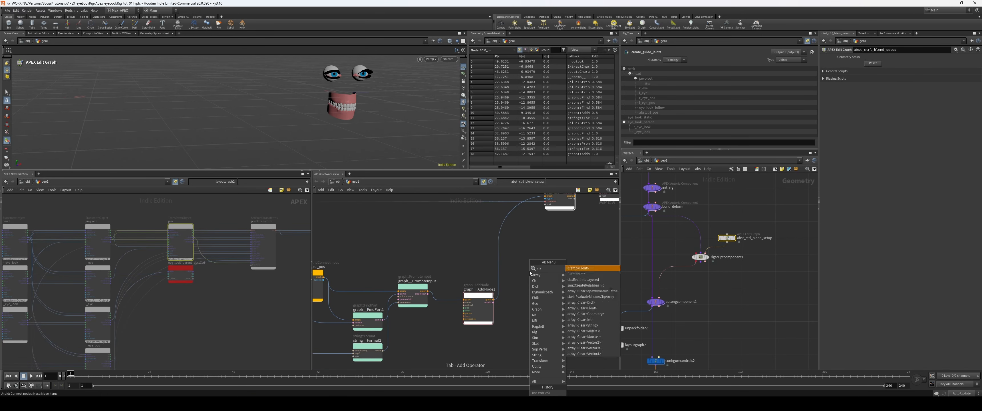
pyautogui.press('Escape')
pyautogui.click(529, 272)
pyautogui.scroll(3, 540, 286)
pyautogui.click(539, 241)
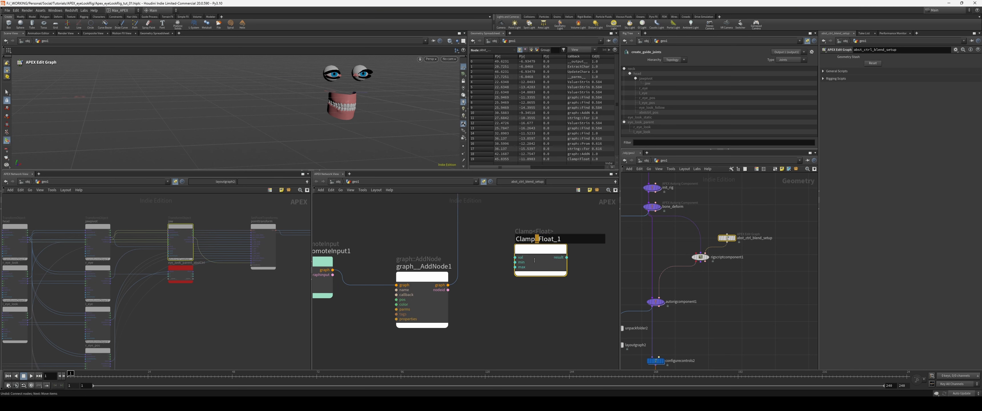
pyautogui.click(533, 256)
# Step: Show graph__AddNode1's parameters and open its callback value for editing
pyautogui.click(440, 278)
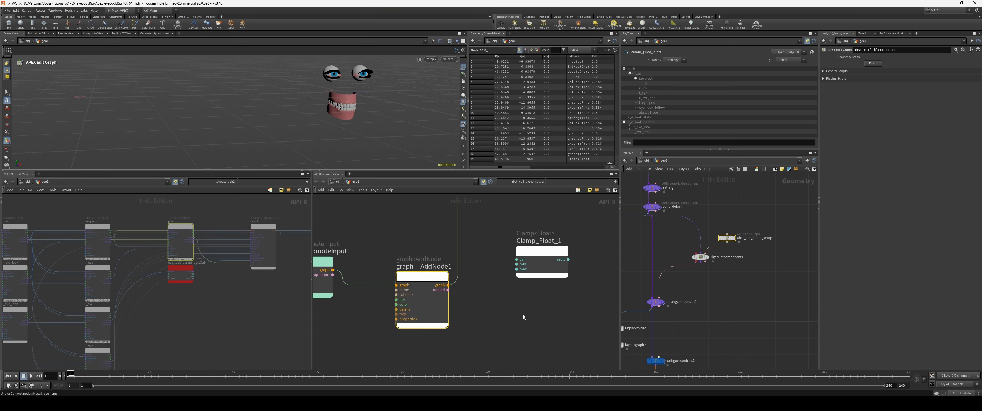
pyautogui.press('p')
pyautogui.click(583, 212)
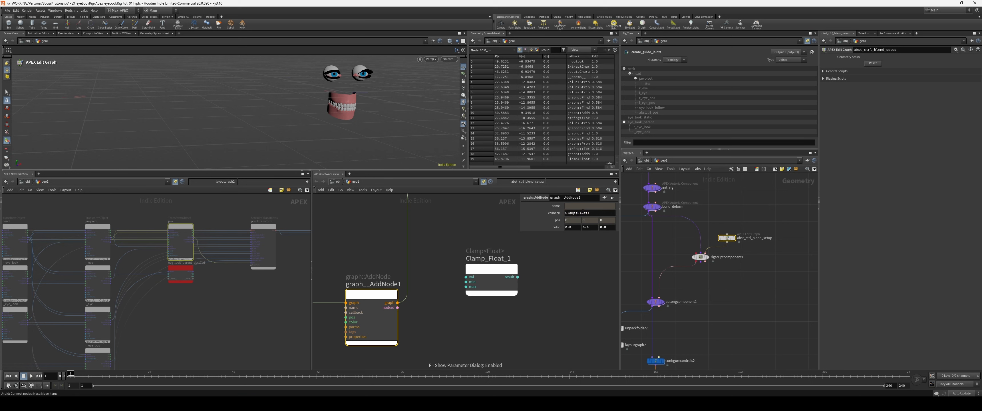
# Step: Add a string::Format node below graph__PromoteInput1 and feed it the result of string__Format1
pyautogui.click(463, 249)
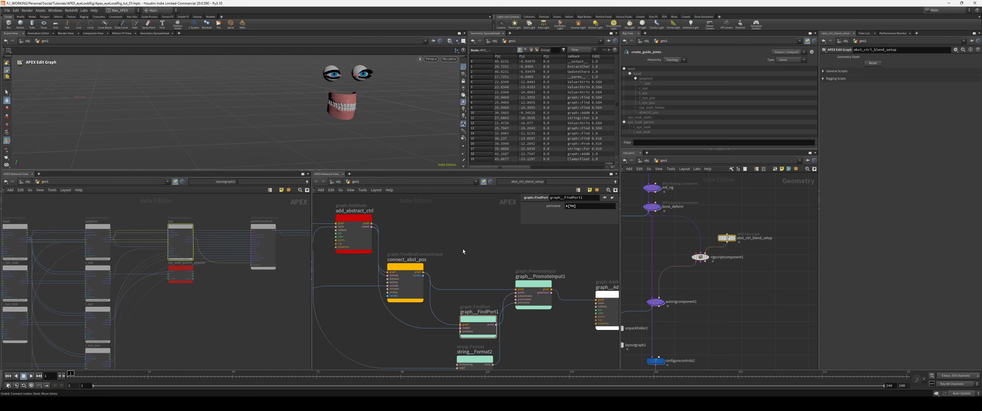
pyautogui.moveTo(463, 249); pyautogui.dragTo(481, 234, button='middle')
pyautogui.press('Tab')
pyautogui.write('strin')
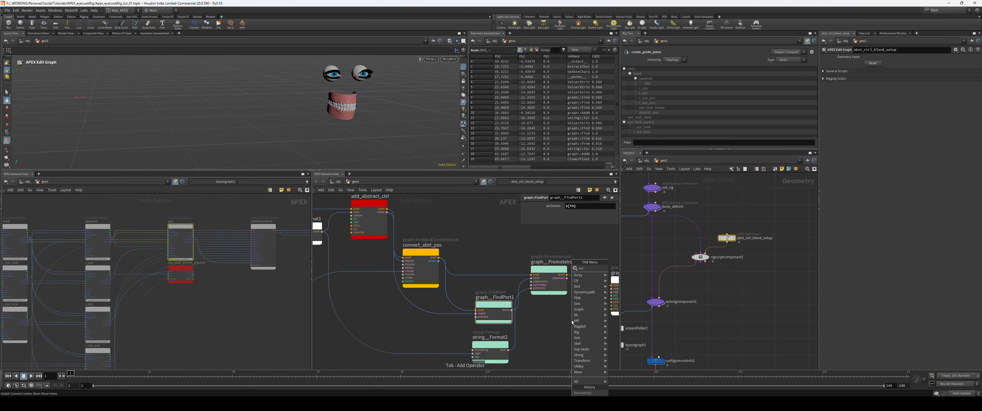
pyautogui.write('gfor')
pyautogui.press('Return')
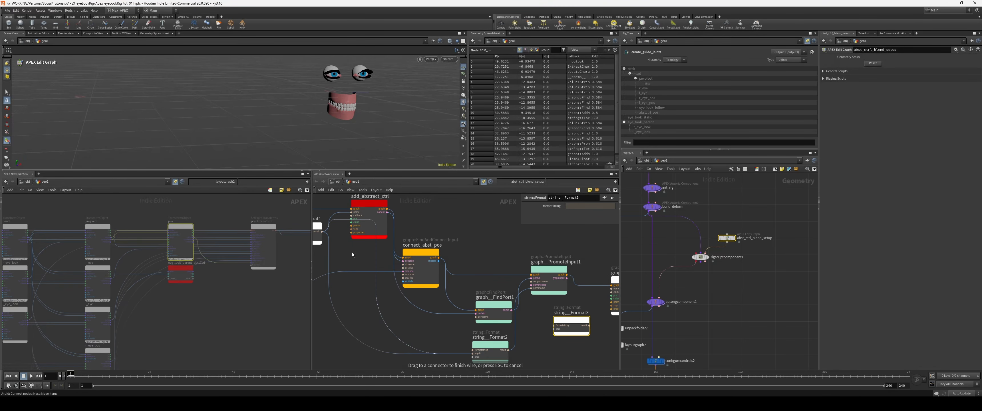
pyautogui.moveTo(322, 231); pyautogui.dragTo(553, 329)
# Step: Set string__Format3's format string to {}_clamp and wire its result into the name input of graph__AddNode1
pyautogui.moveTo(610, 339); pyautogui.dragTo(533, 332, button='middle')
pyautogui.scroll(1, 533, 332)
pyautogui.rightClick(571, 205)
pyautogui.click(576, 206)
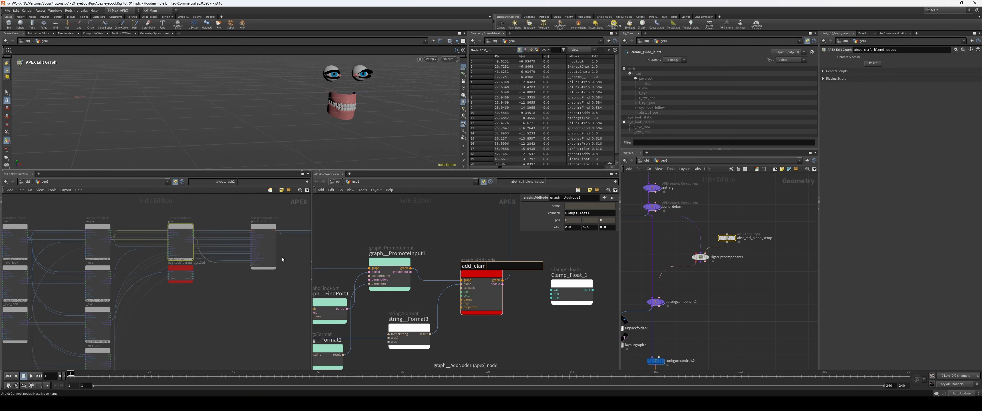
pyautogui.write('p')
pyautogui.press('Return')
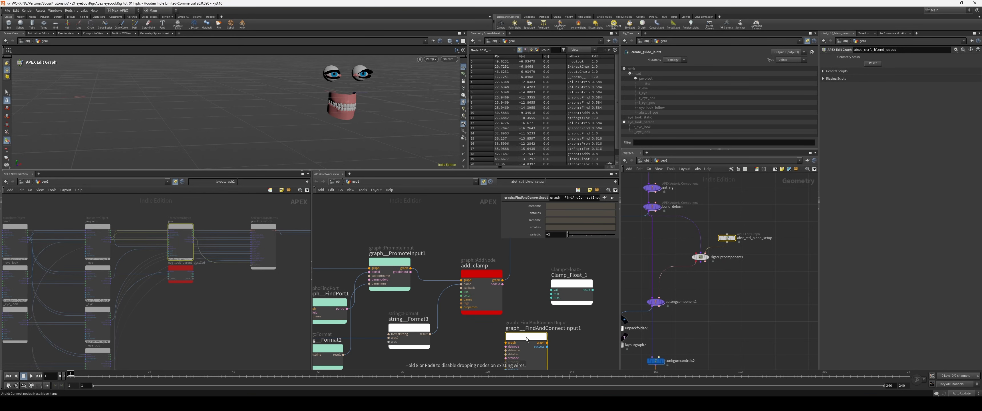
# Step: Add a graph::FindAndConnectInput node below add_clamp and route the graph connection from add_clamp through it to the graph update node
pyautogui.click(546, 342)
pyautogui.moveTo(551, 320); pyautogui.dragTo(559, 321, button='middle')
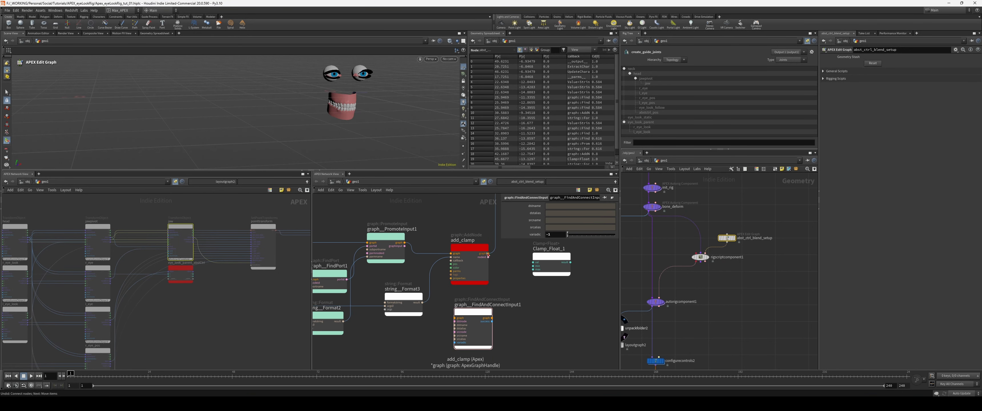
pyautogui.moveTo(487, 253); pyautogui.dragTo(454, 315)
pyautogui.moveTo(509, 311); pyautogui.dragTo(489, 328, button='middle')
pyautogui.scroll(-1, 488, 329)
pyautogui.click(472, 332)
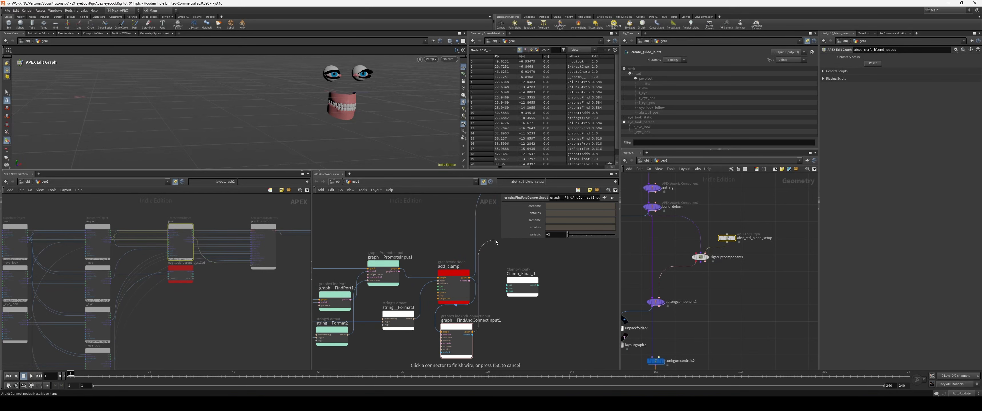
pyautogui.moveTo(498, 198); pyautogui.dragTo(477, 277, button='middle')
pyautogui.click(506, 256)
pyautogui.moveTo(497, 320); pyautogui.dragTo(528, 208, button='middle')
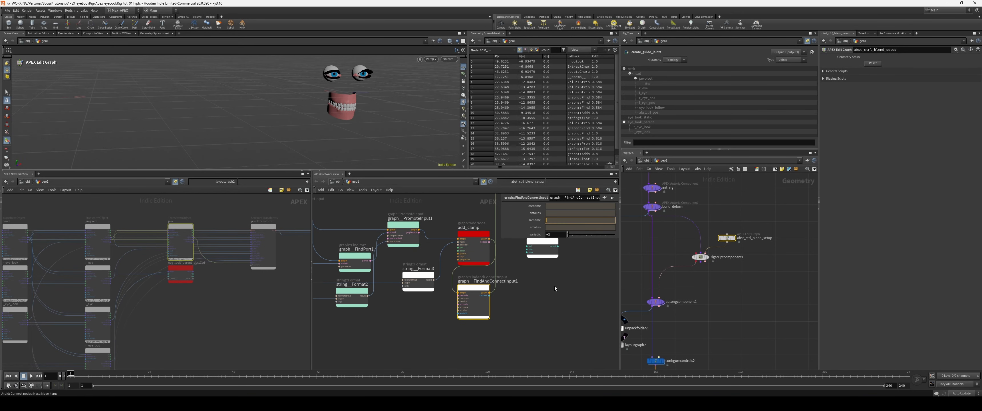
# Step: Set graph__FindAndConnectInput1's source name to x and destination name to val, checking the clamp node's ports in the layout graph
pyautogui.write('x')
pyautogui.press('Return')
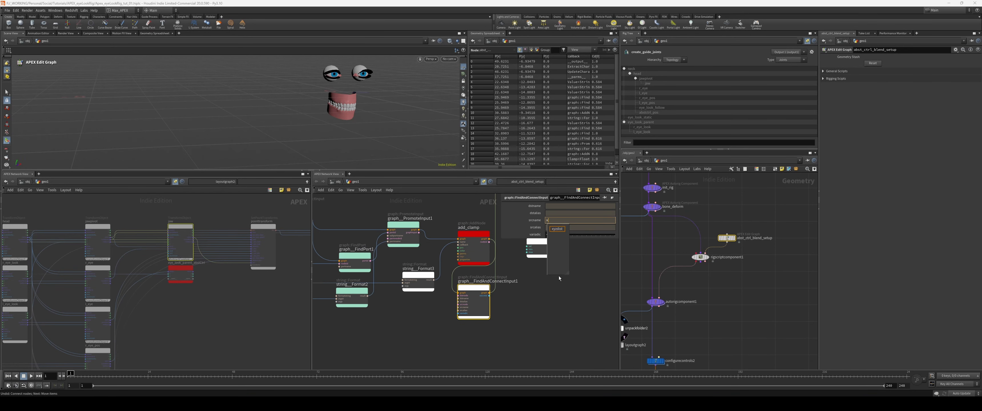
pyautogui.scroll(4, 242, 285)
pyautogui.moveTo(149, 288); pyautogui.dragTo(177, 309, button='middle')
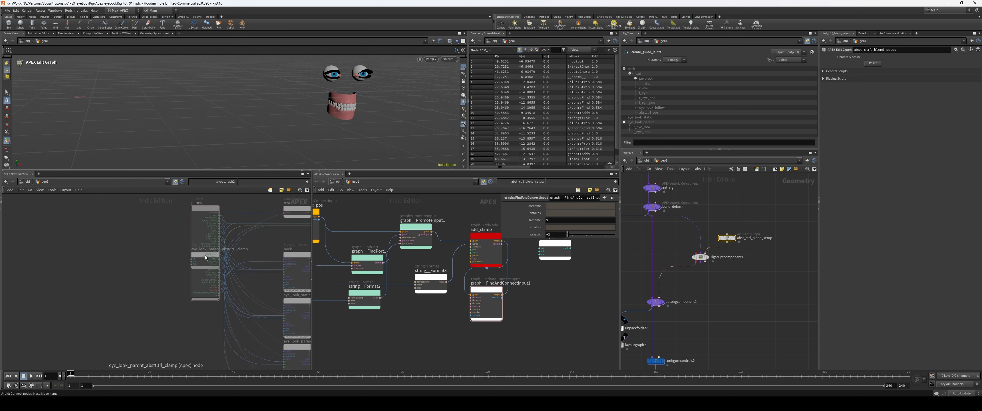
pyautogui.moveTo(205, 255); pyautogui.dragTo(163, 262)
pyautogui.scroll(2, 145, 278)
pyautogui.moveTo(577, 292); pyautogui.dragTo(442, 324, button='middle')
pyautogui.scroll(-1, 442, 303)
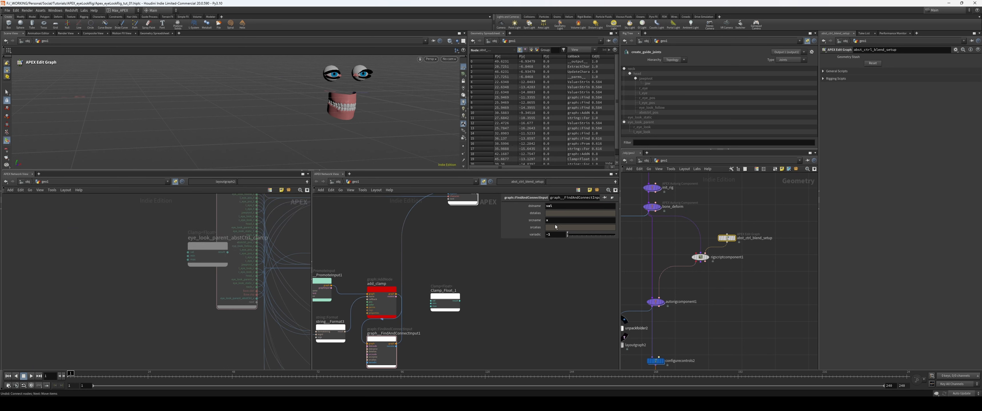
# Step: Change graph__FindAndConnectInput1's source name to x[out]
pyautogui.click(564, 220)
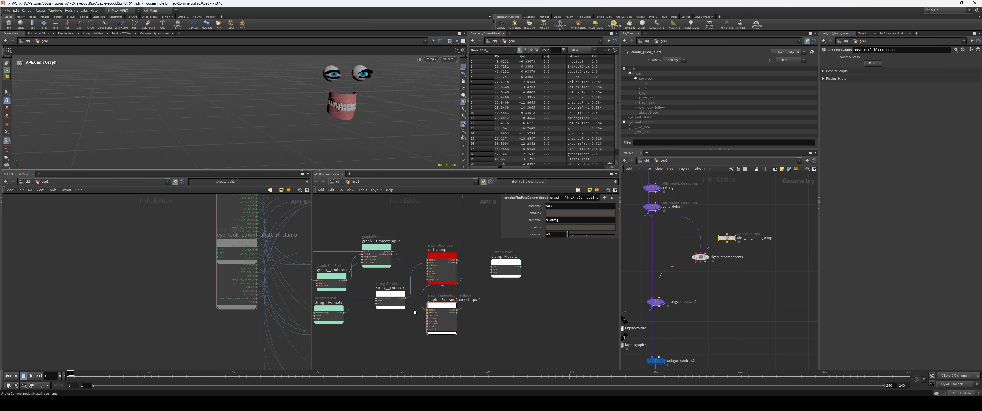
pyautogui.scroll(3, 414, 310)
pyautogui.moveTo(415, 310); pyautogui.dragTo(432, 315, button='middle')
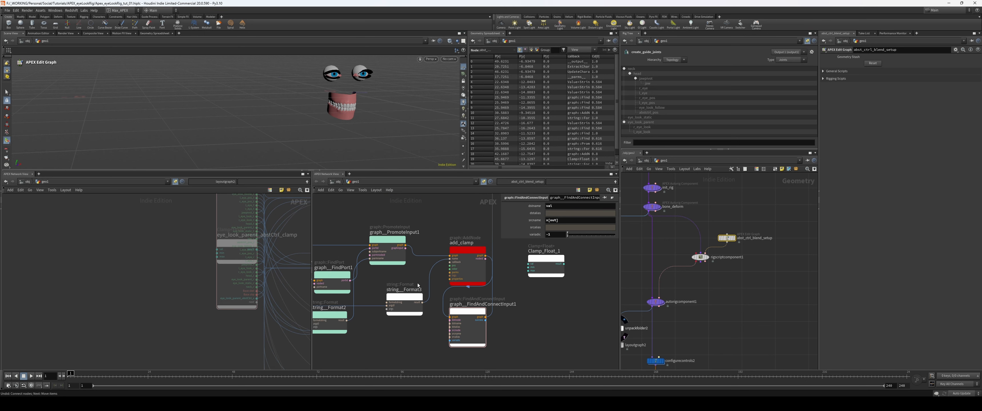
# Step: Wire add_clamp's node output and the abstract control's node output into the destination and source node inputs of graph__FindAndConnectInput1
pyautogui.scroll(1, 417, 279)
pyautogui.moveTo(417, 278); pyautogui.dragTo(438, 288, button='middle')
pyautogui.scroll(-1, 435, 289)
pyautogui.moveTo(525, 283); pyautogui.dragTo(522, 277, button='middle')
pyautogui.moveTo(506, 262); pyautogui.dragTo(469, 327)
pyautogui.moveTo(404, 290); pyautogui.dragTo(517, 330, button='middle')
pyautogui.click(401, 271)
pyautogui.moveTo(553, 351); pyautogui.dragTo(449, 271, button='middle')
pyautogui.click(477, 302)
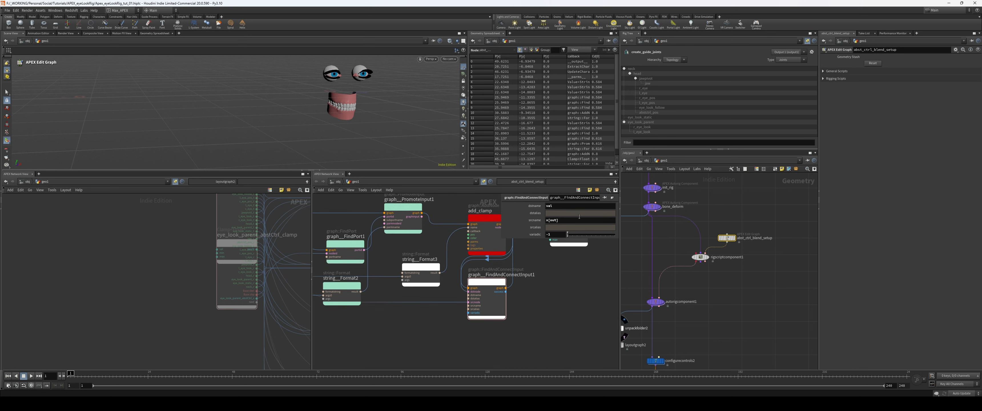
# Step: Set graph__FindAndConnectInput1's source name back to x
pyautogui.click(580, 218)
pyautogui.press('BackSpace')
pyautogui.press('BackSpace')
pyautogui.press('BackSpace')
pyautogui.press('Return')
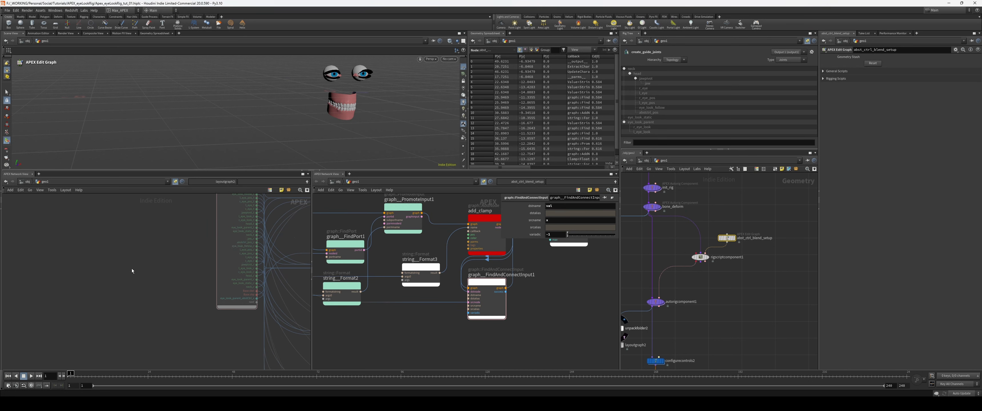
# Step: Examine how the eye_look_parent_abstCtrl_clamp node is connected in the layout graph
pyautogui.press('f')
pyautogui.scroll(3, 208, 267)
pyautogui.moveTo(208, 267); pyautogui.dragTo(192, 328, button='middle')
pyautogui.moveTo(155, 287); pyautogui.dragTo(169, 294, button='middle')
pyautogui.click(219, 248)
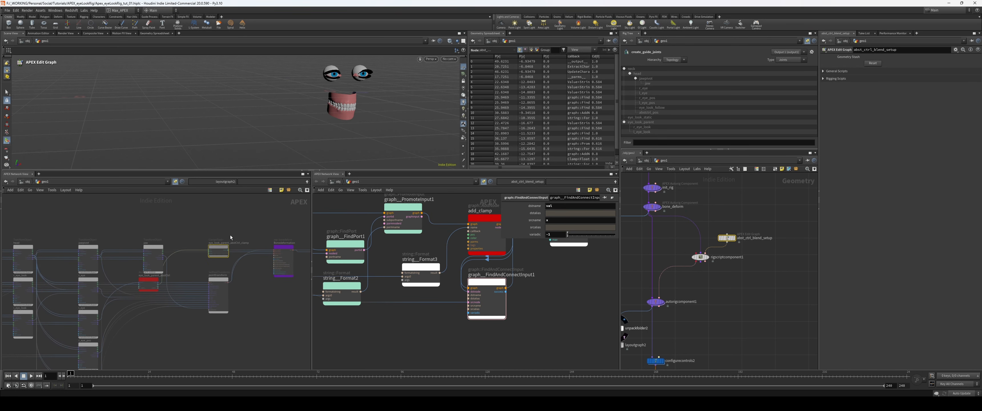
pyautogui.scroll(4, 230, 235)
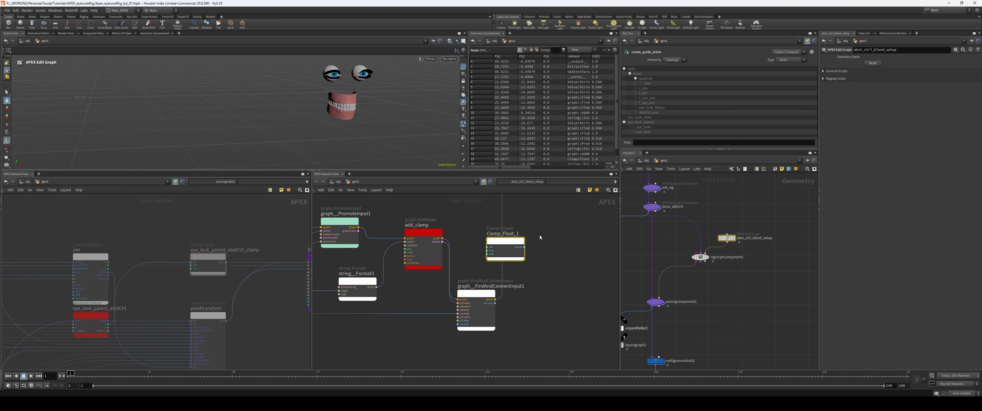
# Step: Move Clamp_Float_1 aside, then add a dict::Build node below string__Format3 and wire its output into add_clamp's parms
pyautogui.moveTo(476, 293); pyautogui.dragTo(505, 292)
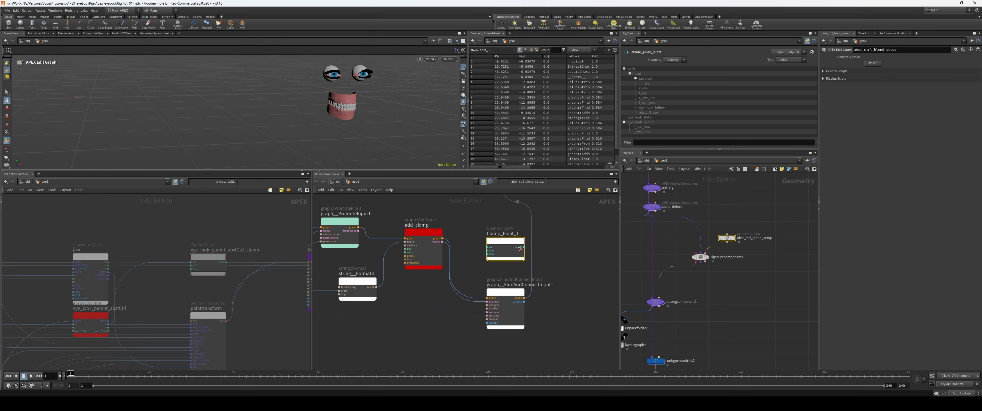
pyautogui.moveTo(506, 242); pyautogui.dragTo(578, 251)
pyautogui.moveTo(354, 321); pyautogui.dragTo(402, 317, button='middle')
pyautogui.press('Tab')
pyautogui.write('dict')
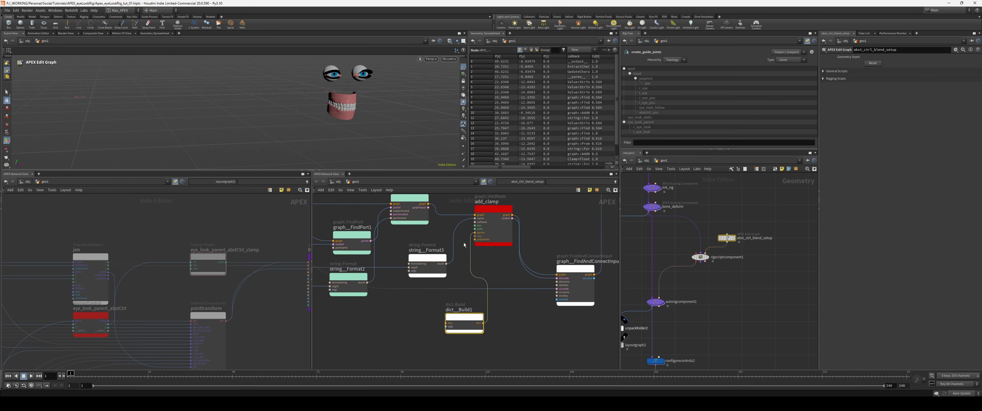
pyautogui.moveTo(399, 329); pyautogui.dragTo(443, 316, button='middle')
# Step: Add a Value<Float> node beside dict__Build1 and wire its value into the dictionary's args
pyautogui.press('Tab')
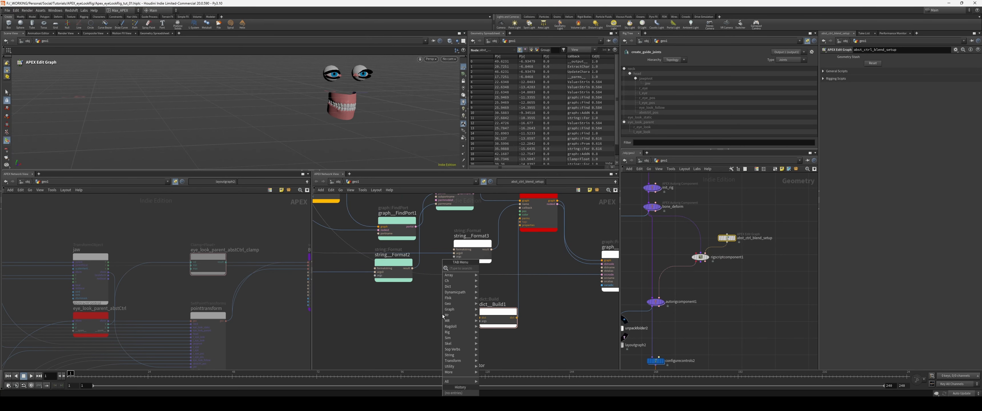
pyautogui.write('float val')
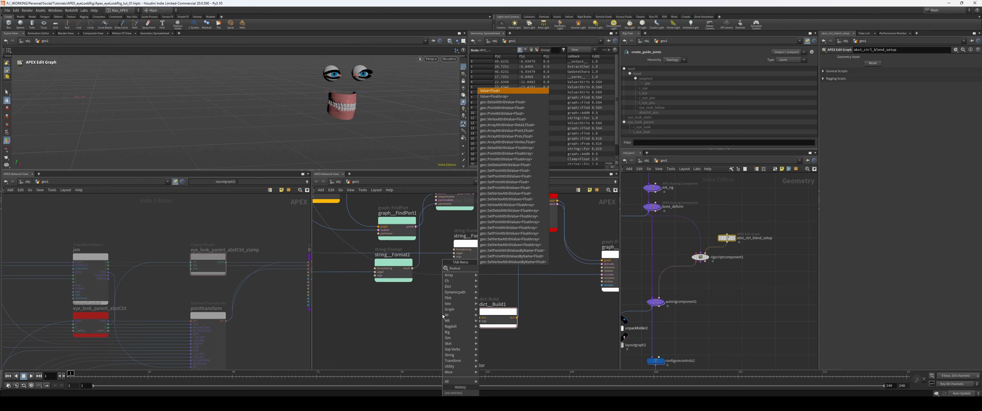
pyautogui.press('Return')
pyautogui.click(443, 316)
pyautogui.moveTo(449, 314); pyautogui.dragTo(479, 321)
# Step: Rename dict__Build1's new input to max and set Value_Float_1's parm to 1
pyautogui.scroll(3, 474, 343)
pyautogui.doubleClick(493, 307)
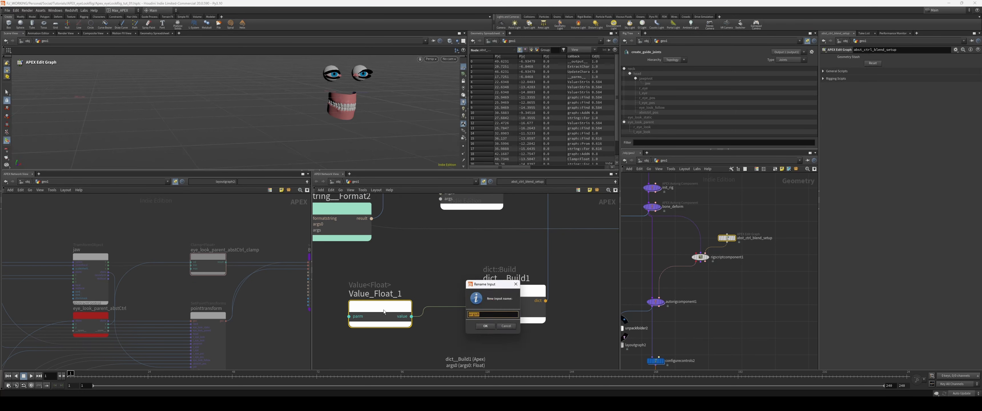
pyautogui.write('max')
pyautogui.press('Return')
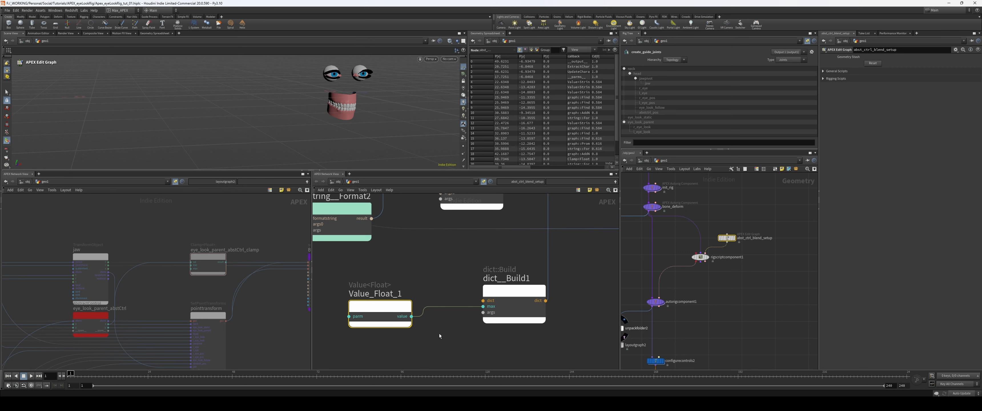
pyautogui.press('p')
pyautogui.click(580, 206)
pyautogui.write('1')
# Step: Colour the Value_Float_1 and dict__Build1 nodes green
pyautogui.moveTo(594, 298); pyautogui.dragTo(401, 330)
pyautogui.scroll(-4, 443, 326)
pyautogui.press('c')
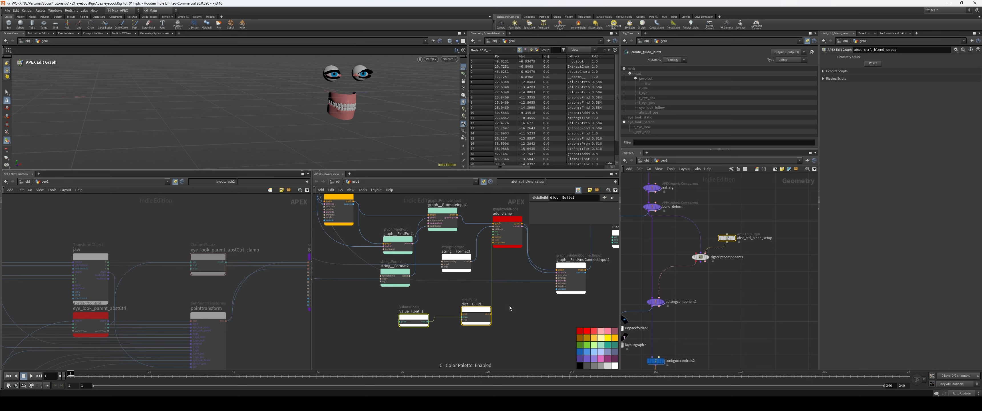
pyautogui.click(594, 345)
pyautogui.press('c')
# Step: Check the parameter values of eye_look_parent_abstCtrl_clamp in the layout graph
pyautogui.click(220, 273)
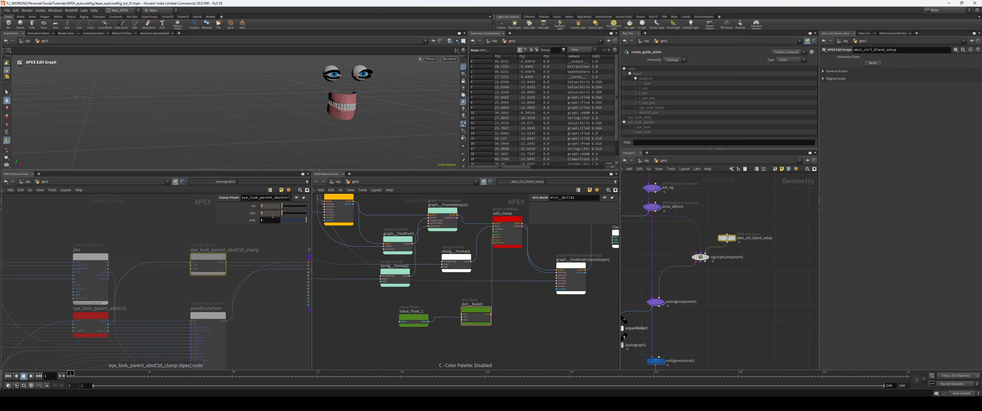
pyautogui.press('p')
pyautogui.moveTo(292, 318); pyautogui.dragTo(246, 309, button='middle')
pyautogui.scroll(-1, 234, 309)
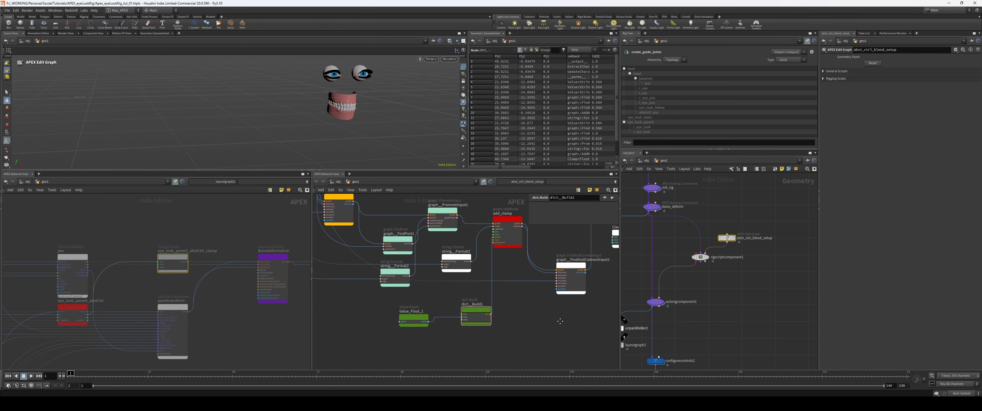
# Step: Remove the spare Clamp_Float_1 node and colour graph__FindAndConnectInput1 orange
pyautogui.scroll(-5, 560, 321)
pyautogui.moveTo(560, 321); pyautogui.dragTo(572, 346, button='middle')
pyautogui.click(586, 345)
pyautogui.press('c')
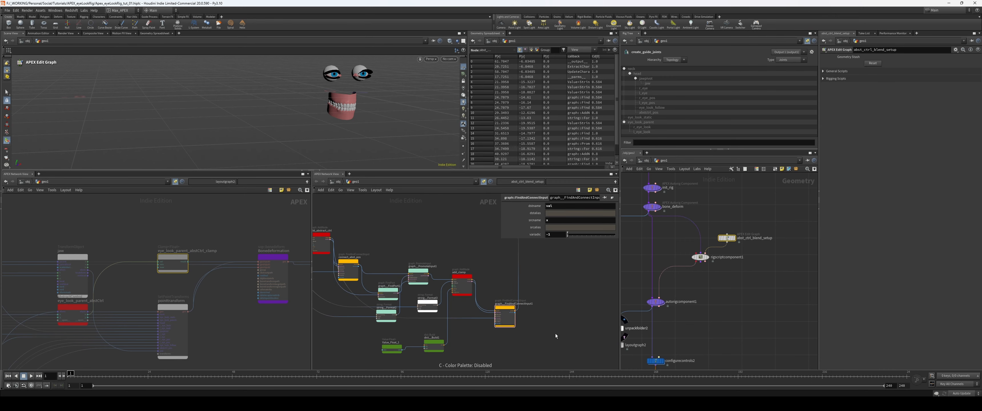
pyautogui.press('p')
pyautogui.moveTo(527, 316); pyautogui.dragTo(534, 316, button='middle')
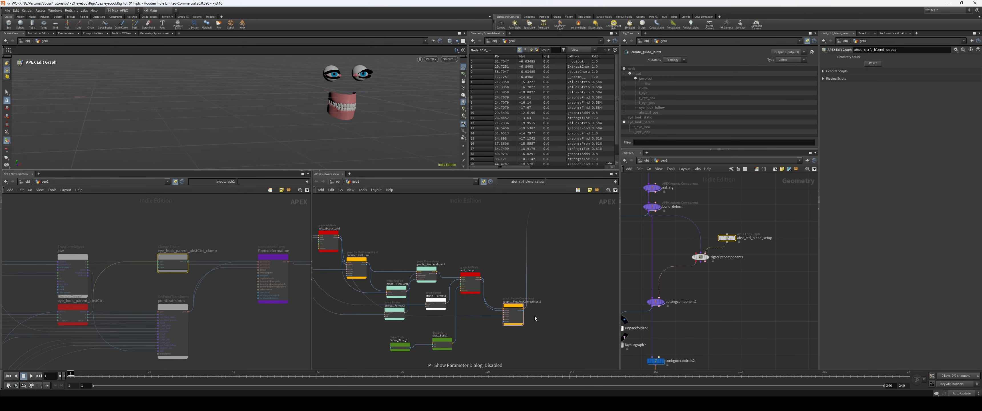
# Step: Add a graph::AddNode node after graph__FindAndConnectInput1, inserted into its outgoing graph connection
pyautogui.scroll(3, 548, 319)
pyautogui.moveTo(496, 304); pyautogui.dragTo(477, 310)
pyautogui.moveTo(543, 274); pyautogui.dragTo(544, 302, button='middle')
pyautogui.press('Tab')
pyautogui.write('addno')
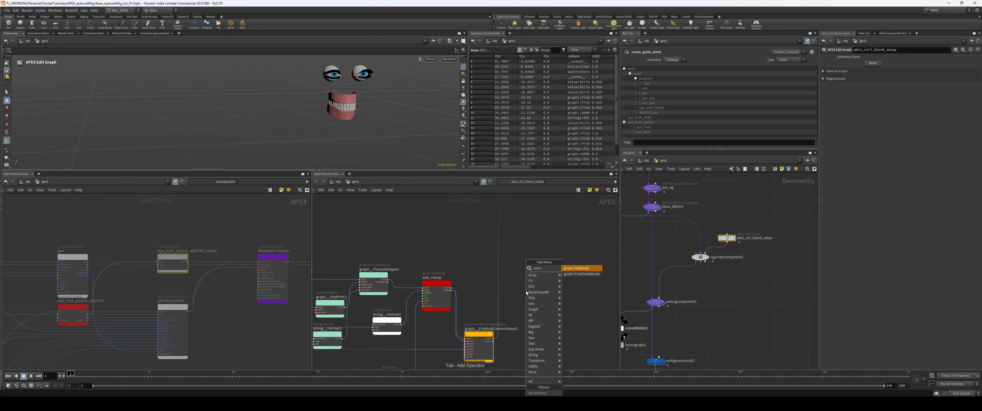
pyautogui.press('Return')
pyautogui.click(500, 252)
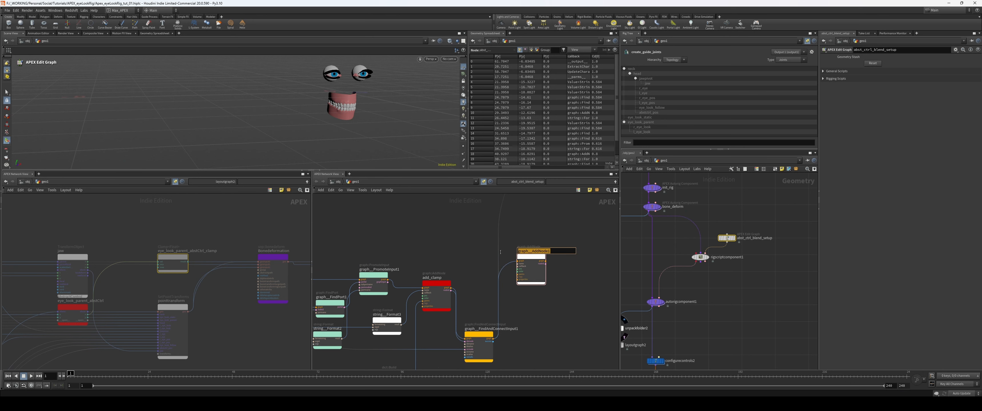
# Step: Rename the new AddNode to add_blend_node and colour it red
pyautogui.write('add_blend_node')
pyautogui.press('Return')
pyautogui.moveTo(572, 281); pyautogui.dragTo(543, 273, button='middle')
pyautogui.press('c')
pyautogui.click(580, 342)
# Step: Add a transform::Slerp<Matrix4> node next to add_blend_node as a reference for its callback name
pyautogui.scroll(1, 572, 256)
pyautogui.press('Tab')
pyautogui.write('sl')
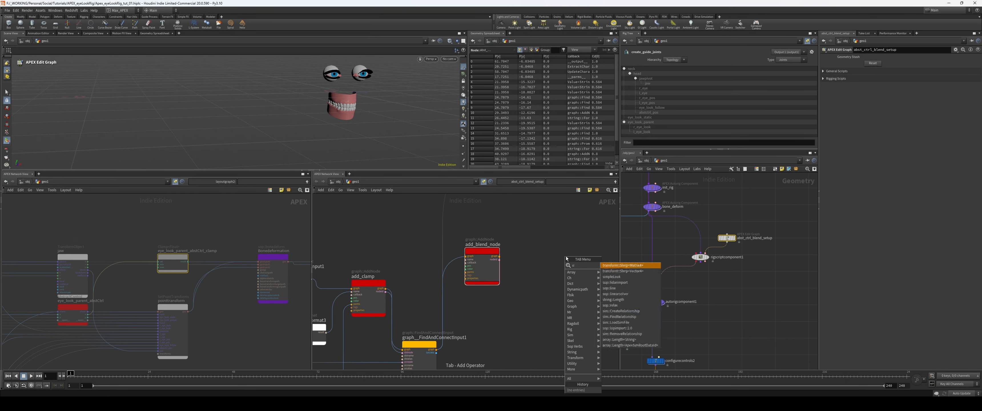
pyautogui.press('Return')
pyautogui.click(566, 263)
pyautogui.scroll(2, 572, 244)
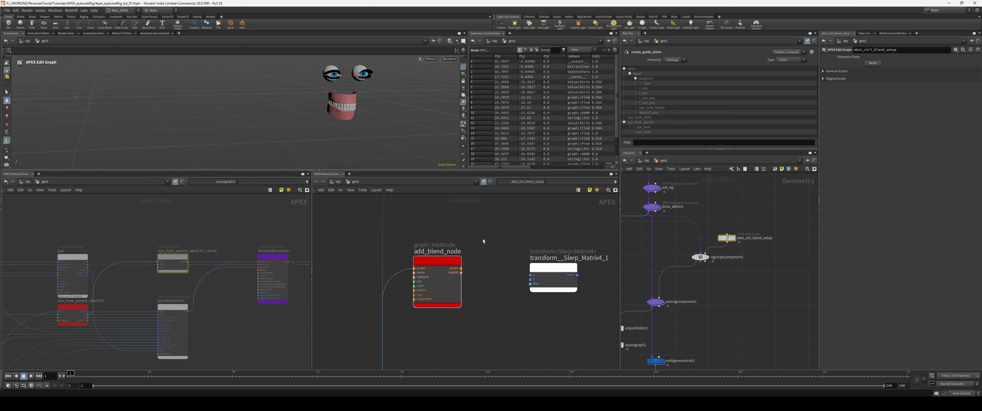
# Step: Set add_blend_node's callback to transform::Slerp<Matrix4>
pyautogui.press('p')
pyautogui.click(585, 213)
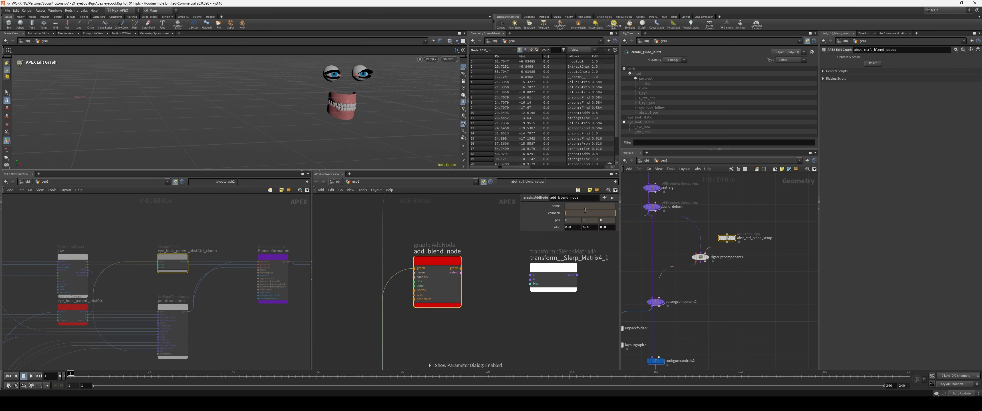
pyautogui.write('transform::Slerp<Matrix4')
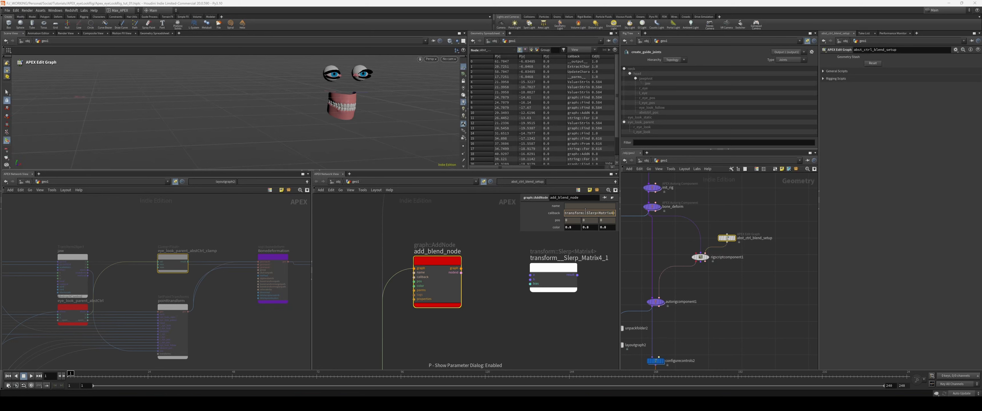
pyautogui.scroll(-5, 458, 309)
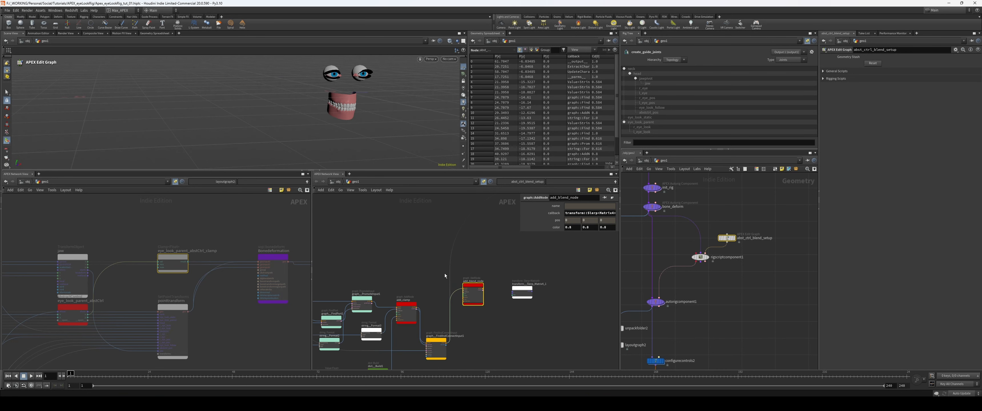
# Step: Duplicate the clamp name's string::Format node to supply a name for add_blend_node
pyautogui.moveTo(437, 293); pyautogui.dragTo(476, 256, button='middle')
pyautogui.keyDown('alt'); pyautogui.moveTo(412, 293); pyautogui.dragTo(472, 259); pyautogui.keyUp('alt')
pyautogui.scroll(3, 444, 253)
pyautogui.moveTo(442, 254); pyautogui.dragTo(597, 262, button='middle')
pyautogui.click(345, 243)
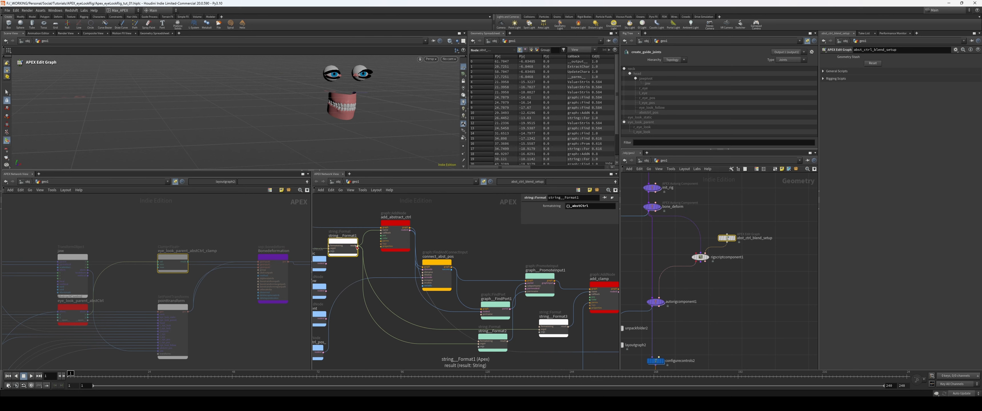
pyautogui.scroll(-4, 510, 259)
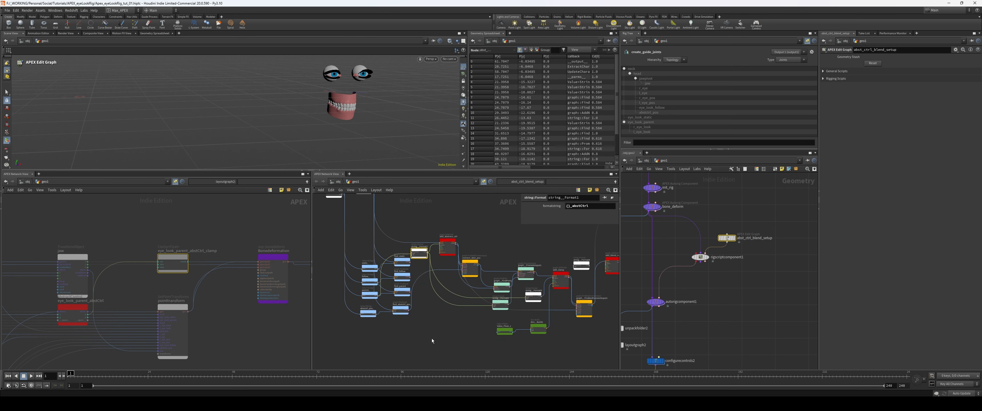
pyautogui.scroll(2, 432, 339)
pyautogui.click(433, 319)
pyautogui.moveTo(435, 317); pyautogui.dragTo(337, 323, button='middle')
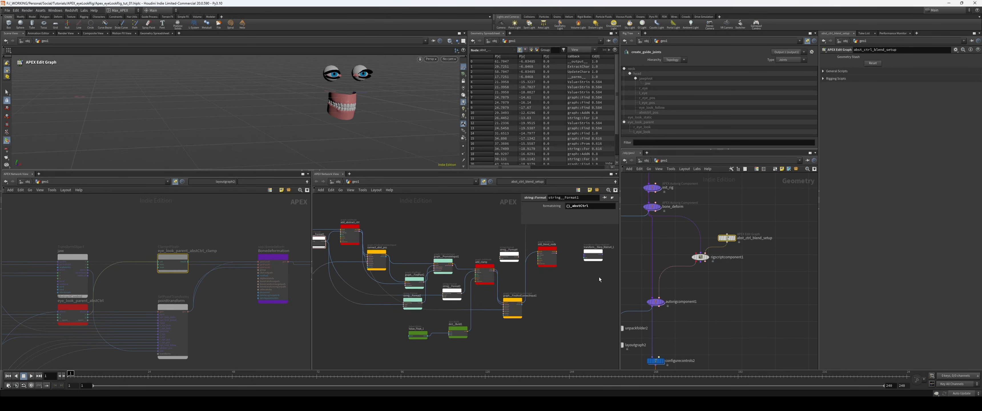
pyautogui.moveTo(595, 263); pyautogui.dragTo(530, 257, button='middle')
pyautogui.click(522, 265)
# Step: Place add_blend_node and its string::Format node below the clamp network and wire the format's argument from the blue input nodes
pyautogui.moveTo(527, 310); pyautogui.dragTo(538, 343, button='middle')
pyautogui.moveTo(551, 250); pyautogui.dragTo(568, 348)
pyautogui.moveTo(525, 348); pyautogui.dragTo(428, 290)
pyautogui.moveTo(374, 229); pyautogui.dragTo(356, 208)
pyautogui.click(551, 263)
pyautogui.moveTo(553, 263); pyautogui.dragTo(529, 270, button='middle')
pyautogui.moveTo(531, 259); pyautogui.dragTo(494, 247)
pyautogui.moveTo(493, 246); pyautogui.dragTo(474, 352)
pyautogui.moveTo(480, 329); pyautogui.dragTo(601, 287, button='middle')
pyautogui.scroll(3, 405, 248)
pyautogui.click(407, 248)
pyautogui.moveTo(485, 304); pyautogui.dragTo(316, 224, button='middle')
# Step: Set the new format node's string to {}_blend and wire its result into add_blend_node's name input
pyautogui.click(499, 260)
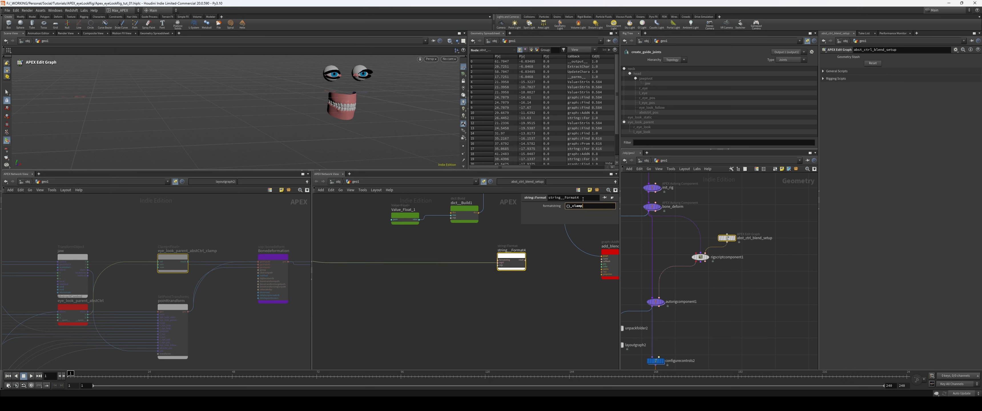
pyautogui.write('{}_blen')
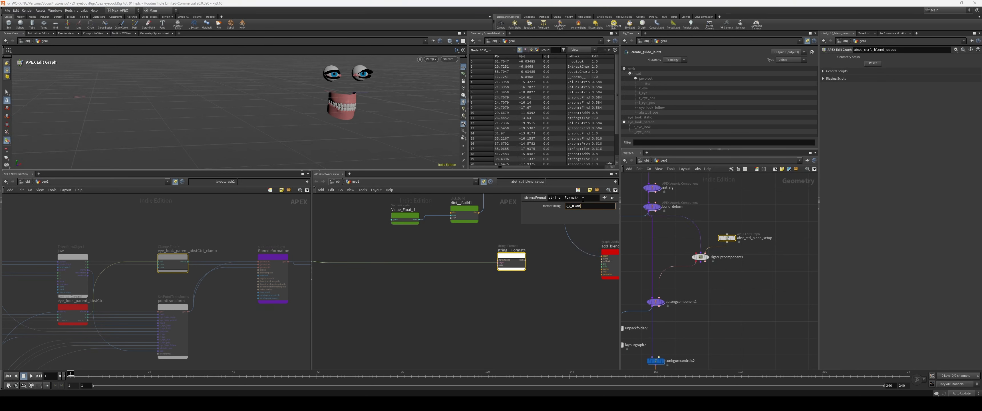
pyautogui.moveTo(553, 263); pyautogui.dragTo(429, 276, button='middle')
pyautogui.scroll(2, 438, 269)
pyautogui.click(385, 277)
pyautogui.click(498, 275)
pyautogui.moveTo(366, 278); pyautogui.dragTo(374, 300)
pyautogui.scroll(-5, 503, 308)
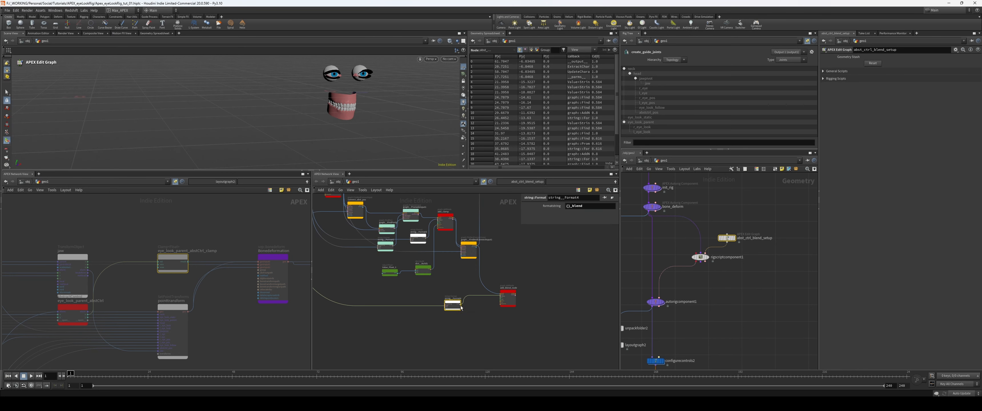
# Step: Delete the reference transform::Slerp<Matrix4> node
pyautogui.moveTo(509, 299); pyautogui.dragTo(502, 292)
pyautogui.scroll(-3, 524, 274)
pyautogui.moveTo(524, 274); pyautogui.dragTo(535, 299, button='middle')
pyautogui.scroll(2, 538, 255)
pyautogui.moveTo(538, 255); pyautogui.dragTo(477, 309, button='middle')
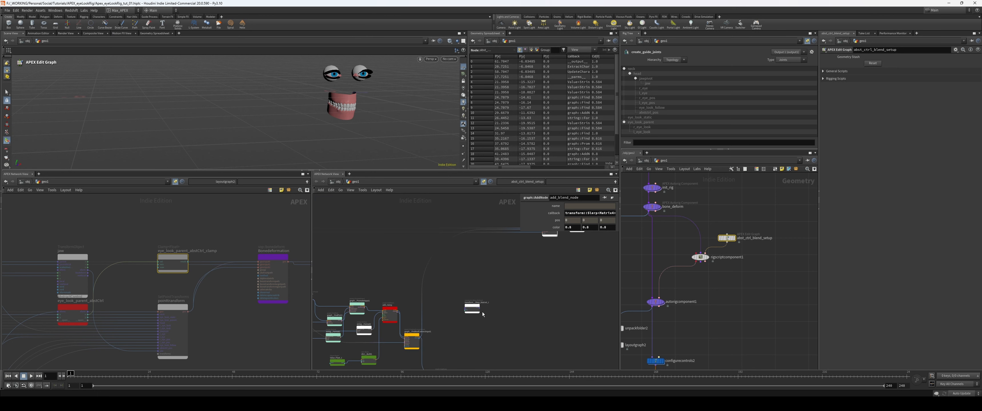
pyautogui.click(478, 306)
pyautogui.moveTo(478, 306); pyautogui.dragTo(534, 335)
pyautogui.moveTo(587, 358); pyautogui.dragTo(515, 355, button='middle')
pyautogui.press('Delete')
# Step: Move UpdateCharacterGraph1 and output closer and wire add_blend_node's graph output into UpdateCharacterGraph1's graph input
pyautogui.moveTo(467, 210); pyautogui.dragTo(530, 244)
pyautogui.moveTo(482, 226); pyautogui.dragTo(461, 338)
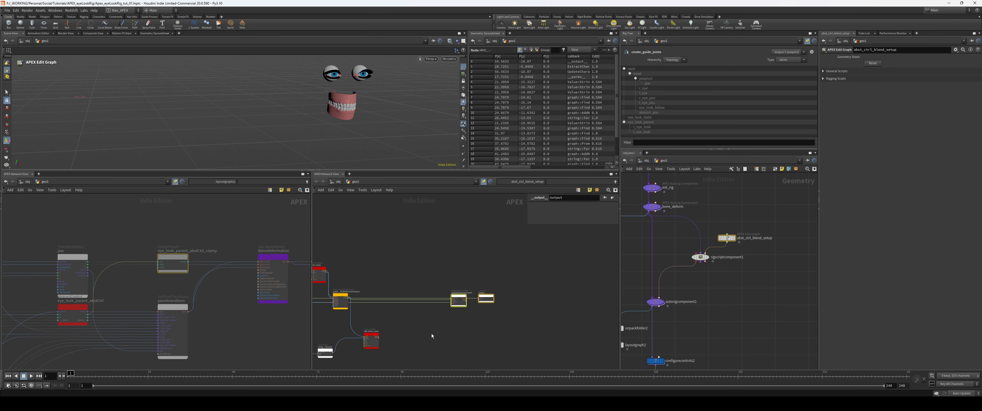
pyautogui.moveTo(431, 334); pyautogui.dragTo(454, 305, button='middle')
pyautogui.scroll(2, 441, 307)
pyautogui.click(441, 306)
pyautogui.click(391, 307)
pyautogui.scroll(4, 441, 296)
pyautogui.moveTo(491, 271); pyautogui.dragTo(424, 303, button='middle')
pyautogui.click(488, 248)
# Step: Examine the generated _blend node and its ports in the layout graph
pyautogui.moveTo(229, 311); pyautogui.dragTo(294, 292, button='middle')
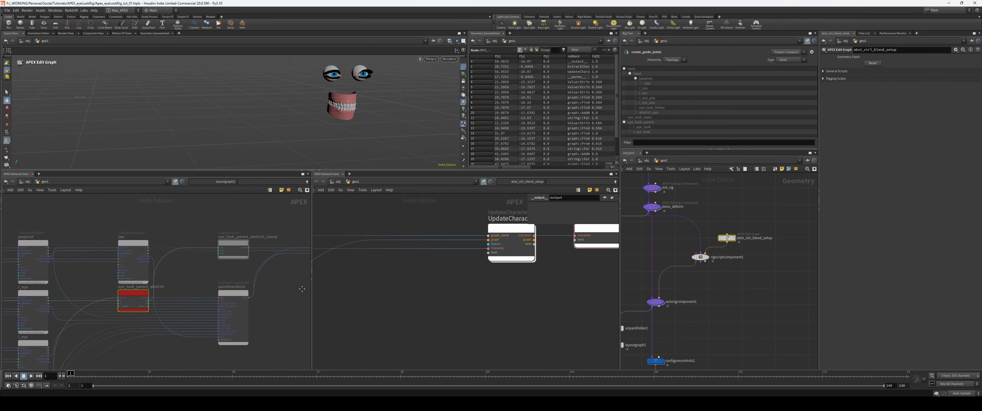
pyautogui.scroll(-7, 279, 281)
pyautogui.scroll(7, 127, 267)
pyautogui.moveTo(223, 238); pyautogui.dragTo(180, 243)
pyautogui.scroll(3, 168, 254)
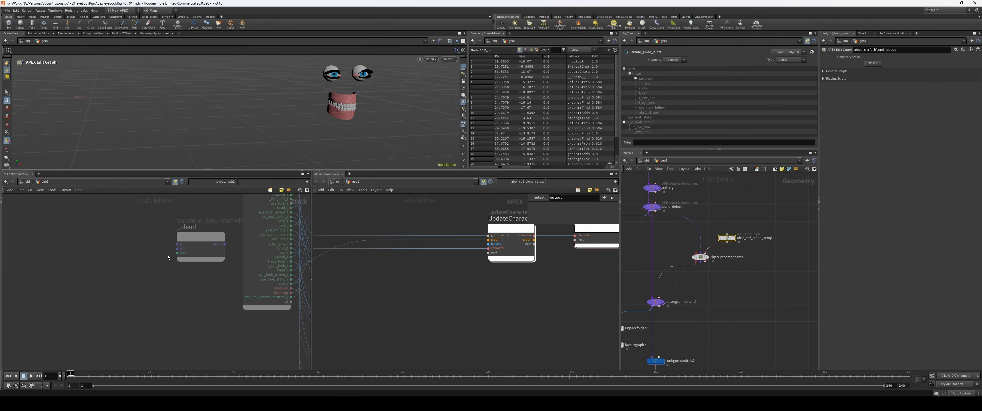
pyautogui.moveTo(167, 256); pyautogui.dragTo(125, 263, button='middle')
pyautogui.scroll(-5, 412, 301)
# Step: Add two TransformObject nodes stacked in the empty area below add_blend_node as a reference example
pyautogui.moveTo(444, 337); pyautogui.dragTo(442, 264, button='middle')
pyautogui.press('Tab')
pyautogui.write('transformo')
pyautogui.press('Return')
pyautogui.press('p')
pyautogui.keyDown('alt'); pyautogui.moveTo(387, 274); pyautogui.dragTo(390, 314); pyautogui.keyUp('alt')
pyautogui.moveTo(412, 273); pyautogui.dragTo(363, 287)
# Step: Add a transform::Slerp<Matrix4> node beside the two TransformObject nodes and a third TransformObject after it
pyautogui.click(441, 277)
pyautogui.press('Tab')
pyautogui.write('matr')
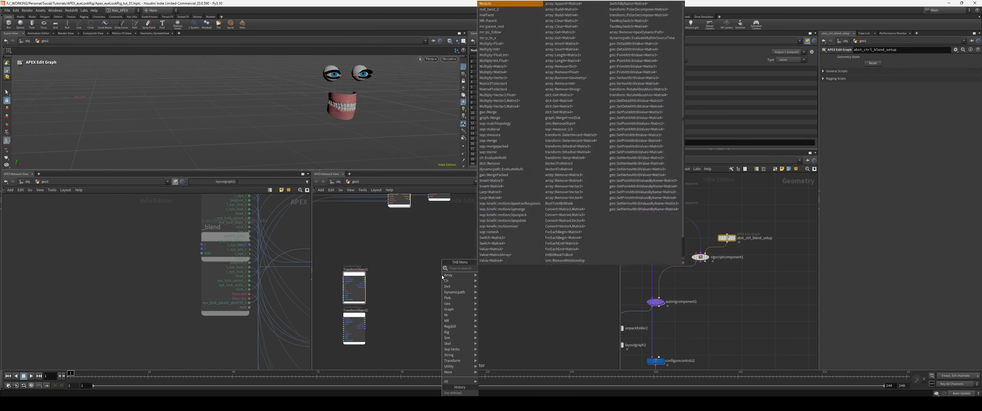
pyautogui.write(' slerp')
pyautogui.press('Return')
pyautogui.click(442, 278)
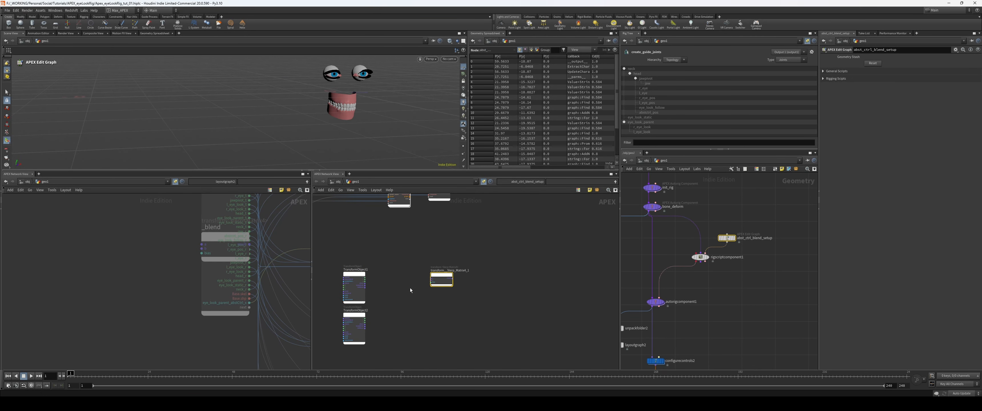
pyautogui.moveTo(439, 278); pyautogui.dragTo(427, 284)
pyautogui.keyDown('alt'); pyautogui.moveTo(353, 288); pyautogui.dragTo(446, 279); pyautogui.keyUp('alt')
pyautogui.scroll(5, 392, 294)
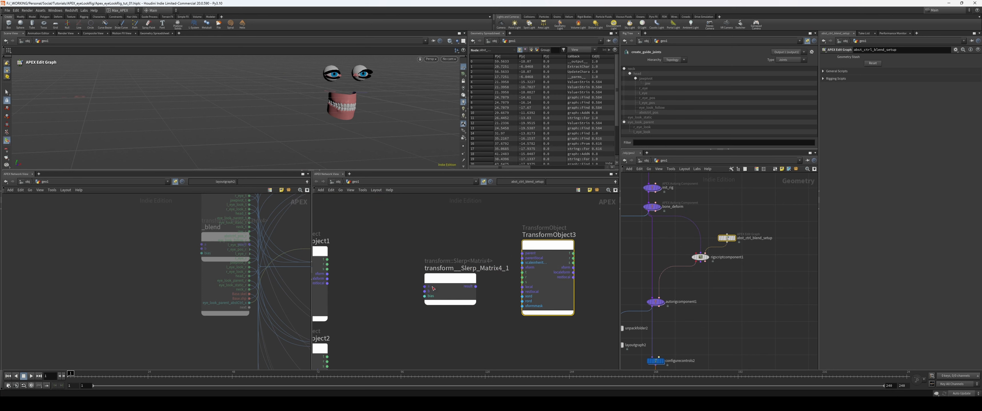
# Step: Wire the two stacked TransformObject nodes into the Slerp node's a and b inputs and its result into the third TransformObject
pyautogui.moveTo(373, 275); pyautogui.dragTo(412, 267, button='middle')
pyautogui.moveTo(366, 266); pyautogui.dragTo(370, 343)
pyautogui.scroll(1, 407, 296)
pyautogui.moveTo(526, 264); pyautogui.dragTo(426, 282, button='middle')
pyautogui.moveTo(440, 264); pyautogui.dragTo(495, 271)
pyautogui.moveTo(513, 218); pyautogui.dragTo(532, 228)
pyautogui.moveTo(462, 311); pyautogui.dragTo(500, 312, button='middle')
pyautogui.scroll(-4, 500, 312)
pyautogui.moveTo(441, 331); pyautogui.dragTo(476, 295, button='middle')
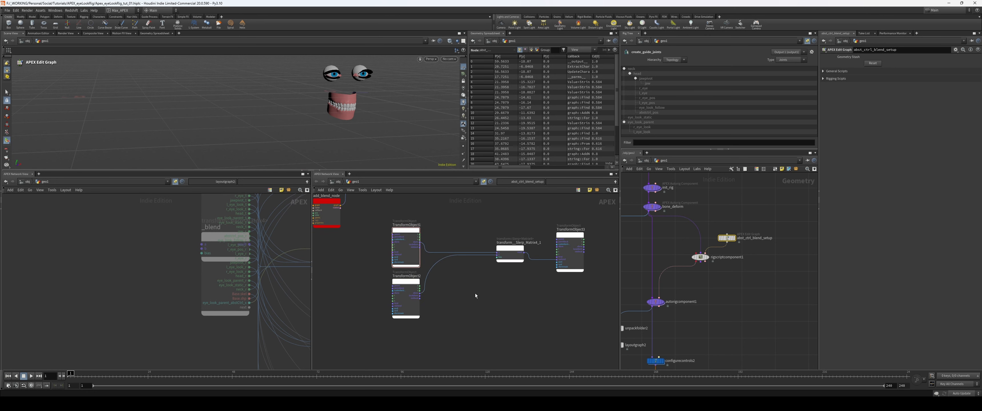
# Step: Add a Clamp<Float> node below the reference Slerp node and wire its result into the Slerp's bias input
pyautogui.press('Tab')
pyautogui.write('clamp')
pyautogui.press('Return')
pyautogui.click(476, 295)
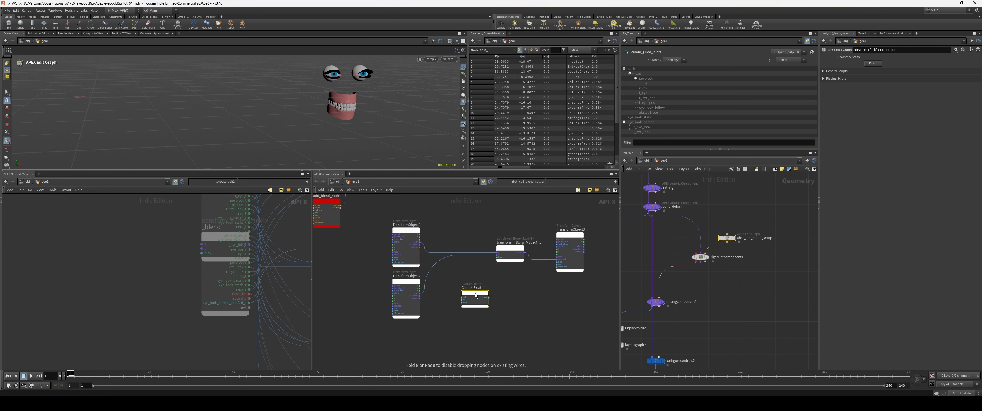
pyautogui.scroll(4, 484, 288)
pyautogui.moveTo(476, 295); pyautogui.dragTo(494, 251)
pyautogui.moveTo(511, 282); pyautogui.dragTo(503, 286, button='right')
pyautogui.moveTo(463, 287); pyautogui.dragTo(463, 294)
pyautogui.moveTo(515, 284); pyautogui.dragTo(482, 301, button='middle')
pyautogui.moveTo(482, 301); pyautogui.dragTo(482, 301, button='right')
pyautogui.moveTo(486, 255); pyautogui.dragTo(478, 254)
pyautogui.moveTo(451, 245); pyautogui.dragTo(446, 251, button='middle')
pyautogui.moveTo(446, 251); pyautogui.dragTo(431, 242, button='right')
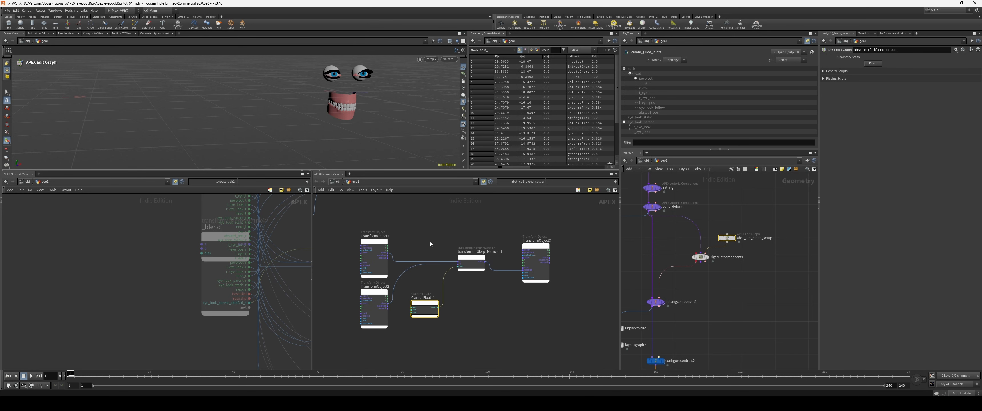
pyautogui.moveTo(430, 242); pyautogui.dragTo(425, 261, button='middle')
# Step: Add a graph::FindAndConnectInput node after add_blend_node and feed it add_blend_node's graph output
pyautogui.moveTo(583, 237); pyautogui.dragTo(405, 323)
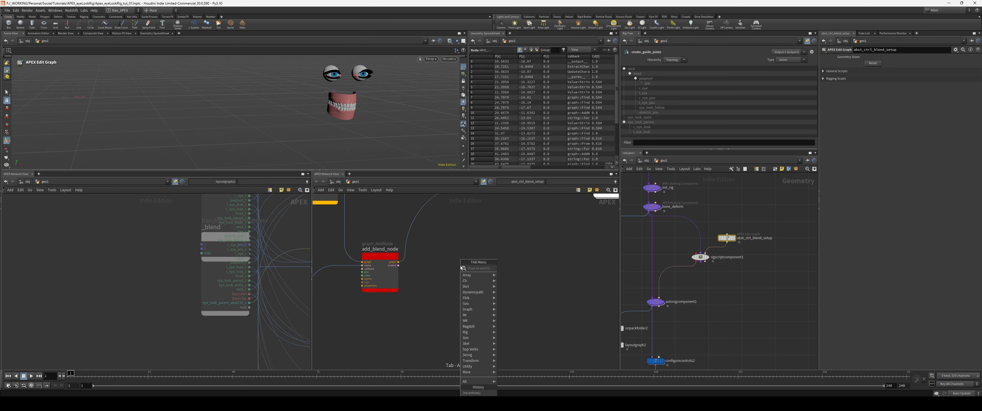
pyautogui.write('findand')
pyautogui.press('Return')
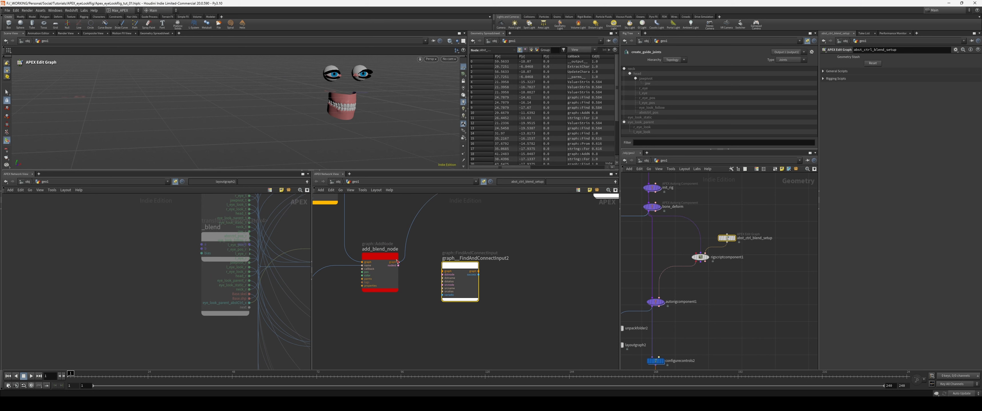
pyautogui.click(469, 259)
pyautogui.moveTo(582, 321); pyautogui.dragTo(519, 268, button='middle')
pyautogui.scroll(-4, 511, 248)
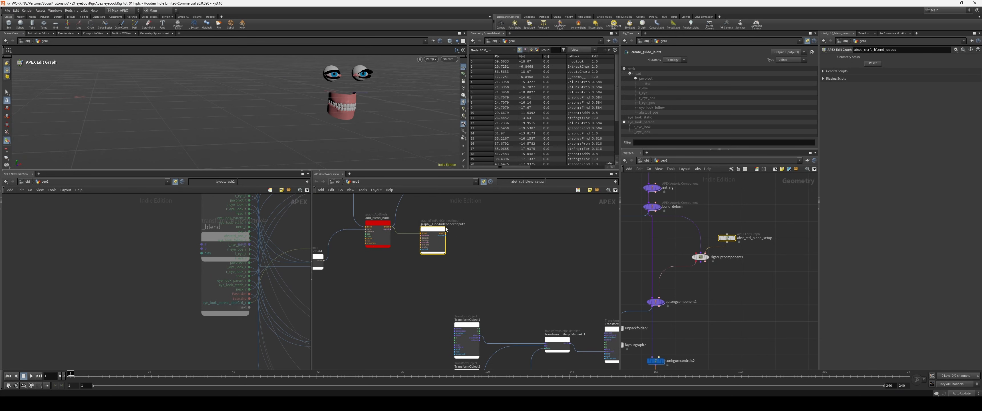
# Step: Rename the new FindAndConnectInput node to connect_follow
pyautogui.click(433, 225)
pyautogui.write('connect_foll')
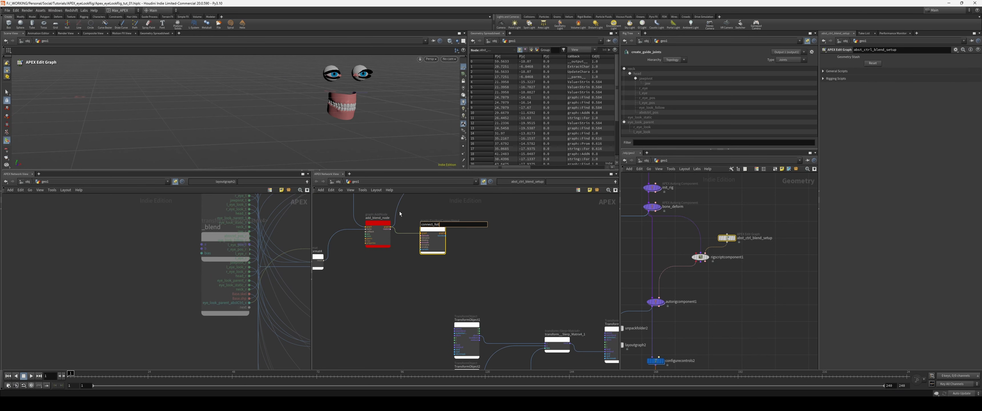
pyautogui.write('ow')
pyautogui.press('Return')
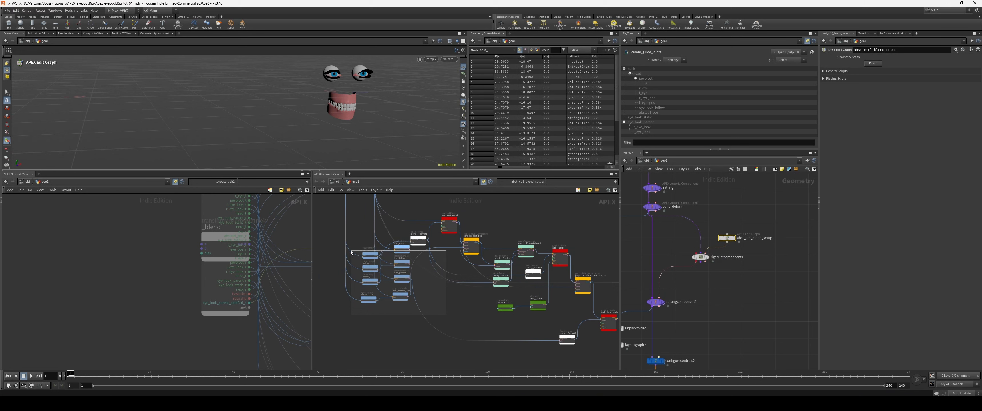
# Step: Tidy the graph by moving the blue input nodes lower and shifting the abstract control and clamp nodes upward
pyautogui.moveTo(400, 257); pyautogui.dragTo(399, 294)
pyautogui.moveTo(466, 318); pyautogui.dragTo(411, 309, button='middle')
pyautogui.scroll(-4, 411, 309)
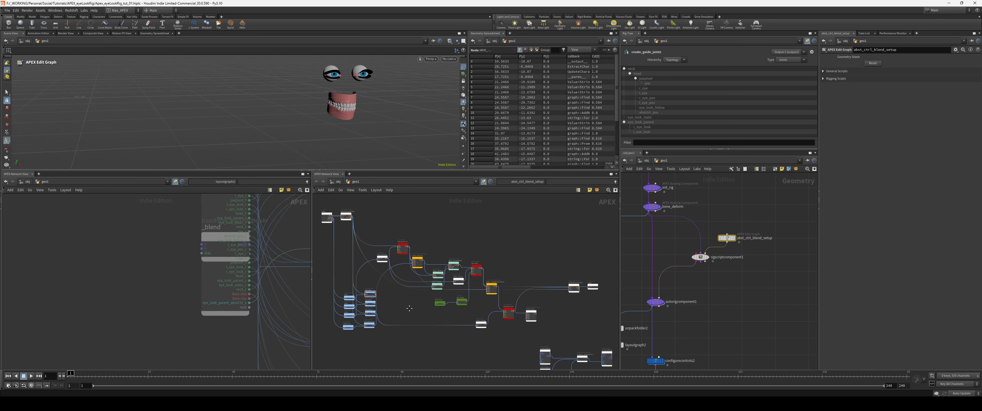
pyautogui.moveTo(510, 220); pyautogui.dragTo(399, 304)
pyautogui.moveTo(440, 305); pyautogui.dragTo(440, 297)
pyautogui.click(387, 260)
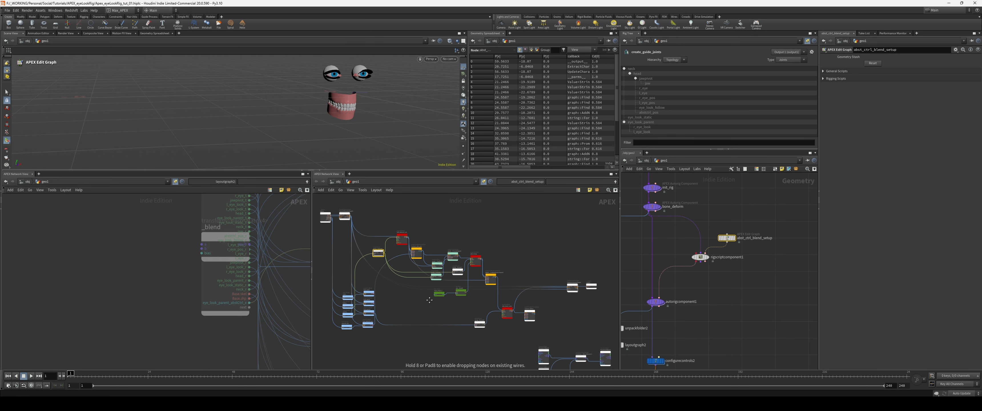
# Step: Wire the follow source from the blue input nodes into connect_follow's source node input
pyautogui.scroll(6, 378, 305)
pyautogui.click(354, 279)
pyautogui.moveTo(520, 312); pyautogui.dragTo(385, 272, button='middle')
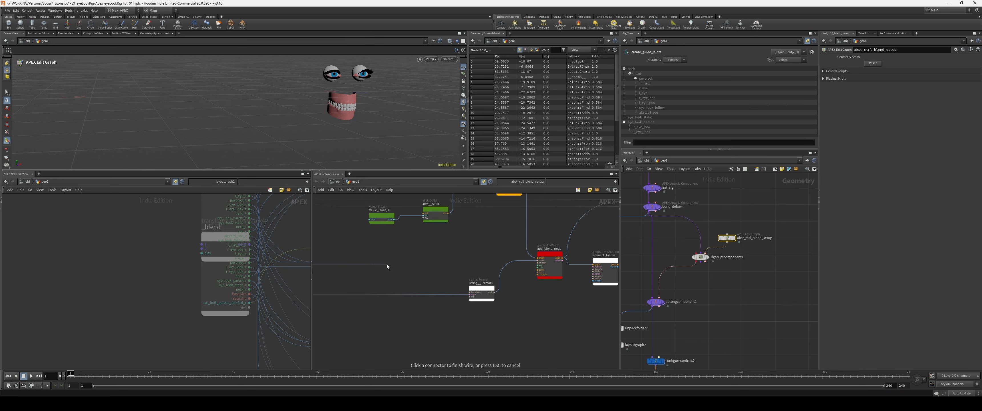
pyautogui.moveTo(594, 263); pyautogui.dragTo(525, 272, button='middle')
pyautogui.scroll(3, 525, 271)
pyautogui.click(523, 282)
# Step: Wire add_blend_node's node output into connect_follow's destination node input
pyautogui.moveTo(500, 233); pyautogui.dragTo(482, 281, button='middle')
pyautogui.moveTo(462, 313); pyautogui.dragTo(453, 302)
pyautogui.moveTo(477, 290); pyautogui.dragTo(462, 276, button='middle')
pyautogui.scroll(1, 463, 276)
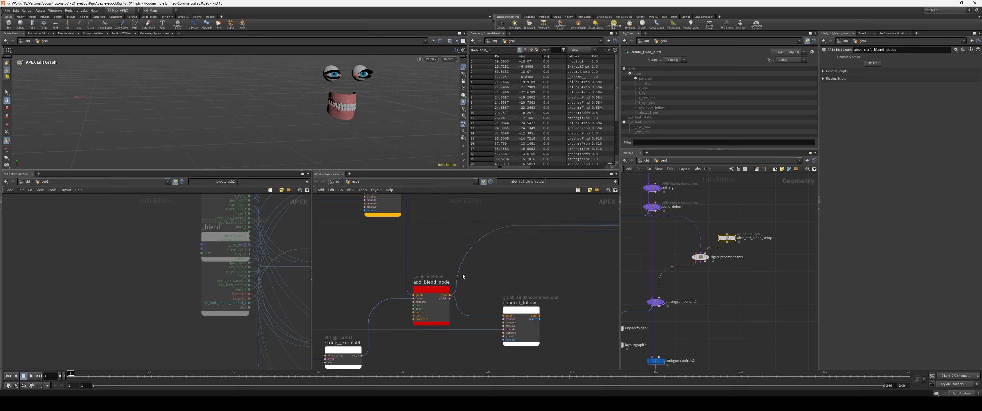
pyautogui.moveTo(449, 298); pyautogui.dragTo(496, 320)
pyautogui.click(496, 320)
pyautogui.moveTo(515, 310); pyautogui.dragTo(493, 294, button='middle')
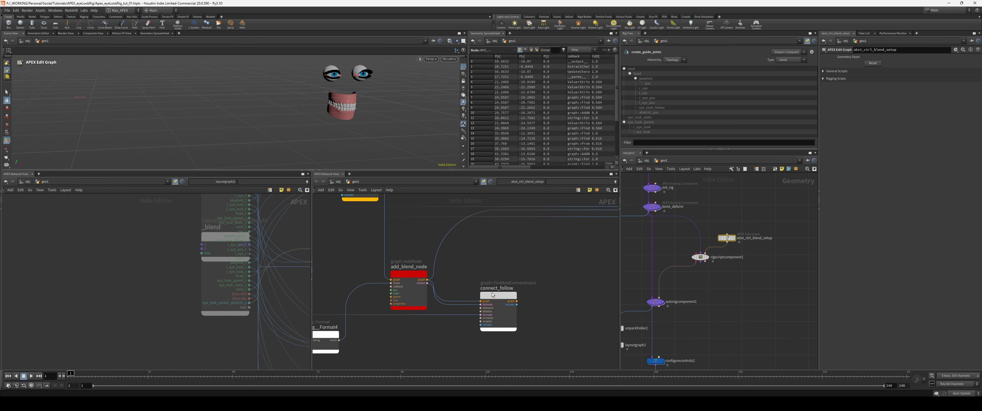
# Step: Colour the reference TransformObject1 node blue and set connect_follow's destination name to a and source name to xform
pyautogui.moveTo(551, 359); pyautogui.dragTo(389, 300, button='middle')
pyautogui.moveTo(452, 264); pyautogui.dragTo(478, 365, button='middle')
pyautogui.moveTo(436, 284); pyautogui.dragTo(492, 338, button='middle')
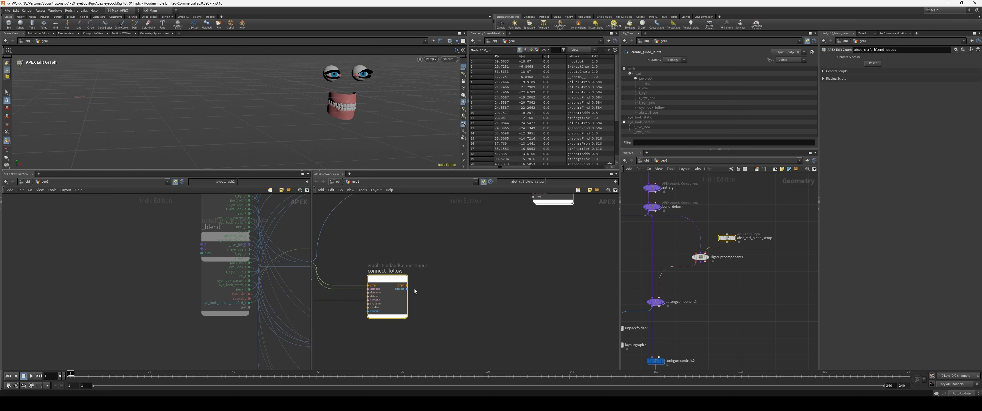
pyautogui.press('p')
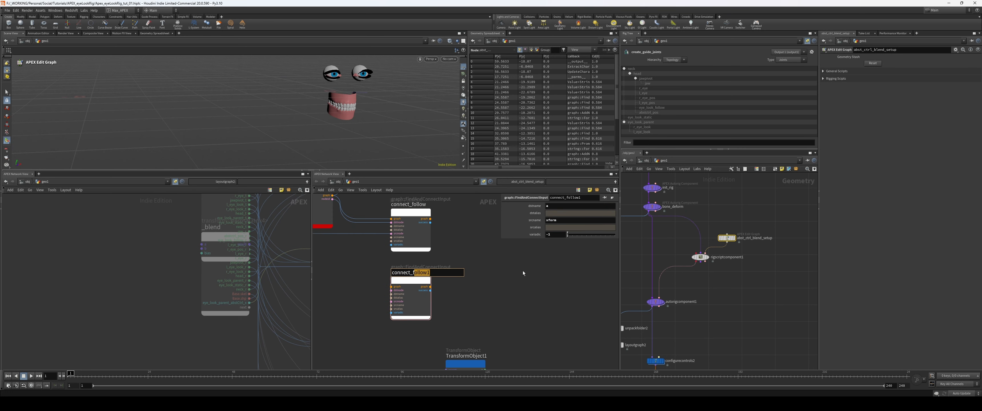
# Step: Duplicate connect_follow as connect_static with destination name b, wired from connect_follow's graph and add_blend_node's node output
pyautogui.write('static')
pyautogui.press('Return')
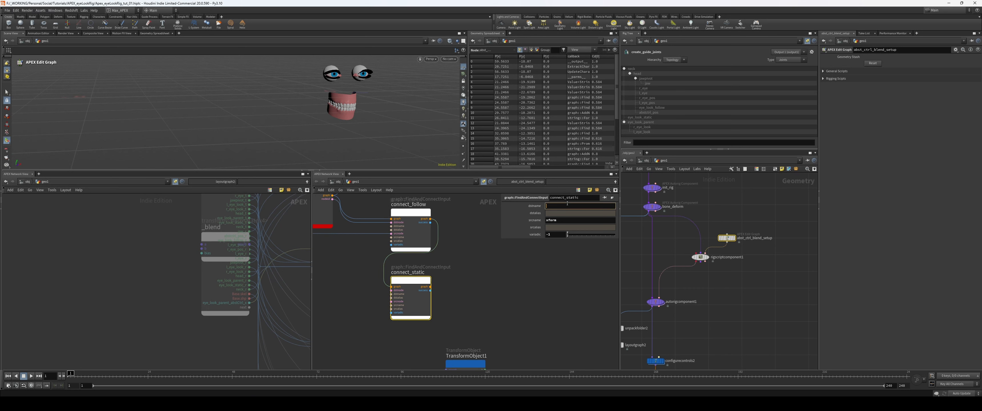
pyautogui.moveTo(342, 257); pyautogui.dragTo(379, 276, button='middle')
pyautogui.moveTo(370, 218); pyautogui.dragTo(428, 309)
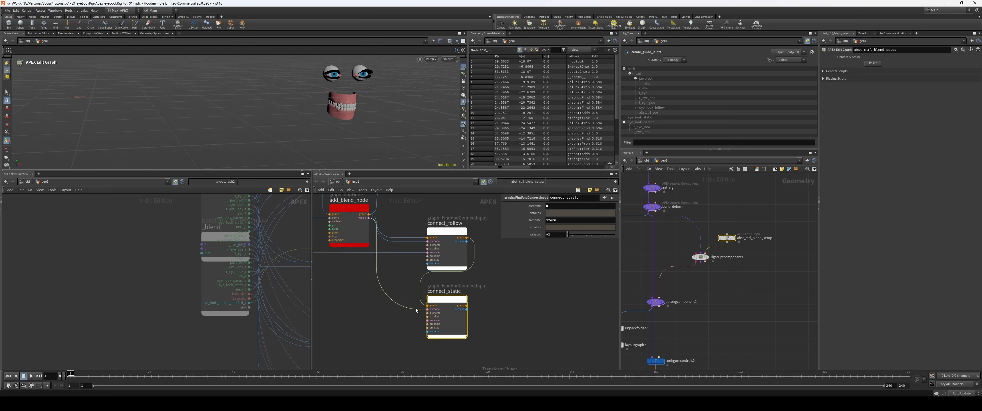
# Step: Wire the static source from the blue input nodes into connect_static's source node input
pyautogui.moveTo(339, 319); pyautogui.dragTo(478, 312, button='middle')
pyautogui.scroll(-5, 478, 313)
pyautogui.scroll(4, 458, 293)
pyautogui.click(415, 244)
pyautogui.moveTo(514, 277); pyautogui.dragTo(375, 231, button='middle')
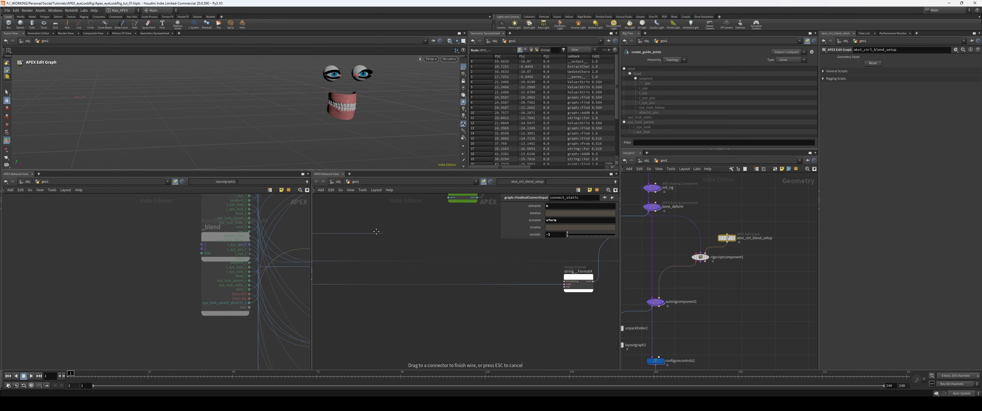
pyautogui.moveTo(580, 326); pyautogui.dragTo(436, 300, button='middle')
pyautogui.moveTo(542, 309); pyautogui.dragTo(423, 305, button='middle')
pyautogui.scroll(3, 423, 305)
pyautogui.click(434, 280)
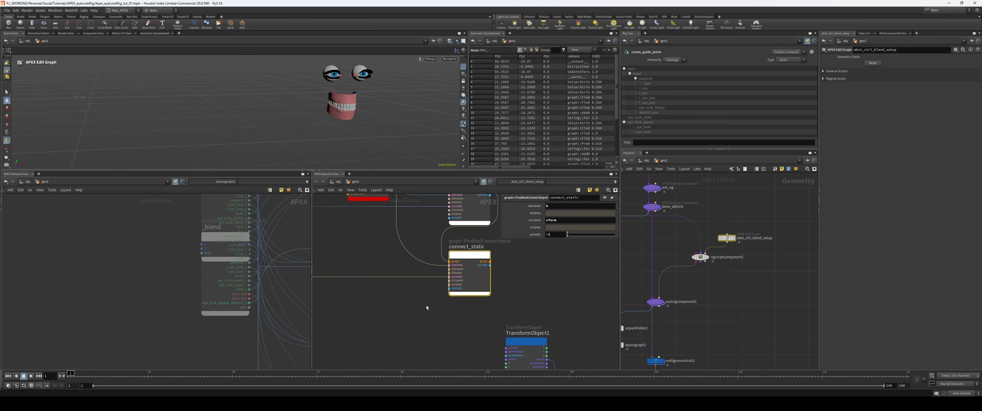
# Step: Wire connect_static's graph output into UpdateCharacterGraph1's graph input
pyautogui.moveTo(528, 250); pyautogui.dragTo(450, 329, button='middle')
pyautogui.click(444, 291)
pyautogui.scroll(-3, 487, 269)
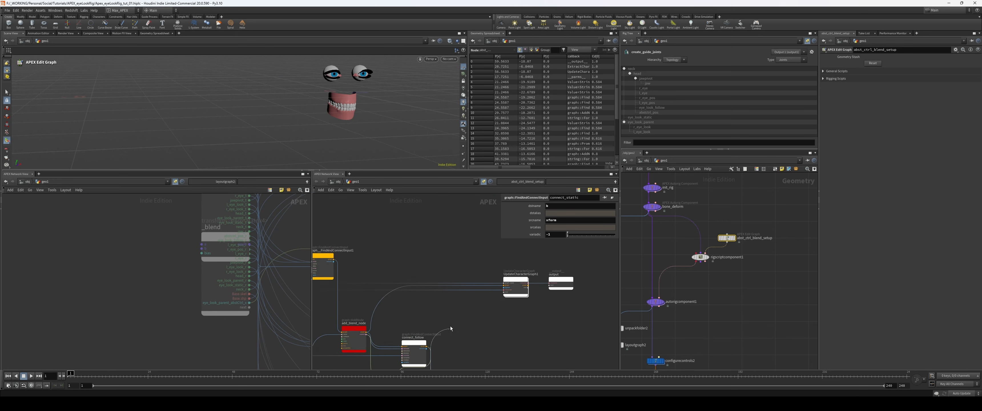
pyautogui.moveTo(487, 297); pyautogui.dragTo(438, 310, button='middle')
pyautogui.scroll(4, 451, 307)
pyautogui.click(461, 284)
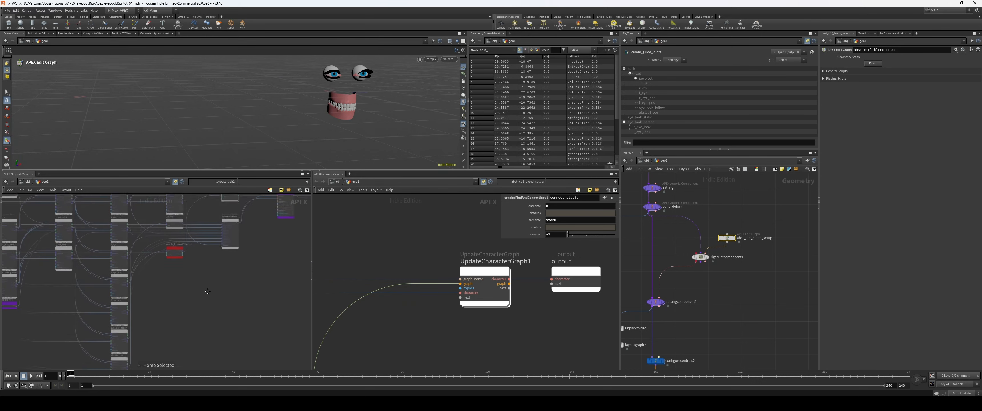
# Step: Set add_blend_node's colour values so that the blend node it generates is teal
pyautogui.scroll(-4, 214, 324)
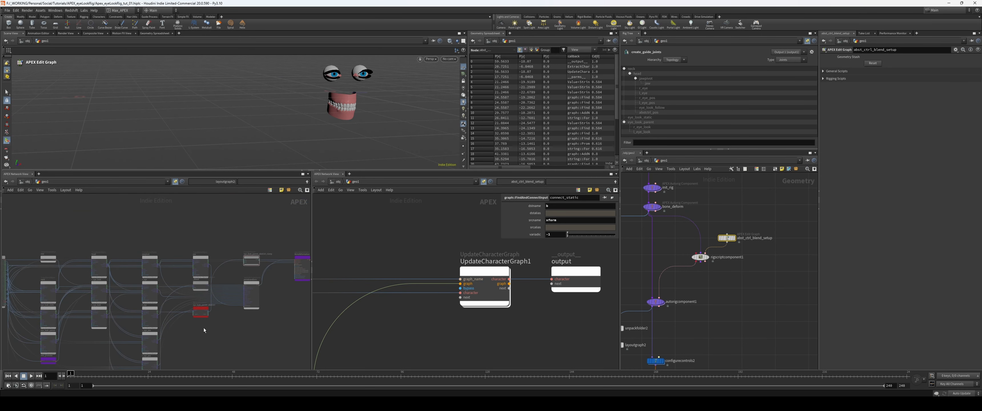
pyautogui.moveTo(204, 327); pyautogui.dragTo(208, 294, button='middle')
pyautogui.scroll(-4, 515, 319)
pyautogui.moveTo(464, 366); pyautogui.dragTo(509, 287, button='middle')
pyautogui.scroll(4, 489, 281)
pyautogui.click(359, 214)
pyautogui.write('1')
pyautogui.press('Return')
# Step: Examine the teal _blend node and its surrounding connections in the generated rig graph
pyautogui.moveTo(261, 307); pyautogui.dragTo(260, 324, button='middle')
pyautogui.scroll(4, 211, 281)
pyautogui.moveTo(189, 237); pyautogui.dragTo(190, 234)
pyautogui.scroll(2, 234, 252)
pyautogui.moveTo(235, 251); pyautogui.dragTo(173, 251, button='middle')
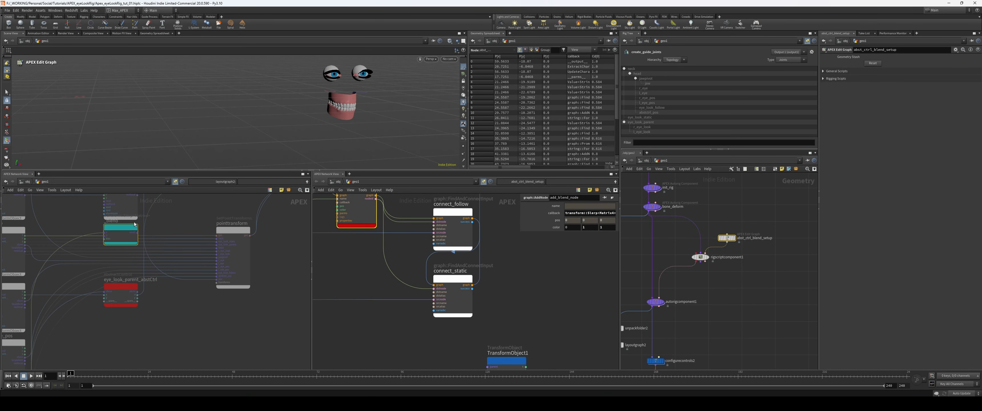
pyautogui.moveTo(121, 343); pyautogui.dragTo(231, 290, button='middle')
pyautogui.scroll(-1, 217, 319)
pyautogui.scroll(-2, 217, 319)
pyautogui.moveTo(82, 294); pyautogui.dragTo(113, 335, button='middle')
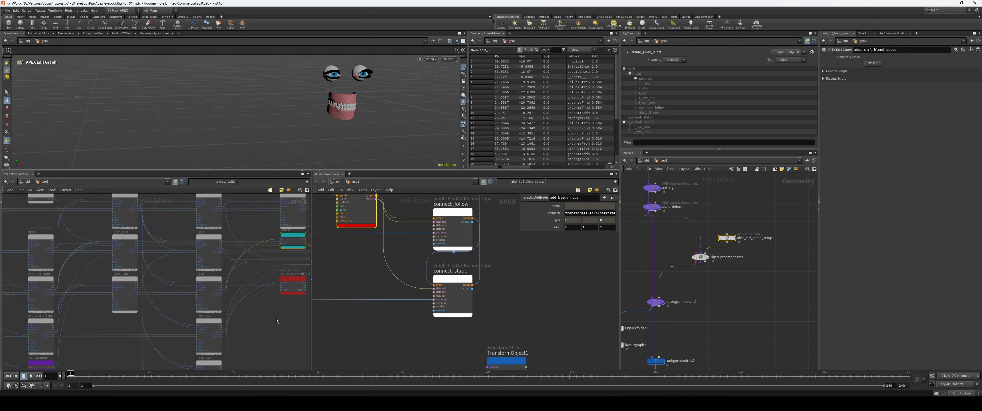
pyautogui.moveTo(276, 318); pyautogui.dragTo(273, 320, button='middle')
pyautogui.scroll(-3, 517, 295)
# Step: Move the blue reference nodes down to clear space below connect_static
pyautogui.moveTo(509, 308); pyautogui.dragTo(486, 270, button='middle')
pyautogui.click(424, 254)
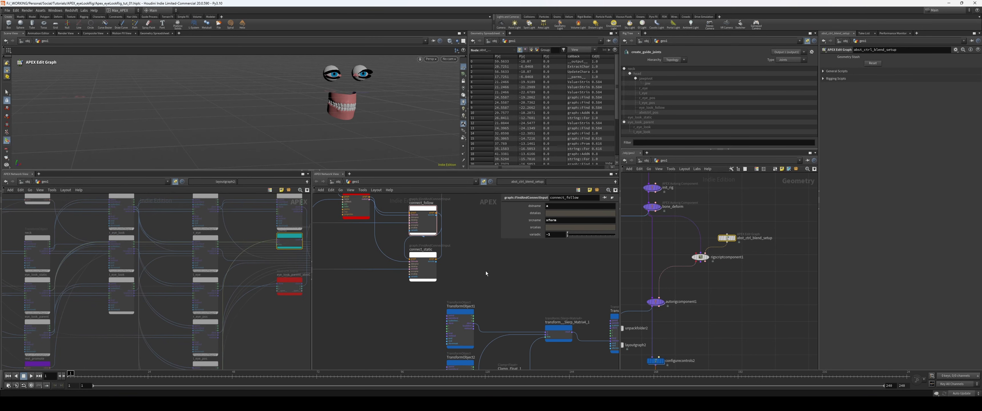
pyautogui.scroll(-3, 453, 249)
pyautogui.moveTo(577, 280); pyautogui.dragTo(442, 336)
pyautogui.moveTo(456, 300); pyautogui.dragTo(449, 327)
pyautogui.click(418, 274)
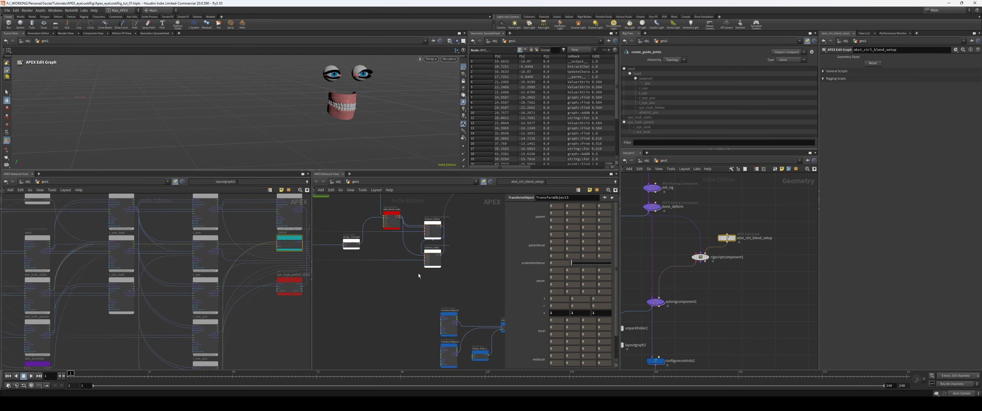
# Step: Duplicate connect_static below itself and rename the copy connect_to_parent
pyautogui.keyDown('alt'); pyautogui.moveTo(428, 259); pyautogui.dragTo(428, 291); pyautogui.keyUp('alt')
pyautogui.scroll(3, 401, 283)
pyautogui.click(473, 275)
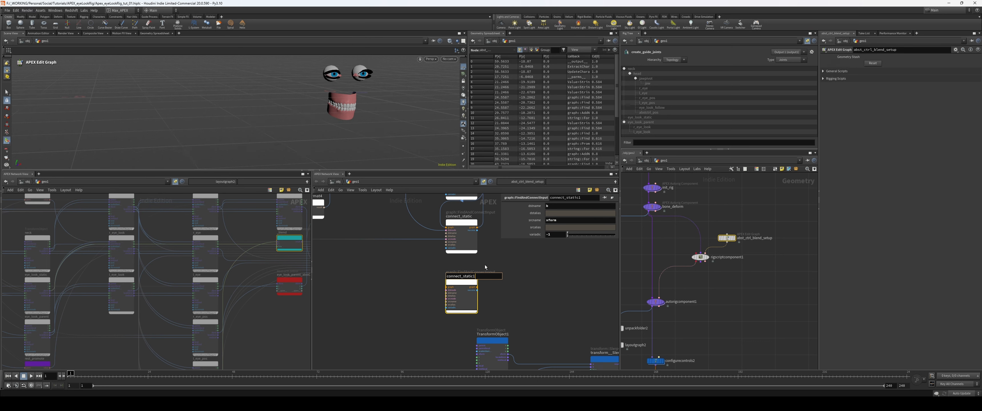
pyautogui.write('connect_to_parent')
pyautogui.press('Return')
# Step: Wire connect_static's graph output and add_blend_node's node output into connect_to_parent's graph and source node inputs
pyautogui.moveTo(473, 283); pyautogui.dragTo(473, 276)
pyautogui.moveTo(413, 285)
pyautogui.mouseDown(button='middle')
pyautogui.moveTo(429, 356)
pyautogui.moveTo(411, 272)
pyautogui.mouseUp(button='middle')
pyautogui.click(415, 229)
pyautogui.scroll(1, 416, 276)
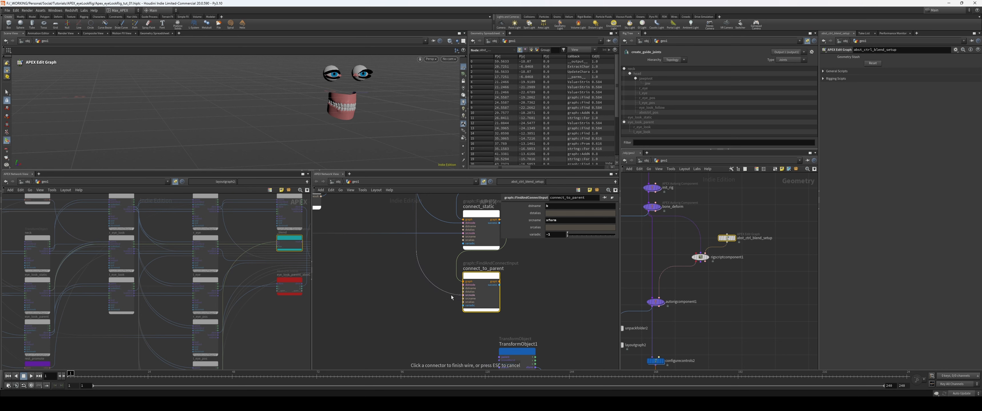
pyautogui.click(452, 295)
# Step: Wire find_parent's node output into connect_to_parent's destination node input
pyautogui.moveTo(408, 305); pyautogui.dragTo(557, 355, button='middle')
pyautogui.scroll(-4, 508, 314)
pyautogui.scroll(4, 419, 329)
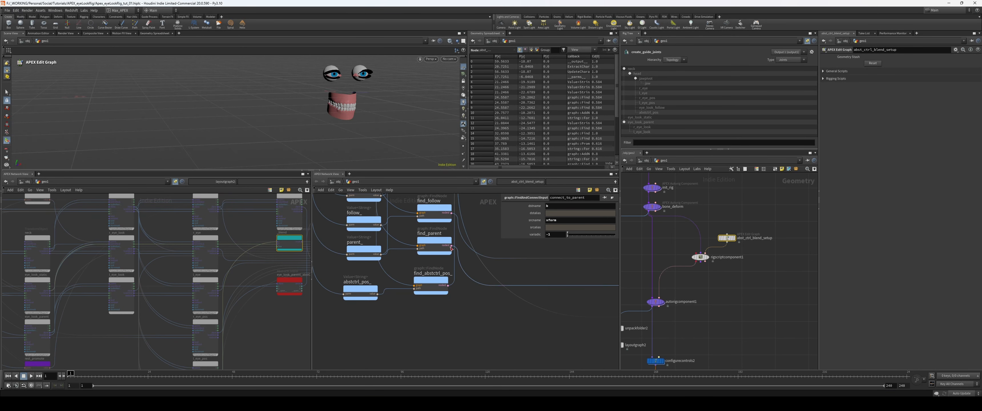
pyautogui.click(451, 247)
pyautogui.moveTo(507, 311); pyautogui.dragTo(257, 299, button='middle')
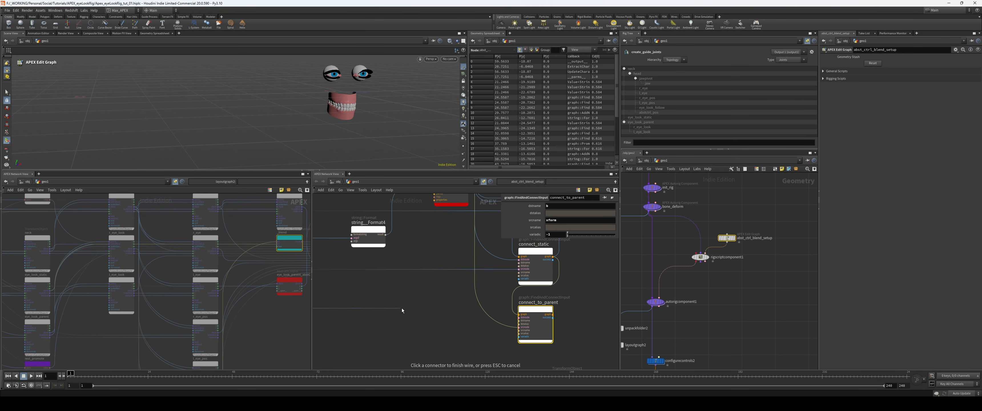
pyautogui.click(519, 317)
pyautogui.moveTo(557, 318); pyautogui.dragTo(525, 323, button='middle')
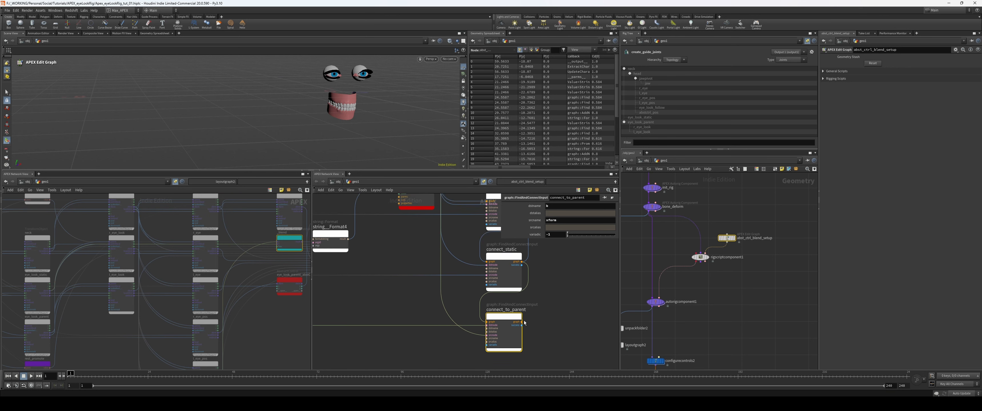
# Step: Wire connect_to_parent's graph output into UpdateCharacterGraph1's graph input
pyautogui.click(522, 323)
pyautogui.scroll(2, 444, 298)
pyautogui.click(453, 272)
pyautogui.moveTo(565, 228); pyautogui.dragTo(465, 305, button='middle')
pyautogui.scroll(-4, 448, 305)
pyautogui.moveTo(460, 354); pyautogui.dragTo(501, 269, button='middle')
pyautogui.moveTo(429, 364); pyautogui.dragTo(449, 301, button='middle')
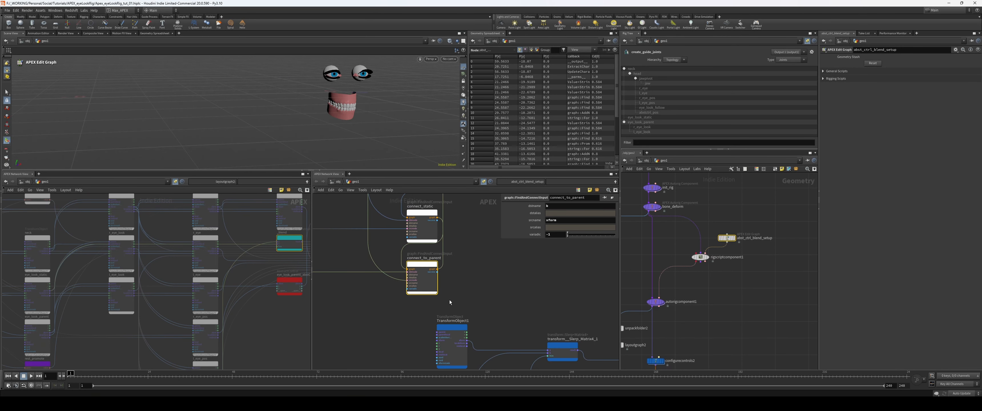
# Step: Set connect_to_parent's source name to result and destination name to restlocal
pyautogui.write('result')
pyautogui.hotkey('shift', 'Tab')
pyautogui.hotkey('shift', 'Tab')
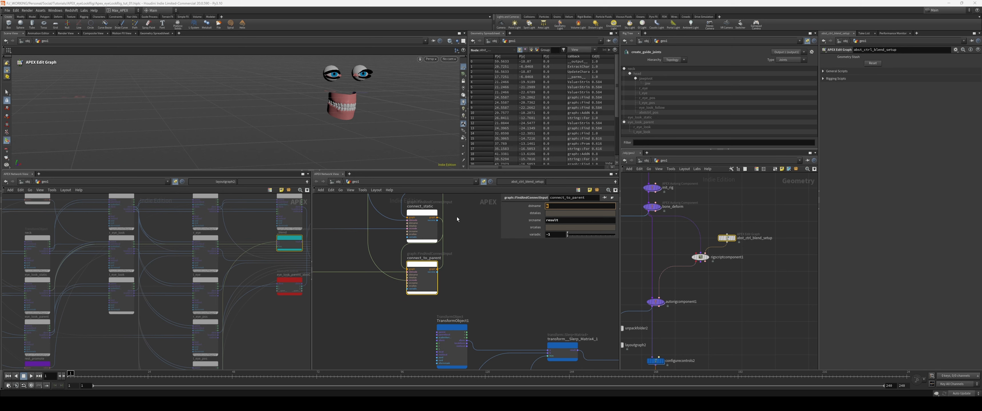
pyautogui.write('restlocal')
pyautogui.press('Return')
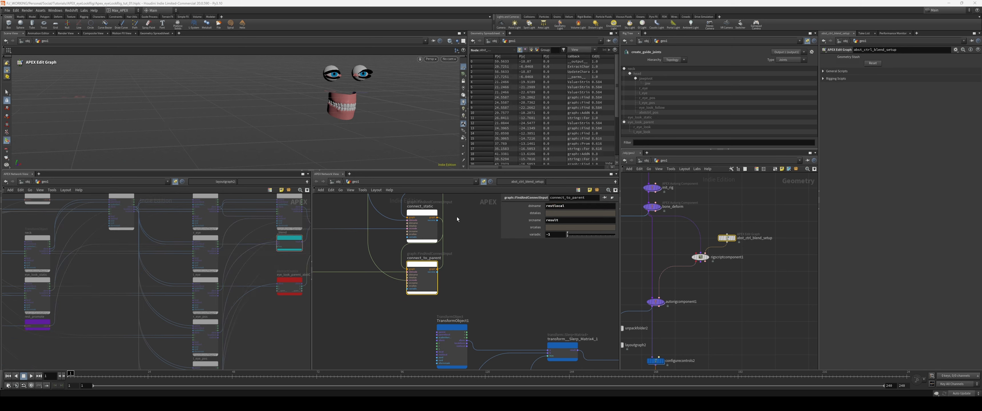
pyautogui.scroll(5, 234, 301)
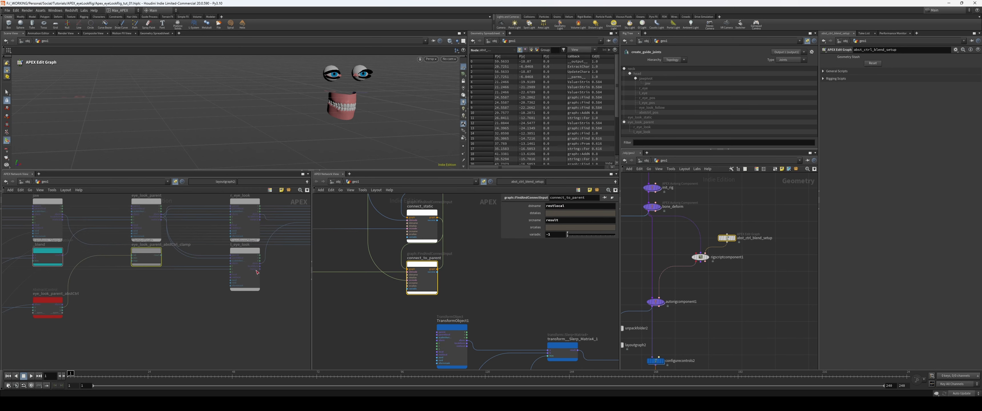
pyautogui.moveTo(147, 252); pyautogui.dragTo(143, 252)
pyautogui.moveTo(173, 301); pyautogui.dragTo(182, 317, button='middle')
pyautogui.scroll(1, 156, 311)
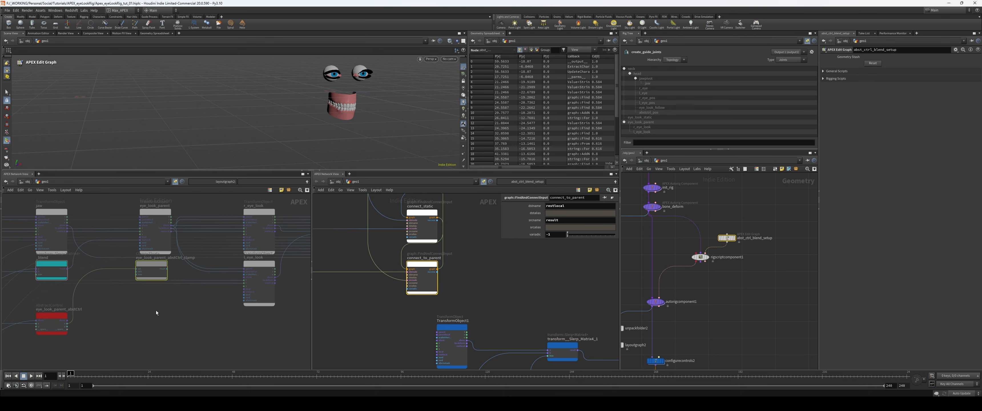
# Step: Colour the connect_follow, connect_static and connect_to_parent nodes orange and hide the parameter overlay
pyautogui.moveTo(544, 310); pyautogui.dragTo(524, 294, button='middle')
pyautogui.scroll(-4, 515, 286)
pyautogui.scroll(-3, 473, 272)
pyautogui.moveTo(494, 264); pyautogui.dragTo(471, 258, button='middle')
pyautogui.scroll(-2, 525, 287)
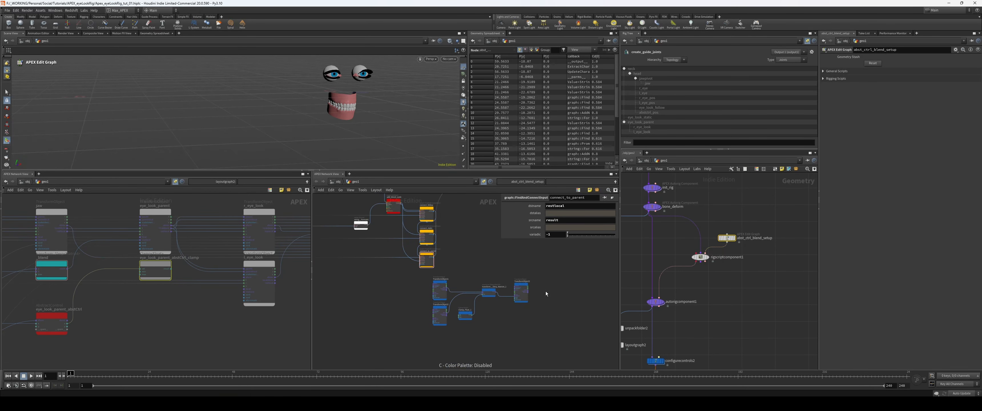
pyautogui.moveTo(545, 331); pyautogui.dragTo(452, 311)
pyautogui.click(466, 265)
pyautogui.press('p')
# Step: Display the sceneanimate1 node and test the rig's controls in the viewport
pyautogui.scroll(-3, 474, 258)
pyautogui.moveTo(713, 326); pyautogui.dragTo(742, 248, button='middle')
pyautogui.moveTo(714, 319); pyautogui.dragTo(674, 304)
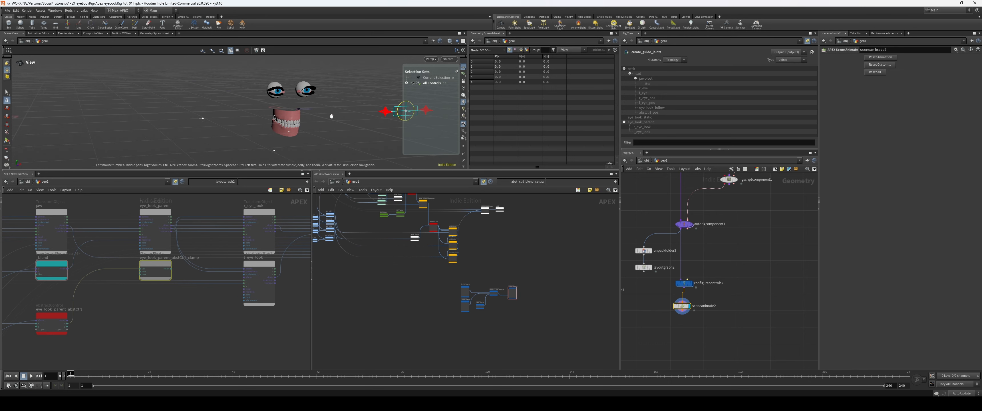
pyautogui.keyDown('alt'); pyautogui.moveTo(385, 134); pyautogui.dragTo(336, 133, button='right'); pyautogui.keyUp('alt')
pyautogui.click(251, 143)
pyautogui.moveTo(252, 143); pyautogui.dragTo(175, 118)
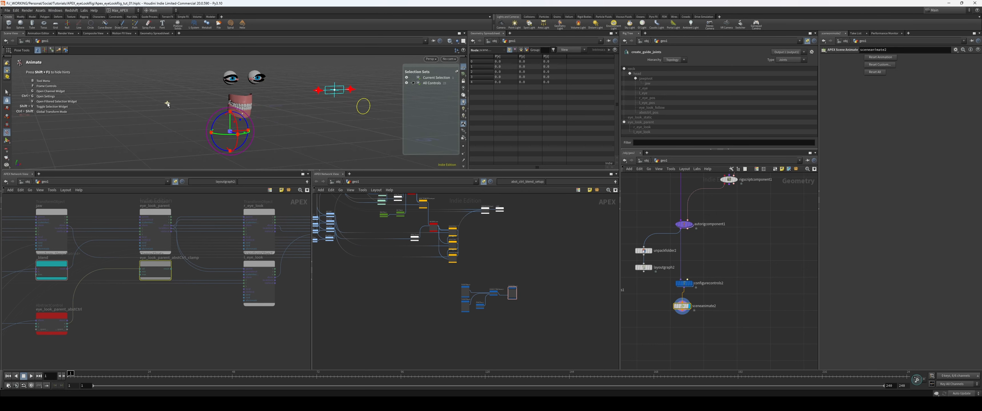
pyautogui.click(167, 104)
# Step: Duplicate connect_to_parent as a new node named connect_bias beside connect_follow
pyautogui.moveTo(461, 289); pyautogui.dragTo(497, 332, button='middle')
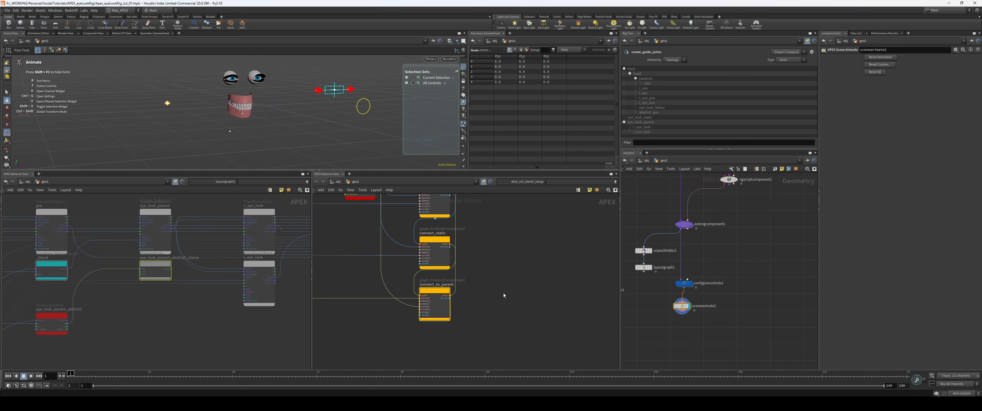
pyautogui.scroll(-1, 502, 294)
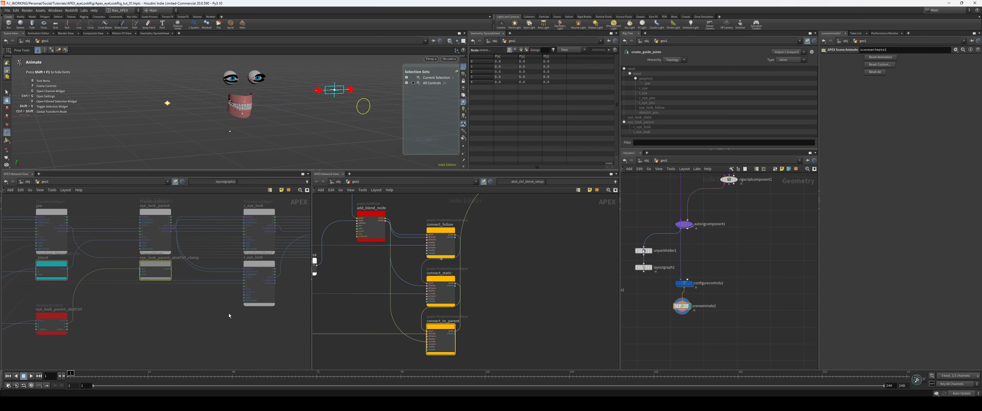
pyautogui.scroll(1, 228, 316)
pyautogui.scroll(2, 225, 279)
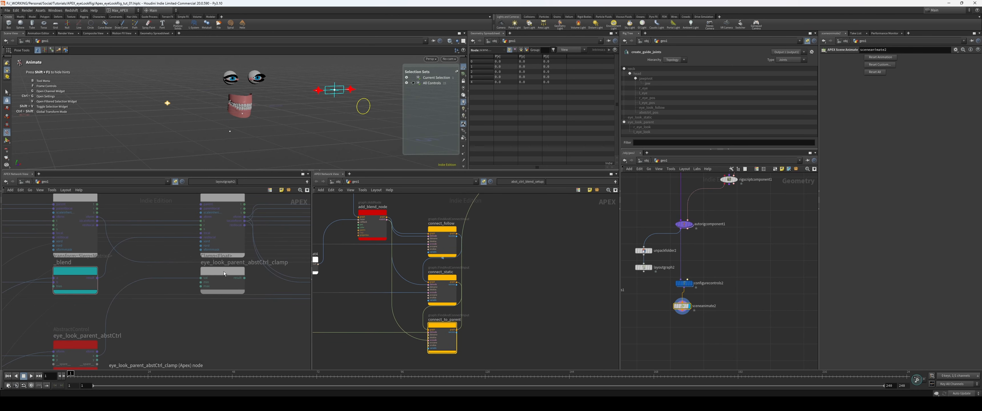
pyautogui.moveTo(224, 271); pyautogui.dragTo(217, 272)
pyautogui.scroll(1, 259, 281)
pyautogui.moveTo(63, 274); pyautogui.dragTo(69, 274)
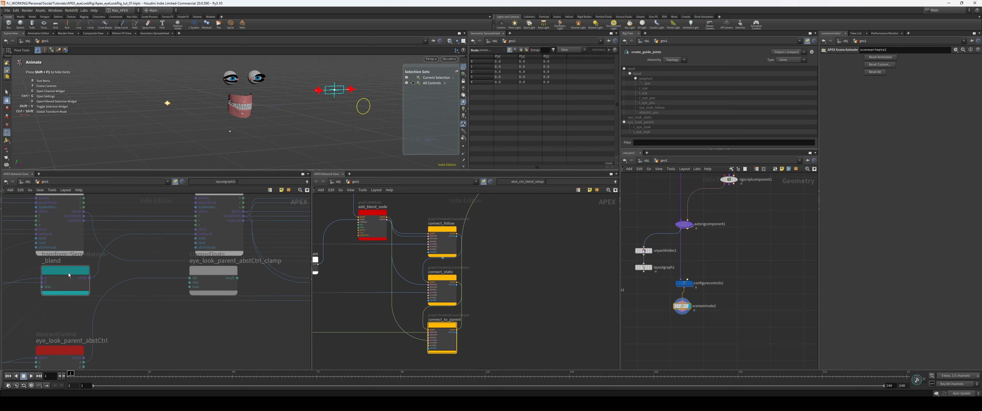
pyautogui.moveTo(490, 303); pyautogui.dragTo(487, 308, button='middle')
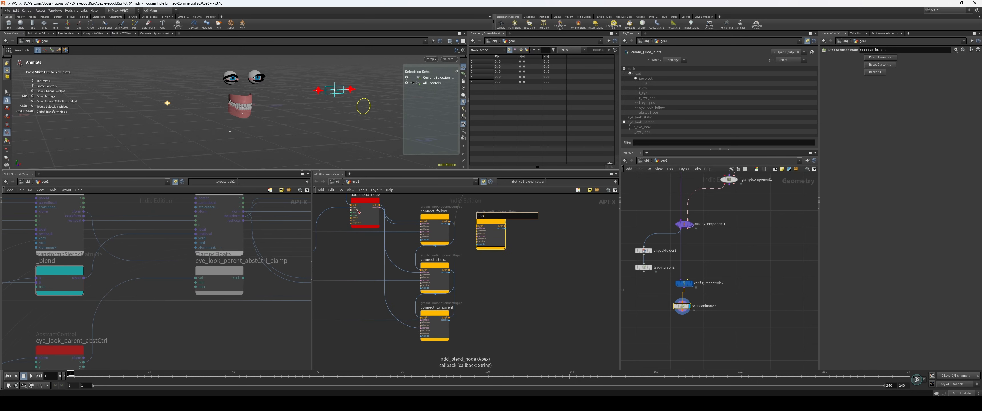
# Step: Wire add_clamp's node output into connect_bias's source node input
pyautogui.scroll(-1, 359, 213)
pyautogui.moveTo(398, 196); pyautogui.dragTo(546, 275, button='middle')
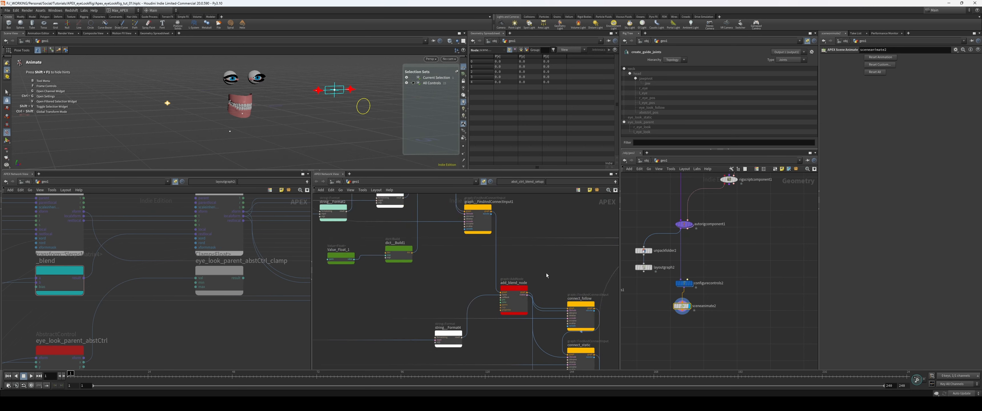
pyautogui.moveTo(431, 284); pyautogui.dragTo(431, 337, button='middle')
pyautogui.click(447, 219)
pyautogui.moveTo(564, 305); pyautogui.dragTo(439, 236, button='middle')
pyautogui.scroll(1, 558, 298)
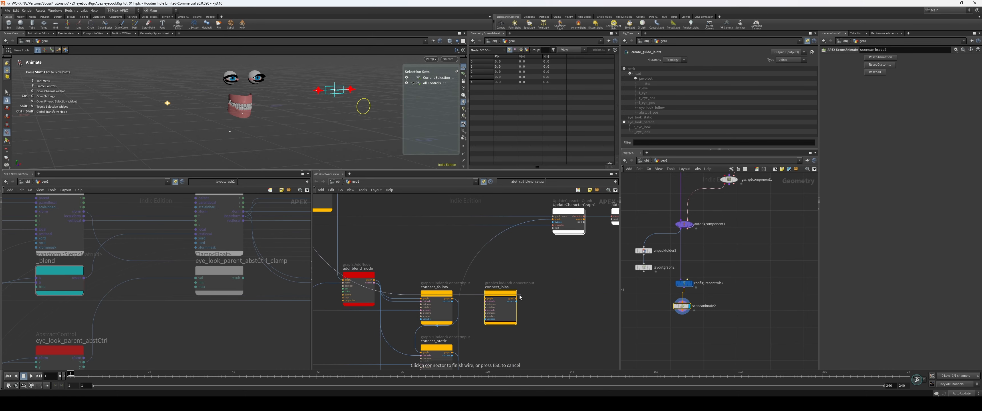
pyautogui.click(487, 311)
# Step: Wire add_blend_node's node output into connect_bias's destination node input
pyautogui.scroll(3, 439, 267)
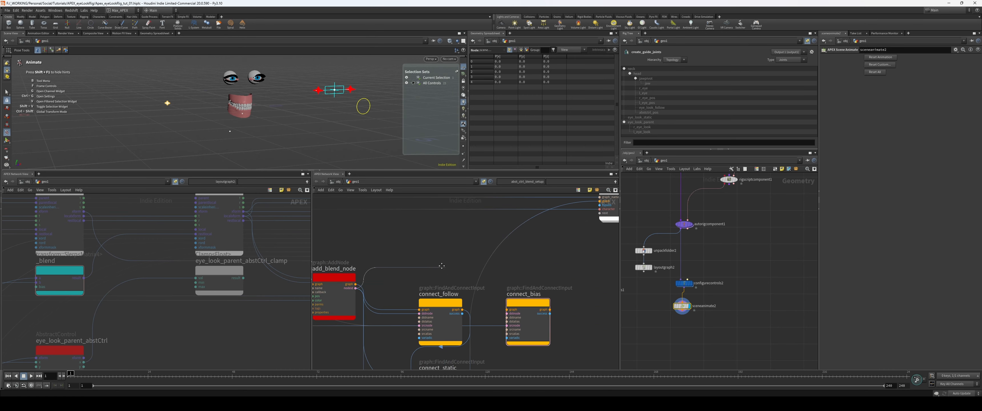
pyautogui.moveTo(442, 266); pyautogui.dragTo(434, 261, button='middle')
pyautogui.click(455, 305)
pyautogui.click(496, 310)
pyautogui.moveTo(565, 306); pyautogui.dragTo(539, 286, button='middle')
# Step: Set connect_bias's destination name to bias and source name to x[out]
pyautogui.click(494, 279)
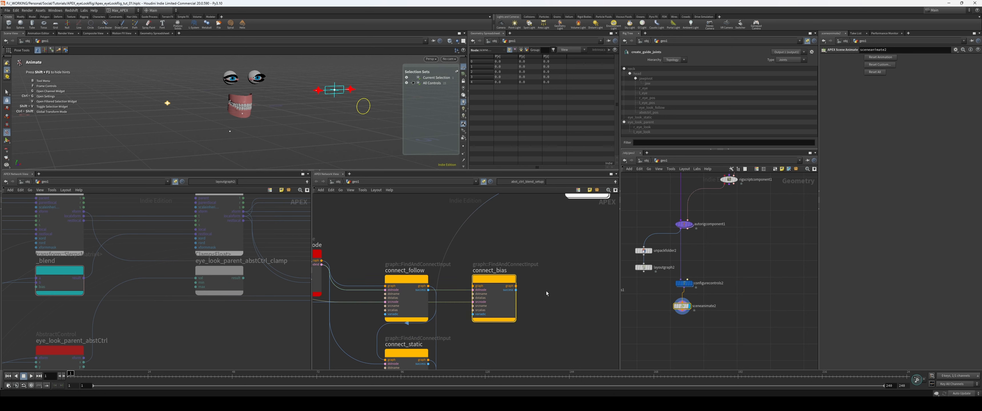
pyautogui.press('p')
pyautogui.click(565, 222)
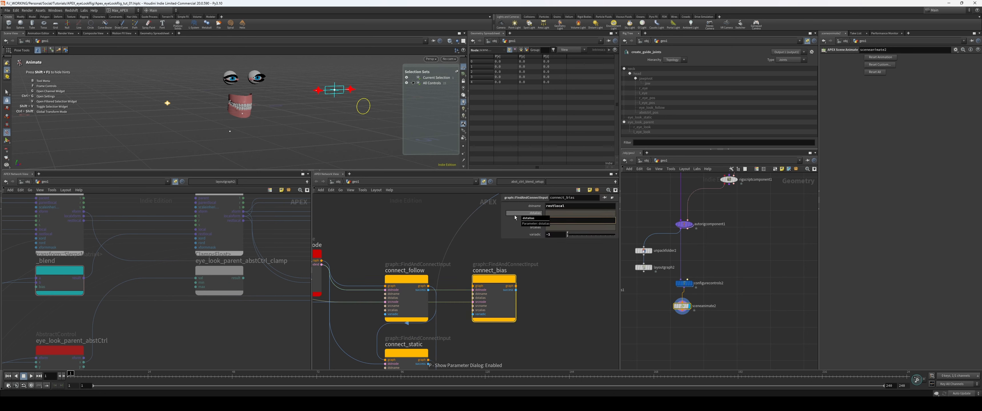
pyautogui.write('x[out')
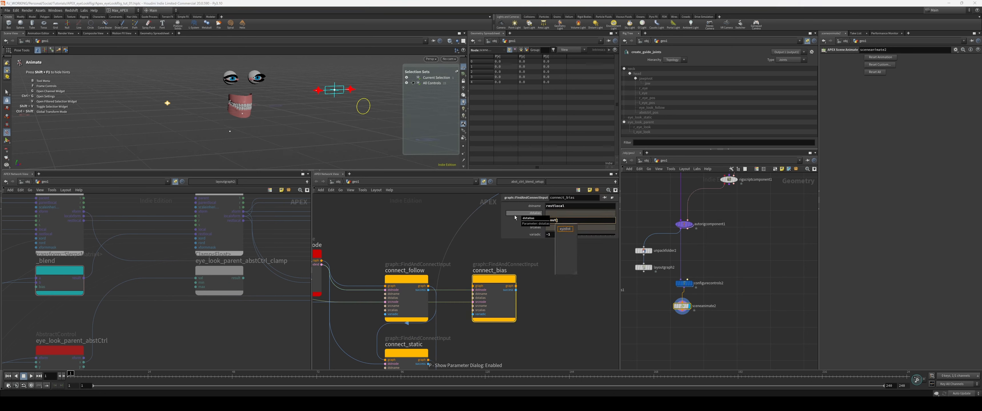
pyautogui.hotkey('shift', 'Tab')
pyautogui.hotkey('shift', 'Tab')
pyautogui.hotkey('shift', 'Tab')
pyautogui.press('Tab')
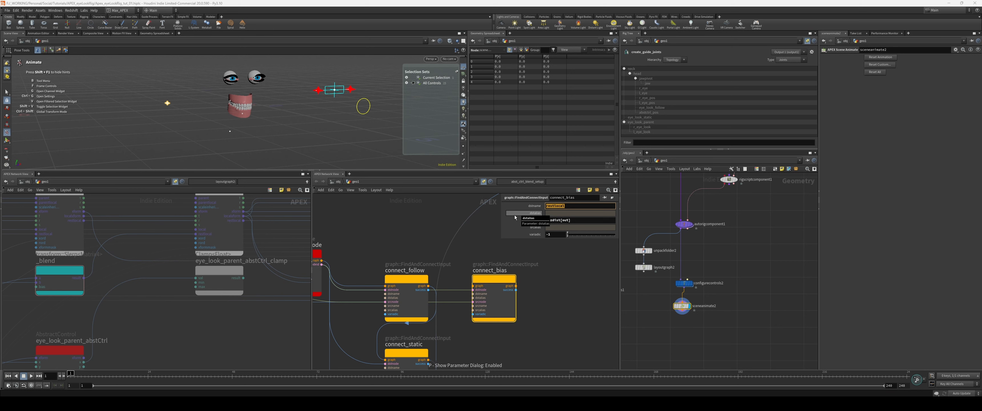
pyautogui.write('bias')
pyautogui.press('Return')
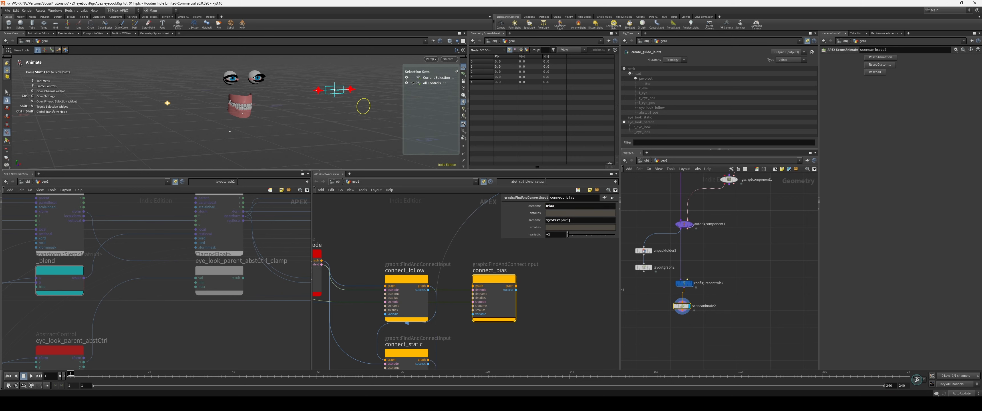
pyautogui.moveTo(572, 220); pyautogui.dragTo(527, 216)
pyautogui.write('x[')
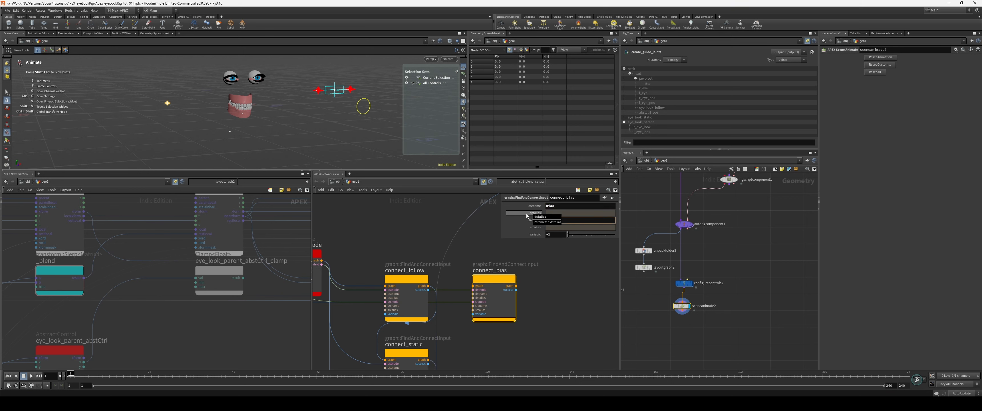
# Step: Wire connect_bias's graph output into UpdateCharacterGraph1 and connect_to_parent's graph output into connect_bias's graph input
pyautogui.click(516, 286)
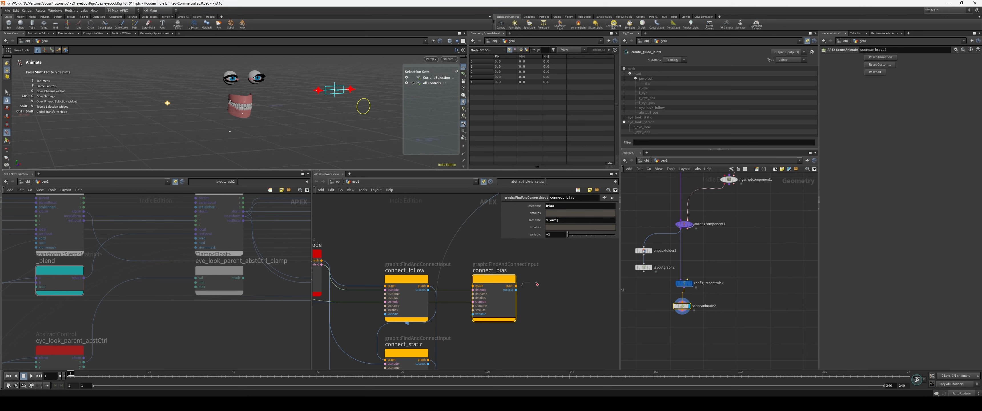
pyautogui.moveTo(574, 258); pyautogui.dragTo(516, 239, button='middle')
pyautogui.click(471, 257)
pyautogui.moveTo(397, 362); pyautogui.dragTo(429, 269, button='middle')
pyautogui.click(405, 328)
pyautogui.moveTo(439, 227); pyautogui.dragTo(416, 295, button='middle')
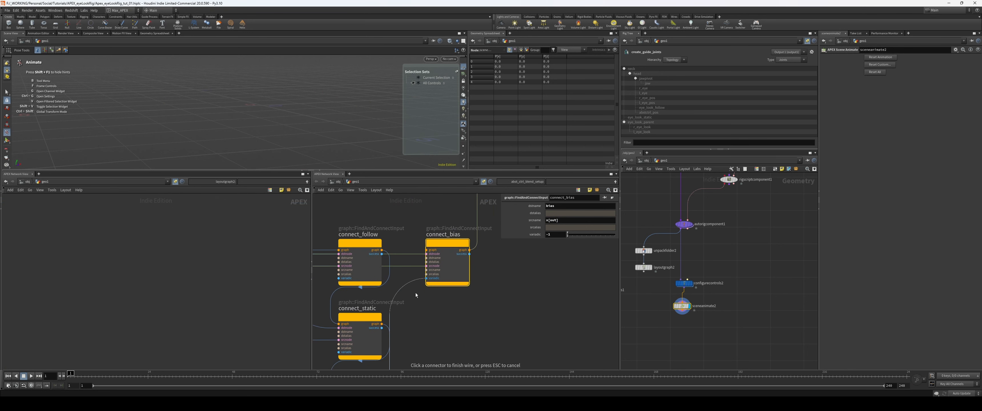
pyautogui.click(424, 251)
# Step: Shorten connect_bias's source name to x
pyautogui.click(572, 220)
pyautogui.press('BackSpace')
pyautogui.press('BackSpace')
pyautogui.press('BackSpace')
pyautogui.press('BackSpace')
pyautogui.press('BackSpace')
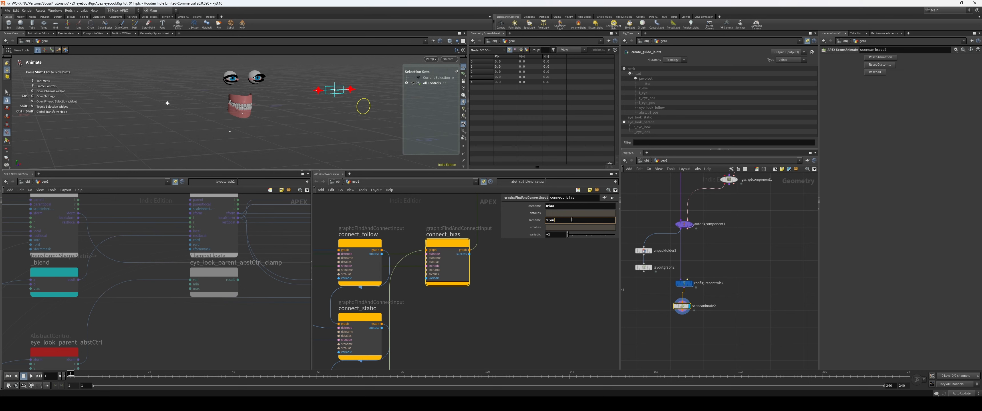
# Step: Trace connect_bias's input connections back through the graph to the add_clamp node
pyautogui.scroll(-1, 529, 279)
pyautogui.moveTo(425, 281); pyautogui.dragTo(438, 287, button='middle')
pyautogui.moveTo(445, 322)
pyautogui.mouseDown(button='middle')
pyautogui.moveTo(462, 258)
pyautogui.moveTo(459, 312)
pyautogui.mouseUp(button='middle')
pyautogui.scroll(1, 461, 258)
pyautogui.moveTo(325, 291); pyautogui.dragTo(389, 311, button='middle')
pyautogui.scroll(-3, 368, 314)
pyautogui.moveTo(335, 273); pyautogui.dragTo(371, 309, button='middle')
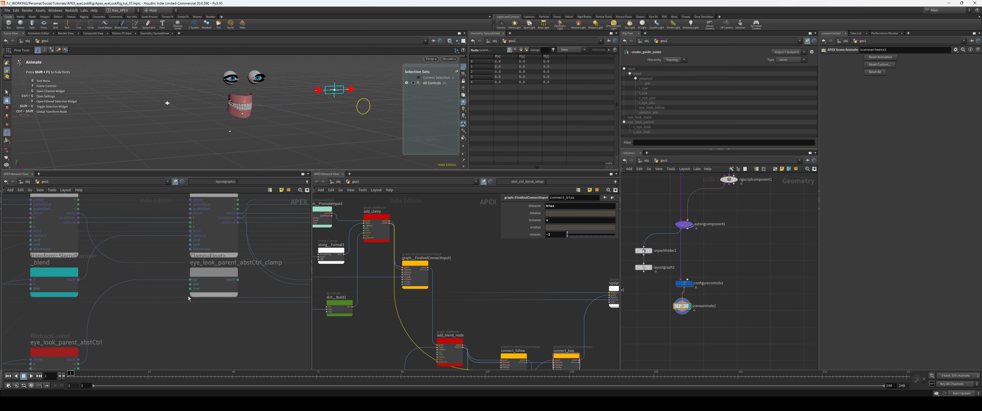
# Step: Set connect_bias's source name to result
pyautogui.moveTo(503, 311); pyautogui.dragTo(384, 272, button='middle')
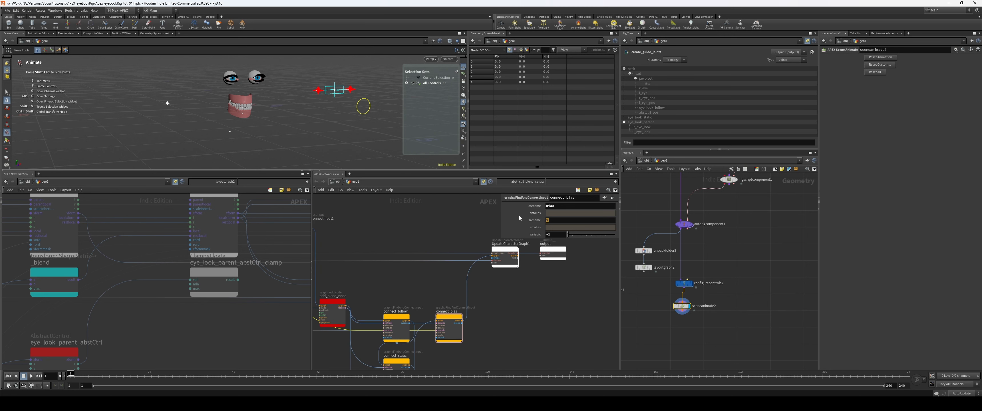
pyautogui.write('result')
pyautogui.press('Return')
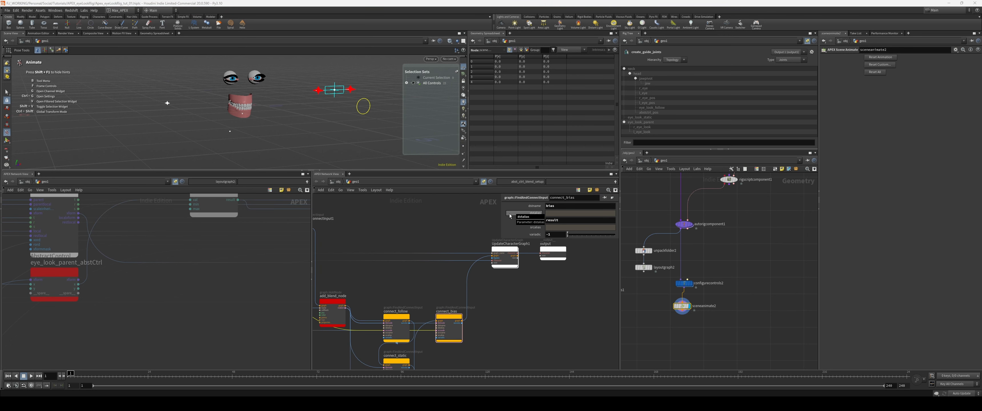
# Step: Check the _blend node's connections in the laid-out rig graph and try the abstract control in the viewport
pyautogui.moveTo(216, 257); pyautogui.dragTo(222, 258)
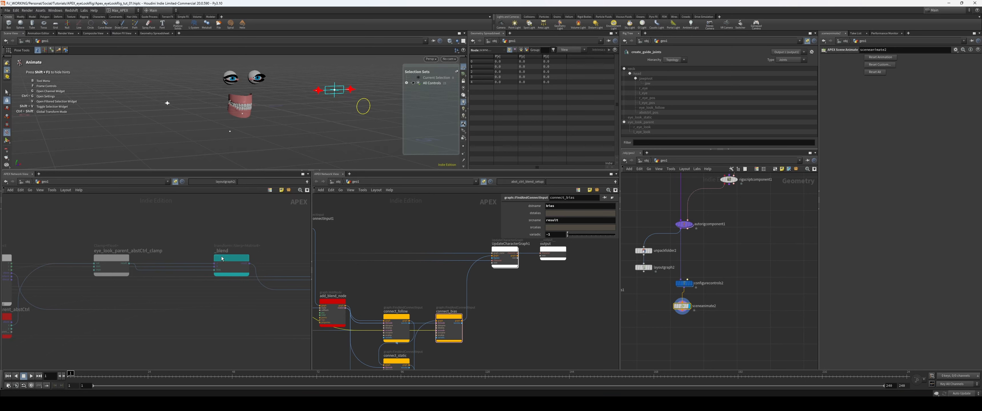
pyautogui.moveTo(129, 259); pyautogui.dragTo(131, 244)
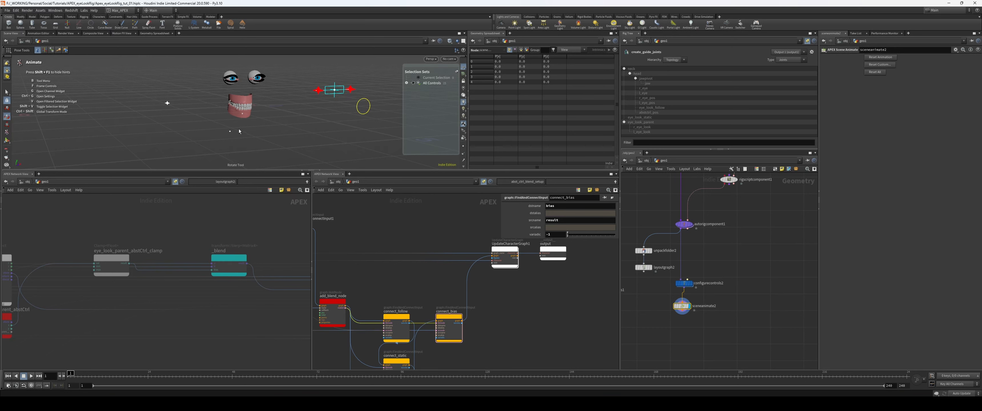
pyautogui.moveTo(167, 103)
pyautogui.mouseDown()
pyautogui.moveTo(186, 112)
pyautogui.moveTo(153, 110)
pyautogui.mouseUp()
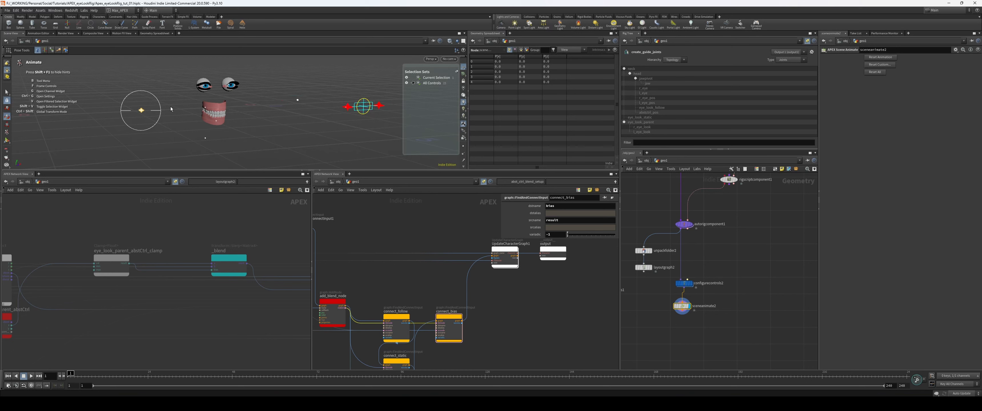
pyautogui.moveTo(202, 133)
pyautogui.mouseDown()
pyautogui.moveTo(192, 130)
pyautogui.moveTo(202, 132)
pyautogui.mouseUp()
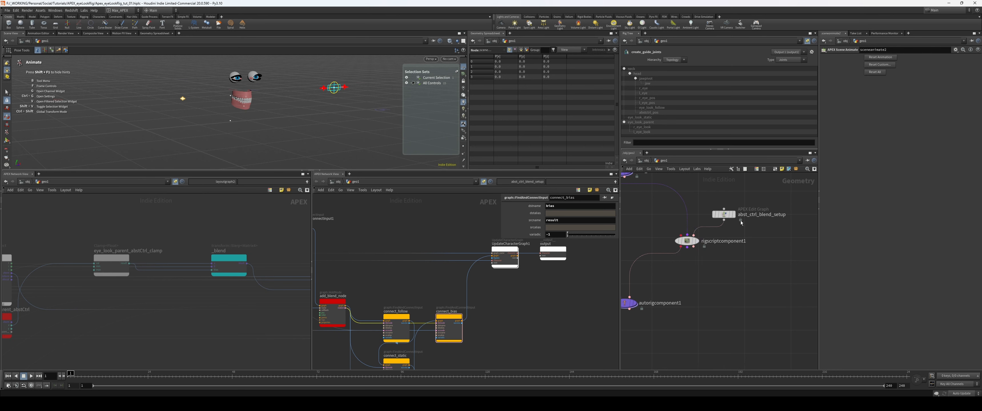
# Step: Rename rigscriptcomponent1, which is fed by abst_ctrl_blend_setup, as add_blend_and_abstctrl
pyautogui.click(724, 215)
pyautogui.moveTo(761, 227); pyautogui.dragTo(776, 253, button='middle')
pyautogui.moveTo(775, 283); pyautogui.dragTo(744, 237)
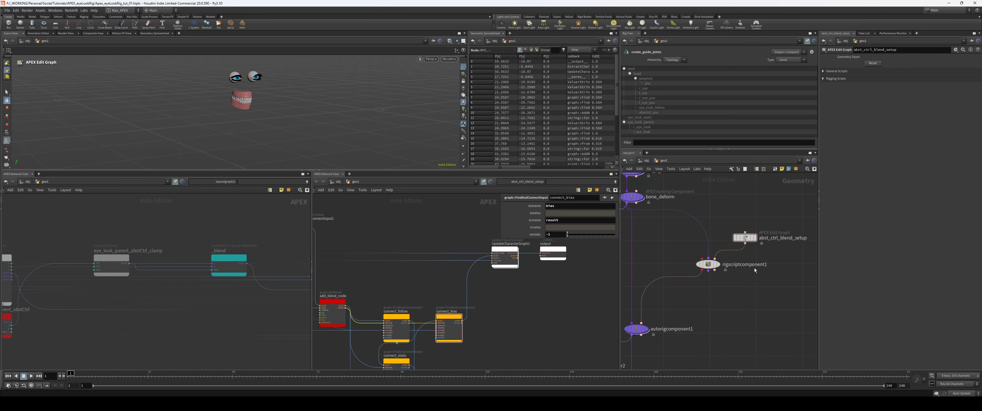
pyautogui.doubleClick(754, 266)
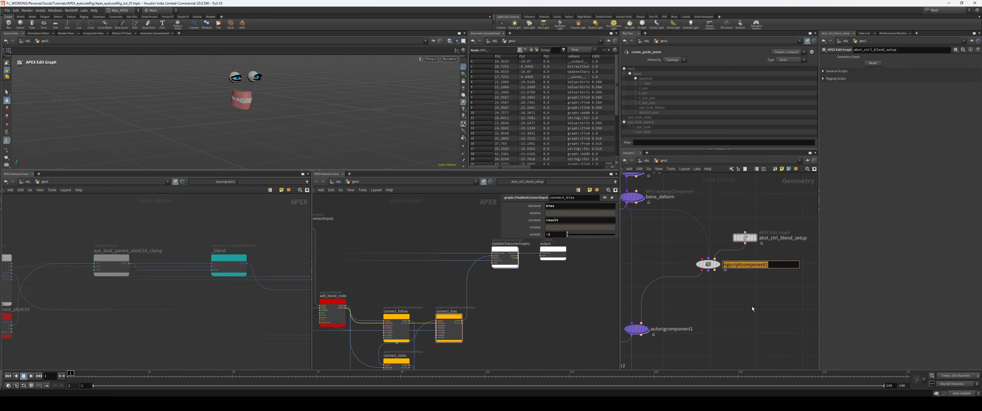
pyautogui.write('add_blend_and_abstctr_')
pyautogui.press('Return')
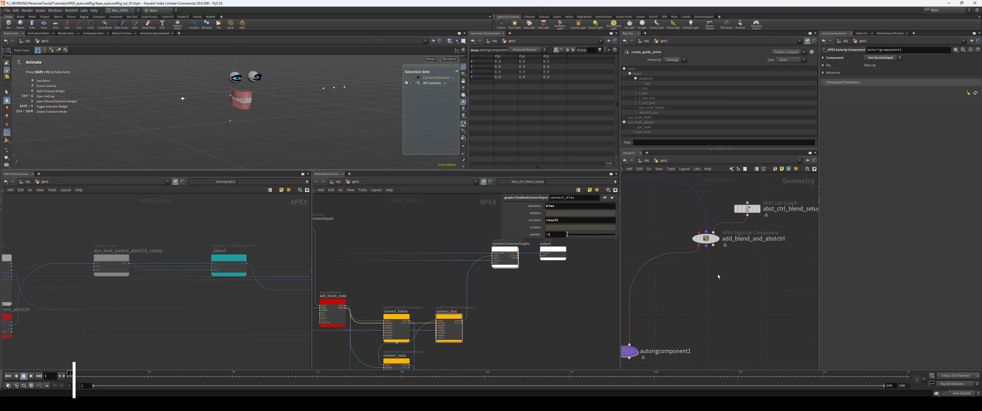
# Step: Add an APEX Rigscript Component below add_blend_and_abstctrl and wire that node's outputs into the matching inputs
pyautogui.press('Tab')
pyautogui.write('rigsc')
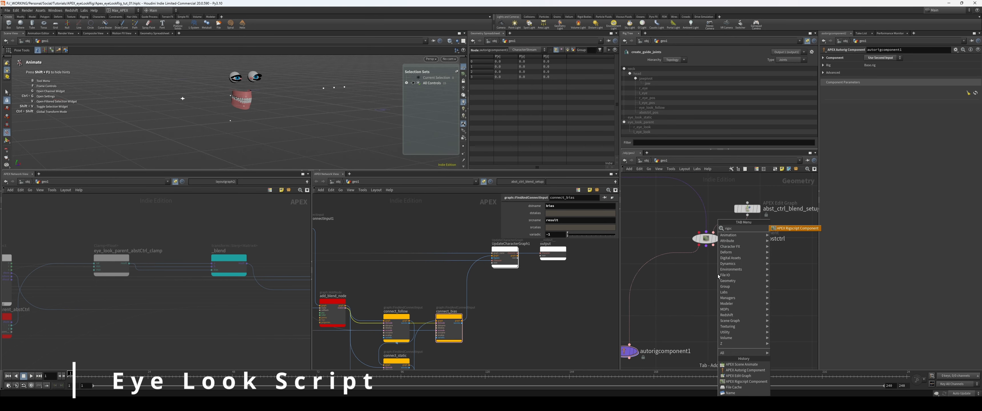
pyautogui.press('Return')
pyautogui.click(718, 274)
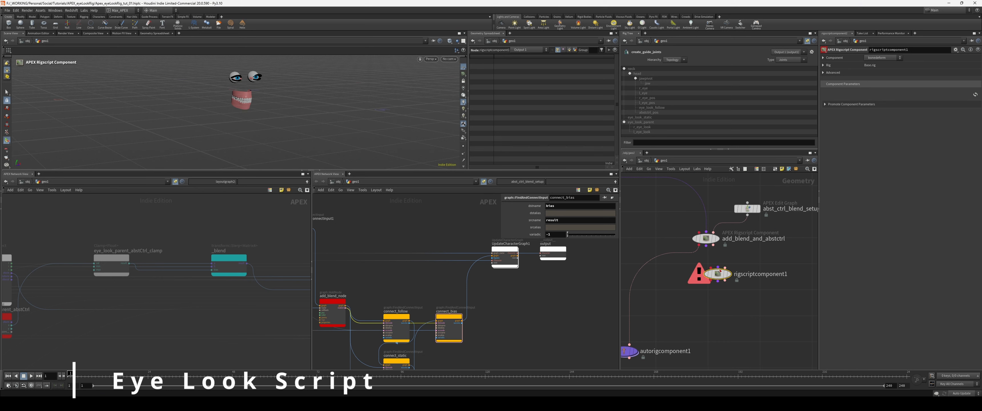
pyautogui.moveTo(718, 275); pyautogui.dragTo(706, 278)
pyautogui.moveTo(699, 245); pyautogui.dragTo(699, 271)
pyautogui.moveTo(706, 246); pyautogui.dragTo(706, 271)
pyautogui.scroll(-1, 711, 273)
pyautogui.moveTo(752, 258); pyautogui.dragTo(705, 264, button='middle')
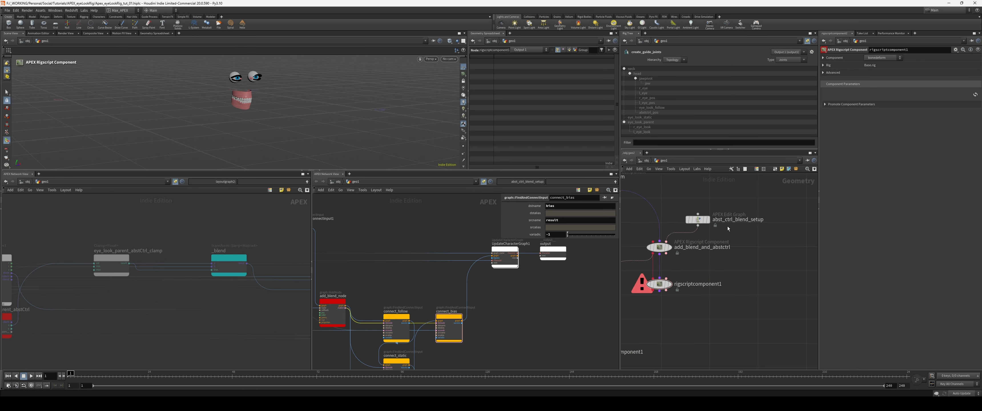
# Step: Duplicate abst_ctrl_blend_setup next to the new rigscript component and display the copy's graph
pyautogui.keyDown('alt'); pyautogui.moveTo(704, 220); pyautogui.dragTo(755, 266); pyautogui.keyUp('alt')
pyautogui.click(760, 266)
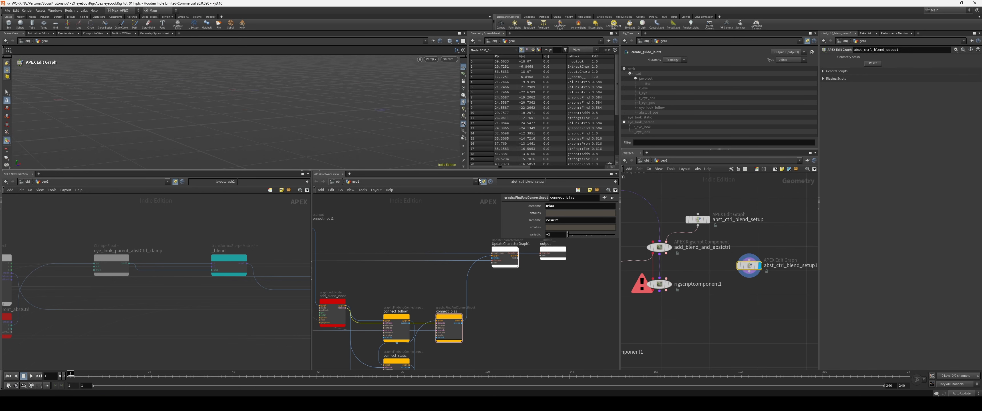
pyautogui.moveTo(538, 277); pyautogui.dragTo(509, 275, button='right')
pyautogui.moveTo(513, 261); pyautogui.dragTo(559, 278)
pyautogui.moveTo(543, 269); pyautogui.dragTo(515, 210)
pyautogui.moveTo(536, 259); pyautogui.dragTo(523, 259, button='right')
# Step: Delete all nodes in the copied graph except parms, ExtractCharacterGraph1, UpdateCharacterGraph1 and output
pyautogui.moveTo(362, 231); pyautogui.dragTo(513, 323)
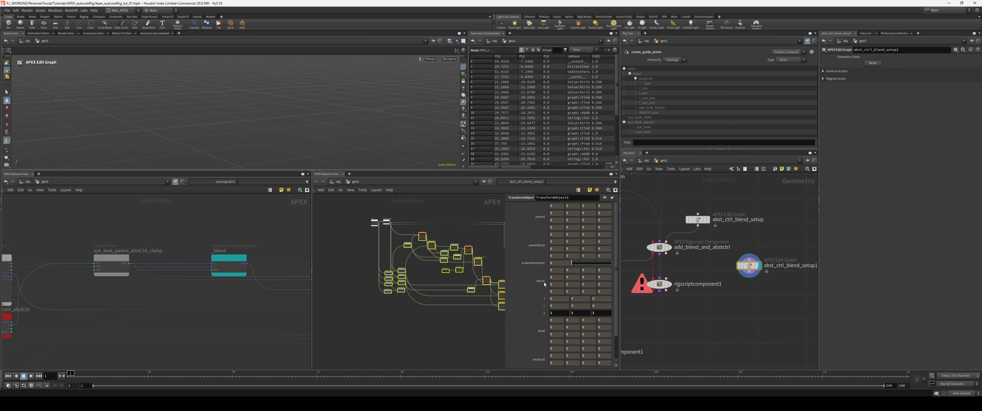
pyautogui.moveTo(448, 322); pyautogui.dragTo(417, 320, button='middle')
pyautogui.press('Delete')
pyautogui.press('l')
pyautogui.press('h')
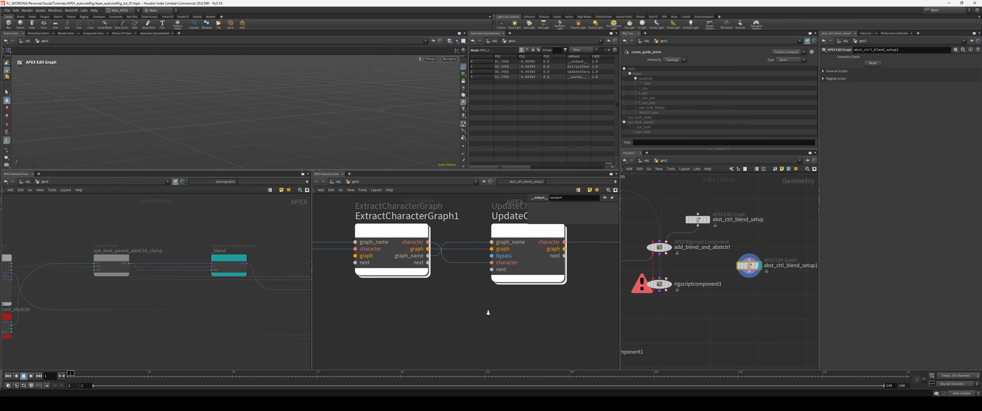
pyautogui.moveTo(487, 311); pyautogui.dragTo(473, 312, button='right')
pyautogui.moveTo(554, 316); pyautogui.dragTo(499, 316, button='middle')
# Step: Wire abst_ctrl_blend_setup1 into rigscriptcomponent1 and set its component source to Use Second Input
pyautogui.moveTo(660, 285); pyautogui.dragTo(661, 290)
pyautogui.moveTo(749, 272); pyautogui.dragTo(668, 284)
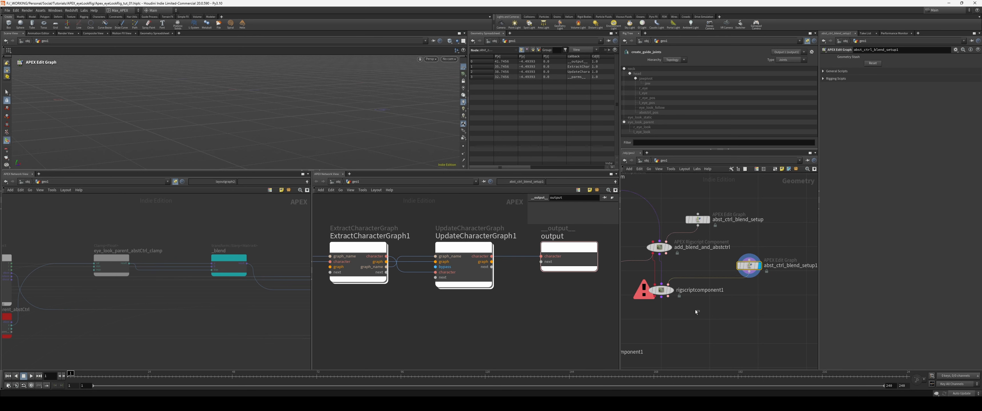
pyautogui.click(672, 291)
pyautogui.click(883, 58)
pyautogui.click(883, 65)
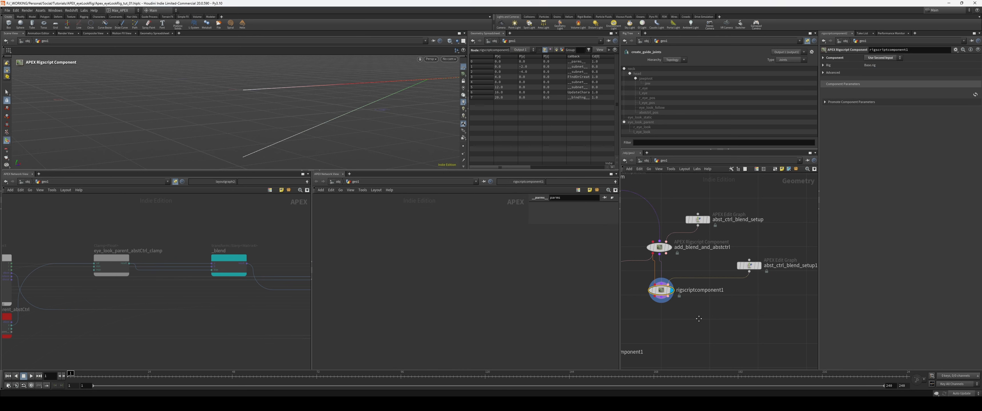
# Step: Wire rigscriptcomponent1's output into autorigcomponent1 and display the result
pyautogui.moveTo(634, 310); pyautogui.dragTo(733, 275, button='middle')
pyautogui.moveTo(718, 289); pyautogui.dragTo(688, 311)
pyautogui.moveTo(743, 300); pyautogui.dragTo(669, 335)
pyautogui.press('r')
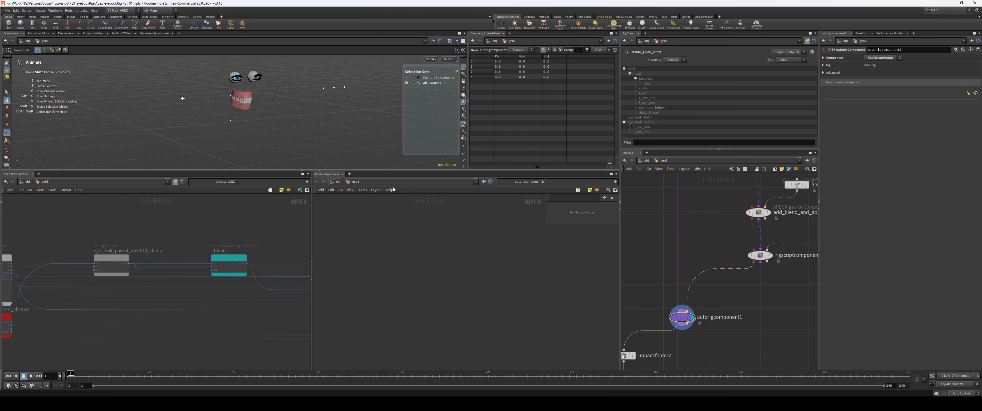
# Step: Display sceneanimate2 and select the rig control beside the head to test the updated chain
pyautogui.moveTo(716, 361); pyautogui.dragTo(721, 292, button='middle')
pyautogui.moveTo(755, 342); pyautogui.dragTo(751, 299, button='middle')
pyautogui.click(692, 323)
pyautogui.keyDown('alt'); pyautogui.moveTo(270, 128); pyautogui.dragTo(292, 132); pyautogui.keyUp('alt')
pyautogui.click(165, 106)
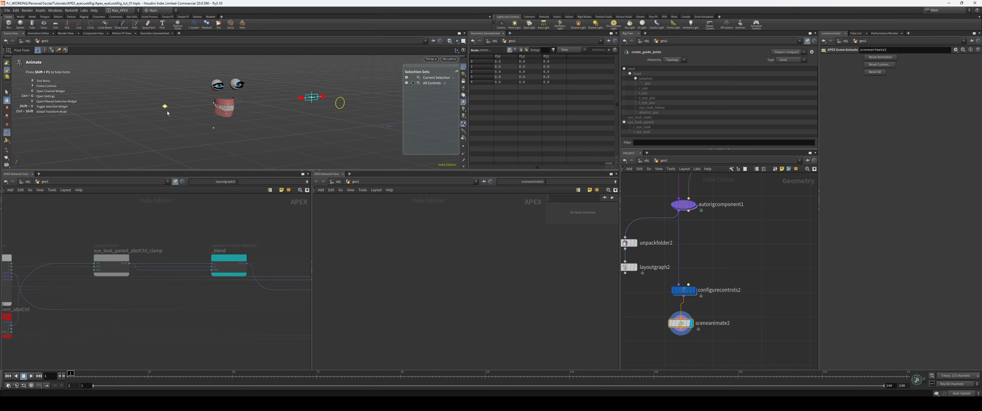
# Step: Arrange both edit graph nodes and rigscriptcomponent1 compactly around add_blend_and_abstctrl
pyautogui.moveTo(776, 192); pyautogui.dragTo(755, 298, button='middle')
pyautogui.moveTo(785, 247); pyautogui.dragTo(749, 248)
pyautogui.keyDown('shift'); pyautogui.click(745, 215); pyautogui.keyUp('shift')
pyautogui.press('l')
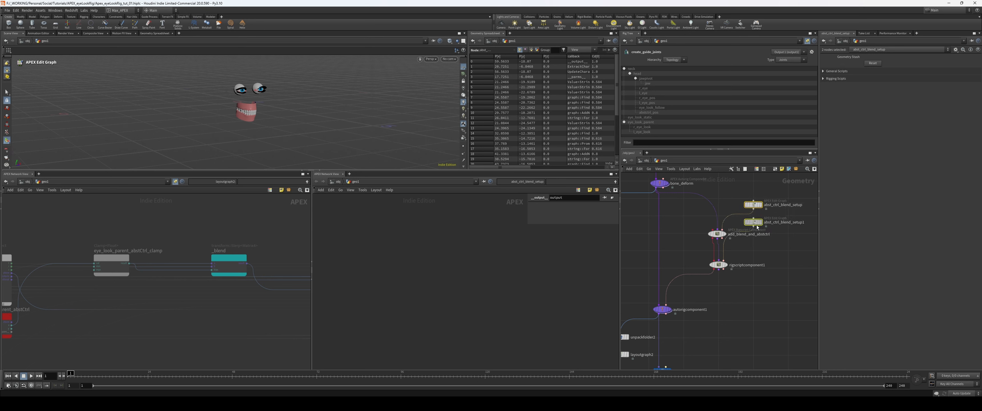
pyautogui.moveTo(754, 222); pyautogui.dragTo(746, 242)
pyautogui.moveTo(725, 279); pyautogui.dragTo(719, 239)
pyautogui.press('l')
pyautogui.scroll(3, 768, 267)
# Step: Rename abst_ctrl_blend_setup1 as r_eye_follow and its rigscript component as r_eye_follow_comp
pyautogui.click(767, 234)
pyautogui.write('r_eye_follow')
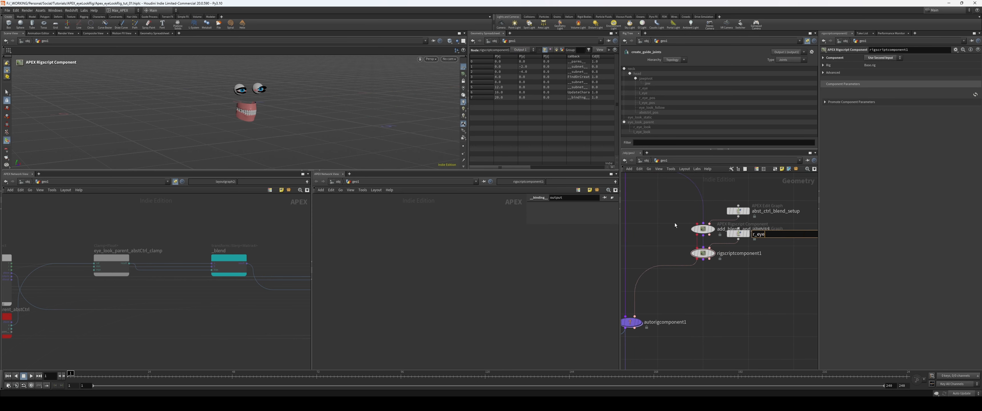
pyautogui.press('Return')
pyautogui.click(738, 233)
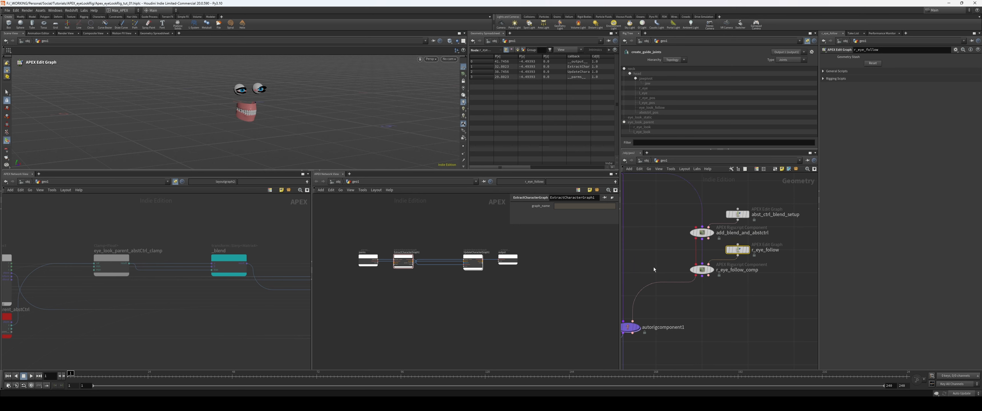
# Step: Add a Value<String> node below ExtractCharacterGraph1 in the r_eye_follow graph
pyautogui.moveTo(391, 288); pyautogui.dragTo(412, 285, button='middle')
pyautogui.scroll(3, 415, 292)
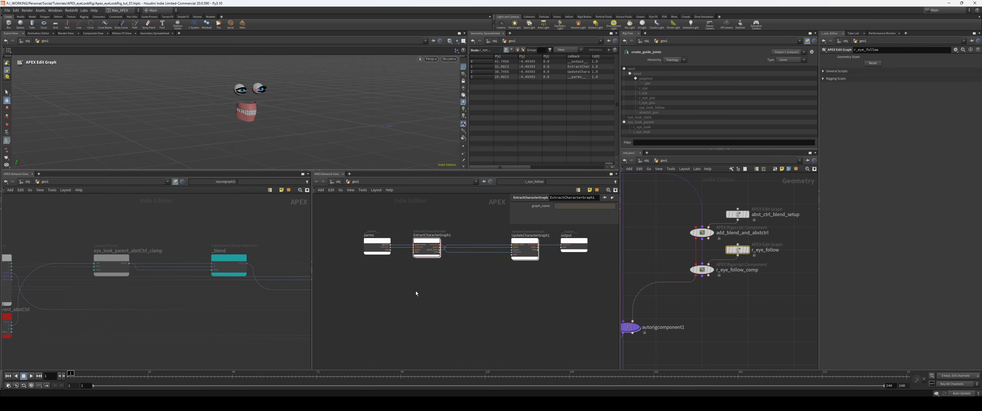
pyautogui.press('Tab')
pyautogui.write('valuestring')
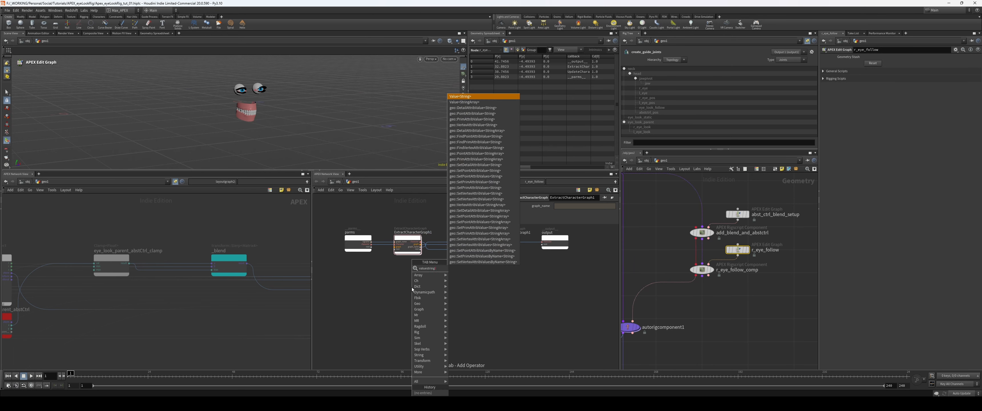
pyautogui.press('Return')
pyautogui.click(412, 287)
pyautogui.scroll(2, 366, 273)
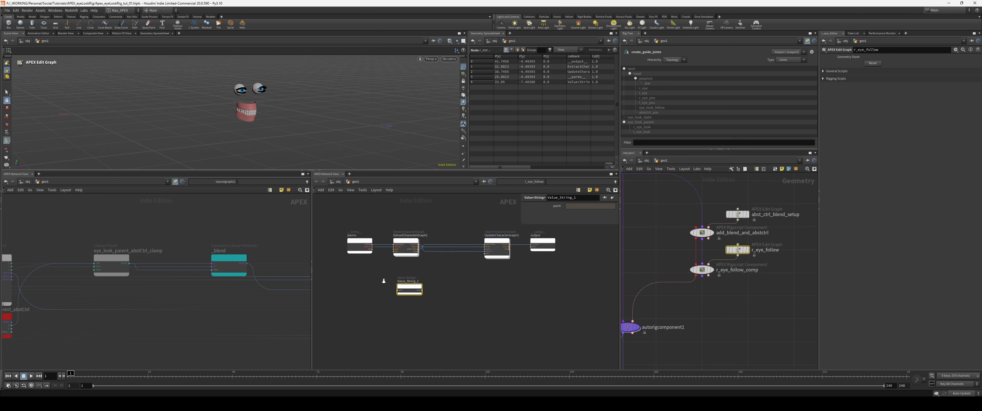
# Step: Connect a new parms output to the Value<String> node's parm input and make two copies of the node below it
pyautogui.moveTo(371, 241); pyautogui.dragTo(399, 359)
pyautogui.moveTo(467, 325); pyautogui.dragTo(460, 302, button='middle')
pyautogui.moveTo(382, 355); pyautogui.dragTo(429, 284)
pyautogui.press('a')
pyautogui.click(463, 266)
pyautogui.scroll(2, 463, 266)
# Step: Rename the three Value<String> nodes as eye_xform_, eye_target_ and eye_joint_
pyautogui.click(405, 263)
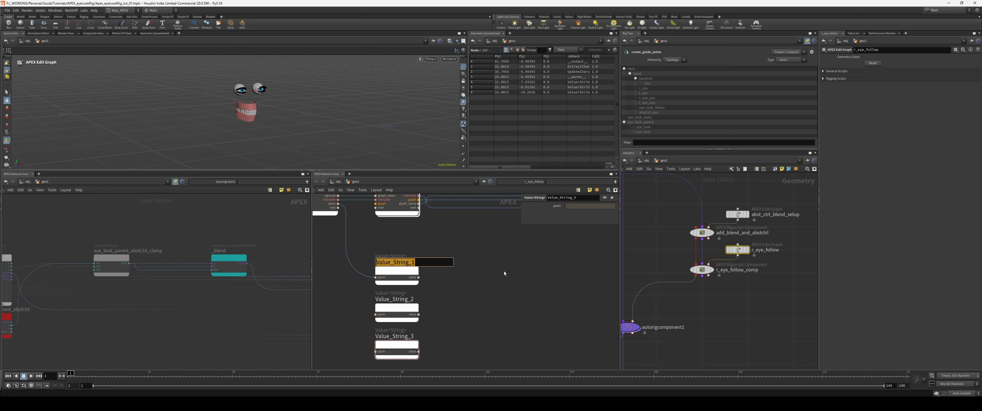
pyautogui.write('eye_xform_')
pyautogui.press('Return')
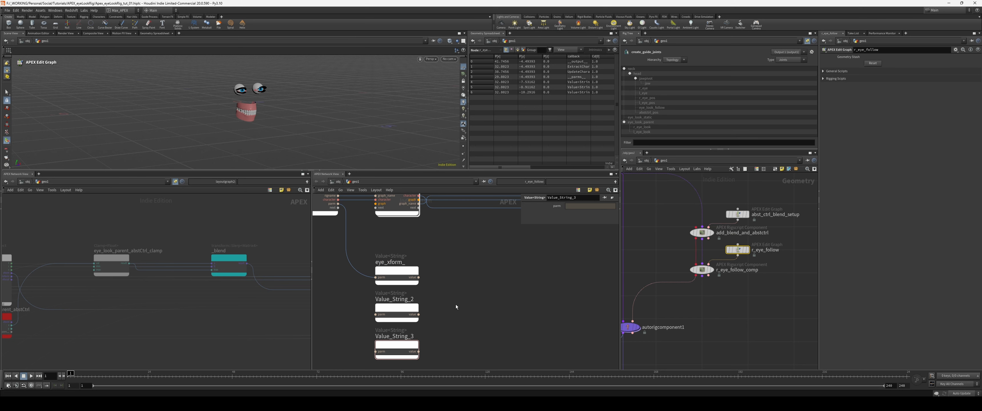
pyautogui.click(394, 298)
pyautogui.write('eye_ta')
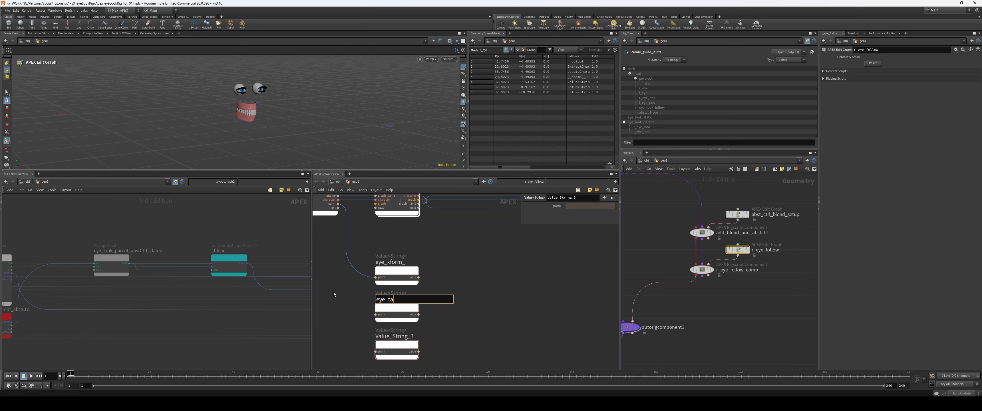
pyautogui.write('rget_')
pyautogui.press('Tab')
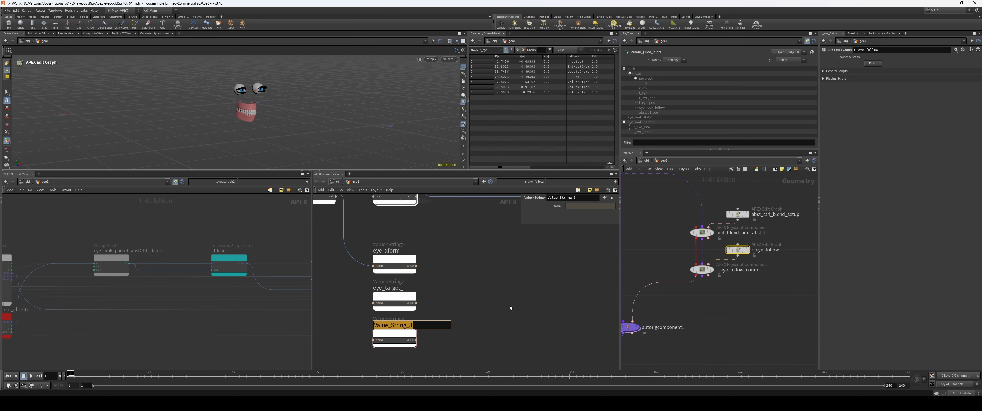
pyautogui.write('eye_joint_')
pyautogui.press('Return')
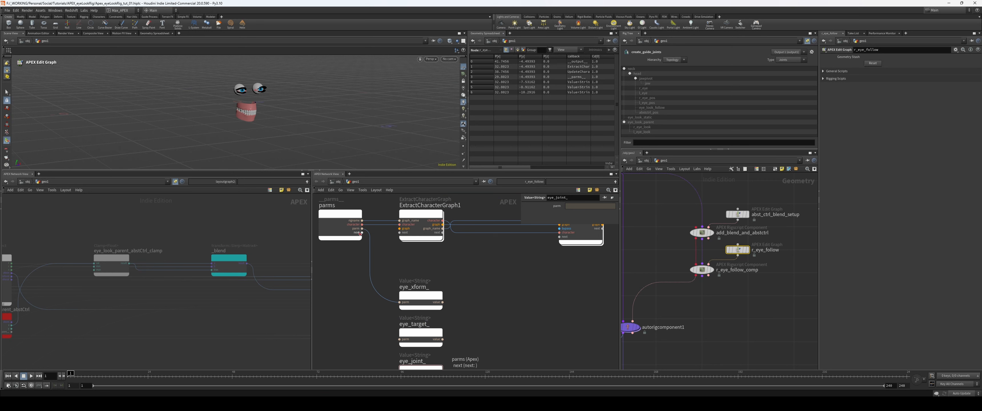
# Step: Connect new parms outputs to the parm inputs of eye_target_ and eye_joint_
pyautogui.moveTo(361, 228); pyautogui.dragTo(386, 339)
pyautogui.click(362, 237)
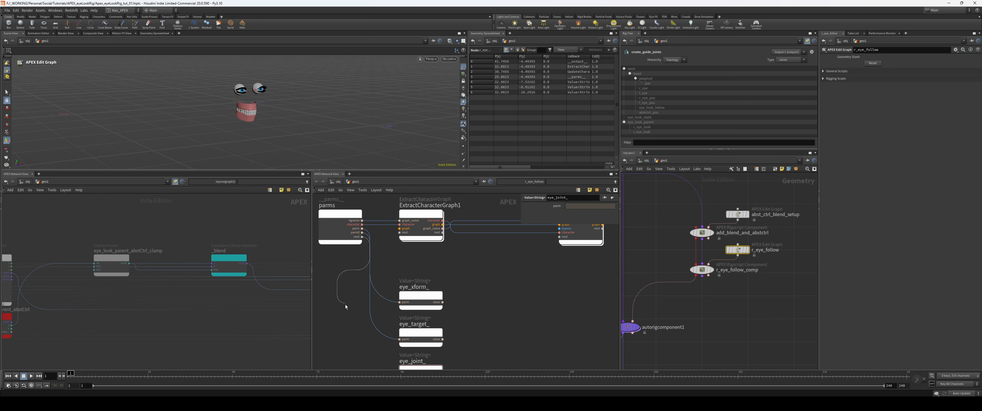
pyautogui.moveTo(345, 305); pyautogui.dragTo(358, 236, button='middle')
pyautogui.click(403, 307)
# Step: Rename the three string outputs of the parms node as eyeXform, eyeTarget and eyeJoint
pyautogui.doubleClick(404, 235)
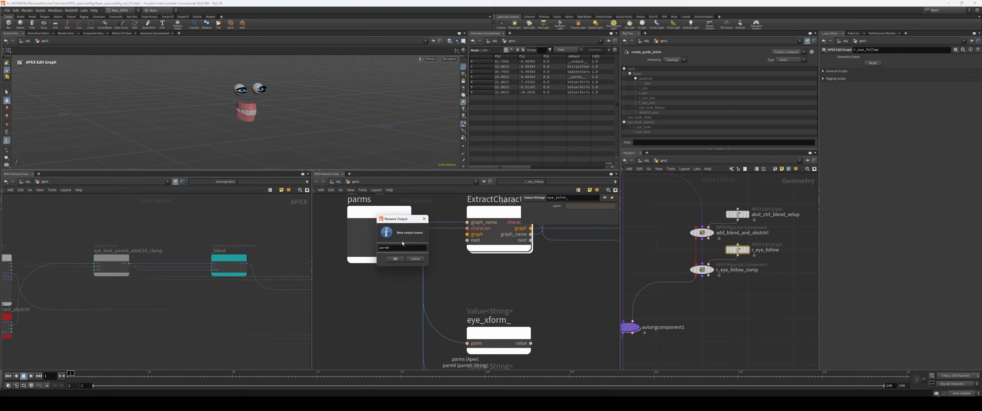
pyautogui.doubleClick(387, 248)
pyautogui.write('eye')
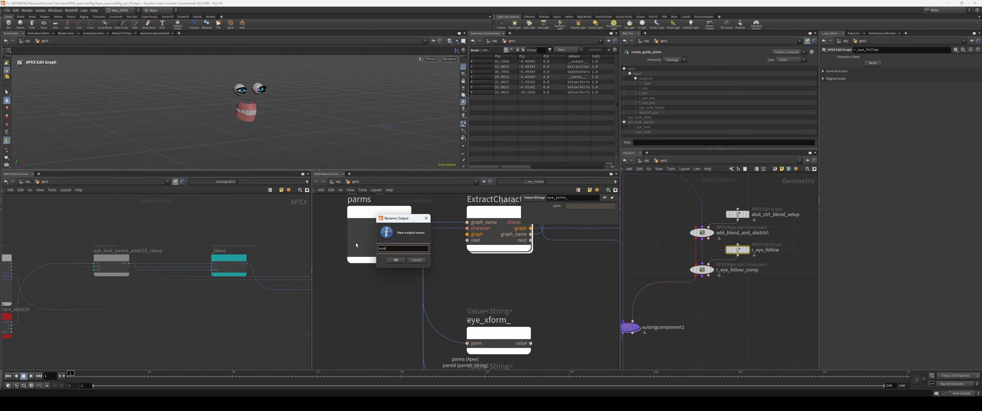
pyautogui.write('Target')
pyautogui.press('Return')
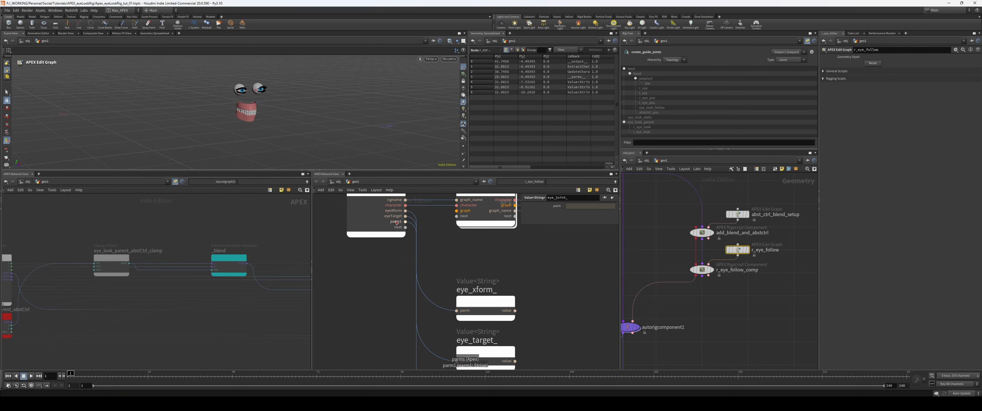
pyautogui.doubleClick(387, 231)
pyautogui.write('eyeJoint')
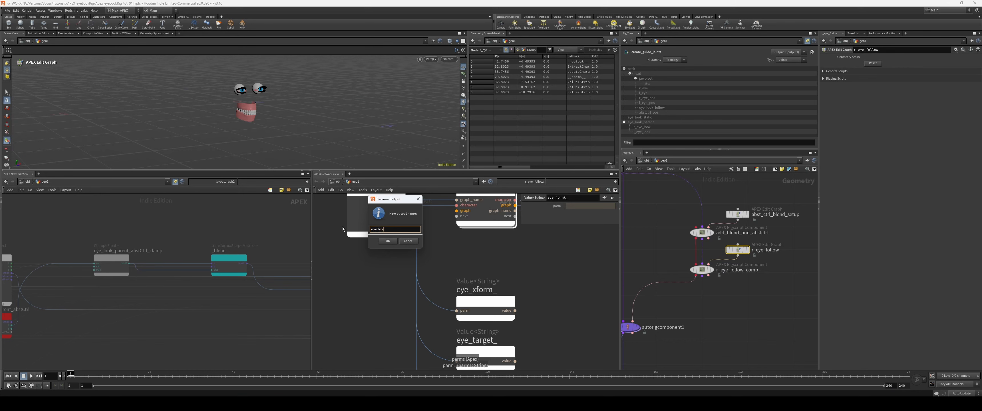
pyautogui.press('Return')
# Step: Add a graph::FindNode node beside eye_xform_ and make two copies of it below
pyautogui.press('Tab')
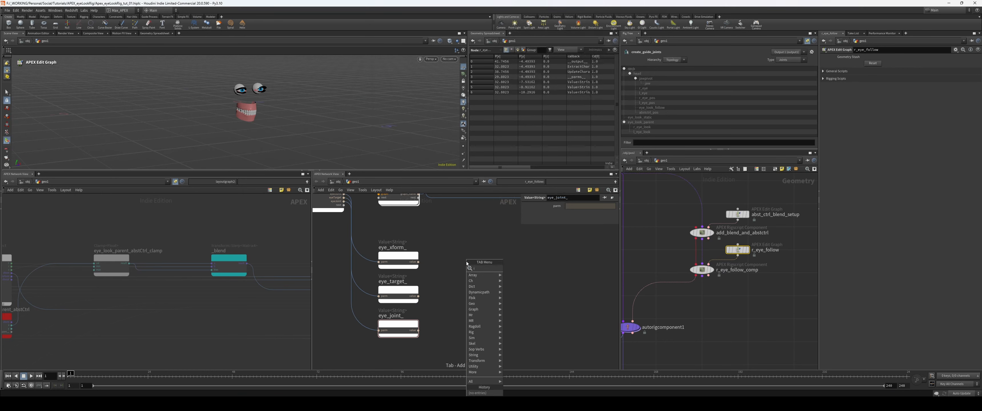
pyautogui.write('find')
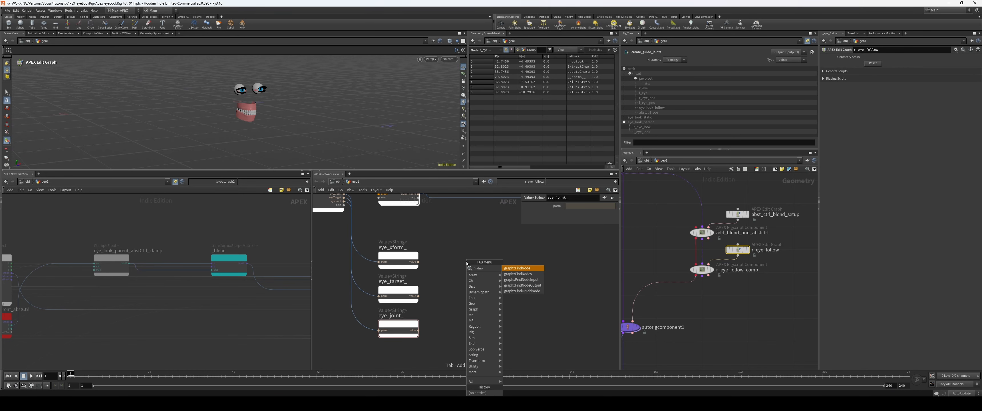
pyautogui.press('Return')
pyautogui.click(466, 262)
pyautogui.scroll(1, 421, 238)
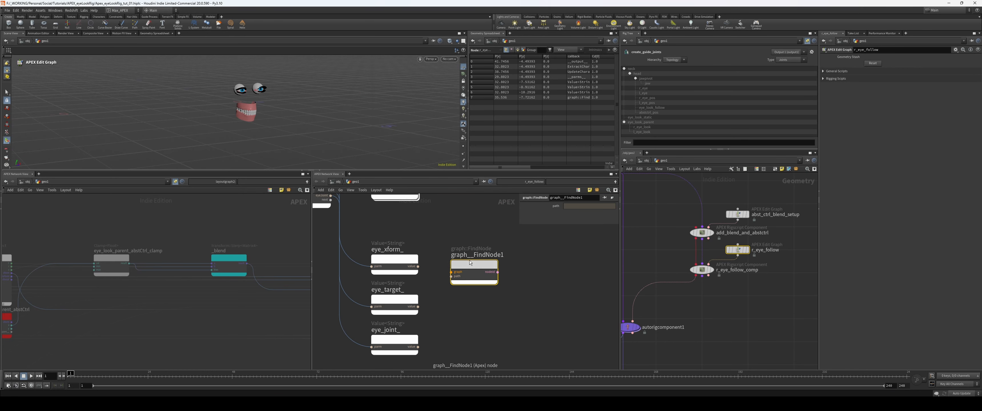
pyautogui.moveTo(471, 265); pyautogui.dragTo(481, 248)
pyautogui.keyDown('alt'); pyautogui.moveTo(481, 248); pyautogui.dragTo(487, 318); pyautogui.keyUp('alt')
pyautogui.keyDown('alt'); pyautogui.moveTo(487, 320); pyautogui.dragTo(497, 354); pyautogui.keyUp('alt')
pyautogui.moveTo(533, 328); pyautogui.dragTo(535, 285, button='middle')
# Step: Connect each Value<String> output to a FindNode path and ExtractCharacterGraph1's graph output to all three FindNode graph inputs
pyautogui.moveTo(565, 338); pyautogui.dragTo(517, 263)
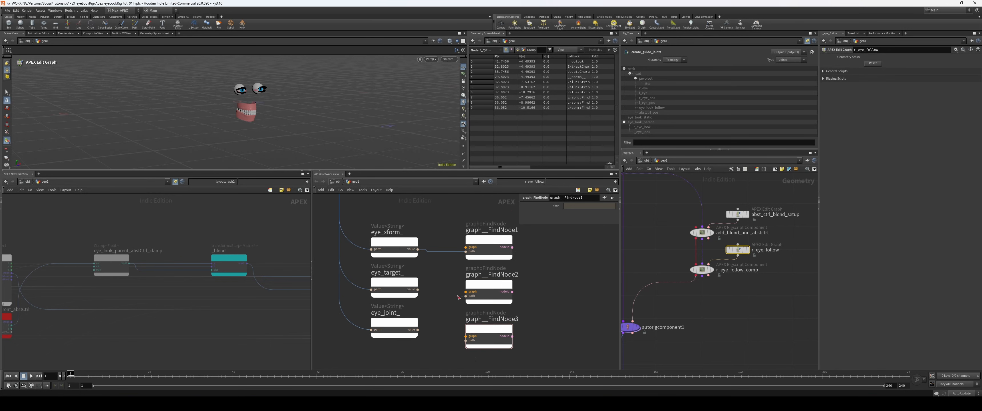
pyautogui.moveTo(418, 290); pyautogui.dragTo(466, 296)
pyautogui.moveTo(418, 329); pyautogui.dragTo(466, 341)
pyautogui.moveTo(431, 223); pyautogui.dragTo(426, 301, button='middle')
pyautogui.moveTo(414, 243); pyautogui.dragTo(453, 347)
pyautogui.moveTo(405, 220); pyautogui.dragTo(419, 331)
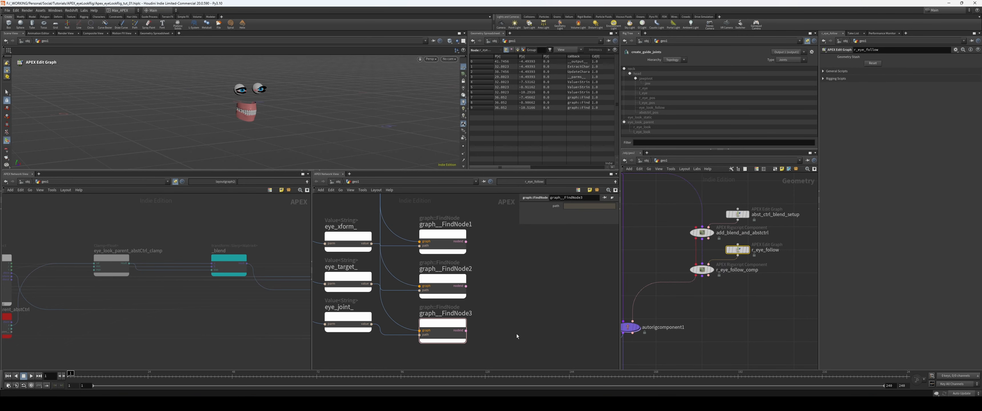
# Step: Rename the three FindNode nodes as find_xform_, find_target and find_joint
pyautogui.click(510, 211)
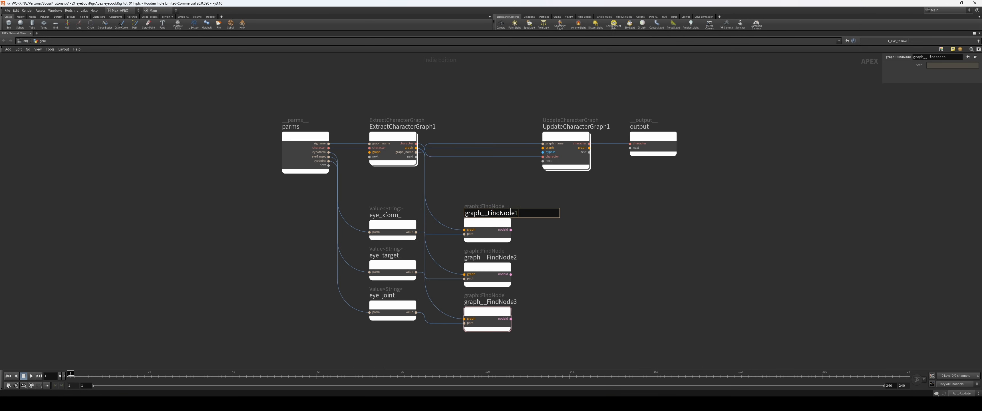
pyautogui.doubleClick(510, 210)
pyautogui.write('find_xform_')
pyautogui.press('Tab')
pyautogui.write('find_')
pyautogui.write('a')
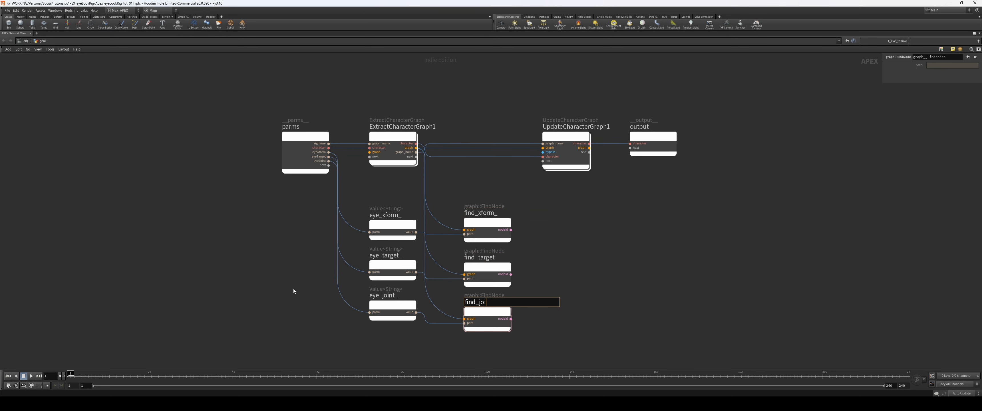
pyautogui.press('Return')
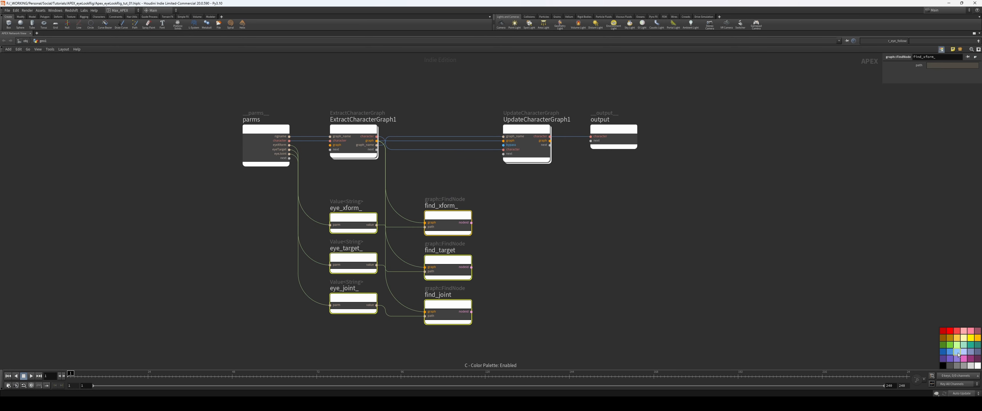
# Step: Colour the three Value<String> nodes and the three FindNode nodes light blue
pyautogui.click(968, 345)
pyautogui.press('c')
pyautogui.click(682, 306)
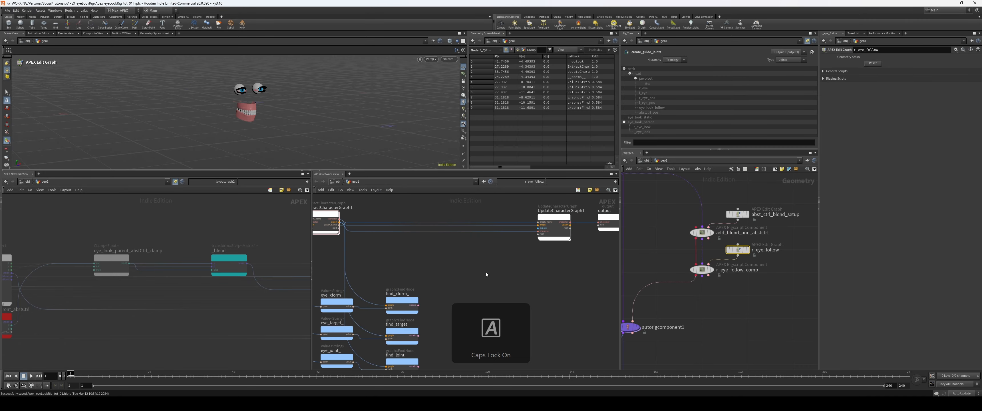
# Step: Add a simpleLook node to the r_eye_follow graph and place it in the free area beside the FindNode nodes
pyautogui.press('capslock')
pyautogui.press('Tab')
pyautogui.write('simplelook')
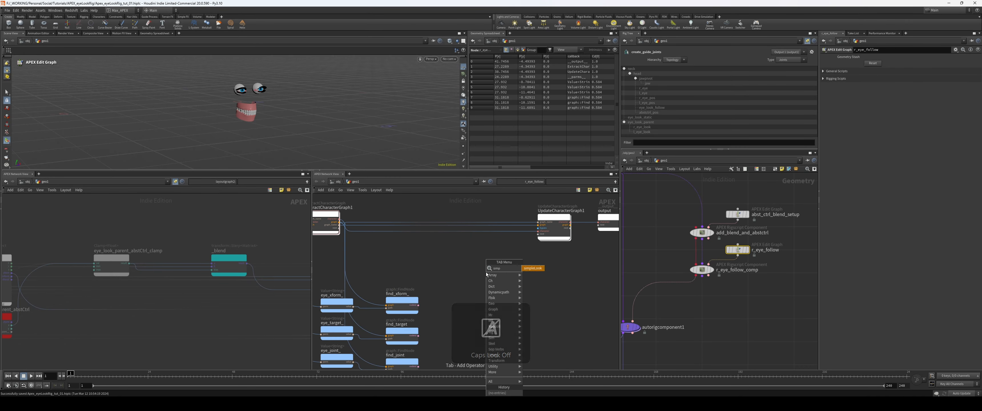
pyautogui.press('Return')
pyautogui.scroll(2, 473, 264)
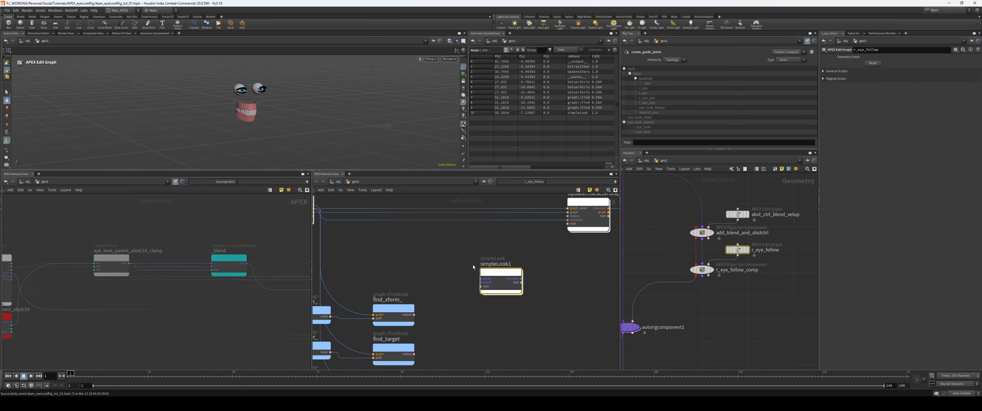
pyautogui.scroll(2, 502, 261)
pyautogui.moveTo(529, 276); pyautogui.dragTo(538, 324)
pyautogui.scroll(-1, 531, 273)
pyautogui.scroll(-1, 538, 324)
pyautogui.moveTo(538, 324); pyautogui.dragTo(518, 285, button='middle')
pyautogui.moveTo(518, 285); pyautogui.dragTo(523, 350)
pyautogui.moveTo(501, 285); pyautogui.dragTo(502, 241, button='middle')
pyautogui.moveTo(523, 304); pyautogui.dragTo(528, 359)
pyautogui.scroll(-2, 527, 336)
pyautogui.moveTo(464, 211); pyautogui.dragTo(487, 268, button='middle')
# Step: Add a graph::AddNode node and wire its graph connection between ExtractCharacterGraph1 and UpdateCharacterGraph1
pyautogui.press('Tab')
pyautogui.write('ddno')
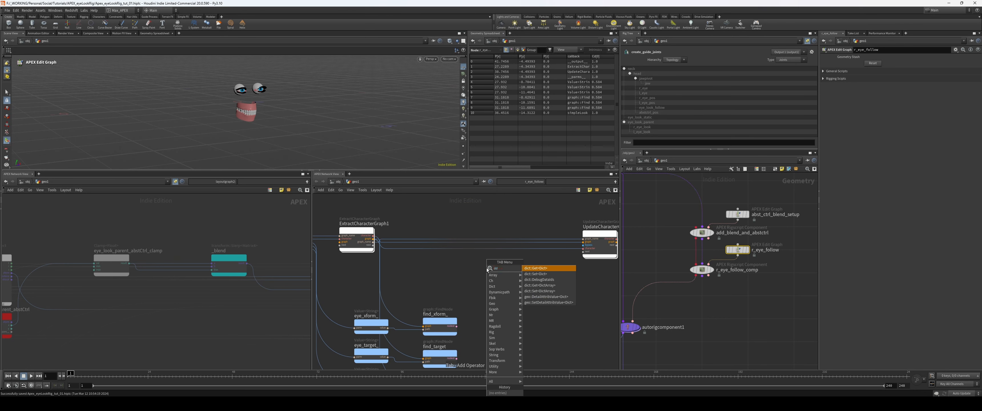
pyautogui.press('Return')
pyautogui.click(487, 269)
pyautogui.scroll(2, 394, 270)
pyautogui.moveTo(365, 227); pyautogui.dragTo(500, 274)
pyautogui.moveTo(576, 279); pyautogui.dragTo(511, 284, button='middle')
pyautogui.moveTo(481, 279); pyautogui.dragTo(593, 237)
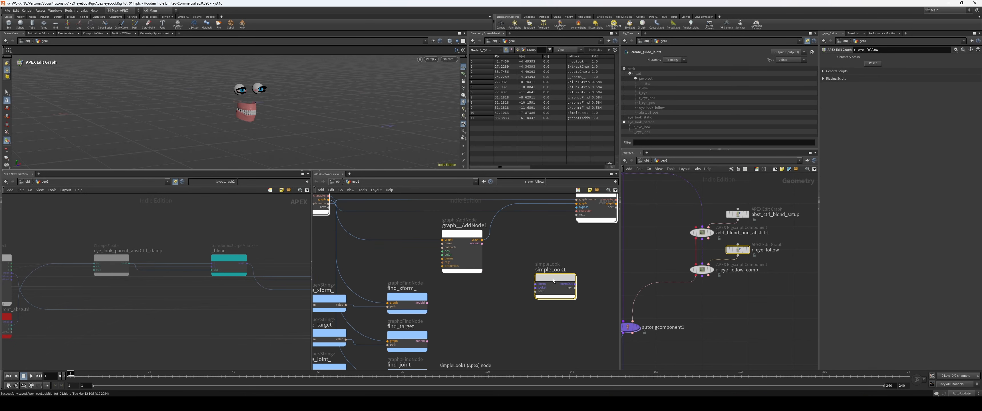
pyautogui.moveTo(553, 281); pyautogui.dragTo(541, 275)
# Step: Set the AddNode's callback to simpleLook and its color to 1, 1, 0
pyautogui.scroll(2, 518, 244)
pyautogui.moveTo(538, 252); pyautogui.dragTo(467, 254, button='middle')
pyautogui.click(418, 239)
pyautogui.press('p')
pyautogui.click(578, 212)
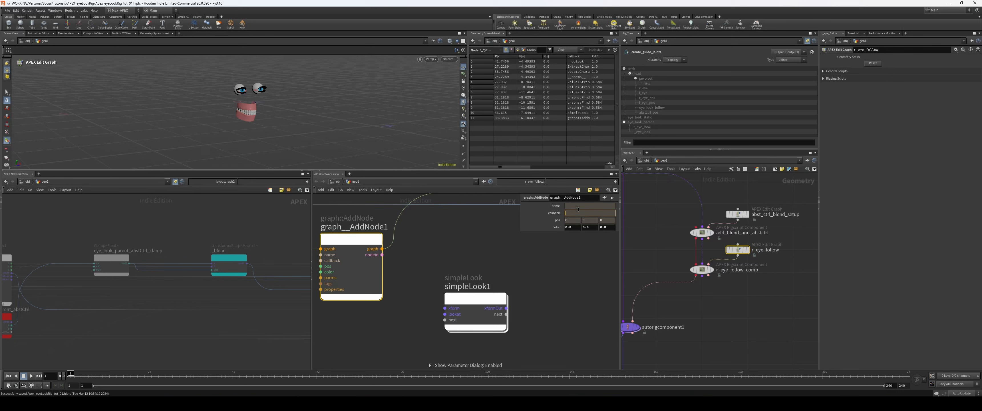
pyautogui.click(568, 229)
pyautogui.write('0')
pyautogui.press('Return')
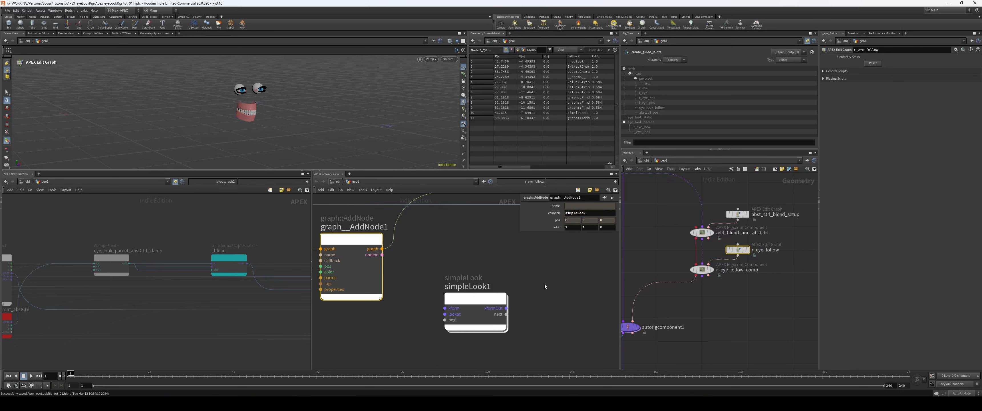
# Step: Examine the generated simpleLook node beside the parms node in the rig graph's network view
pyautogui.scroll(-3, 545, 284)
pyautogui.press('f')
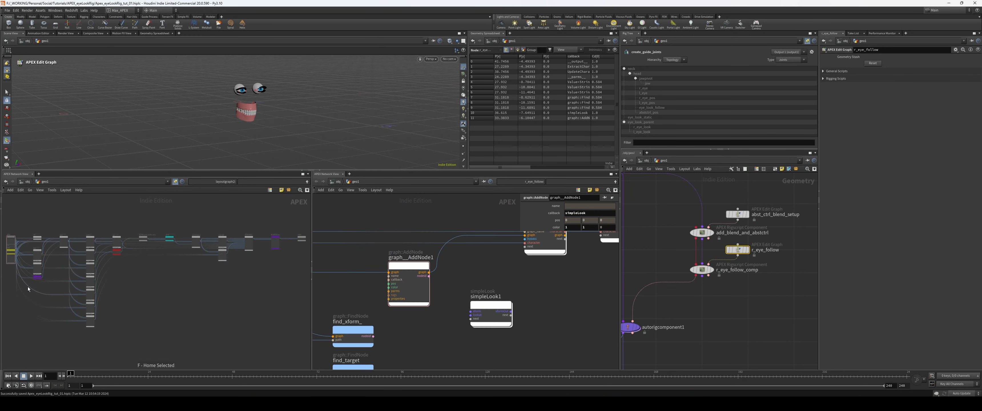
pyautogui.moveTo(27, 287); pyautogui.dragTo(112, 321, button='middle')
pyautogui.scroll(7, 48, 284)
pyautogui.moveTo(229, 305); pyautogui.dragTo(153, 304)
pyautogui.scroll(1, 107, 310)
pyautogui.moveTo(107, 310); pyautogui.dragTo(53, 280, button='middle')
pyautogui.moveTo(318, 291); pyautogui.dragTo(461, 273, button='middle')
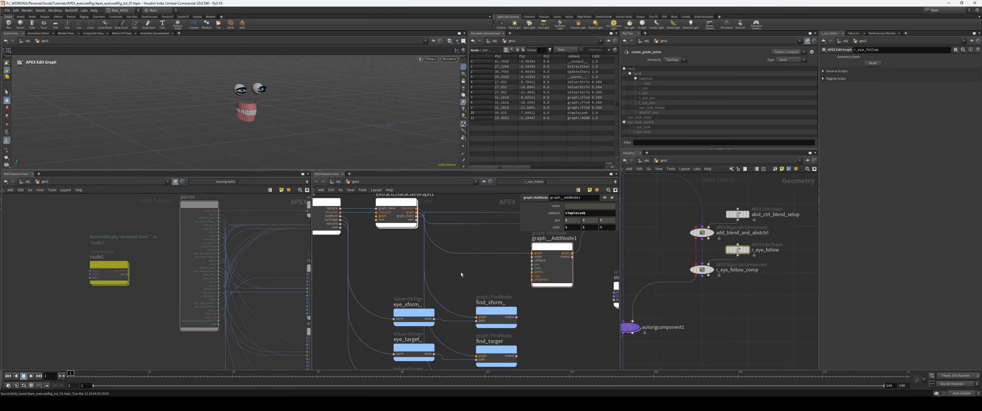
# Step: Add a string::Format node before graph__AddNode1 and connect a parms output to its argument
pyautogui.press('Tab')
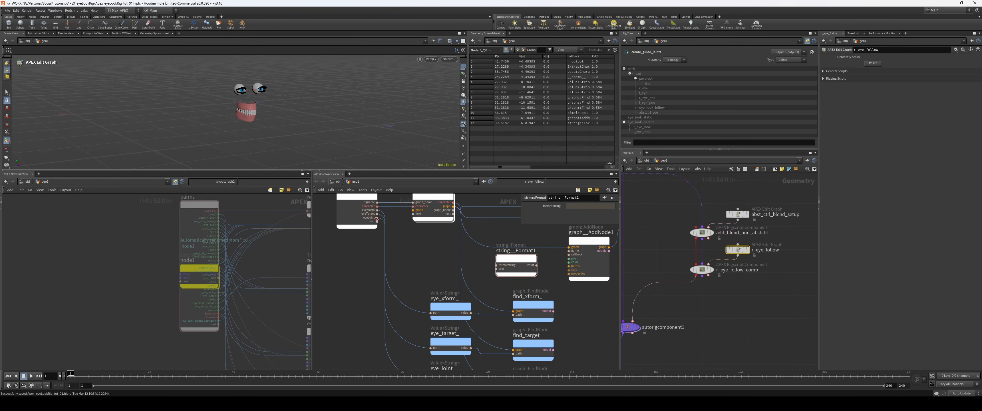
pyautogui.click(374, 217)
pyautogui.moveTo(423, 255); pyautogui.dragTo(402, 249, button='middle')
pyautogui.click(463, 263)
pyautogui.moveTo(463, 264); pyautogui.dragTo(421, 277, button='middle')
pyautogui.moveTo(327, 218); pyautogui.dragTo(337, 252, button='middle')
pyautogui.scroll(2, 457, 268)
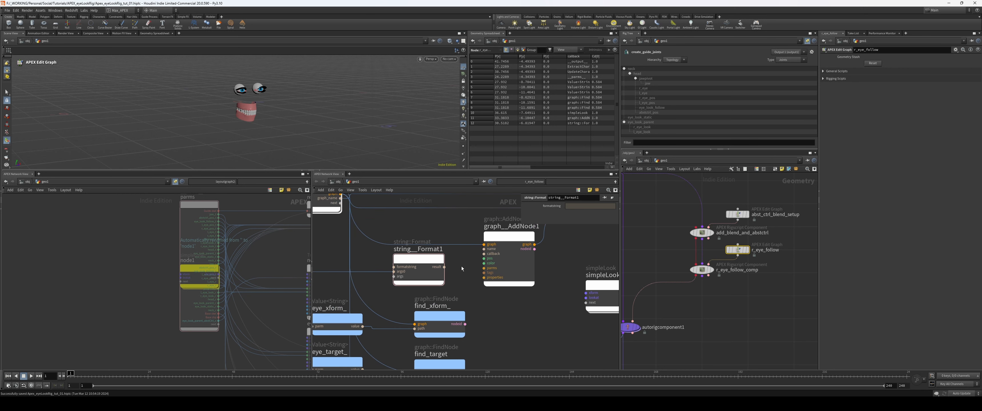
# Step: Connect the Format node's result to the AddNode's name and set the format string to {}_simple
pyautogui.click(444, 267)
pyautogui.click(484, 249)
pyautogui.click(435, 273)
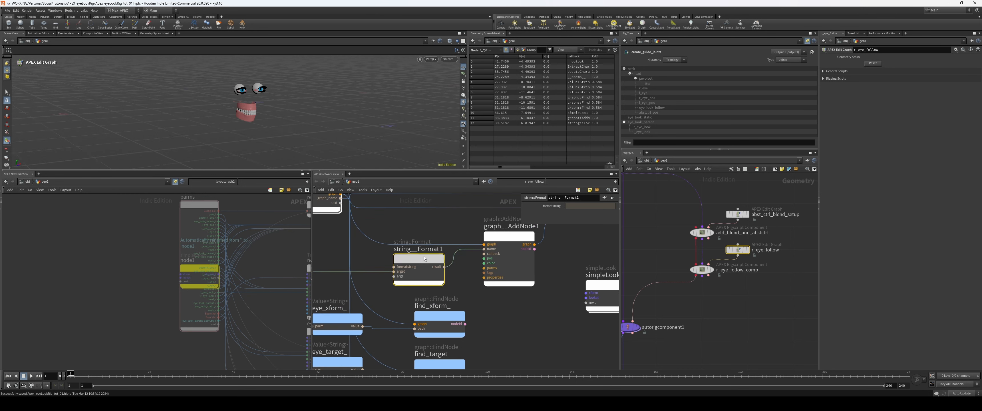
pyautogui.click(584, 205)
pyautogui.write('{}_si')
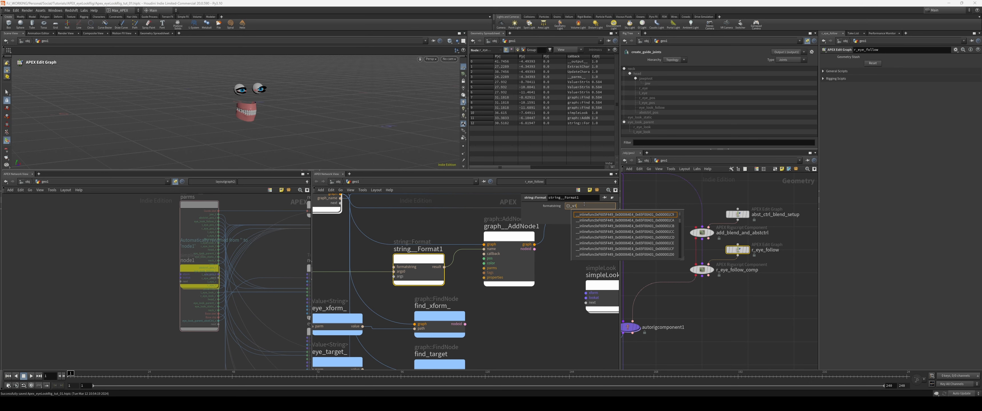
pyautogui.write('mpleLook')
pyautogui.press('Return')
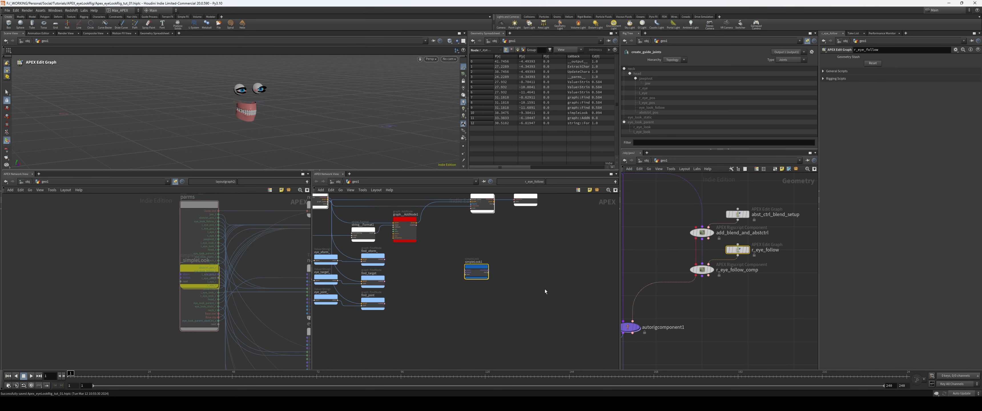
# Step: Add a TransformObject node beside simpleLook1 and place a copy of it below
pyautogui.hotkey('ctrl', 'b')
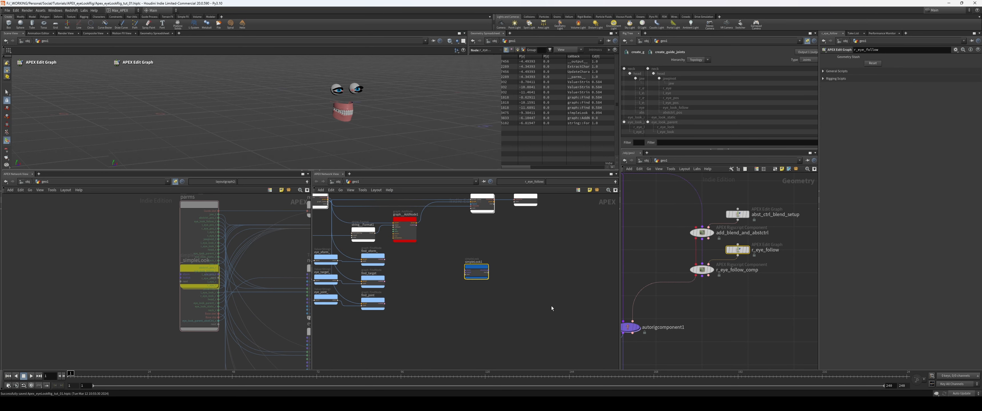
pyautogui.moveTo(560, 258); pyautogui.dragTo(526, 275, button='middle')
pyautogui.scroll(2, 526, 275)
pyautogui.moveTo(455, 207); pyautogui.dragTo(526, 275)
pyautogui.click(465, 290)
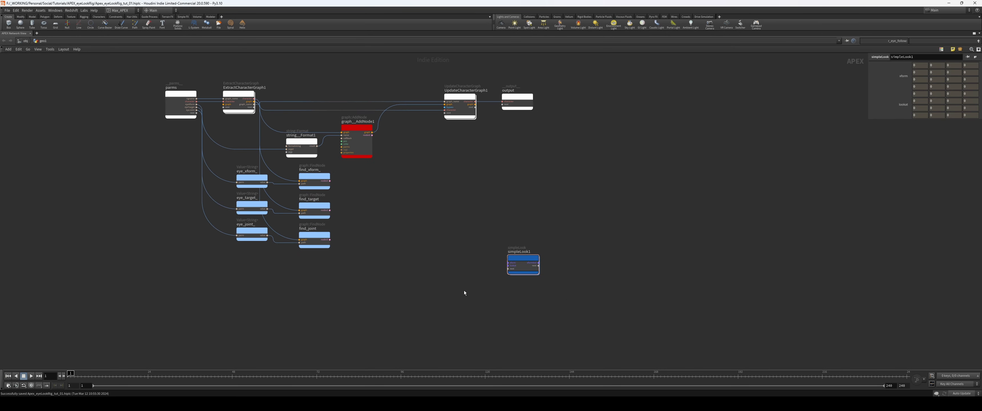
pyautogui.press('Tab')
pyautogui.write('trasform')
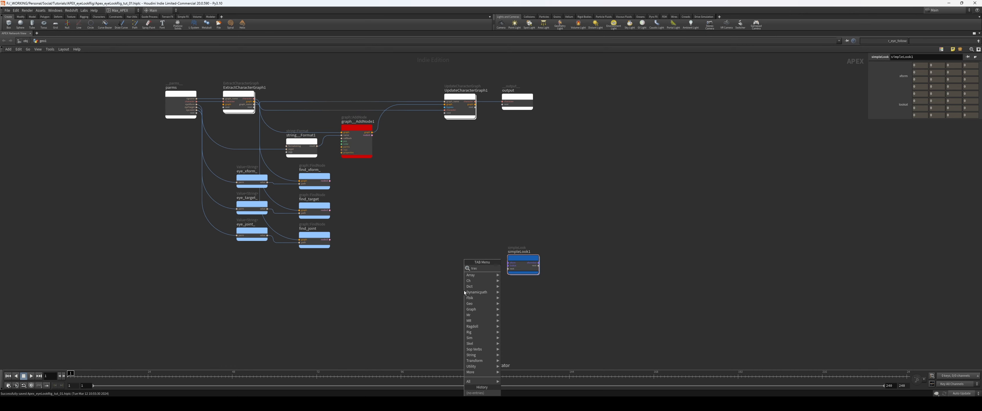
pyautogui.press('BackSpace')
pyautogui.press('BackSpace')
pyautogui.press('BackSpace')
pyautogui.press('BackSpace')
pyautogui.press('BackSpace')
pyautogui.write('nsofrm')
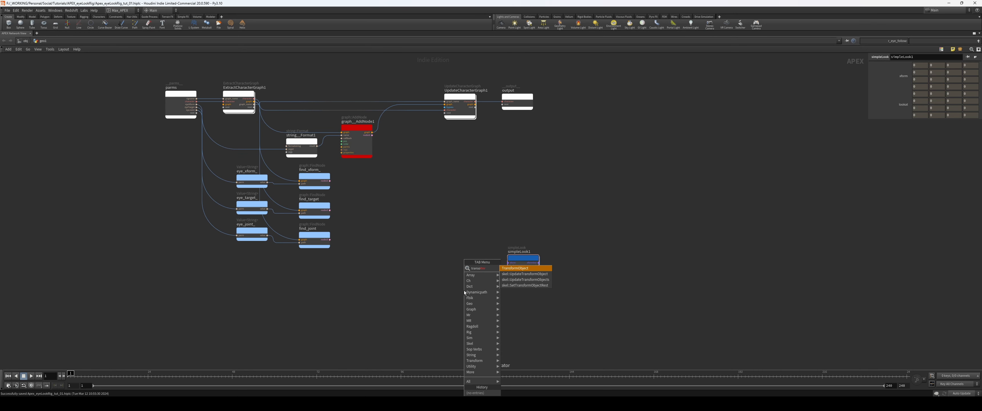
pyautogui.press('Return')
pyautogui.click(441, 228)
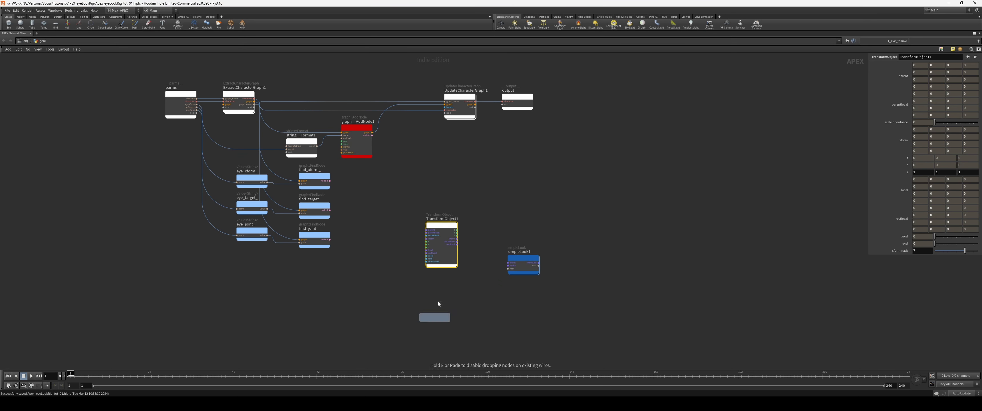
pyautogui.keyDown('alt'); pyautogui.moveTo(438, 302); pyautogui.dragTo(435, 305); pyautogui.keyUp('alt')
# Step: Rename the two TransformObject nodes as xofmr and loookatt
pyautogui.click(442, 219)
pyautogui.write('xofm')
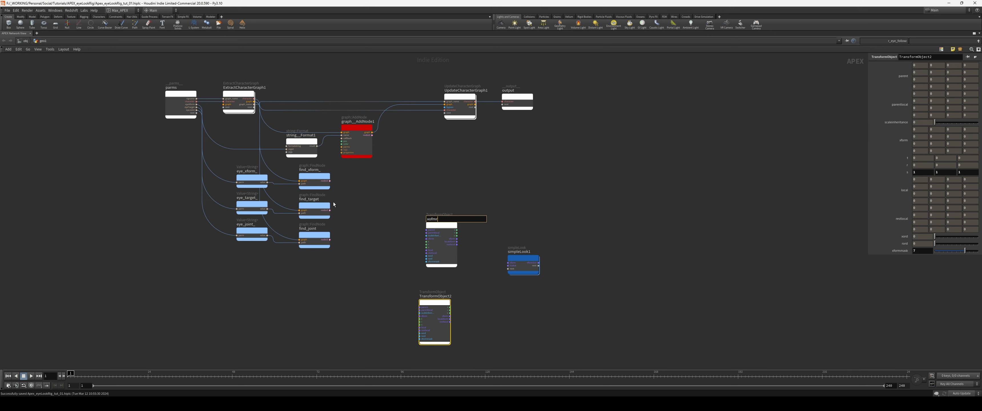
pyautogui.write('r')
pyautogui.press('Return')
pyautogui.press('F2')
pyautogui.press('BackSpace')
pyautogui.write('loook')
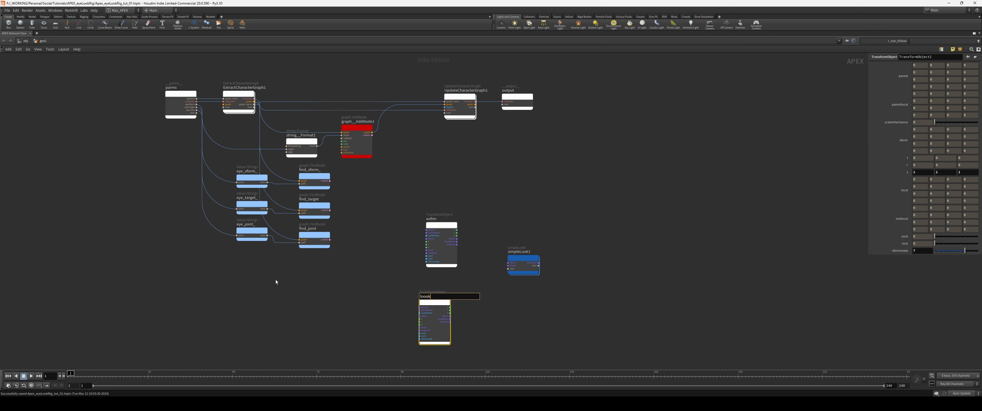
pyautogui.write('att')
pyautogui.click(486, 287)
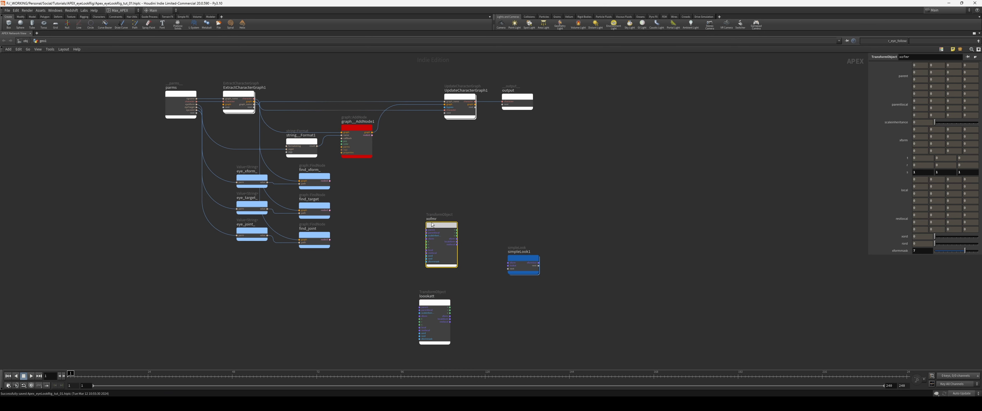
# Step: Place a copy of the xofmr node after simpleLook1 and rename it as joint
pyautogui.keyDown('alt'); pyautogui.moveTo(443, 226); pyautogui.dragTo(612, 252); pyautogui.keyUp('alt')
pyautogui.moveTo(533, 258); pyautogui.dragTo(527, 257)
pyautogui.moveTo(609, 251); pyautogui.dragTo(614, 251)
pyautogui.press('F2')
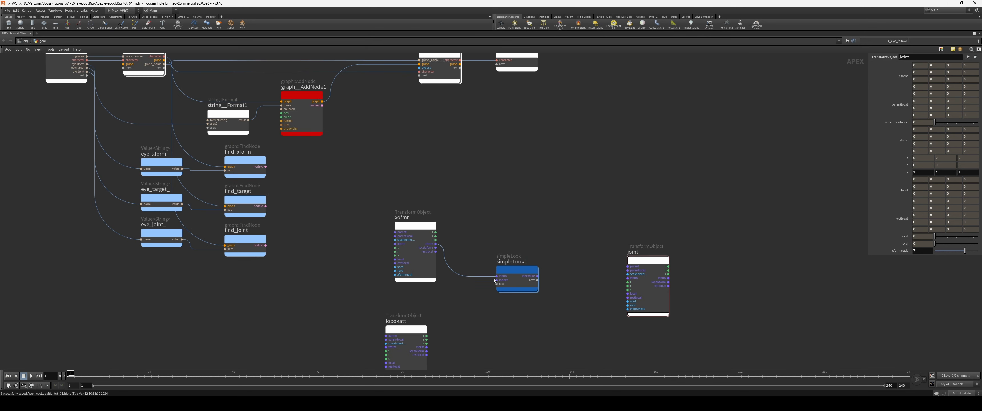
# Step: Connect xofmr and loookatt to simpleLook1's inputs and its output to joint's xform, aligning xofmr above loookatt
pyautogui.moveTo(496, 279)
pyautogui.mouseDown()
pyautogui.moveTo(437, 345)
pyautogui.moveTo(452, 304)
pyautogui.moveTo(498, 266)
pyautogui.mouseUp()
pyautogui.hotkey('ctrl', 'z')
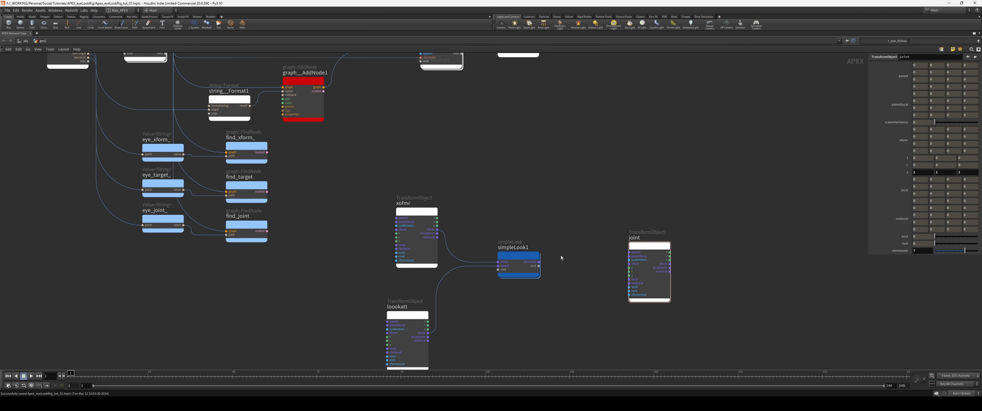
pyautogui.moveTo(556, 258); pyautogui.dragTo(629, 264)
pyautogui.moveTo(616, 282); pyautogui.dragTo(599, 288, button='middle')
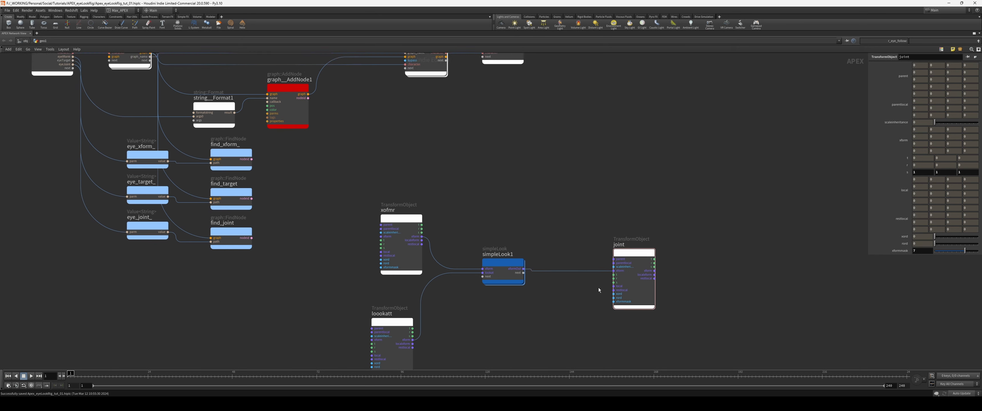
pyautogui.moveTo(523, 217); pyautogui.dragTo(501, 224, button='middle')
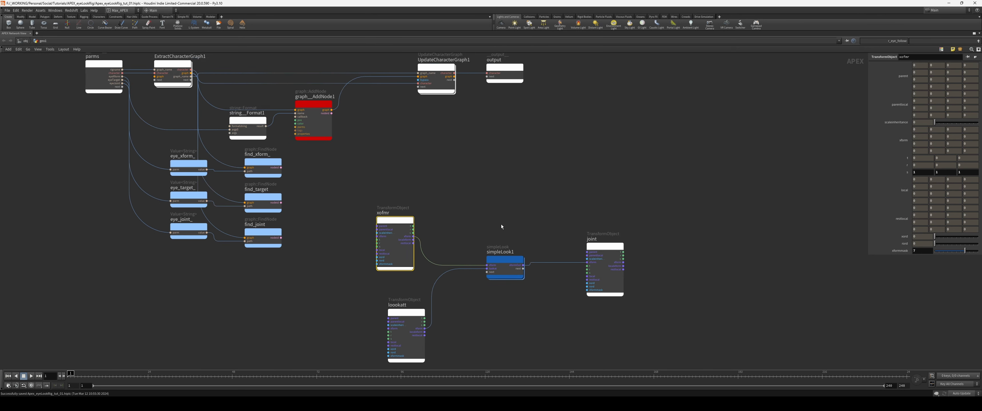
pyautogui.scroll(1, 502, 225)
pyautogui.moveTo(388, 236); pyautogui.dragTo(401, 236)
pyautogui.scroll(-2, 501, 221)
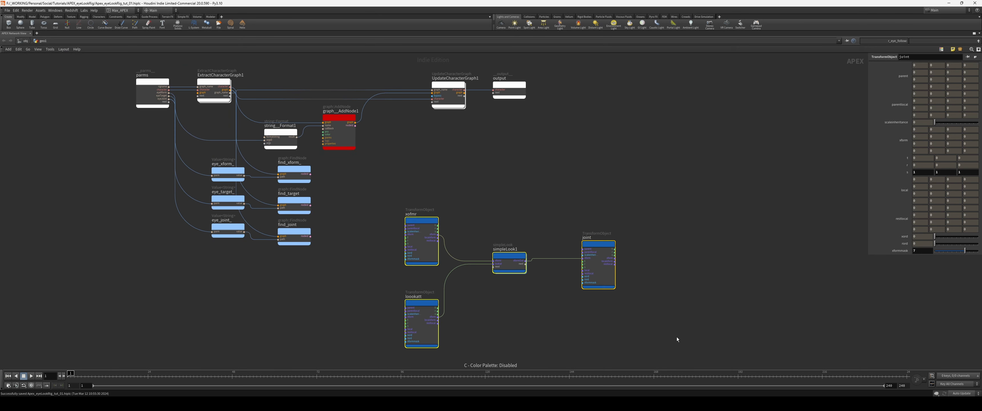
# Step: Move the xofmr, loookatt, simpleLook1 and joint example nodes lower in the network to free space beneath graph__AddNode1
pyautogui.moveTo(666, 352); pyautogui.dragTo(420, 225)
pyautogui.moveTo(485, 253); pyautogui.dragTo(482, 280, button='middle')
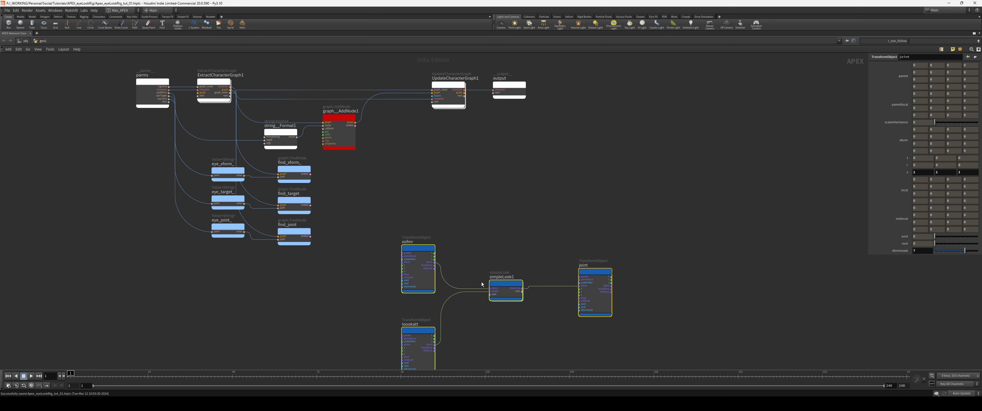
pyautogui.moveTo(459, 261); pyautogui.dragTo(464, 298)
pyautogui.moveTo(555, 323); pyautogui.dragTo(549, 247)
pyautogui.moveTo(498, 233); pyautogui.dragTo(526, 253, button='middle')
# Step: Add a graph::FindAndConnectInput node in the space below and beyond graph__AddNode1
pyautogui.press('Tab')
pyautogui.write('find')
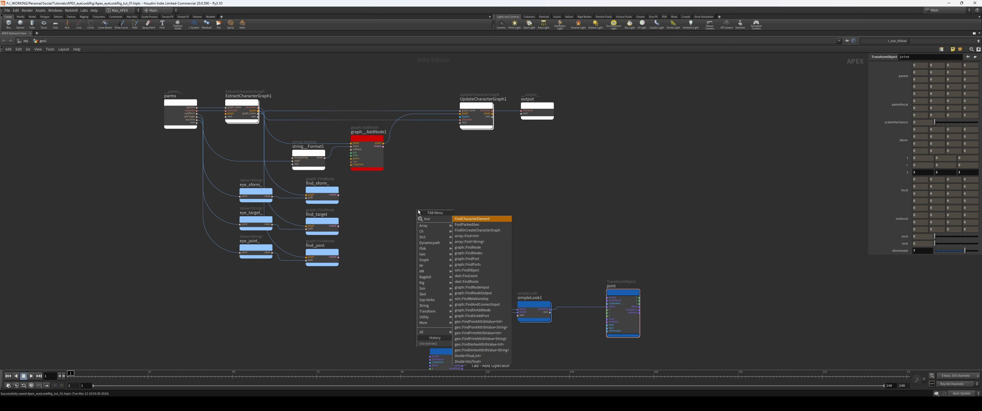
pyautogui.write('andc')
pyautogui.press('Return')
pyautogui.click(418, 213)
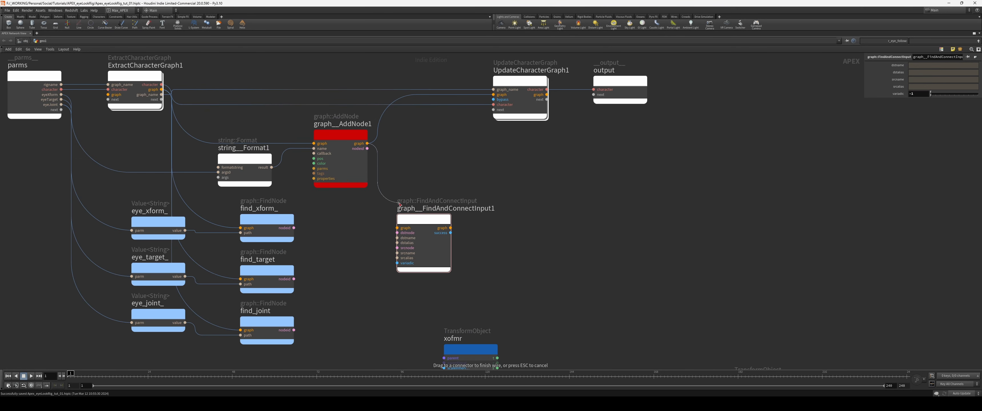
# Step: Connect graph__AddNode1's graph and nodeid outputs to the FindAndConnectInput node's graph and dstnode, and find_xform_'s nodeid to its srcnode
pyautogui.scroll(2, 358, 242)
pyautogui.moveTo(349, 245)
pyautogui.mouseDown(button='middle')
pyautogui.moveTo(358, 242)
pyautogui.moveTo(351, 238)
pyautogui.mouseUp(button='middle')
pyautogui.scroll(-3, 358, 242)
pyautogui.moveTo(324, 229); pyautogui.dragTo(395, 247)
pyautogui.moveTo(396, 246); pyautogui.dragTo(398, 254, button='middle')
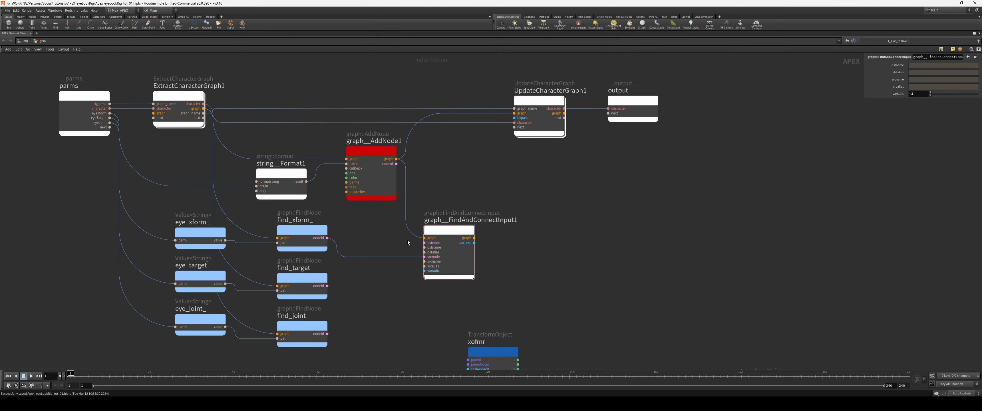
pyautogui.click(345, 209)
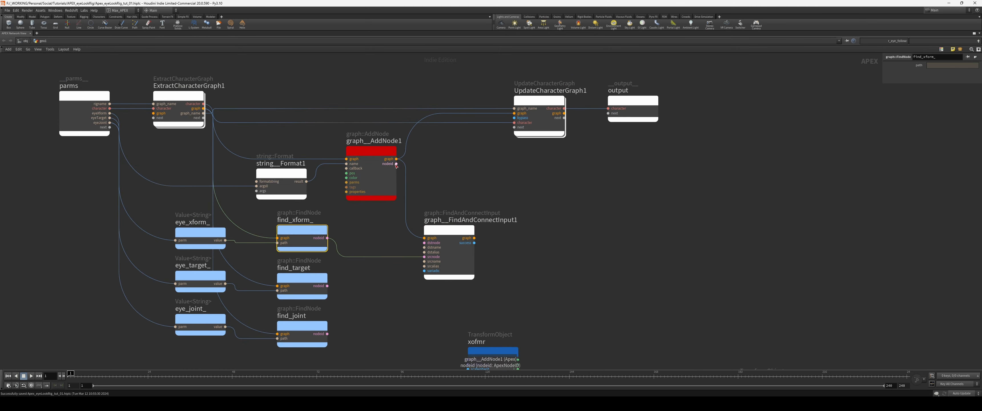
# Step: Set both srcname and dstname of the FindAndConnectInput node to xform
pyautogui.moveTo(594, 280); pyautogui.dragTo(568, 197, button='middle')
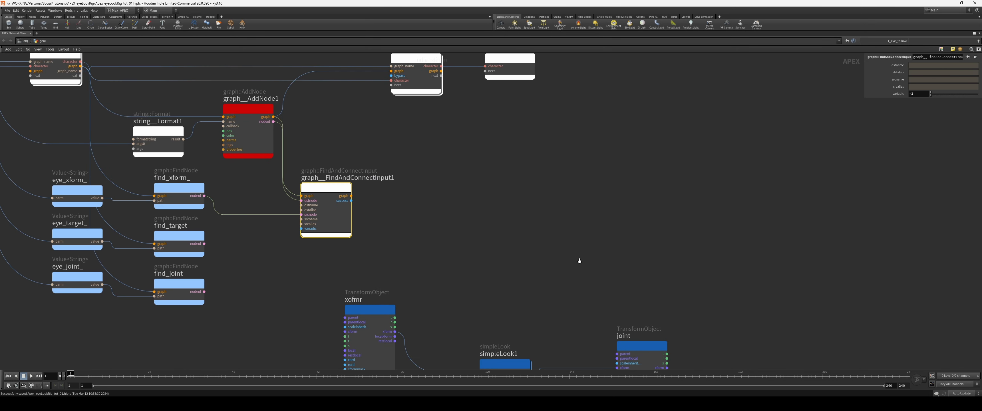
pyautogui.scroll(-2, 540, 217)
pyautogui.scroll(1, 540, 217)
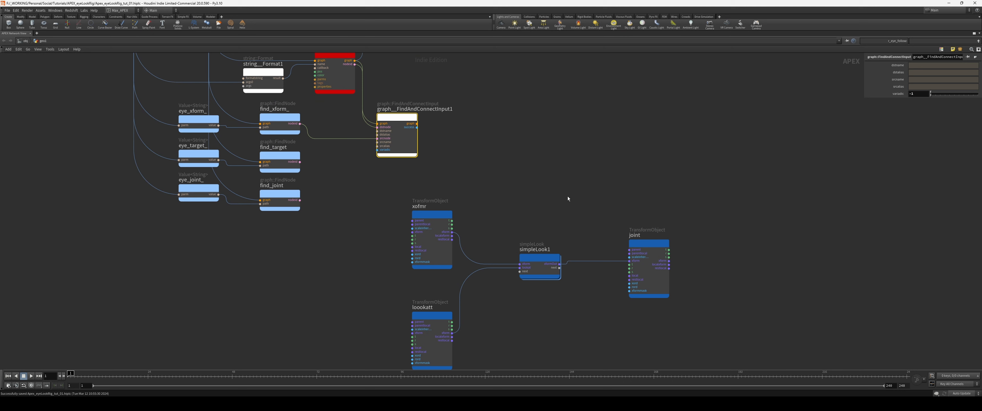
pyautogui.click(924, 78)
pyautogui.write('frm')
pyautogui.hotkey('shift', 'Tab')
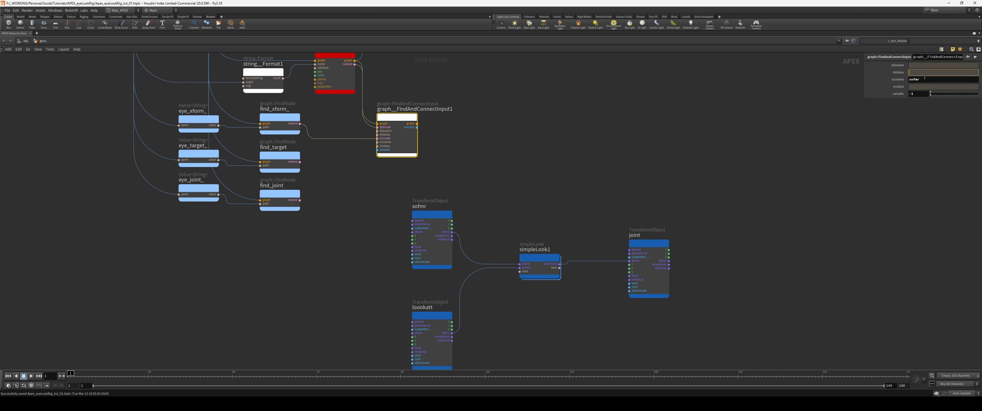
pyautogui.press('Tab')
pyautogui.write('xform')
pyautogui.hotkey('shift', 'Tab')
pyautogui.hotkey('shift', 'Tab')
pyautogui.write('x')
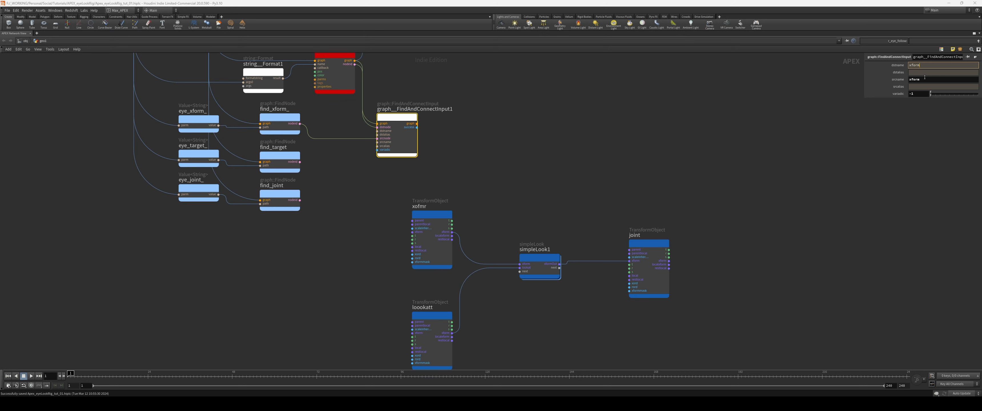
pyautogui.press('Return')
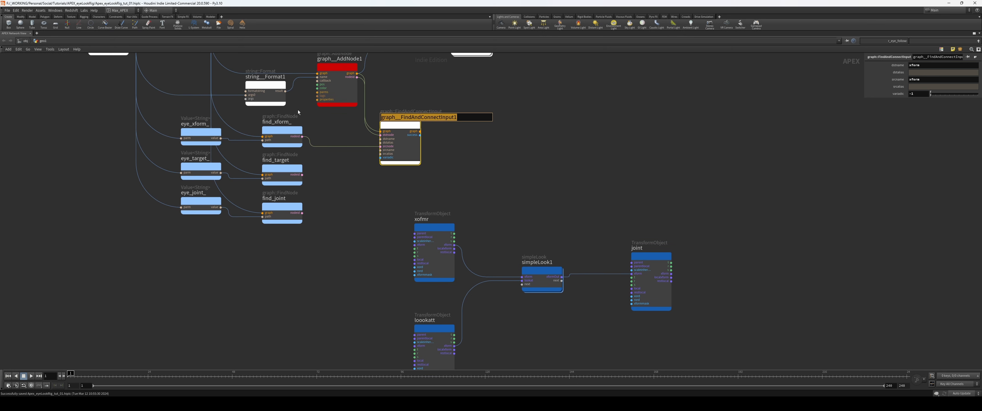
# Step: Rename the FindAndConnectInput node as connect_xform and place a copy below it, fed by its graph output
pyautogui.write('conne')
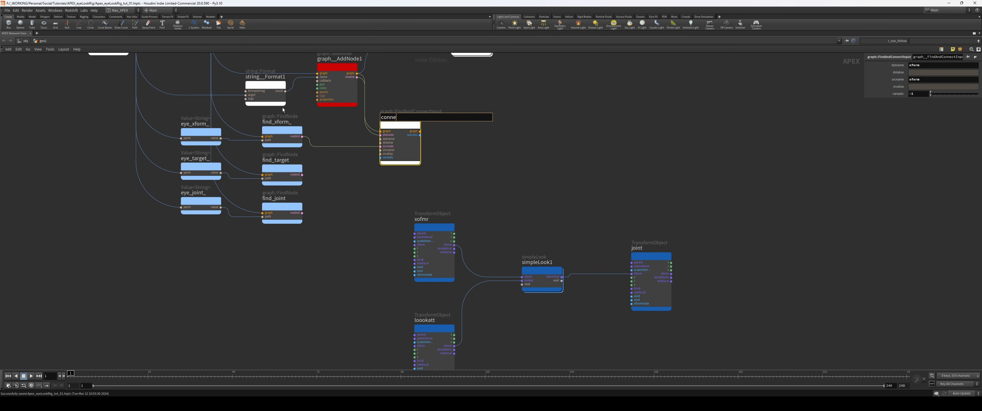
pyautogui.write('ct_xform')
pyautogui.press('Return')
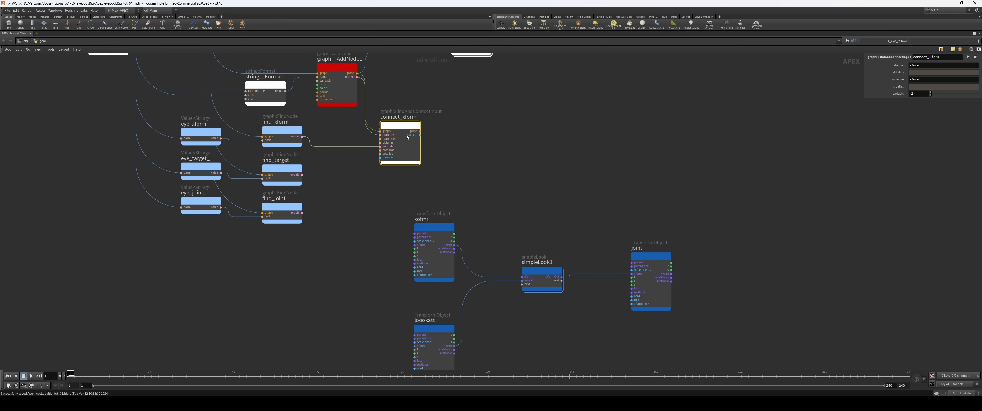
pyautogui.keyDown('alt'); pyautogui.moveTo(404, 128); pyautogui.dragTo(403, 180); pyautogui.keyUp('alt')
# Step: Move the four example nodes further down, away from the two connect nodes
pyautogui.moveTo(749, 187); pyautogui.dragTo(456, 325)
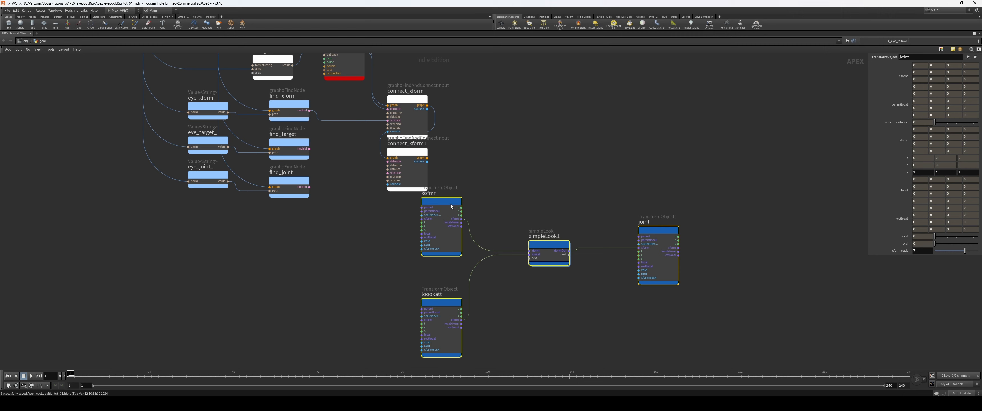
pyautogui.moveTo(452, 203); pyautogui.dragTo(462, 271)
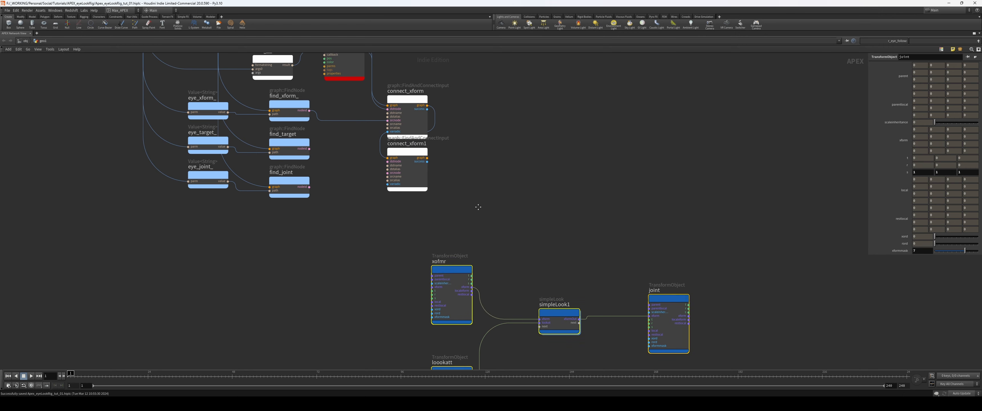
pyautogui.moveTo(478, 207); pyautogui.dragTo(480, 251, button='middle')
pyautogui.moveTo(278, 174); pyautogui.dragTo(294, 219, button='middle')
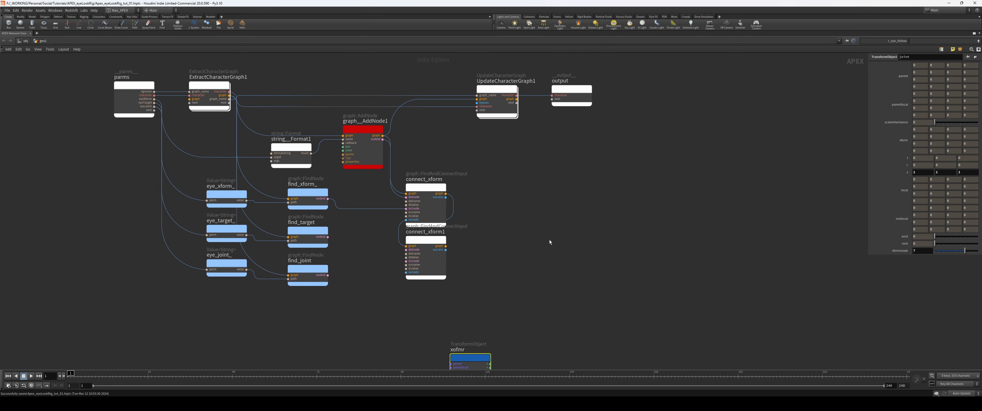
pyautogui.moveTo(504, 232); pyautogui.dragTo(500, 252, button='middle')
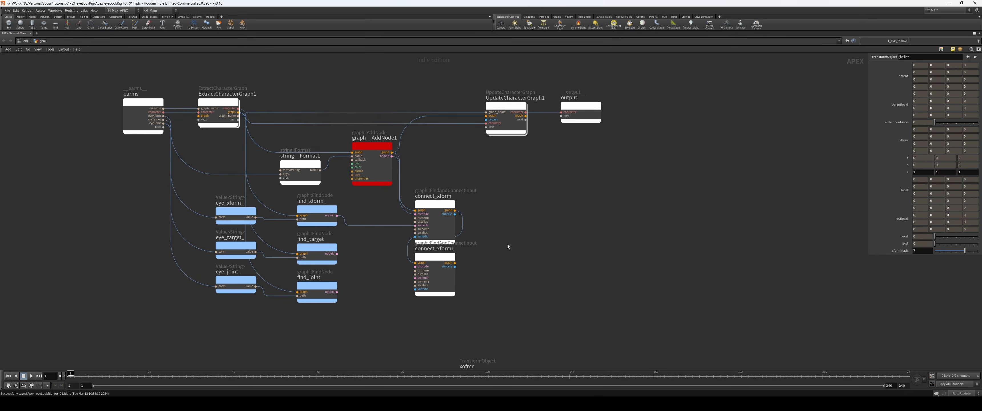
# Step: Shift the UpdateCharacterGraph1 and output nodes further right to make room for more connect nodes
pyautogui.moveTo(617, 135); pyautogui.dragTo(511, 109)
pyautogui.moveTo(507, 107); pyautogui.dragTo(549, 105)
pyautogui.click(532, 216)
pyautogui.moveTo(531, 215); pyautogui.dragTo(527, 202, button='middle')
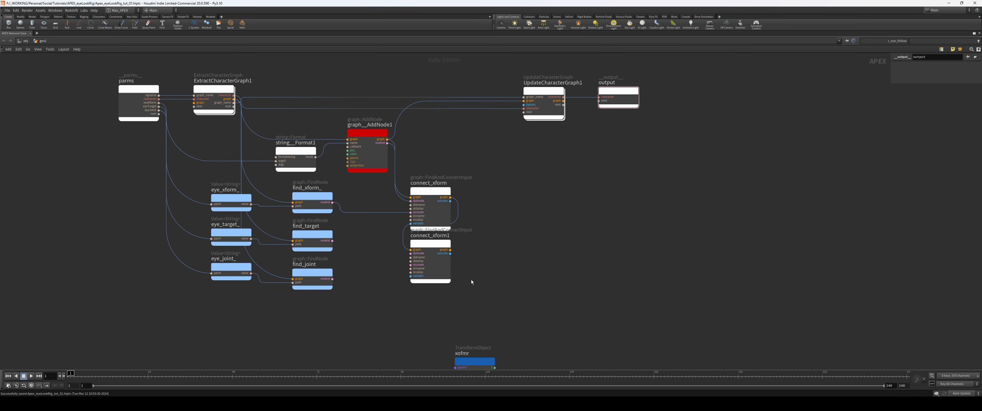
# Step: Rename the copied connect_xform1 node as connect_look_at
pyautogui.scroll(-1, 476, 244)
pyautogui.moveTo(472, 280); pyautogui.dragTo(479, 238, button='middle')
pyautogui.scroll(2, 448, 252)
pyautogui.moveTo(490, 249); pyautogui.dragTo(394, 267, button='middle')
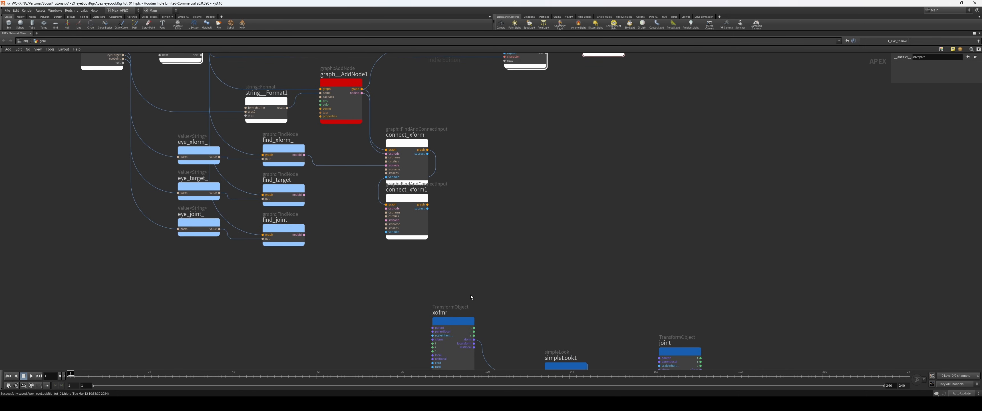
pyautogui.moveTo(464, 244); pyautogui.dragTo(464, 240, button='middle')
pyautogui.hotkey('shift', 'p')
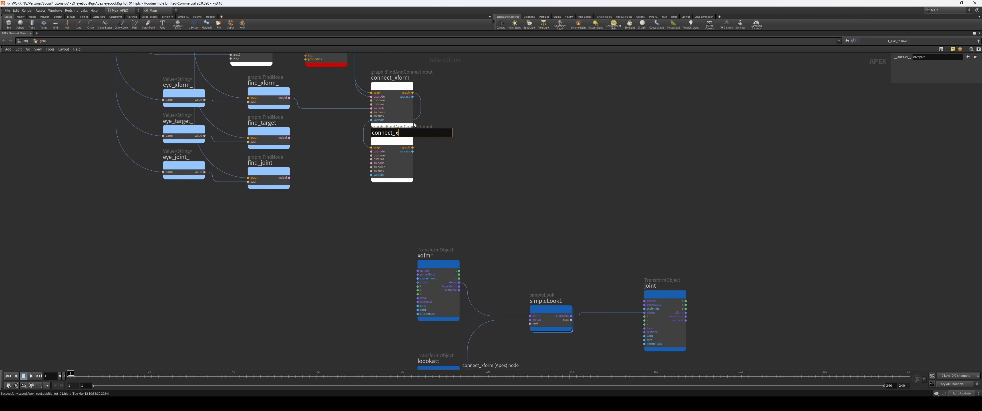
pyautogui.write('at')
pyautogui.press('Return')
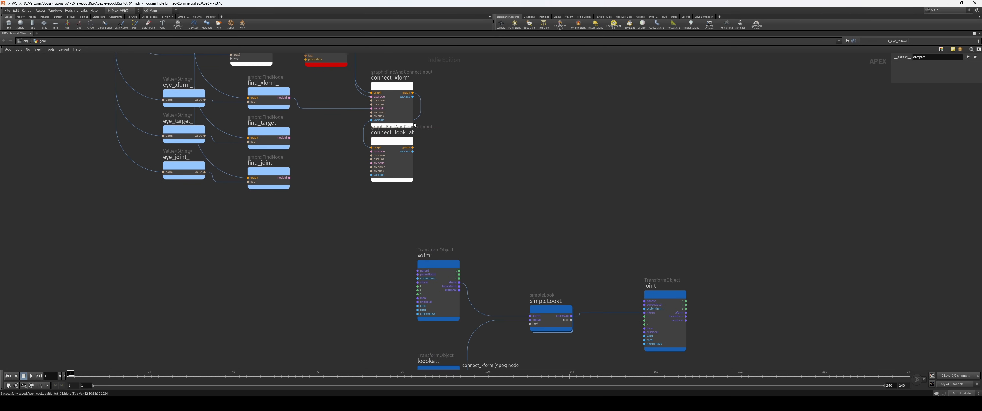
# Step: Wire find_target's nodeid to connect_look_at's srcnode, graph__AddNode1's nodeid to its dstnode, and its graph output to UpdateCharacterGraph1
pyautogui.scroll(2, 317, 223)
pyautogui.moveTo(311, 143); pyautogui.dragTo(295, 236, button='middle')
pyautogui.moveTo(289, 237); pyautogui.dragTo(394, 269)
pyautogui.moveTo(352, 250); pyautogui.dragTo(353, 285, button='middle')
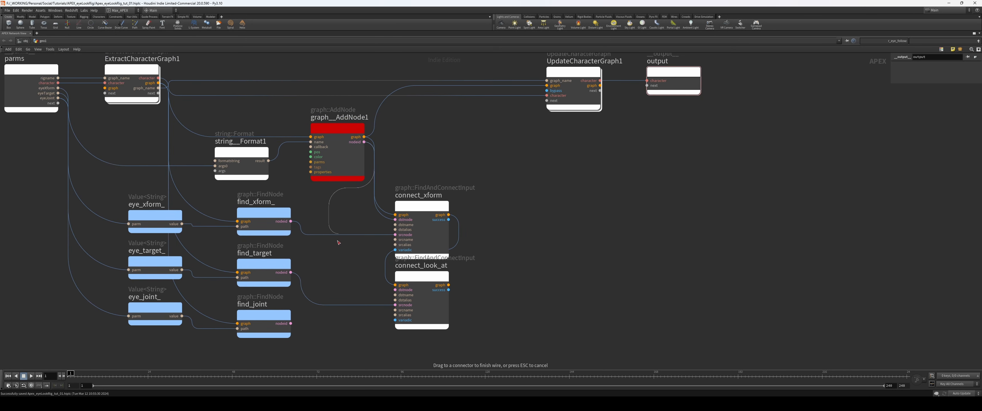
pyautogui.moveTo(452, 285); pyautogui.dragTo(418, 303, button='middle')
pyautogui.moveTo(415, 303); pyautogui.dragTo(514, 103)
# Step: Place a copy of connect_look_at beside the connect nodes and chain its graph ports between connect_look_at and UpdateCharacterGraph1
pyautogui.moveTo(494, 305); pyautogui.dragTo(531, 282, button='middle')
pyautogui.moveTo(465, 284); pyautogui.dragTo(453, 255, button='middle')
pyautogui.keyDown('alt'); pyautogui.moveTo(416, 246); pyautogui.dragTo(517, 164); pyautogui.keyUp('alt')
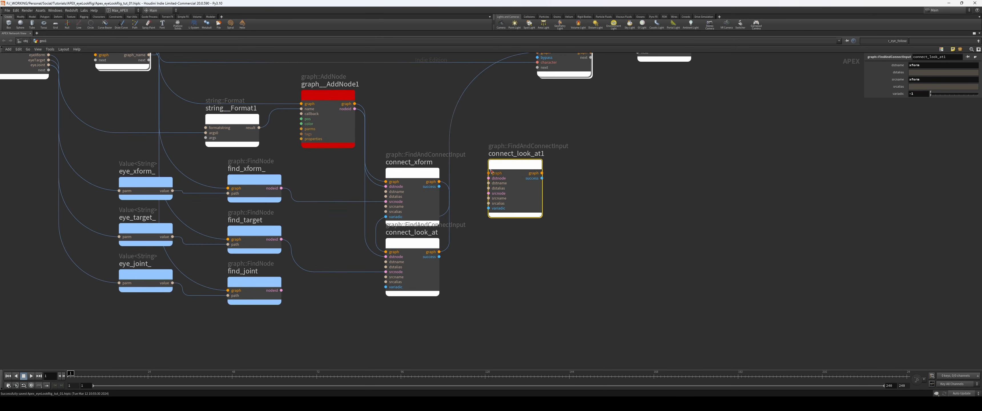
pyautogui.moveTo(518, 165); pyautogui.dragTo(514, 196, button='middle')
pyautogui.moveTo(514, 197); pyautogui.dragTo(510, 205)
pyautogui.moveTo(436, 284); pyautogui.dragTo(480, 215)
pyautogui.moveTo(551, 219); pyautogui.dragTo(542, 237, button='middle')
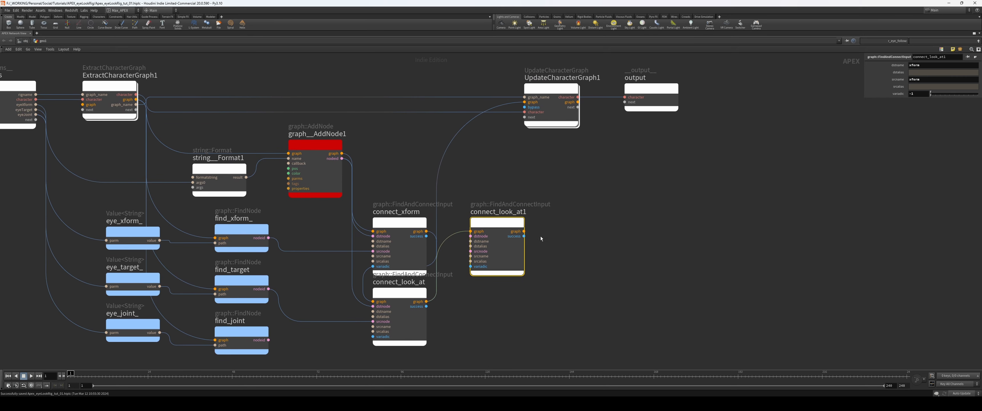
pyautogui.moveTo(524, 231); pyautogui.dragTo(524, 103)
# Step: Rename the connect_look_at1 copy as connect_to_the_joint
pyautogui.click(498, 219)
pyautogui.moveTo(493, 219); pyautogui.dragTo(592, 209)
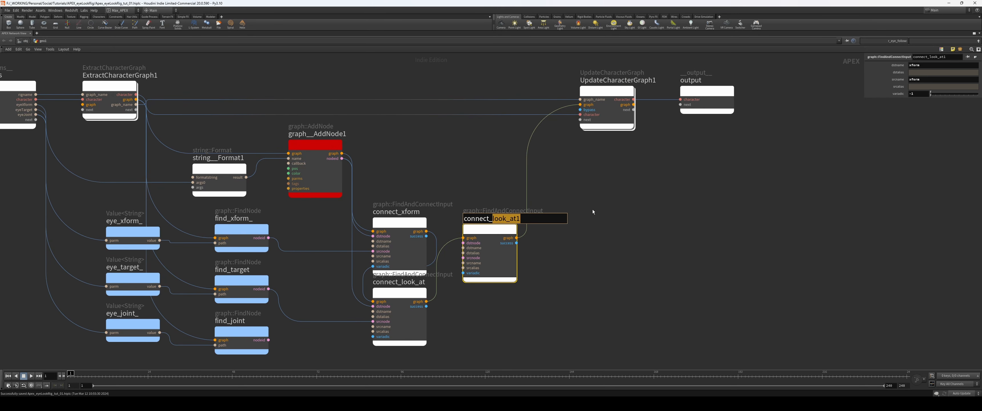
pyautogui.write('to_the_joint')
pyautogui.press('Return')
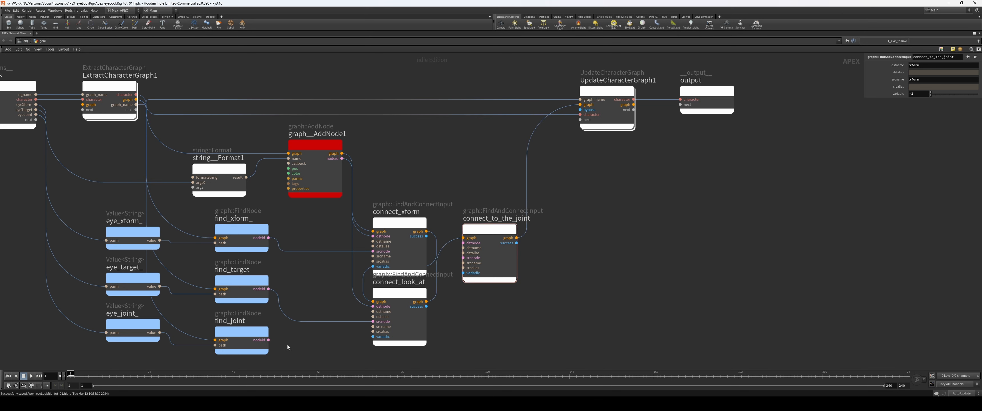
# Step: Connect find_joint's nodeid to connect_to_the_joint's dstnode and graph__AddNode1's nodeid to its srcnode
pyautogui.moveTo(269, 340); pyautogui.dragTo(463, 257)
pyautogui.moveTo(393, 332); pyautogui.dragTo(391, 334)
pyautogui.moveTo(489, 317); pyautogui.dragTo(465, 256, button='middle')
# Step: Set the dstname of connect_look_at to lookat, matching simpleLook1's input
pyautogui.moveTo(591, 306); pyautogui.dragTo(536, 175, button='middle')
pyautogui.scroll(-3, 537, 175)
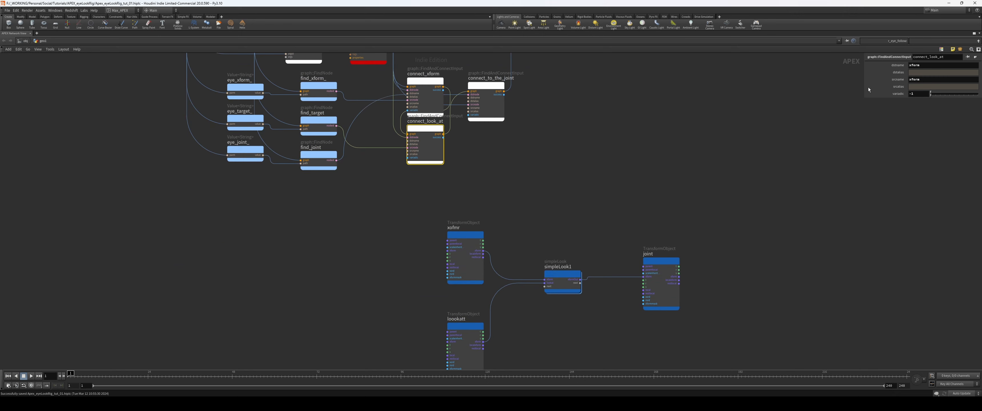
pyautogui.scroll(3, 591, 206)
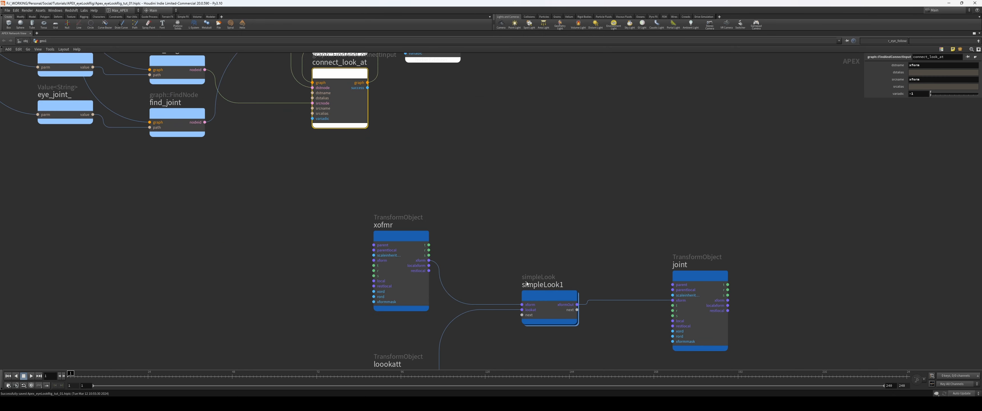
pyautogui.doubleClick(916, 66)
pyautogui.write('lookat')
pyautogui.press('Return')
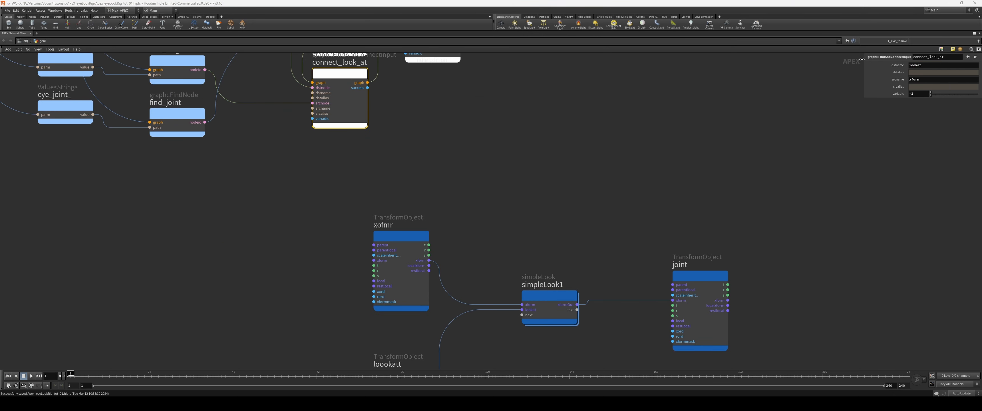
# Step: Check the port names on simpleLook1 and joint, and set connect_to_the_joint's srcname to xformOut
pyautogui.moveTo(519, 175); pyautogui.dragTo(520, 347, button='middle')
pyautogui.click(454, 219)
pyautogui.moveTo(544, 241); pyautogui.dragTo(529, 124, button='middle')
pyautogui.scroll(-4, 578, 221)
pyautogui.moveTo(577, 221); pyautogui.dragTo(562, 212, button='middle')
pyautogui.moveTo(625, 253); pyautogui.dragTo(524, 248)
pyautogui.click(524, 217)
pyautogui.scroll(5, 526, 205)
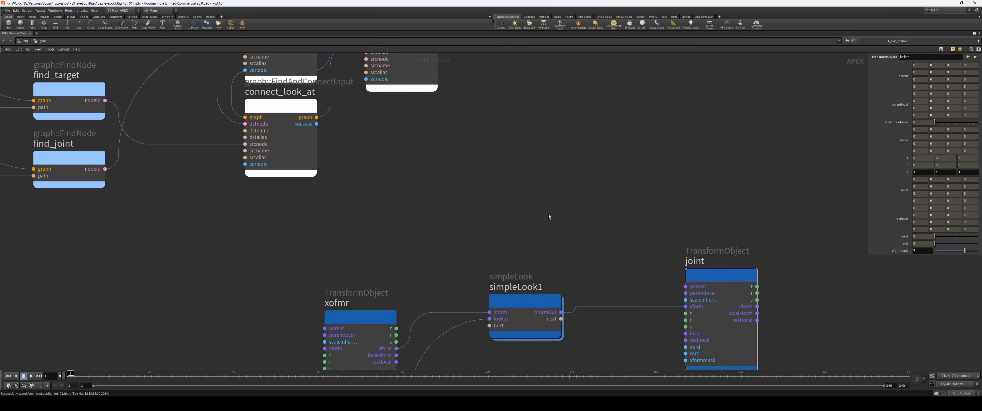
pyautogui.scroll(-2, 549, 214)
pyautogui.moveTo(528, 213); pyautogui.dragTo(529, 243, button='middle')
pyautogui.click(452, 128)
pyautogui.moveTo(566, 162); pyautogui.dragTo(547, 179, button='middle')
pyautogui.click(931, 78)
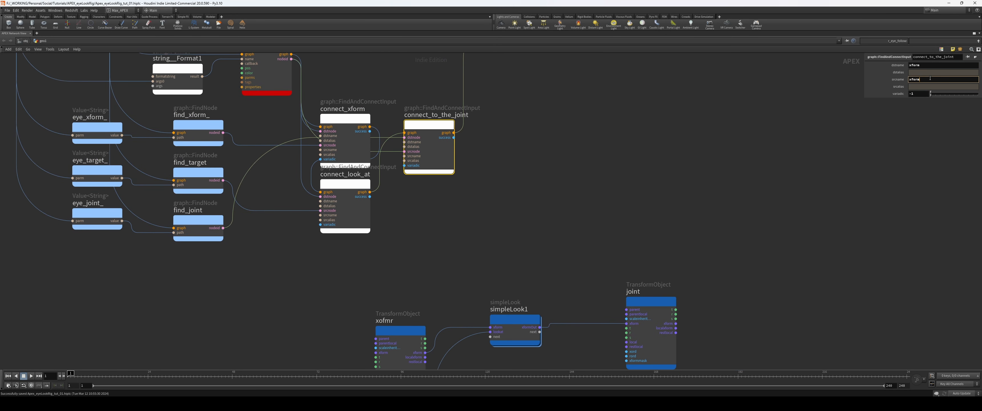
pyautogui.write('xformOut')
pyautogui.press('Return')
pyautogui.moveTo(922, 66); pyautogui.dragTo(900, 60)
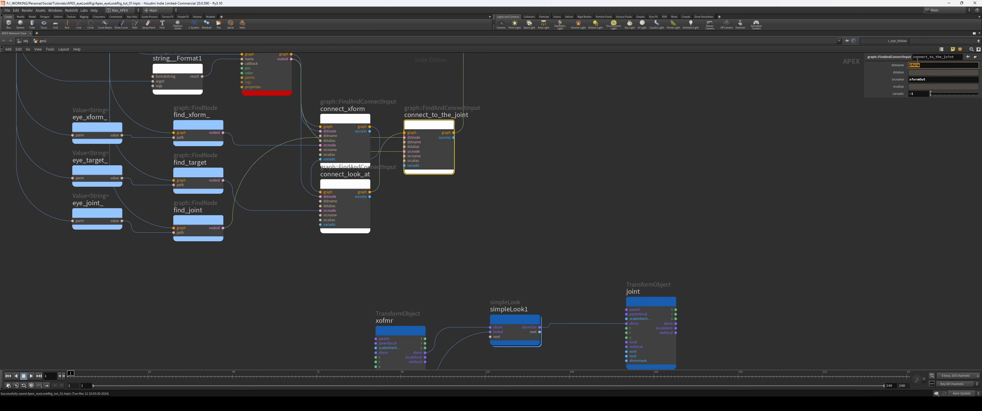
# Step: Colour the three connect nodes orange and restore the multi-pane layout with the geometry network
pyautogui.press('c')
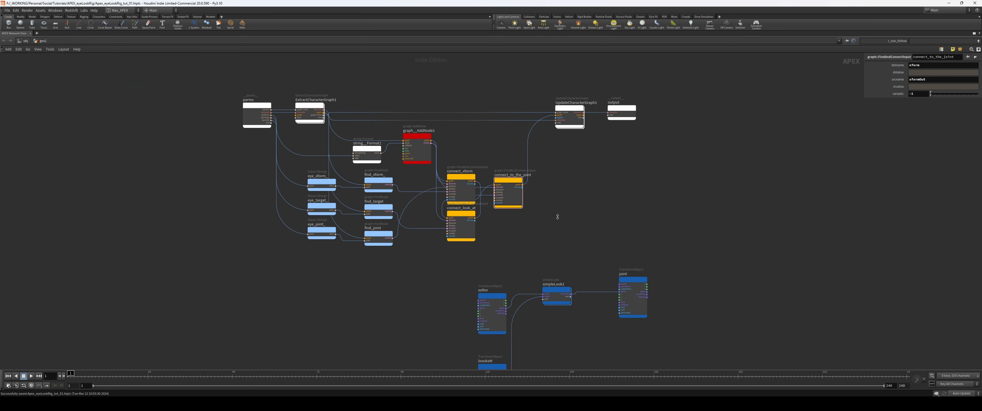
pyautogui.hotkey('ctrl', 'b')
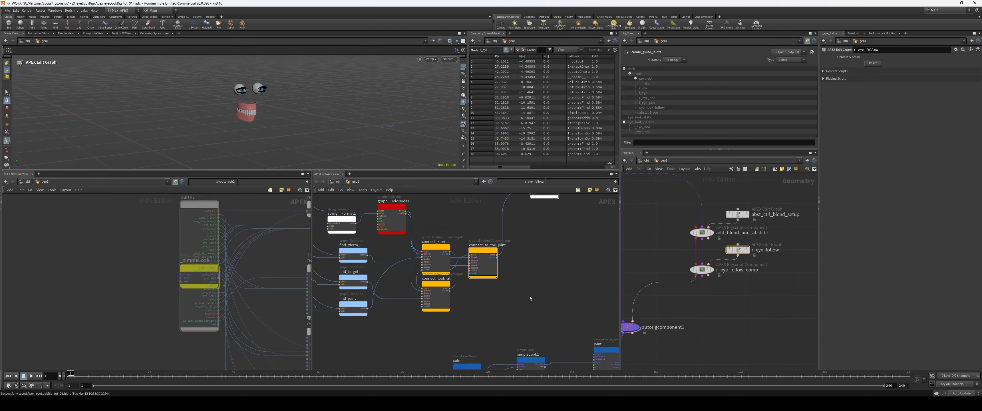
pyautogui.scroll(-6, 532, 274)
pyautogui.moveTo(530, 296); pyautogui.dragTo(506, 242, button='middle')
pyautogui.moveTo(725, 292); pyautogui.dragTo(729, 256, button='middle')
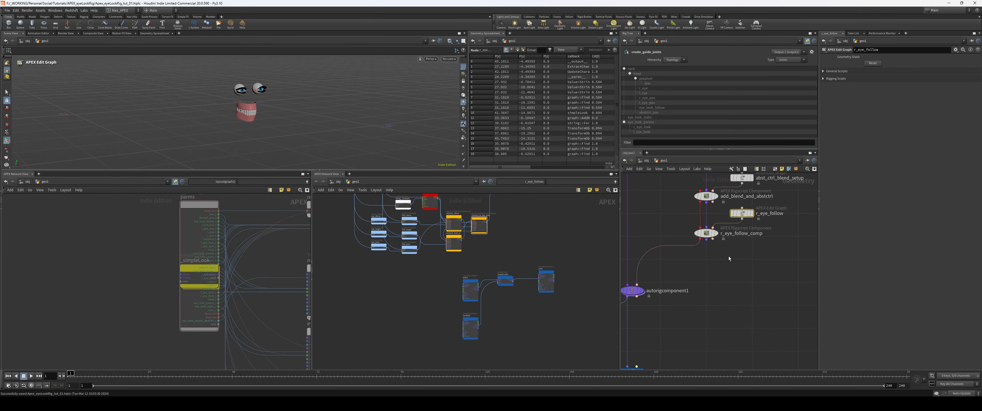
# Step: Set r_eye_follow_comp's eyeXform to r_eye_pos, eyeTarget to r_eye_look and eyeJoint to r_eye
pyautogui.click(706, 233)
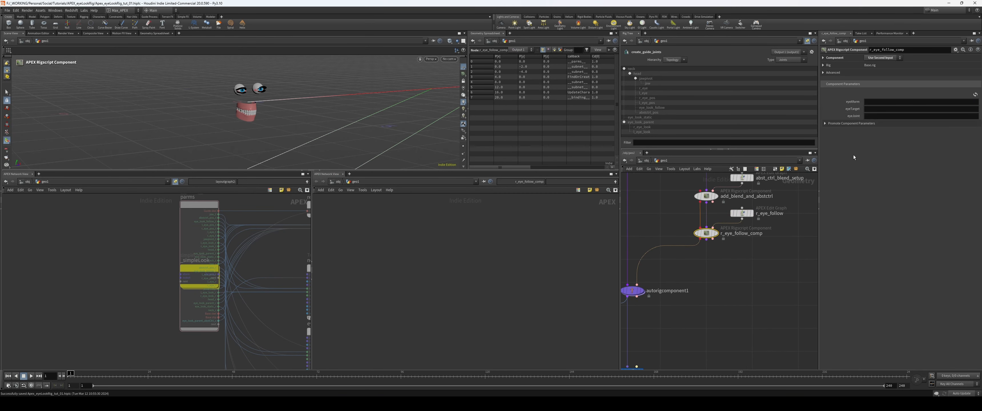
pyautogui.click(898, 101)
pyautogui.press('Tab')
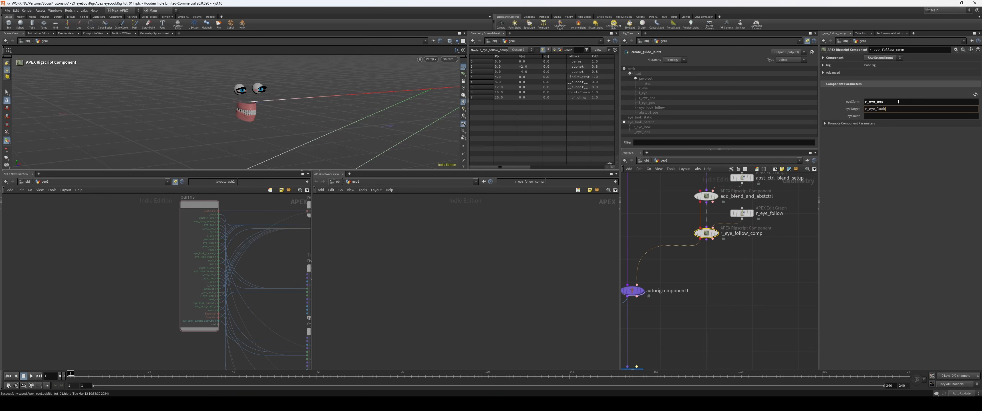
pyautogui.press('Tab')
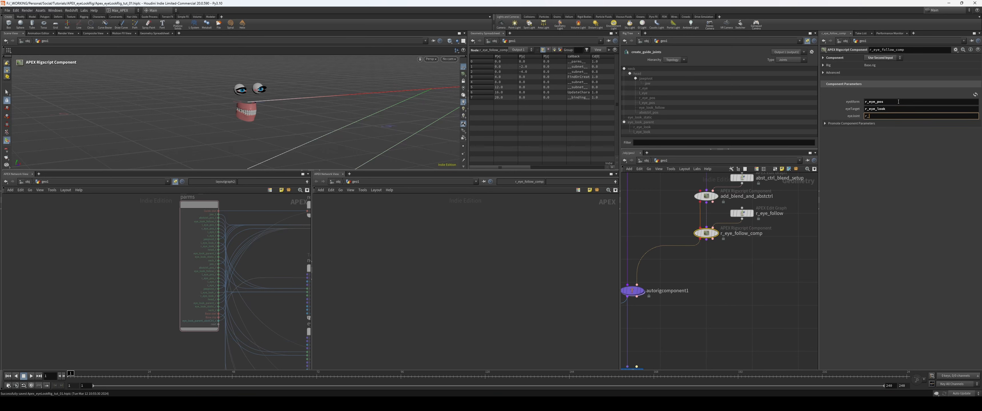
pyautogui.press('Return')
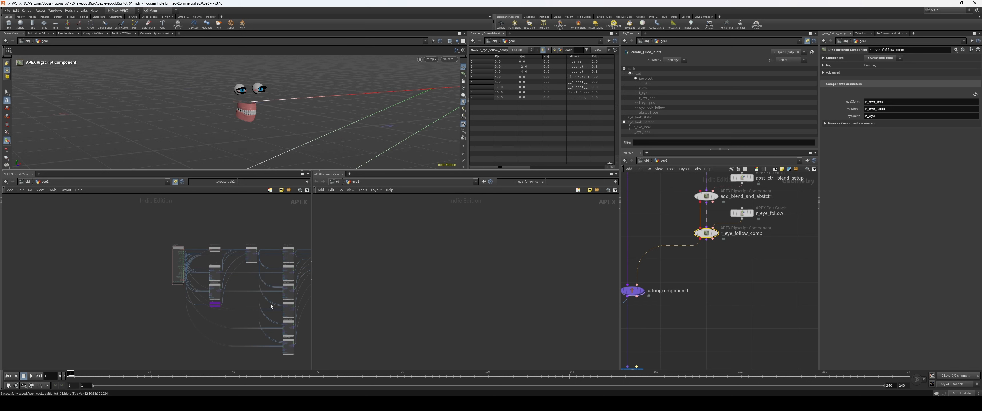
# Step: Examine how r_eye_simpleLook is wired to the right-eye nodes in the generated rig graph
pyautogui.moveTo(303, 331); pyautogui.dragTo(133, 328, button='middle')
pyautogui.moveTo(264, 299); pyautogui.dragTo(167, 312, button='middle')
pyautogui.scroll(6, 272, 296)
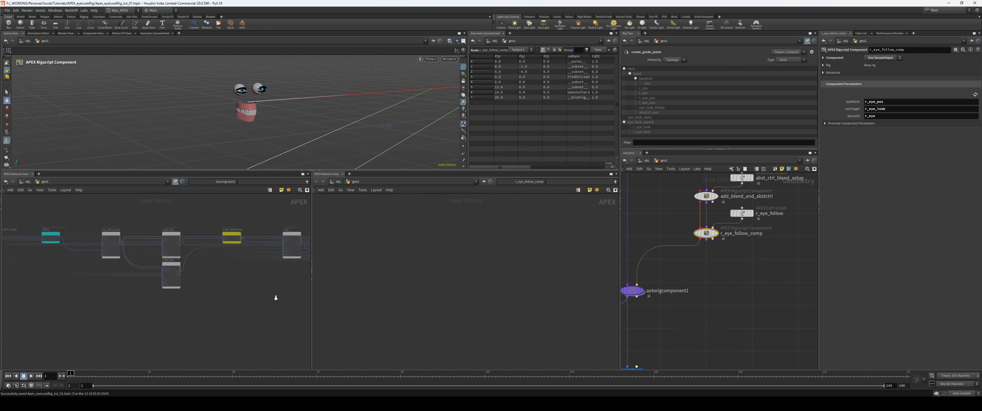
pyautogui.moveTo(274, 296); pyautogui.dragTo(241, 323, button='middle')
pyautogui.scroll(2, 204, 227)
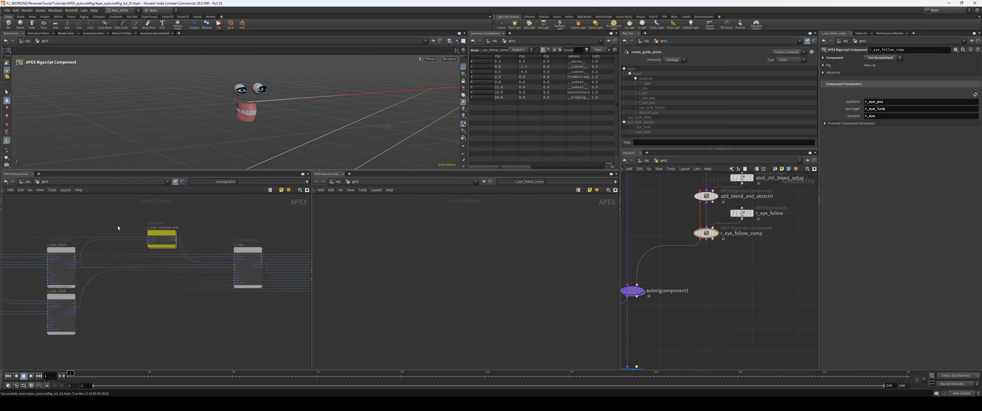
pyautogui.scroll(3, 118, 228)
pyautogui.moveTo(246, 244); pyautogui.dragTo(178, 242, button='middle')
pyautogui.moveTo(267, 260); pyautogui.dragTo(267, 232)
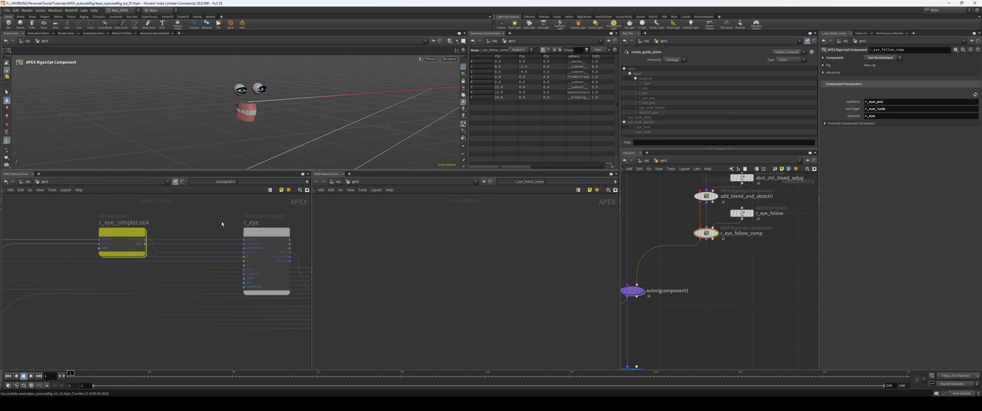
pyautogui.moveTo(222, 222); pyautogui.dragTo(187, 220, button='middle')
pyautogui.moveTo(231, 229); pyautogui.dragTo(239, 215)
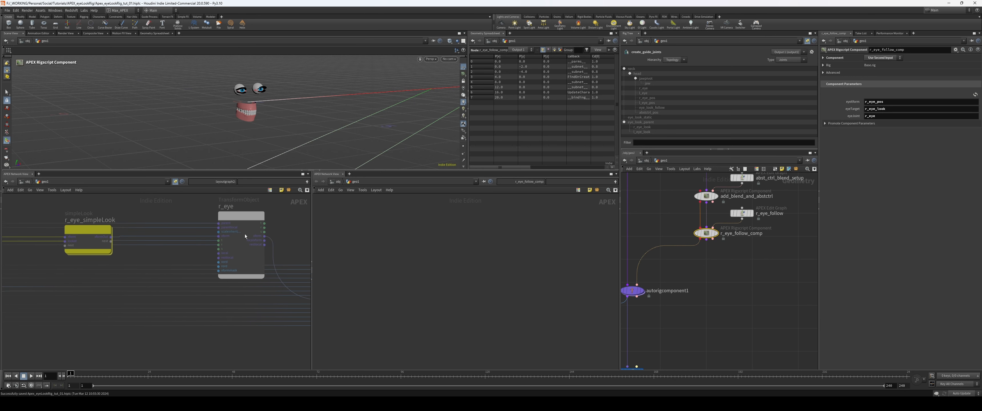
pyautogui.moveTo(245, 235); pyautogui.dragTo(215, 220, button='middle')
# Step: Reset everything in sceneanimate2 and test the eye rig with the control below the teeth and the look controls
pyautogui.moveTo(714, 323); pyautogui.dragTo(745, 250, button='middle')
pyautogui.moveTo(729, 318); pyautogui.dragTo(645, 347)
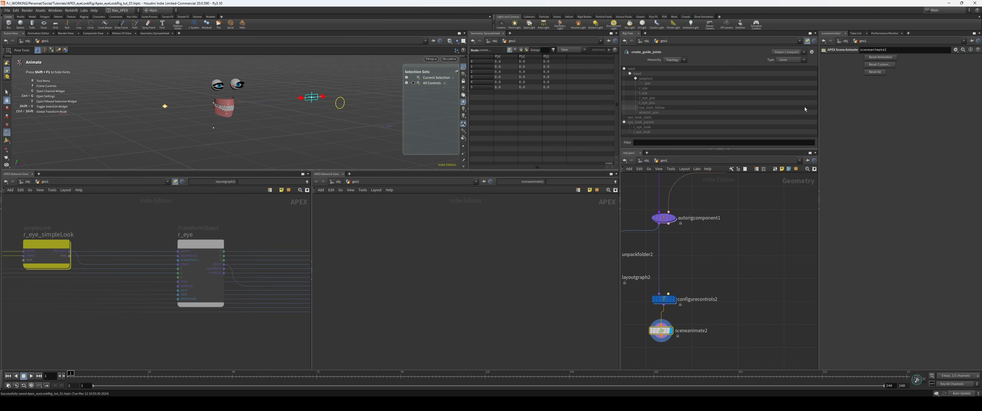
pyautogui.click(875, 72)
pyautogui.click(235, 131)
pyautogui.keyDown('alt'); pyautogui.moveTo(366, 149); pyautogui.dragTo(342, 138); pyautogui.keyUp('alt')
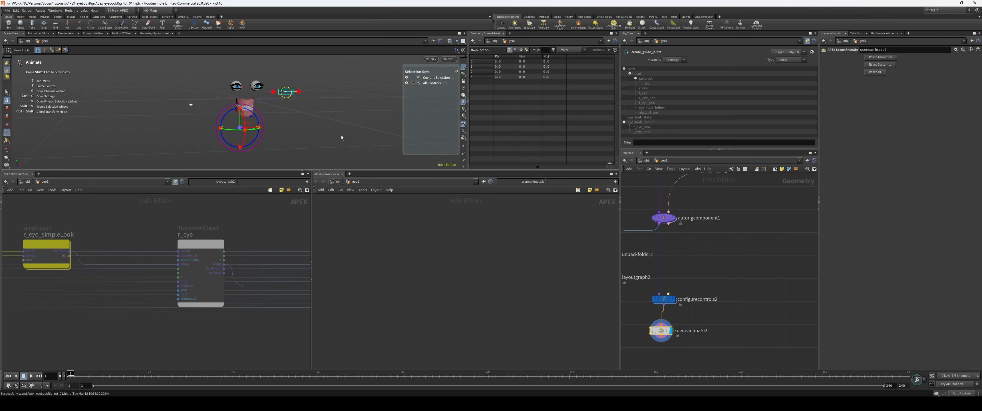
pyautogui.moveTo(342, 137); pyautogui.dragTo(403, 127, button='middle')
pyautogui.moveTo(253, 94); pyautogui.dragTo(249, 95)
pyautogui.click(300, 118)
pyautogui.moveTo(307, 120)
pyautogui.mouseDown()
pyautogui.moveTo(293, 117)
pyautogui.moveTo(305, 118)
pyautogui.mouseUp()
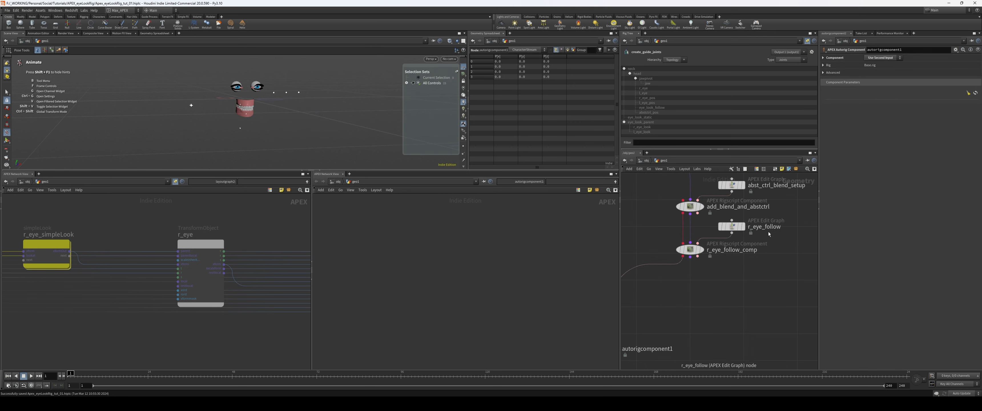
# Step: Review the r_eye_follow graph, duplicate r_eye_follow_comp below the original and wire the original's outputs into the copy
pyautogui.click(742, 226)
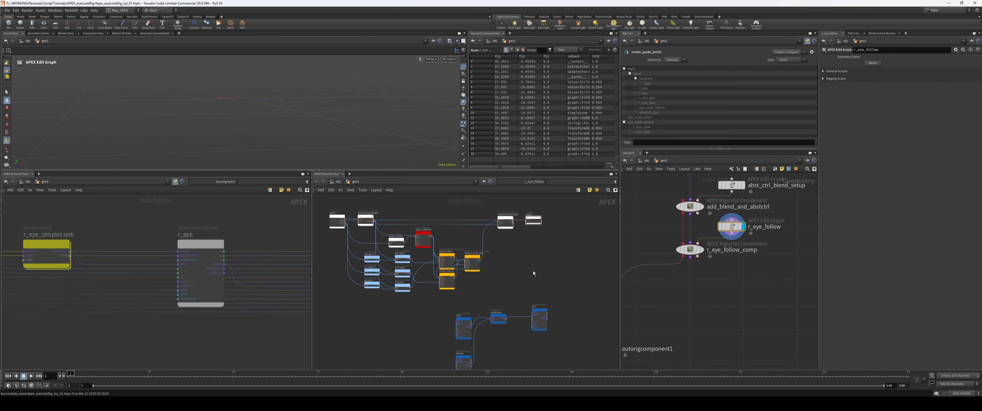
pyautogui.moveTo(533, 270); pyautogui.dragTo(548, 254, button='middle')
pyautogui.scroll(5, 515, 261)
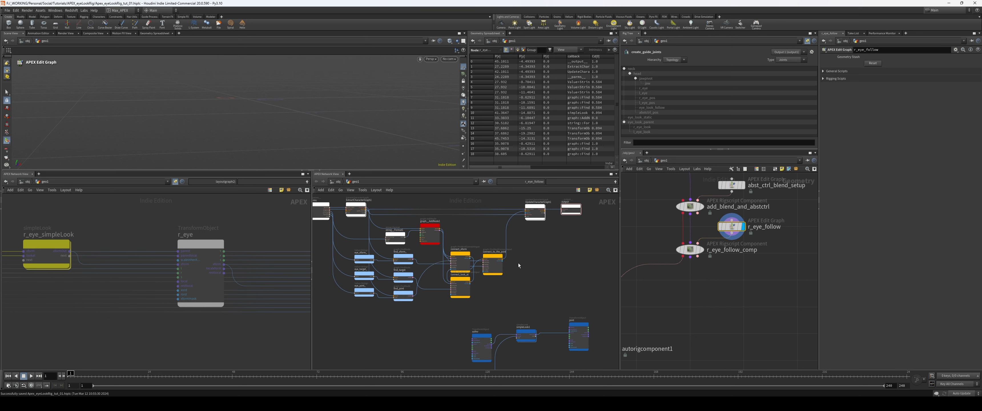
pyautogui.moveTo(518, 264); pyautogui.dragTo(545, 262, button='middle')
pyautogui.moveTo(746, 293); pyautogui.dragTo(773, 292, button='middle')
pyautogui.click(732, 278)
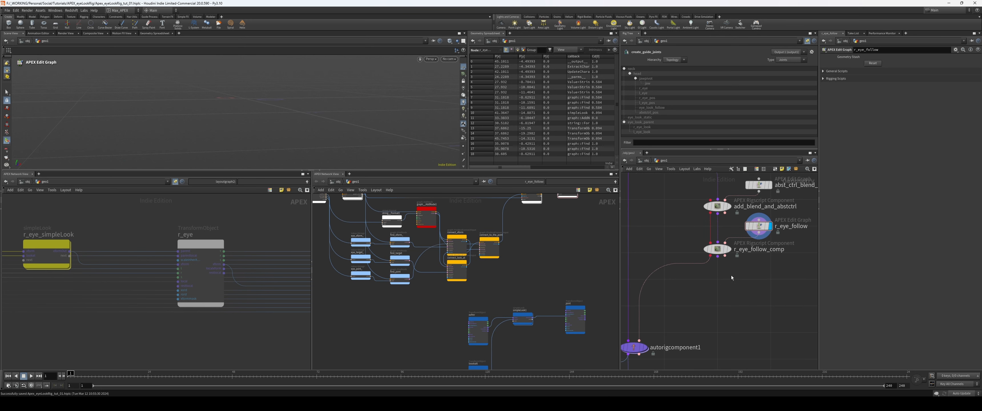
pyautogui.keyDown('alt'); pyautogui.moveTo(719, 250); pyautogui.dragTo(719, 298); pyautogui.keyUp('alt')
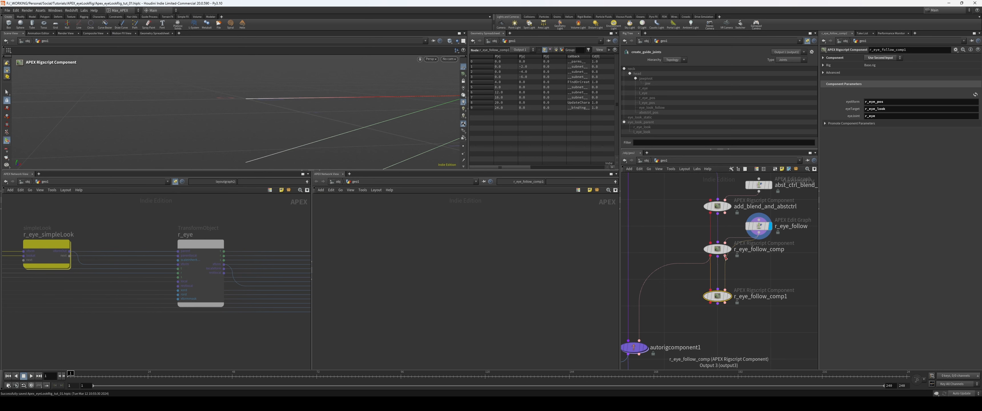
pyautogui.click(725, 256)
pyautogui.click(726, 291)
pyautogui.moveTo(720, 296); pyautogui.dragTo(718, 289)
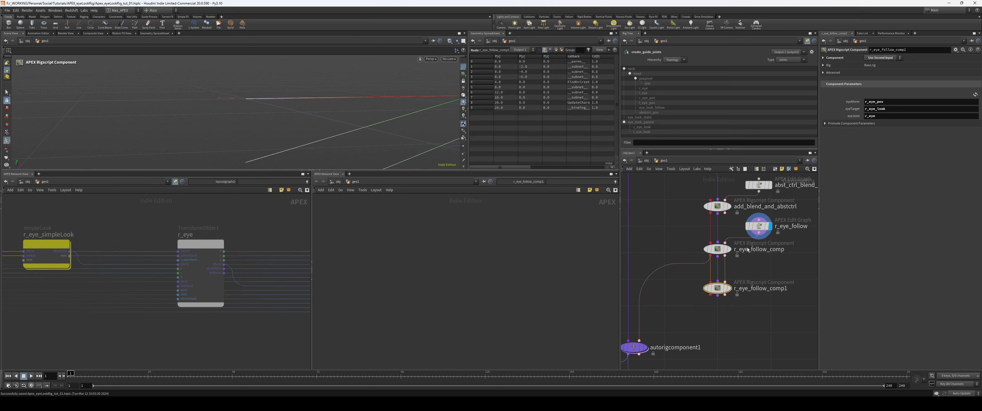
# Step: Reload the component parameters of r_eye_follow_comp1 and choose Use Second Input as its component source
pyautogui.click(975, 96)
pyautogui.moveTo(776, 266); pyautogui.dragTo(762, 276, button='middle')
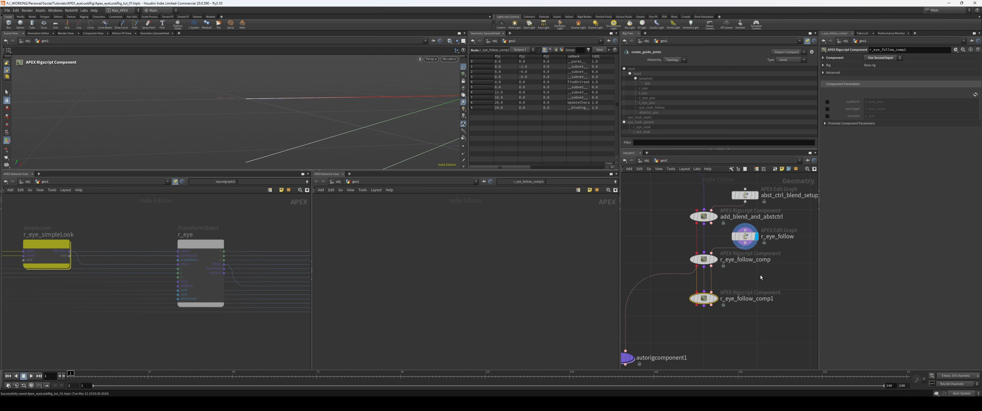
pyautogui.moveTo(748, 238); pyautogui.dragTo(752, 239)
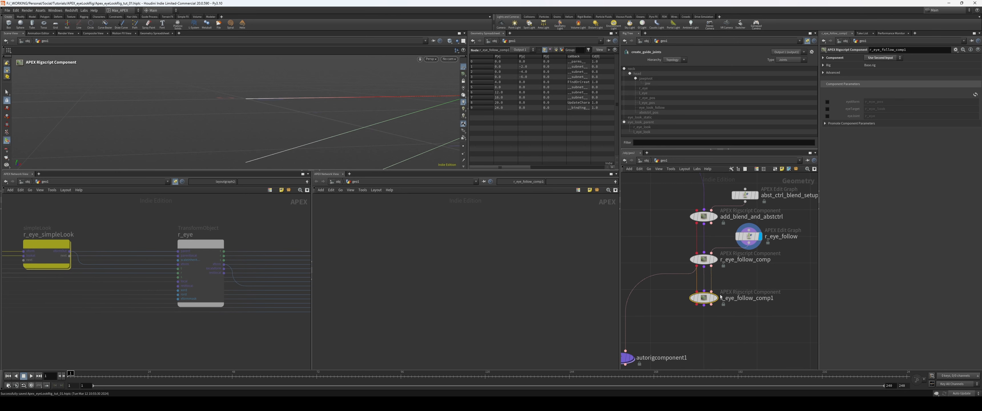
pyautogui.moveTo(708, 300); pyautogui.dragTo(708, 302)
pyautogui.moveTo(731, 277); pyautogui.dragTo(730, 279, button='middle')
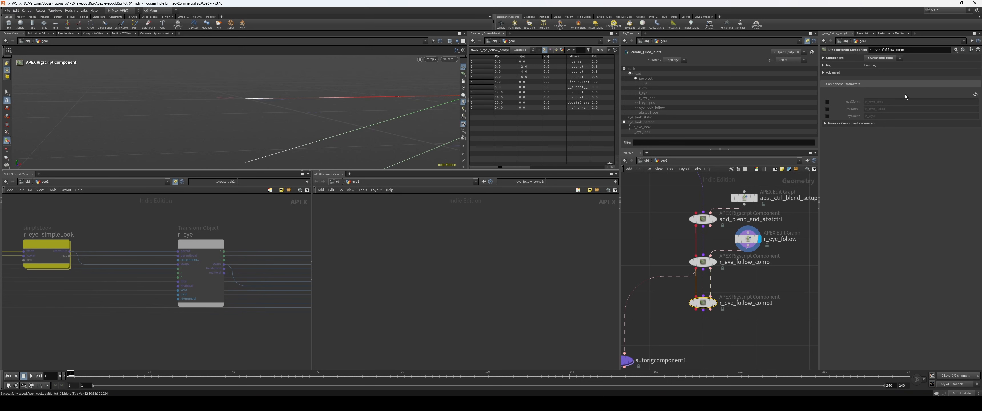
pyautogui.click(889, 59)
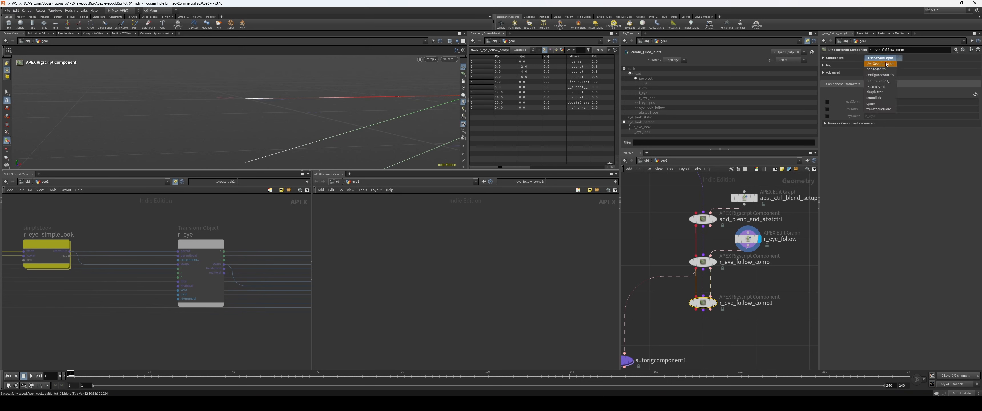
pyautogui.click(868, 64)
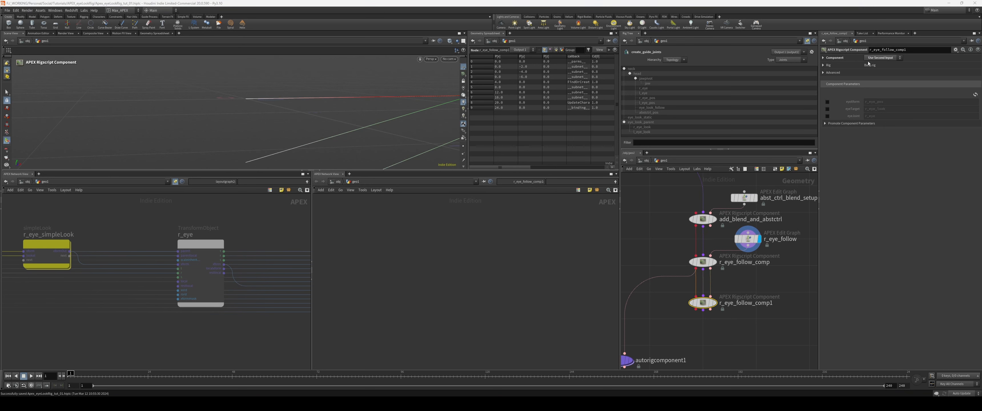
# Step: Enable r_eye_follow_comp1's three parameter overrides and set eyeXform to l_eye_pos, eyeTarget to l_eye_look and eyeJoint to l_eye
pyautogui.click(828, 102)
pyautogui.click(827, 109)
pyautogui.click(828, 116)
pyautogui.click(872, 102)
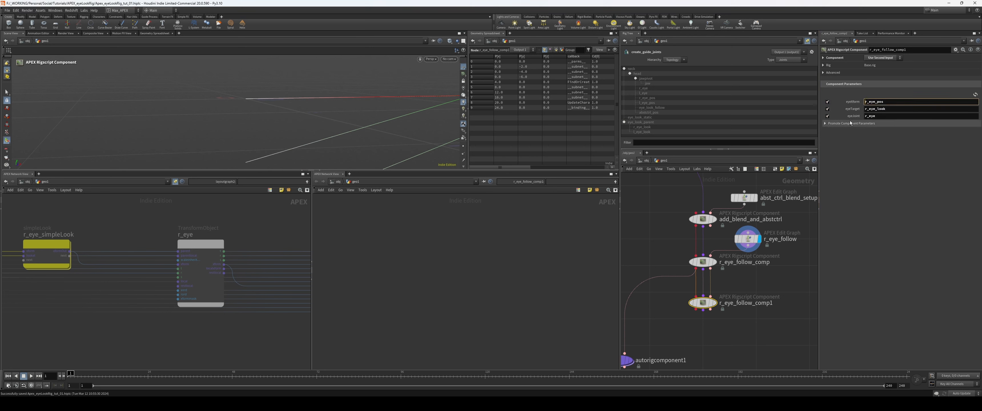
pyautogui.press('Tab')
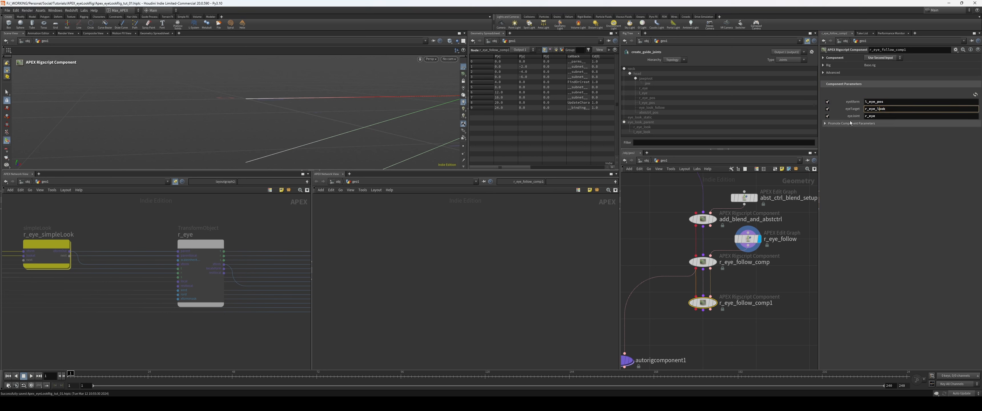
pyautogui.write('l')
pyautogui.press('Tab')
# Step: Connect r_eye_follow_comp1's first output to autorigcomponent1 and check the left and right simpleLook nodes in the rig graph
pyautogui.moveTo(696, 329); pyautogui.dragTo(772, 279, button='middle')
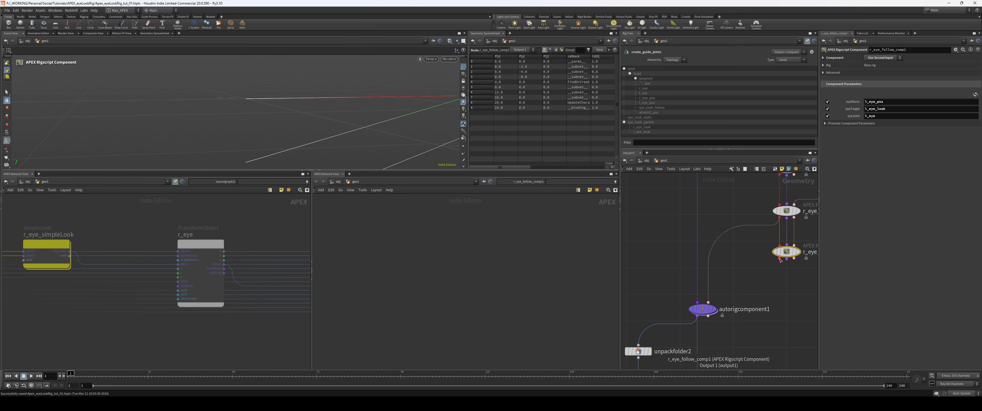
pyautogui.moveTo(780, 259); pyautogui.dragTo(708, 302)
pyautogui.moveTo(748, 335); pyautogui.dragTo(738, 304, button='middle')
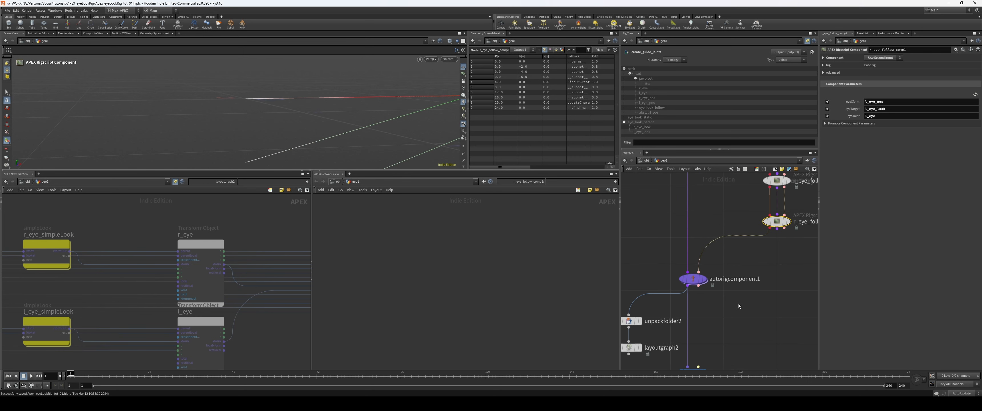
pyautogui.click(696, 279)
pyautogui.scroll(-3, 763, 264)
pyautogui.moveTo(754, 337); pyautogui.dragTo(762, 273, button='middle')
pyautogui.moveTo(102, 214); pyautogui.dragTo(215, 216, button='middle')
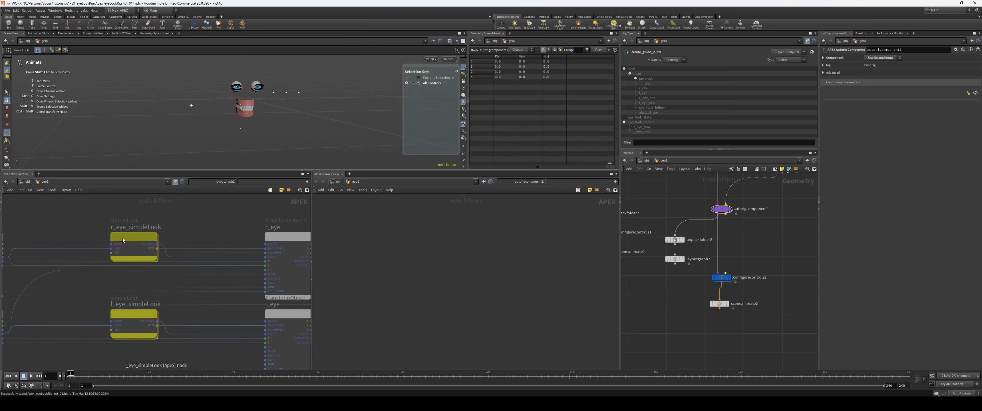
# Step: Test both eyes in sceneanimate2 by moving the look control and the control below the teeth
pyautogui.click(720, 304)
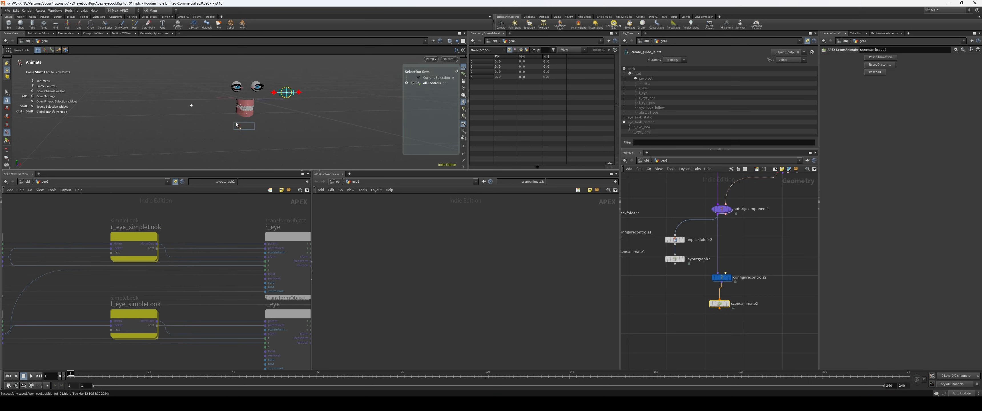
pyautogui.moveTo(286, 92); pyautogui.dragTo(223, 89)
pyautogui.moveTo(239, 130); pyautogui.dragTo(241, 127)
pyautogui.click(192, 104)
pyautogui.moveTo(288, 99); pyautogui.dragTo(265, 106)
pyautogui.moveTo(240, 130)
pyautogui.mouseDown()
pyautogui.moveTo(248, 127)
pyautogui.moveTo(234, 136)
pyautogui.mouseUp()
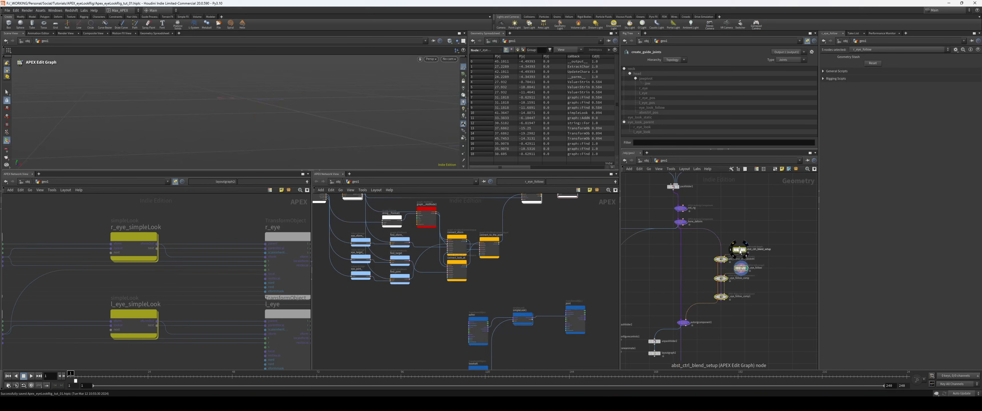
pyautogui.moveTo(740, 251); pyautogui.dragTo(758, 253)
pyautogui.scroll(3, 708, 268)
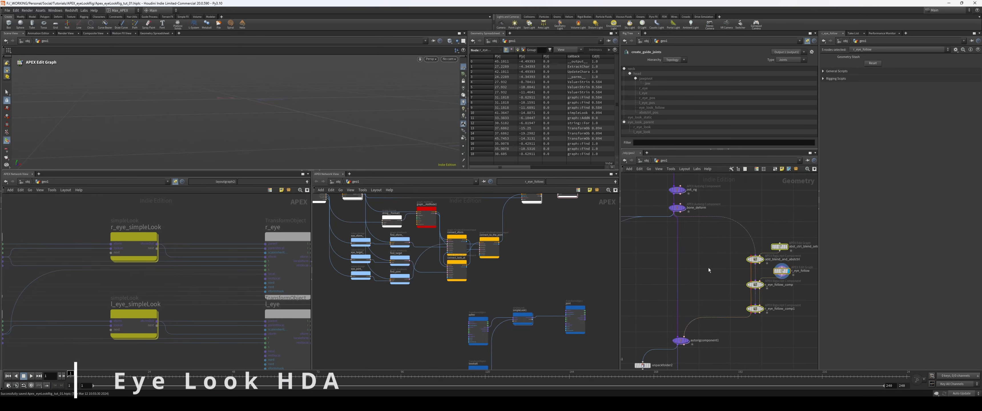
pyautogui.moveTo(708, 268); pyautogui.dragTo(643, 253, button='middle')
pyautogui.click(751, 284)
pyautogui.scroll(-4, 720, 280)
pyautogui.moveTo(719, 280); pyautogui.dragTo(757, 270, button='middle')
pyautogui.moveTo(774, 224); pyautogui.dragTo(714, 308)
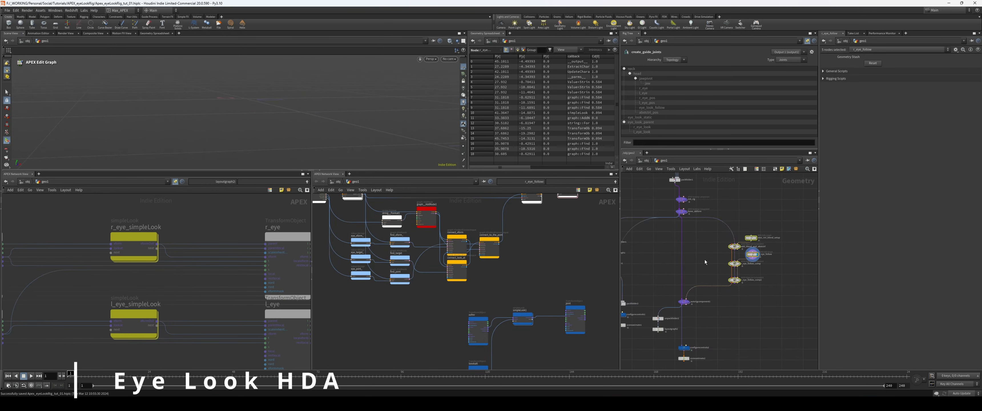
pyautogui.scroll(3, 704, 259)
pyautogui.moveTo(718, 256); pyautogui.dragTo(686, 266, button='middle')
pyautogui.scroll(-4, 706, 259)
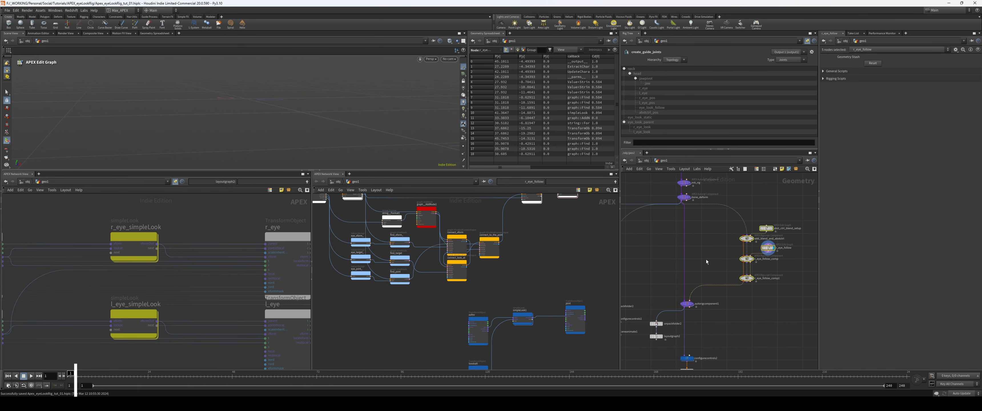
pyautogui.scroll(1, 727, 296)
pyautogui.moveTo(722, 287); pyautogui.dragTo(705, 289, button='middle')
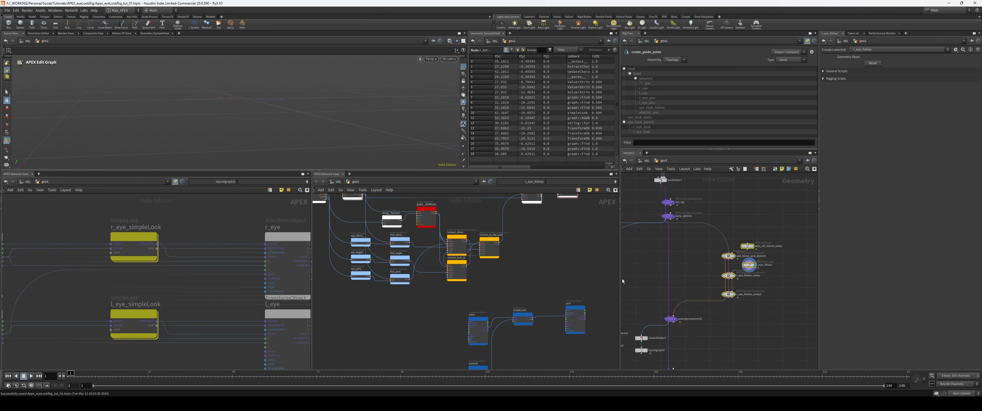
# Step: Widen the geometry network pane and collapse abst_ctrl_blend_setup, add_blend_and_abstctrl, r_eye_follow and both follow components into a subnet
pyautogui.moveTo(596, 280); pyautogui.dragTo(595, 280)
pyautogui.moveTo(620, 280); pyautogui.dragTo(578, 279)
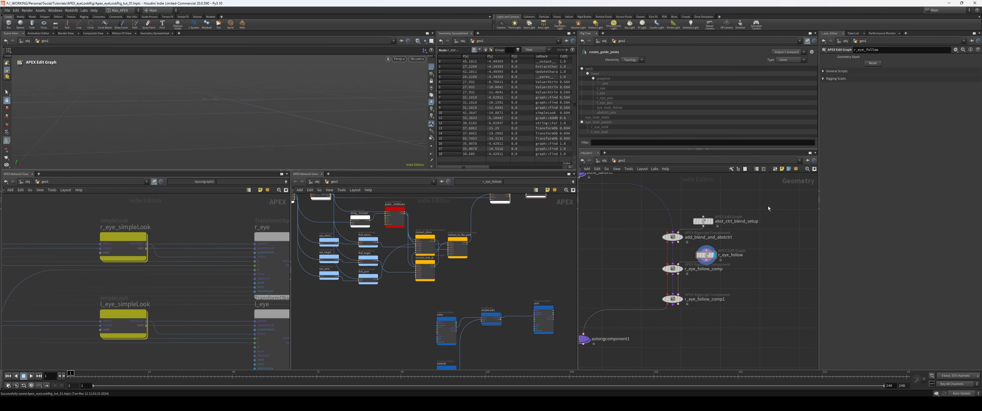
pyautogui.moveTo(781, 200); pyautogui.dragTo(665, 310)
pyautogui.moveTo(665, 310); pyautogui.dragTo(677, 308, button='middle')
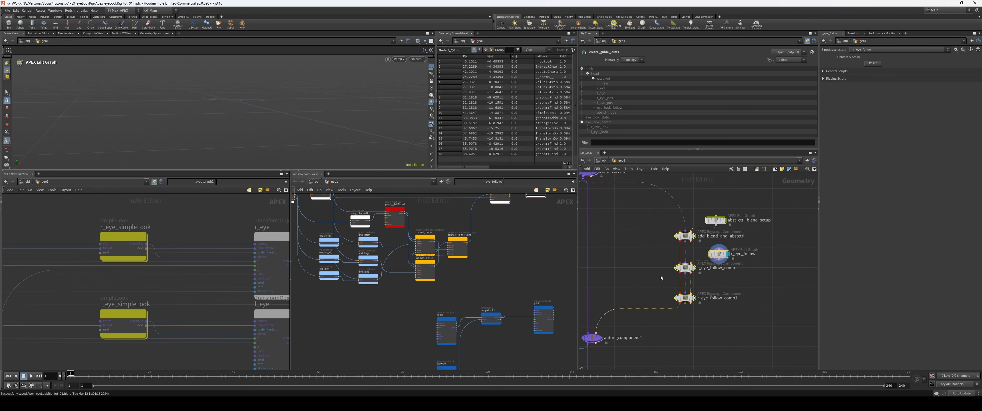
pyautogui.hotkey('shift', 'c')
pyautogui.moveTo(717, 253); pyautogui.dragTo(666, 256)
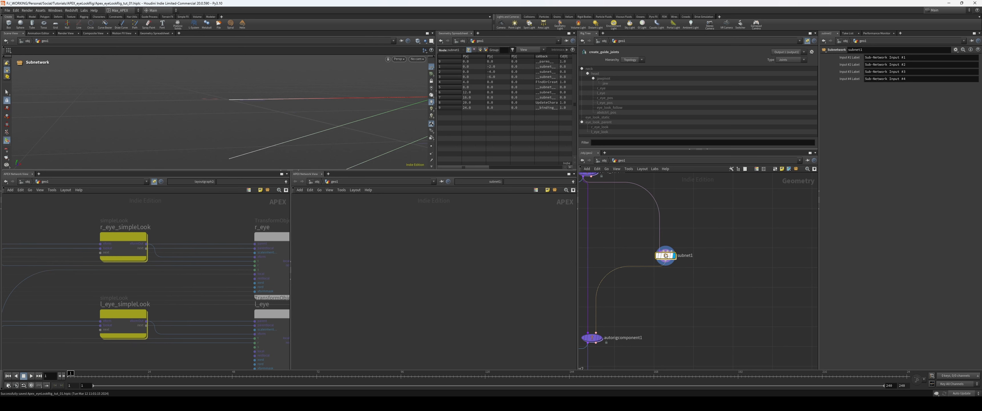
# Step: Enter the new subnet and arrange Sub-Network Inputs 1, 2 and 3 in a row above its component chain
pyautogui.moveTo(681, 268)
pyautogui.mouseDown(button='middle')
pyautogui.moveTo(689, 270)
pyautogui.moveTo(676, 258)
pyautogui.mouseUp(button='middle')
pyautogui.scroll(2, 685, 275)
pyautogui.scroll(-1, 686, 275)
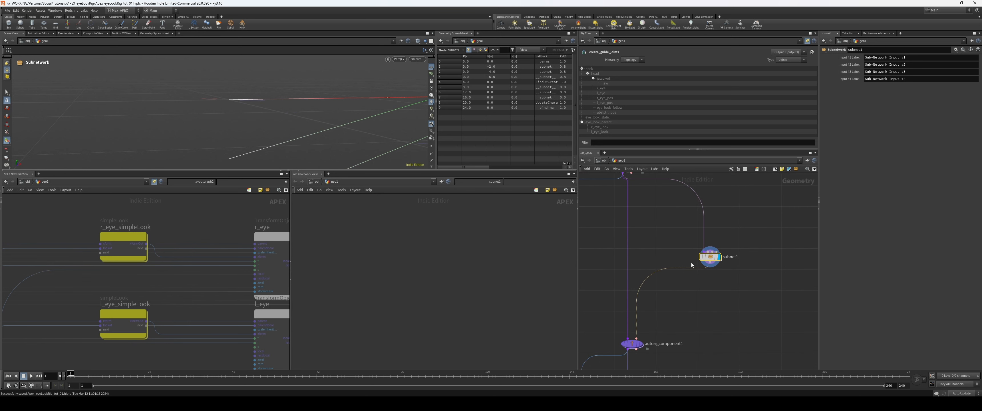
pyautogui.press('i')
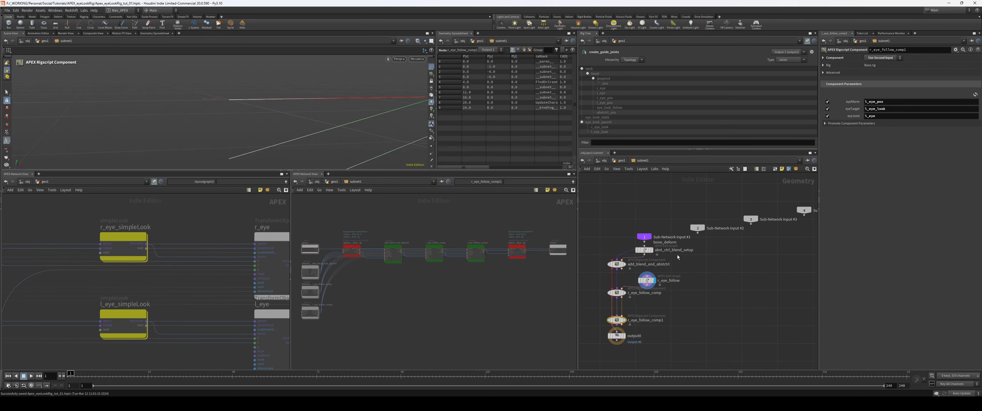
pyautogui.moveTo(644, 238); pyautogui.dragTo(651, 267)
pyautogui.moveTo(625, 226); pyautogui.dragTo(613, 223)
pyautogui.moveTo(666, 214); pyautogui.dragTo(616, 232)
pyautogui.moveTo(784, 227); pyautogui.dragTo(709, 228)
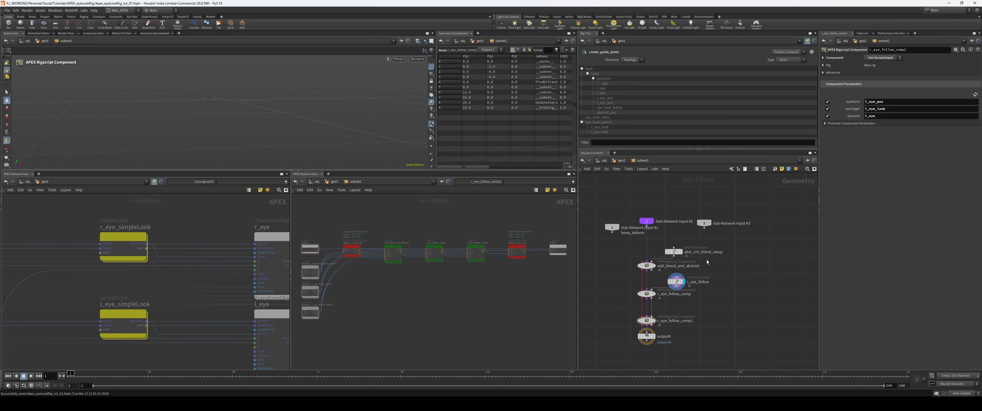
# Step: Return to the parent network and add an APEX Rigscript Component node near subnet1
pyautogui.press('u')
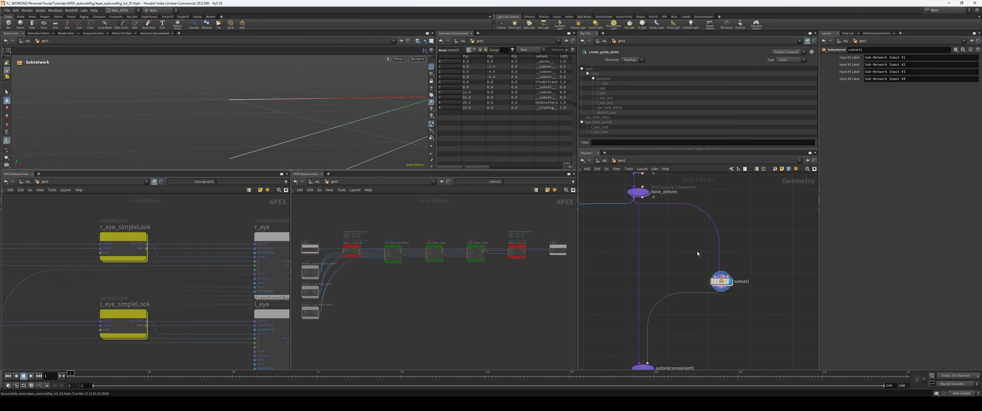
pyautogui.press('Tab')
pyautogui.write('rigs')
pyautogui.press('Return')
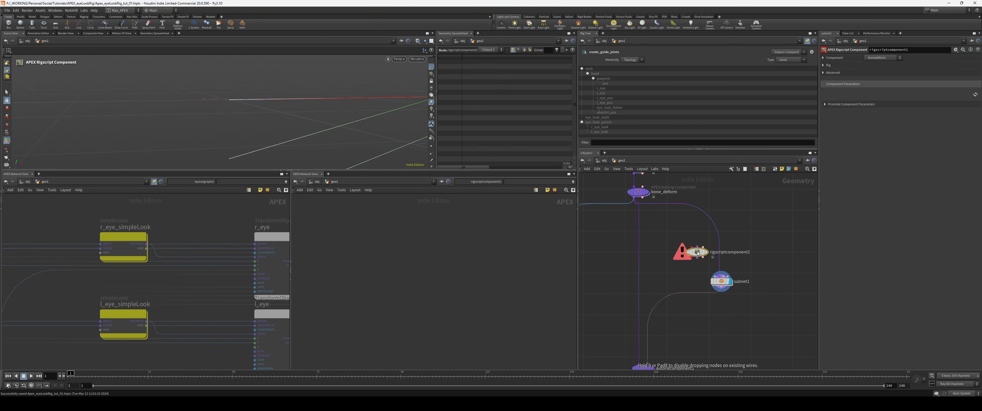
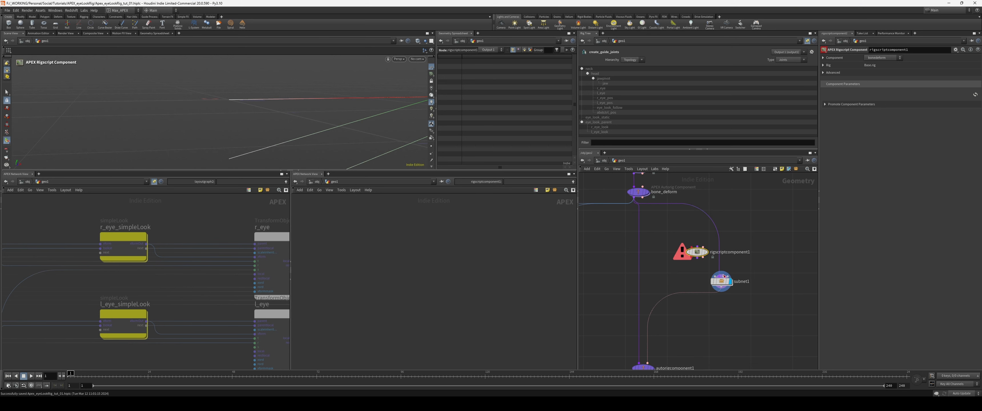
# Step: Enter subnet1 and add two more Output nodes beside output0, fed by r_eye_follow_comp1
pyautogui.click(720, 282)
pyautogui.press('i')
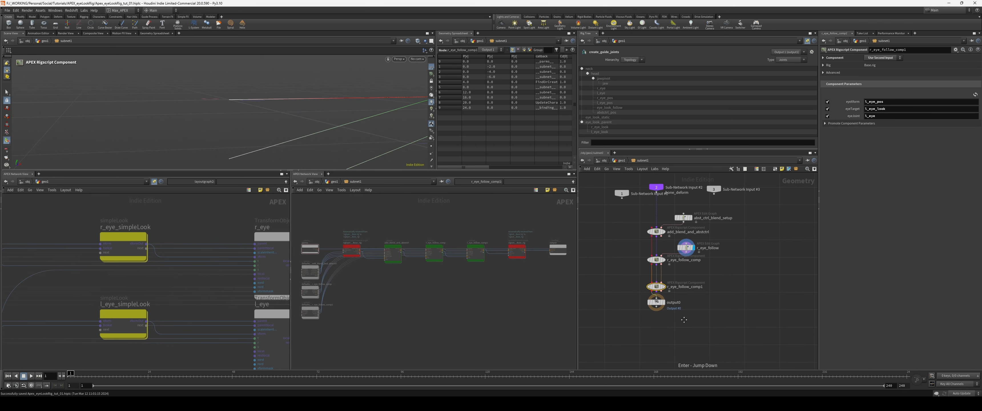
pyautogui.keyDown('alt'); pyautogui.moveTo(627, 295); pyautogui.dragTo(673, 310); pyautogui.keyUp('alt')
pyautogui.keyDown('alt'); pyautogui.moveTo(673, 310); pyautogui.dragTo(727, 310); pyautogui.keyUp('alt')
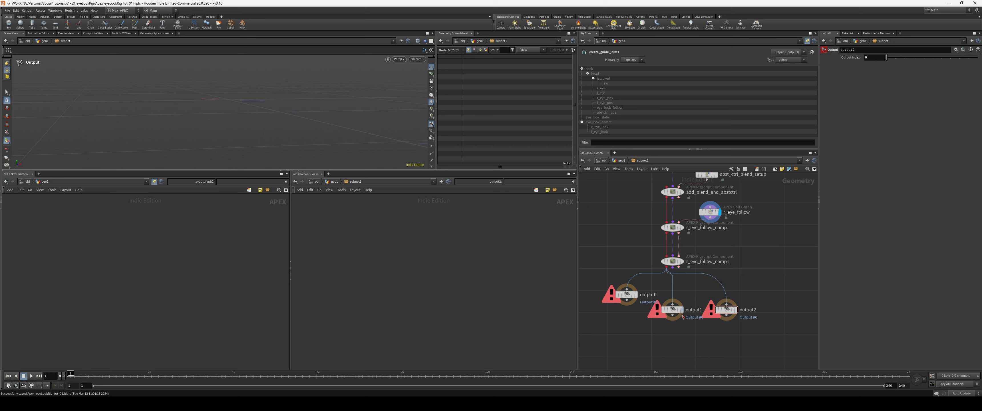
# Step: Set the output index to 1 on output1 and 2 on output2, and line up the three outputs below the chain
pyautogui.click(673, 311)
pyautogui.doubleClick(871, 57)
pyautogui.write('1')
pyautogui.click(727, 310)
pyautogui.moveTo(766, 332); pyautogui.dragTo(604, 281)
pyautogui.moveTo(673, 310)
pyautogui.mouseDown()
pyautogui.moveTo(740, 339)
pyautogui.moveTo(672, 324)
pyautogui.mouseUp()
pyautogui.press('a')
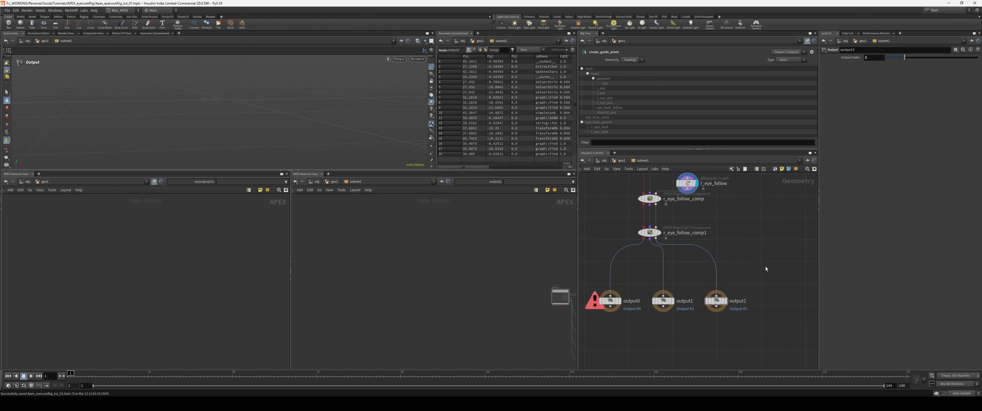
# Step: Return to the parent network, display sceneanimate2 and test the packaged rig by moving the controls around the eyes
pyautogui.press('u')
pyautogui.moveTo(686, 318); pyautogui.dragTo(631, 341)
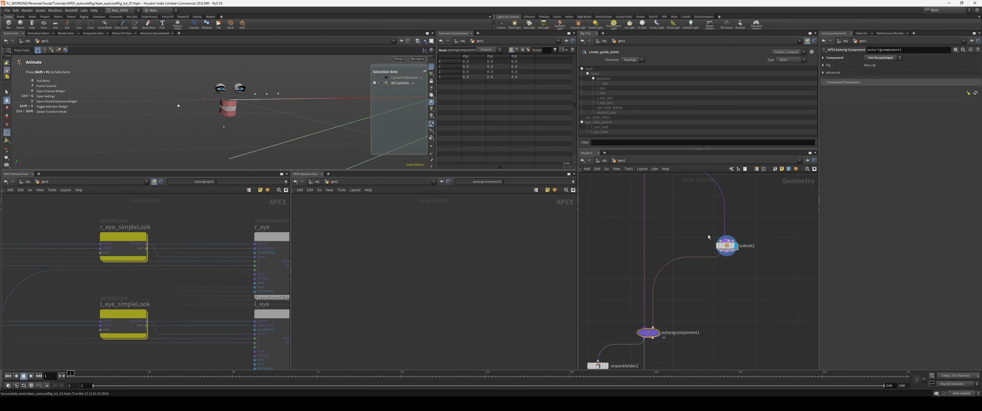
pyautogui.moveTo(697, 324); pyautogui.dragTo(708, 234, button='middle')
pyautogui.press('r')
pyautogui.moveTo(723, 339); pyautogui.dragTo(640, 361)
pyautogui.press('r')
pyautogui.keyDown('alt'); pyautogui.moveTo(264, 125); pyautogui.dragTo(185, 134); pyautogui.keyUp('alt')
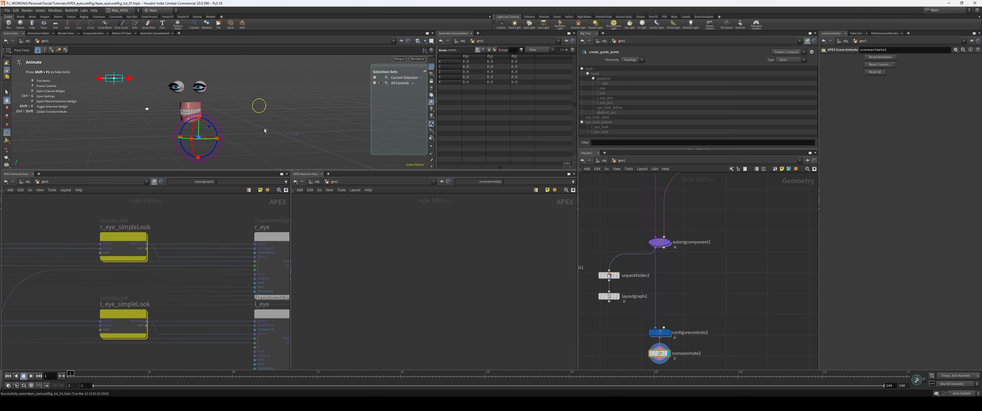
pyautogui.click(147, 109)
pyautogui.moveTo(147, 109); pyautogui.dragTo(212, 139)
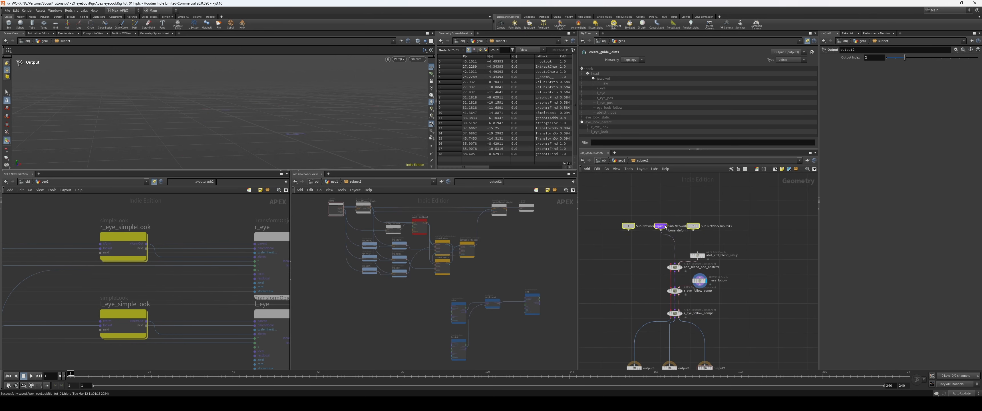
# Step: Return to geo1 and colour the create_guide_joints node red
pyautogui.press('u')
pyautogui.scroll(-1, 741, 281)
pyautogui.moveTo(729, 268); pyautogui.dragTo(771, 304, button='middle')
pyautogui.moveTo(656, 247); pyautogui.dragTo(782, 392, button='middle')
pyautogui.moveTo(702, 259); pyautogui.dragTo(648, 220)
pyautogui.press('c')
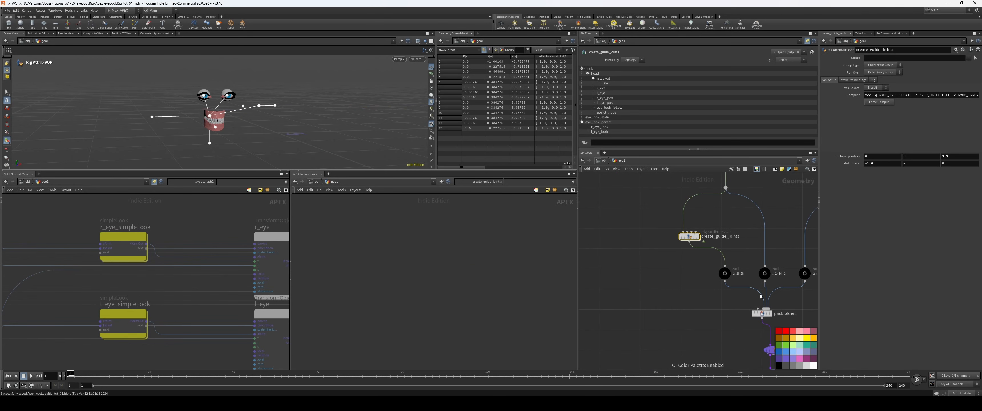
pyautogui.click(780, 332)
pyautogui.press('c')
pyautogui.moveTo(647, 273); pyautogui.dragTo(620, 280, button='middle')
pyautogui.scroll(2, 642, 264)
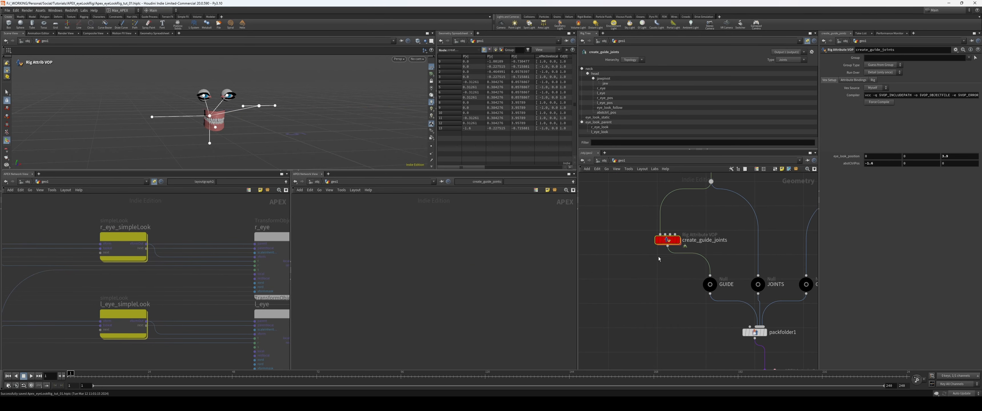
# Step: Look inside create_guide_joints, copy the node from geo1 and paste it inside subnet1 beside the component chain
pyautogui.moveTo(659, 260); pyautogui.dragTo(681, 278, button='middle')
pyautogui.press('i')
pyautogui.scroll(-6, 669, 248)
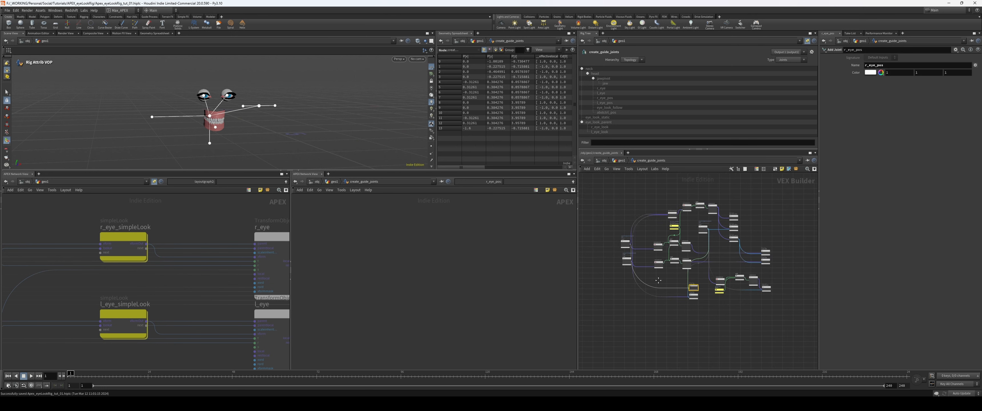
pyautogui.scroll(2, 673, 282)
pyautogui.press('u')
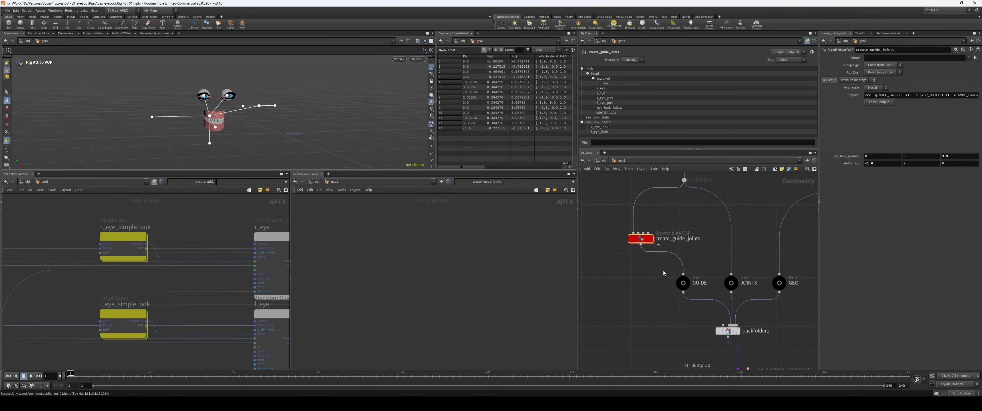
pyautogui.hotkey('ctrl', 'c')
pyautogui.moveTo(698, 345); pyautogui.dragTo(626, 234, button='middle')
pyautogui.scroll(-3, 625, 233)
pyautogui.moveTo(755, 281); pyautogui.dragTo(693, 200, button='middle')
pyautogui.moveTo(698, 242)
pyautogui.mouseDown()
pyautogui.moveTo(617, 267)
pyautogui.moveTo(637, 264)
pyautogui.mouseUp()
pyautogui.press('i')
pyautogui.hotkey('ctrl', 'v')
pyautogui.moveTo(708, 266); pyautogui.dragTo(687, 265, button='middle')
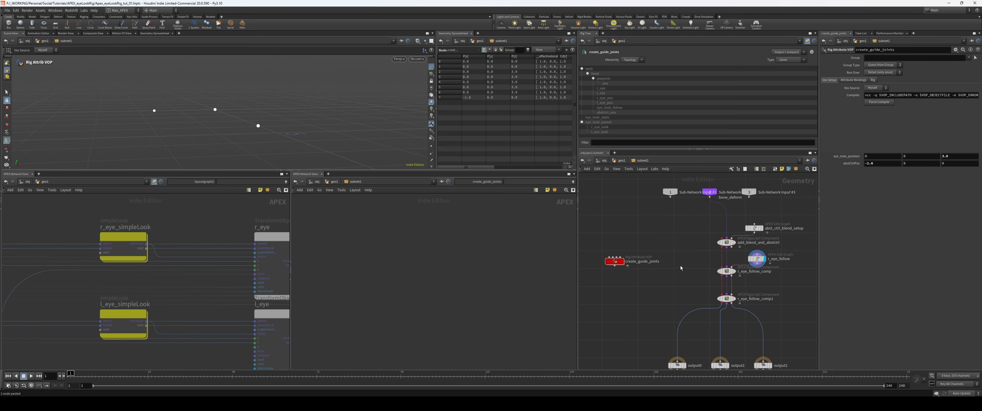
pyautogui.press('u')
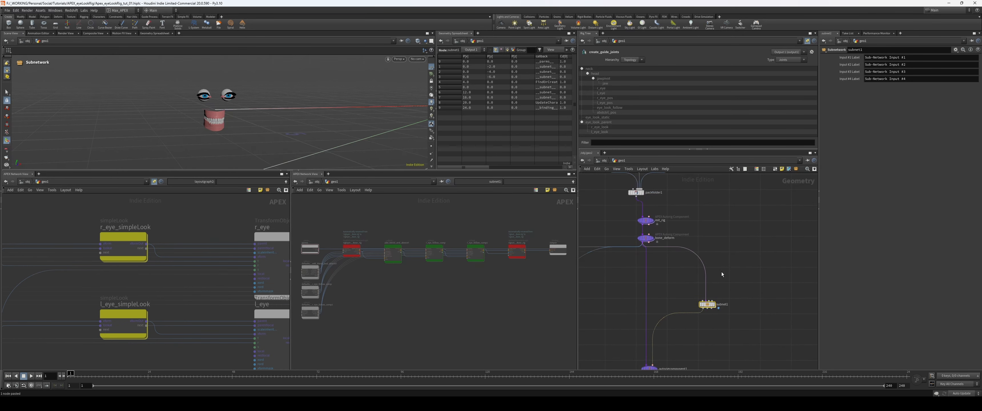
pyautogui.moveTo(722, 272)
pyautogui.mouseDown(button='middle')
pyautogui.moveTo(767, 344)
pyautogui.moveTo(713, 267)
pyautogui.mouseUp(button='middle')
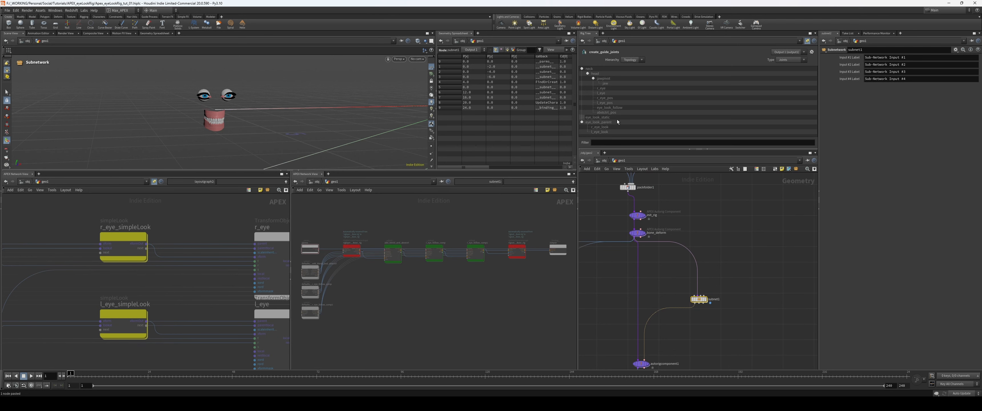
pyautogui.moveTo(588, 189); pyautogui.dragTo(614, 202, button='middle')
pyautogui.press('Return')
pyautogui.moveTo(652, 294); pyautogui.dragTo(691, 302, button='middle')
pyautogui.moveTo(684, 295); pyautogui.dragTo(663, 277)
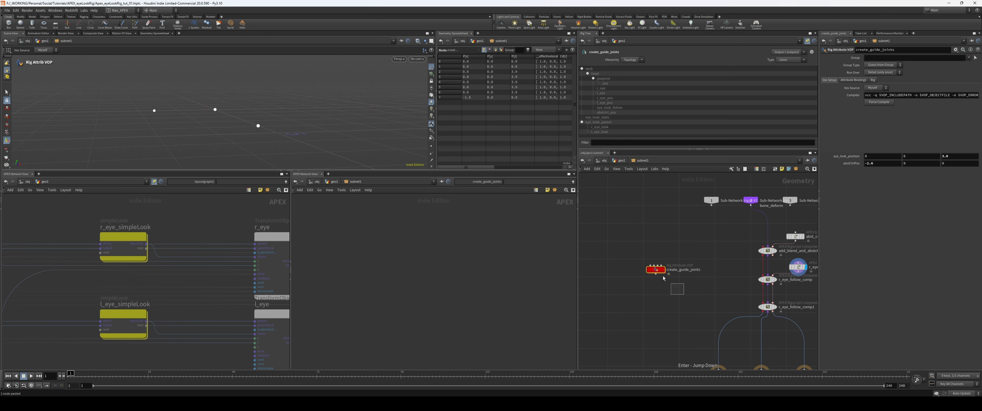
pyautogui.scroll(2, 697, 264)
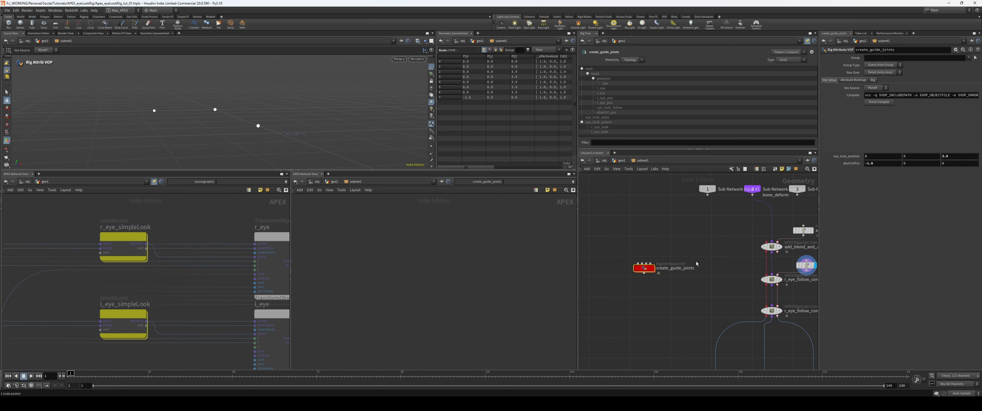
# Step: Copy create_guide_joints from the subnet into geo1, wire it to the branch point below parentjoints2 and display it
pyautogui.hotkey('ctrl', 'c')
pyautogui.press('u')
pyautogui.moveTo(701, 274); pyautogui.dragTo(754, 346, button='middle')
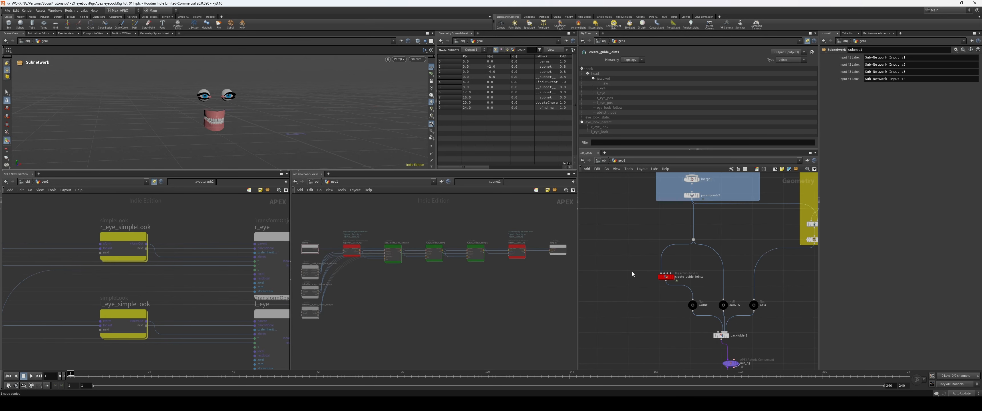
pyautogui.hotkey('ctrl', 'v')
pyautogui.scroll(1, 623, 258)
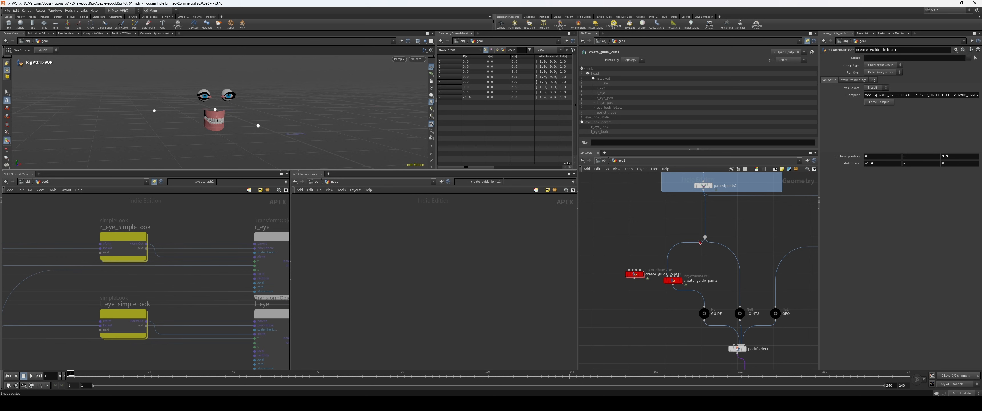
pyautogui.moveTo(700, 243); pyautogui.dragTo(632, 269)
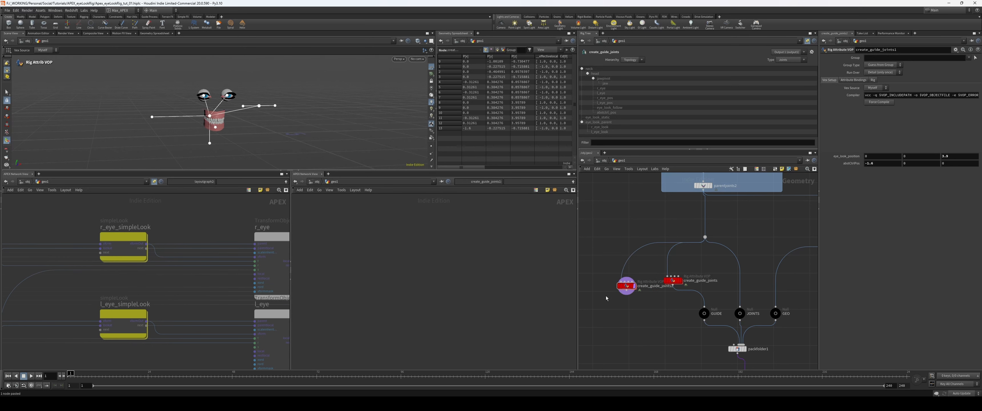
pyautogui.moveTo(631, 304); pyautogui.dragTo(642, 293, button='middle')
pyautogui.scroll(1, 642, 293)
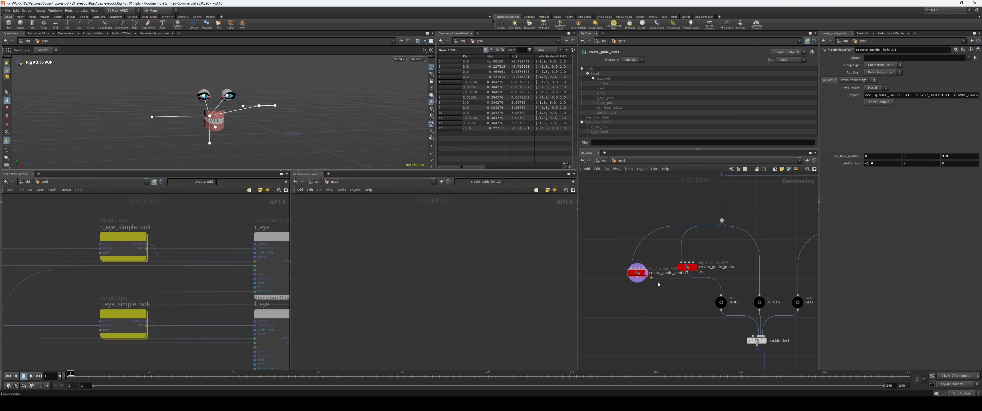
# Step: Display the parentjoints2 skeleton and compare it with the output of create_guide_joints1
pyautogui.moveTo(710, 212); pyautogui.dragTo(695, 235, button='middle')
pyautogui.click(717, 222)
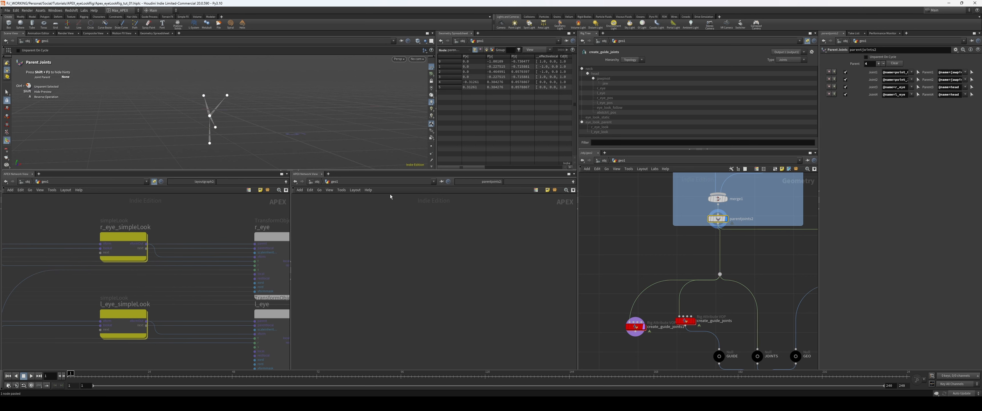
pyautogui.moveTo(658, 342); pyautogui.dragTo(632, 308, button='middle')
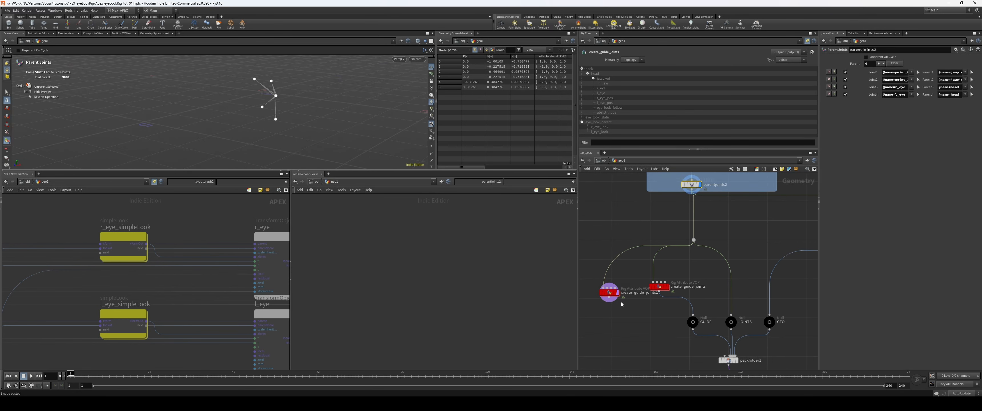
pyautogui.click(610, 292)
pyautogui.press('r')
# Step: Display subnet1 and rename it eye_Rig
pyautogui.moveTo(735, 353); pyautogui.dragTo(655, 131, button='middle')
pyautogui.moveTo(708, 258); pyautogui.dragTo(683, 247, button='middle')
pyautogui.click(711, 269)
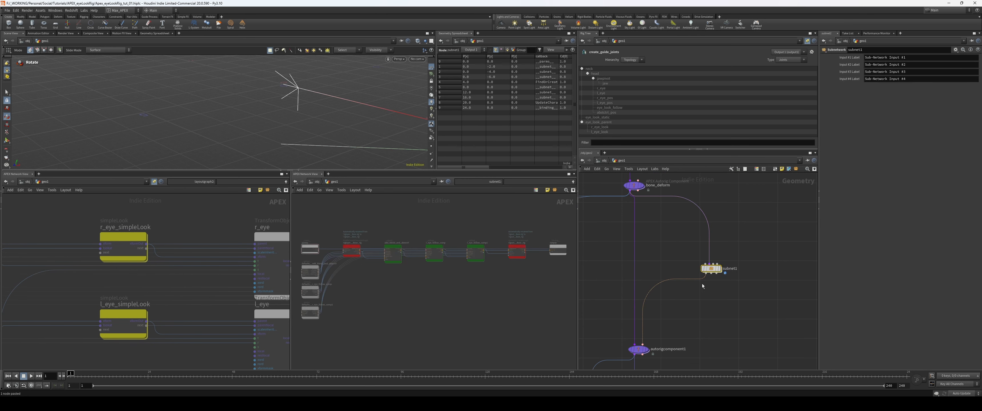
pyautogui.scroll(-2, 731, 276)
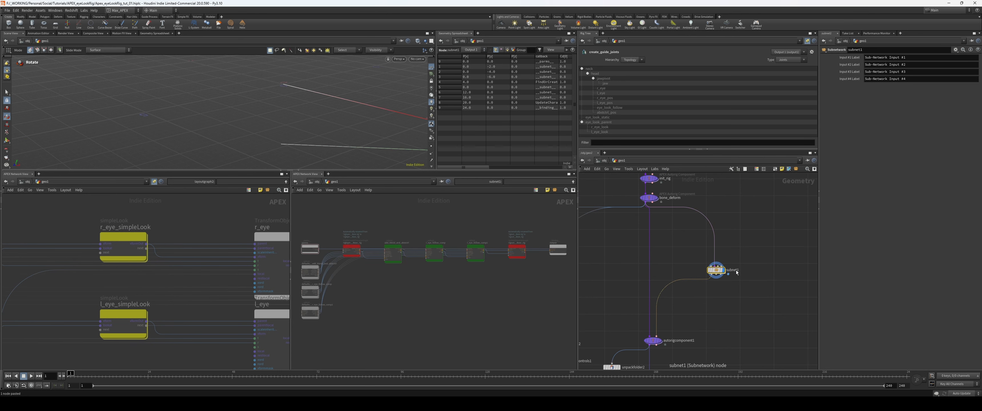
pyautogui.doubleClick(736, 270)
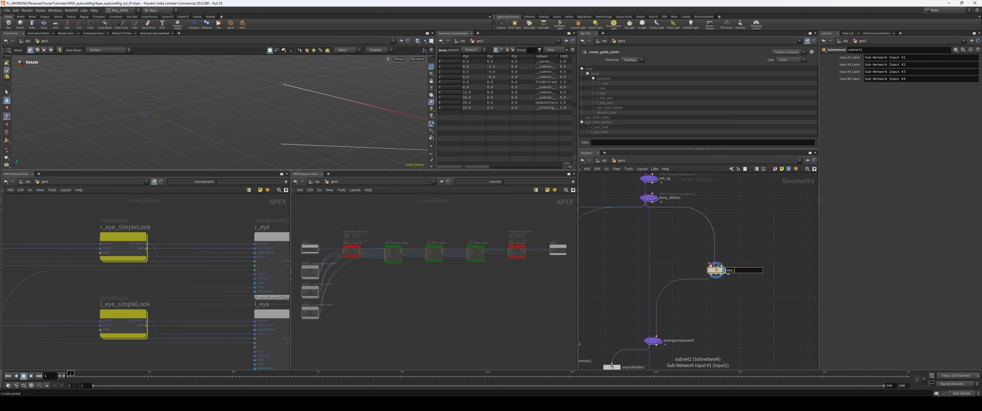
pyautogui.press('Return')
# Step: Give the eye_Rig node a different shape and colour it orange
pyautogui.scroll(2, 771, 301)
pyautogui.press('z')
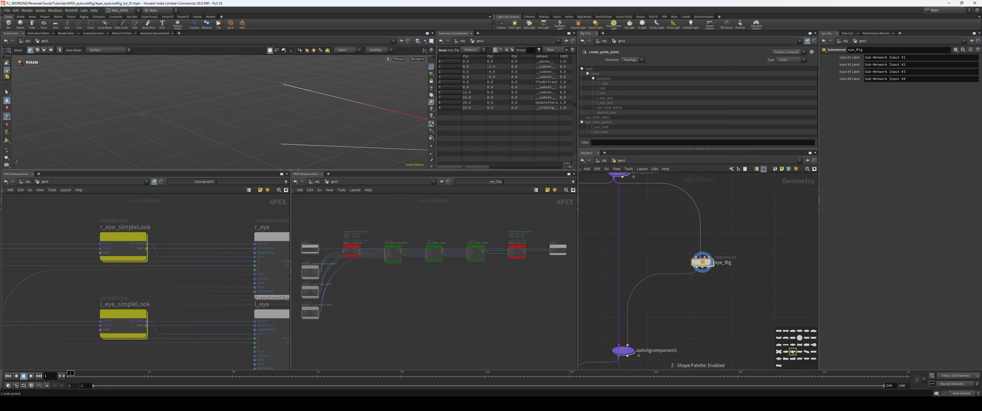
pyautogui.click(786, 352)
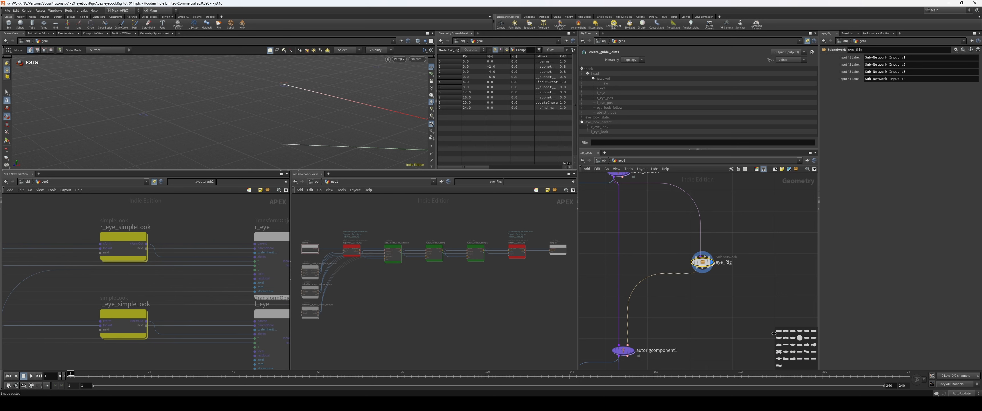
pyautogui.press('c')
pyautogui.click(800, 353)
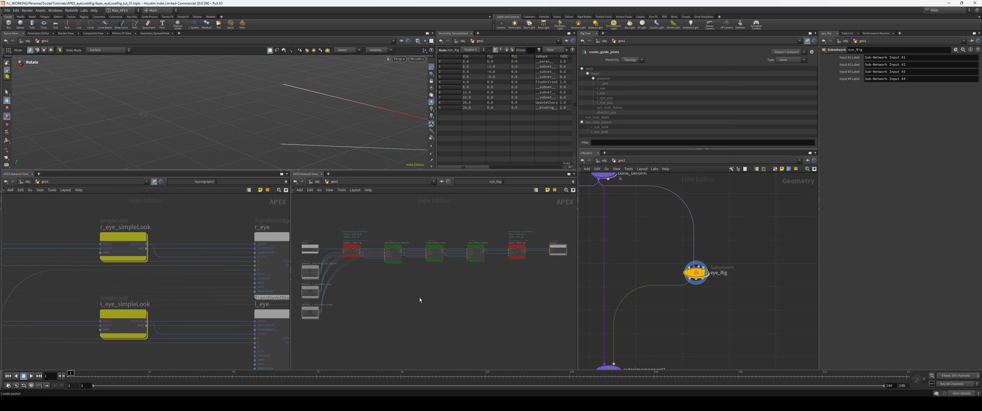
# Step: Widen the APEX network view showing the eye_Rig graph and maximize it
pyautogui.moveTo(291, 301); pyautogui.dragTo(250, 307)
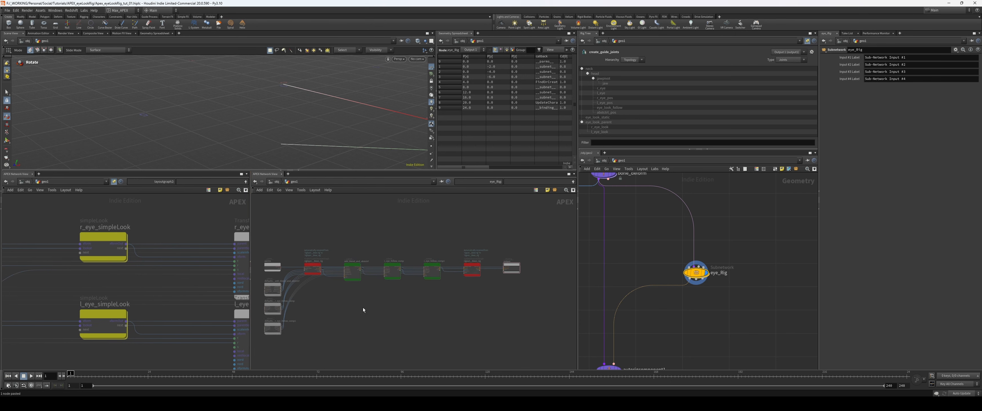
pyautogui.scroll(2, 389, 300)
pyautogui.moveTo(376, 301); pyautogui.dragTo(425, 301, button='middle')
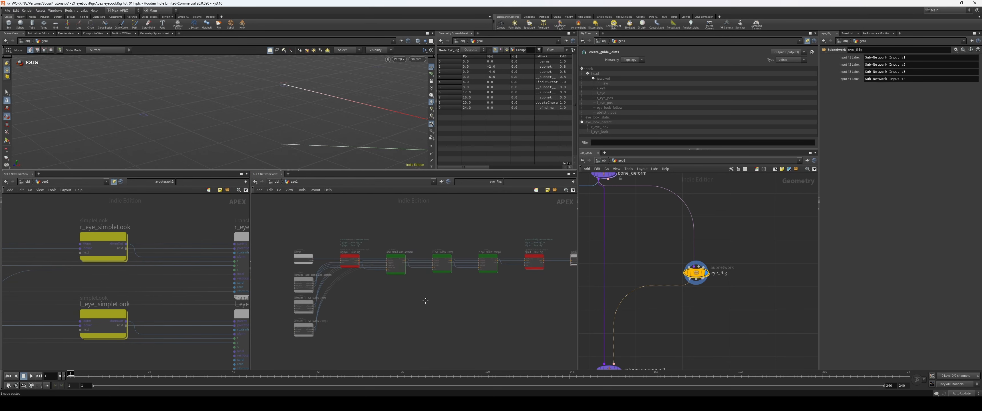
pyautogui.scroll(1, 415, 299)
pyautogui.hotkey('ctrl', 'b')
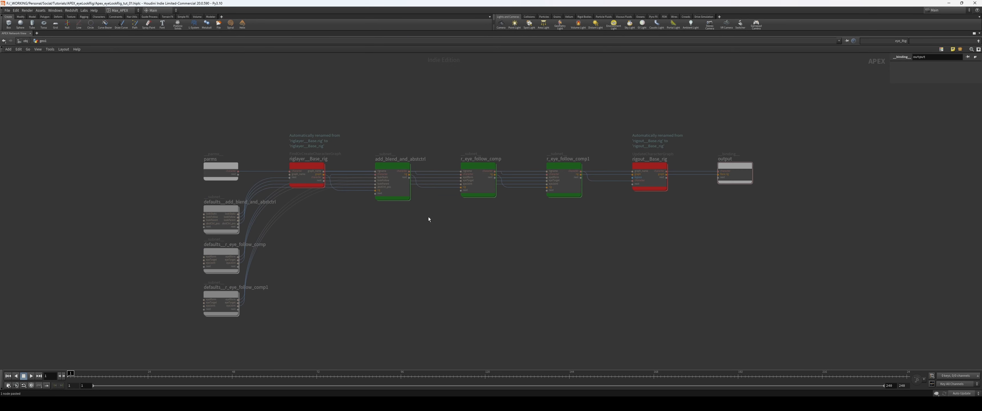
# Step: Examine the graph inside add_blend_and_abstctrl and the surrounding component chain, and restore the multi-pane layout
pyautogui.moveTo(428, 217); pyautogui.dragTo(416, 226, button='middle')
pyautogui.moveTo(394, 227); pyautogui.dragTo(386, 202)
pyautogui.press('i')
pyautogui.moveTo(422, 279); pyautogui.dragTo(368, 297, button='middle')
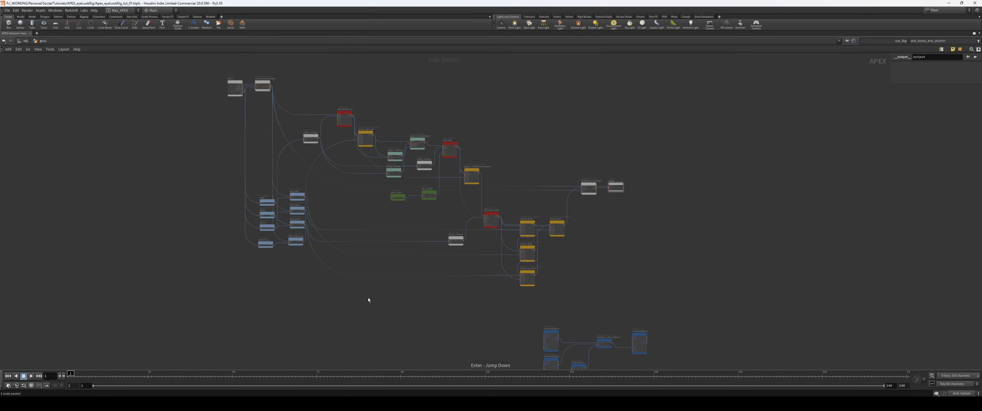
pyautogui.scroll(3, 368, 298)
pyautogui.moveTo(470, 145); pyautogui.dragTo(447, 191, button='middle')
pyautogui.press('u')
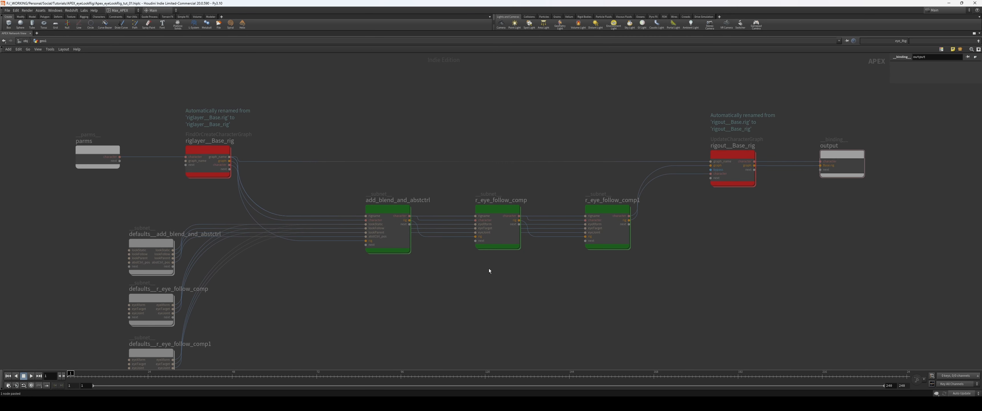
pyautogui.scroll(-2, 488, 271)
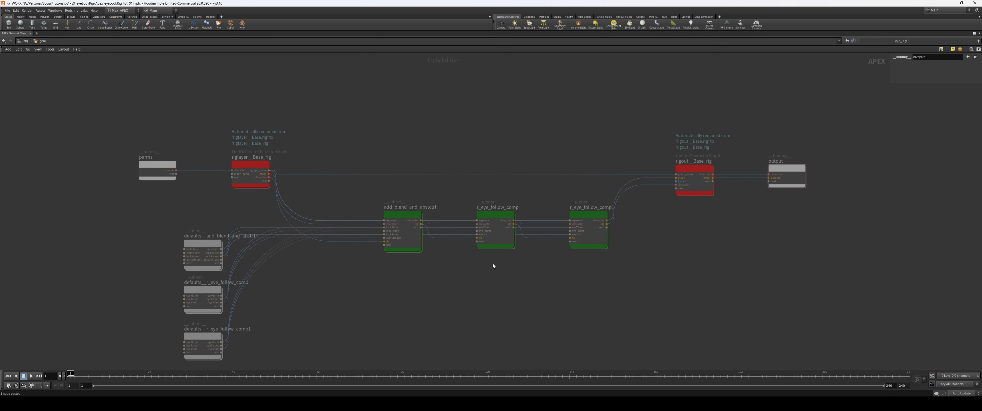
pyautogui.hotkey('ctrl', 'b')
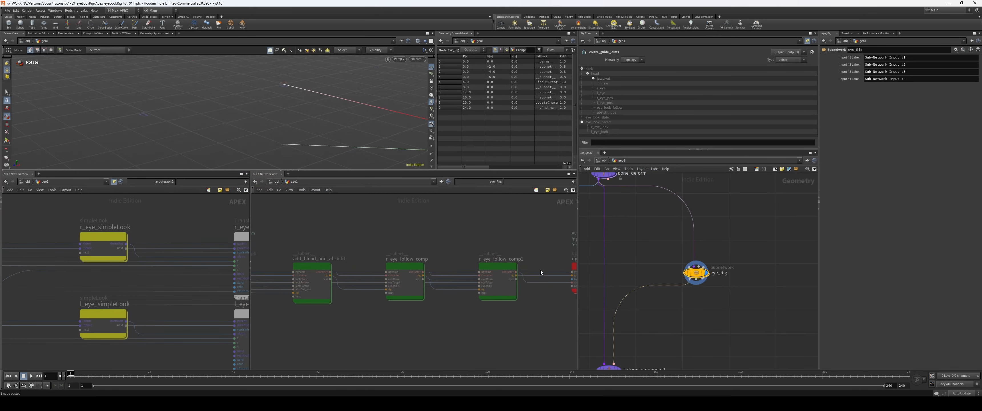
pyautogui.scroll(-2, 516, 250)
pyautogui.moveTo(515, 250); pyautogui.dragTo(535, 240, button='middle')
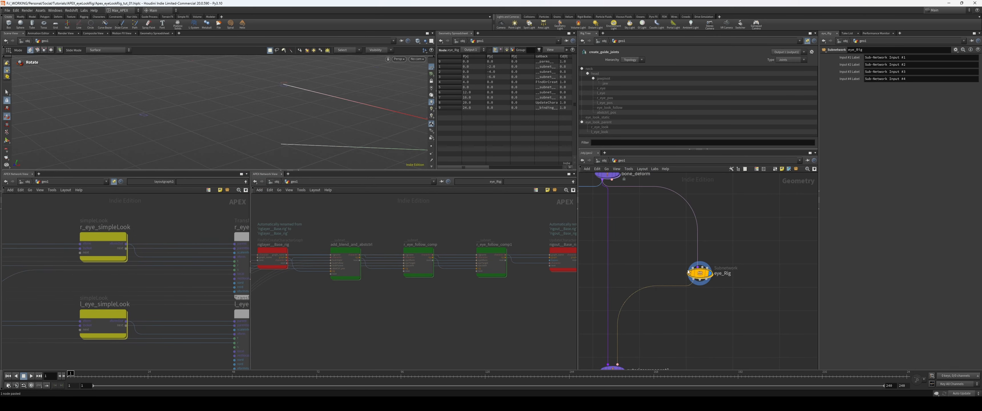
# Step: Look inside the eye_Rig subnetwork, return to geo1, and review its chain of components in the APEX graph
pyautogui.press('Return')
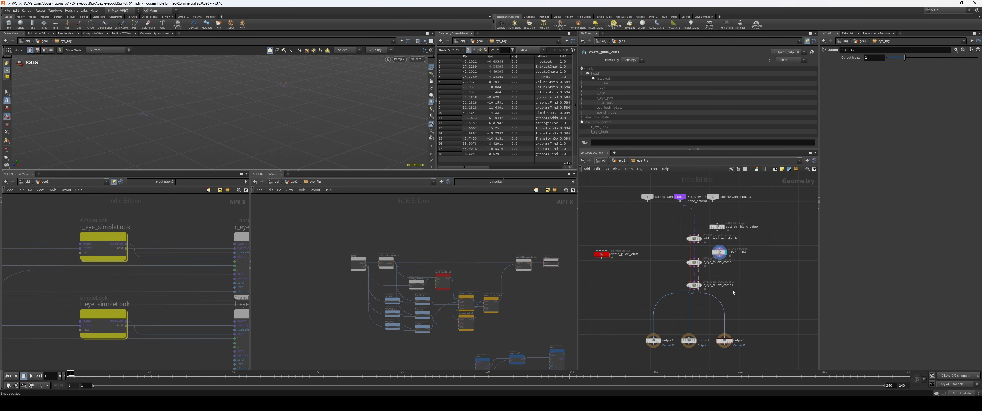
pyautogui.press('u')
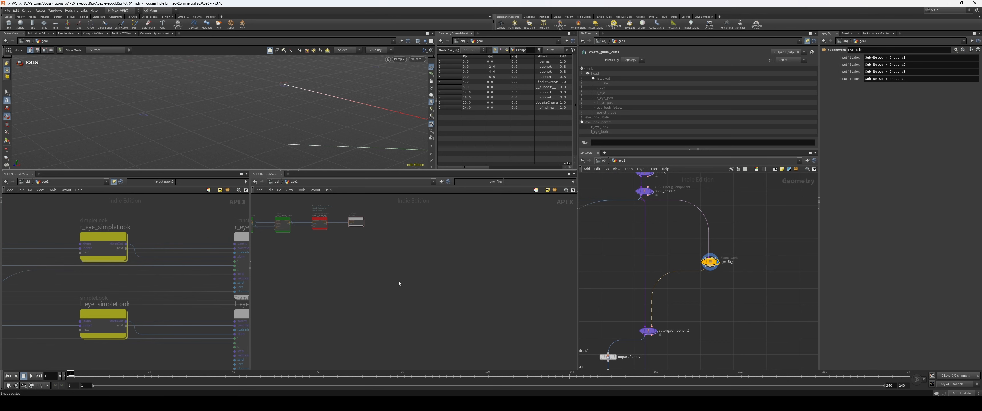
pyautogui.moveTo(318, 247); pyautogui.dragTo(438, 282, button='middle')
pyautogui.scroll(3, 345, 277)
pyautogui.moveTo(326, 276); pyautogui.dragTo(372, 277, button='middle')
pyautogui.moveTo(679, 332); pyautogui.dragTo(681, 307, button='middle')
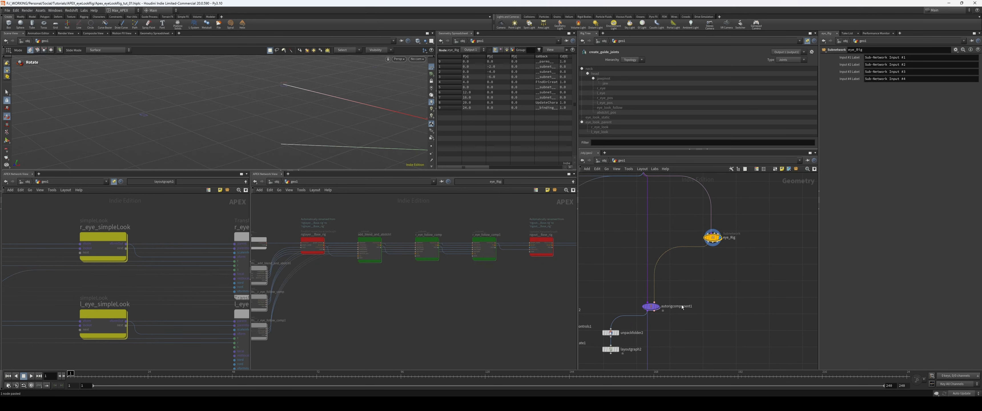
# Step: Display the autorig component fed by eye_Rig and rename it create_eye_rig
pyautogui.click(648, 284)
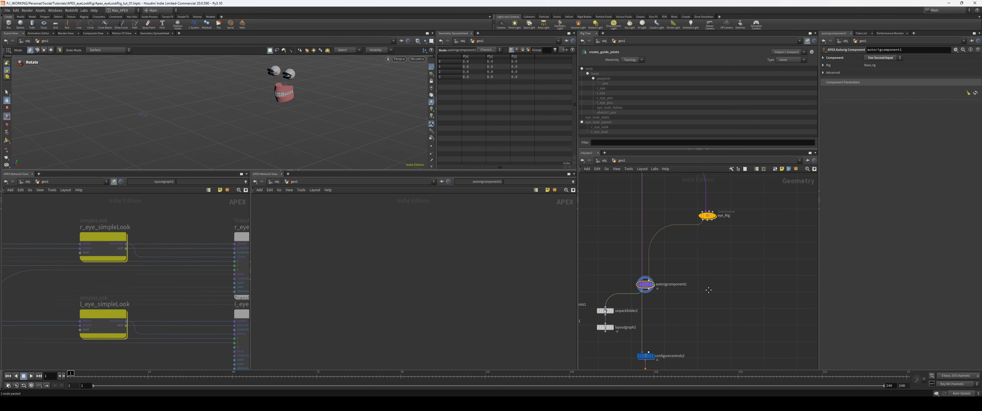
pyautogui.scroll(2, 656, 277)
pyautogui.moveTo(655, 277); pyautogui.dragTo(680, 279, button='middle')
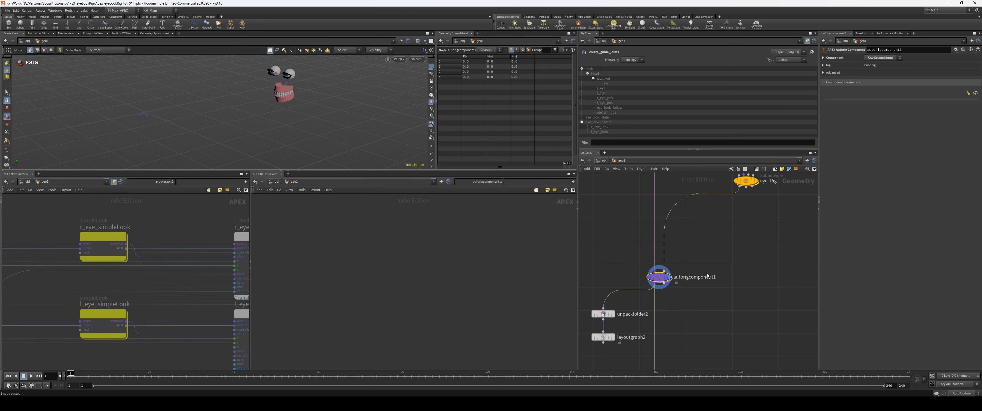
pyautogui.doubleClick(677, 277)
pyautogui.write('c')
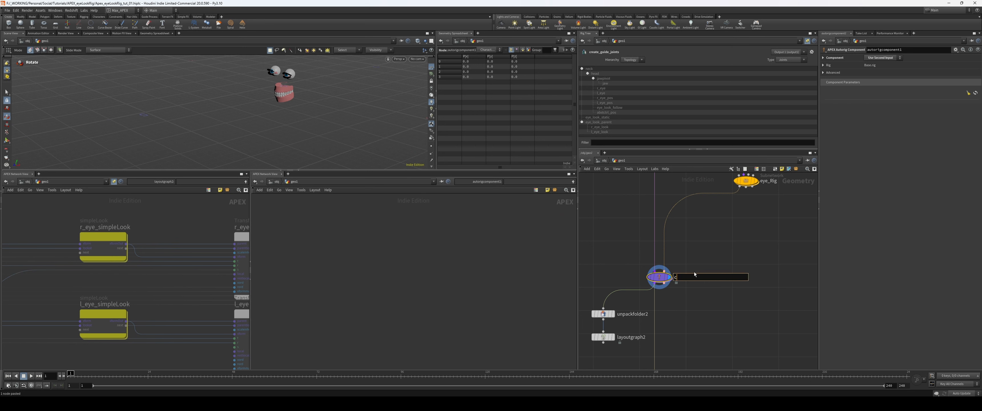
pyautogui.write('reate_eye_rig')
pyautogui.press('Return')
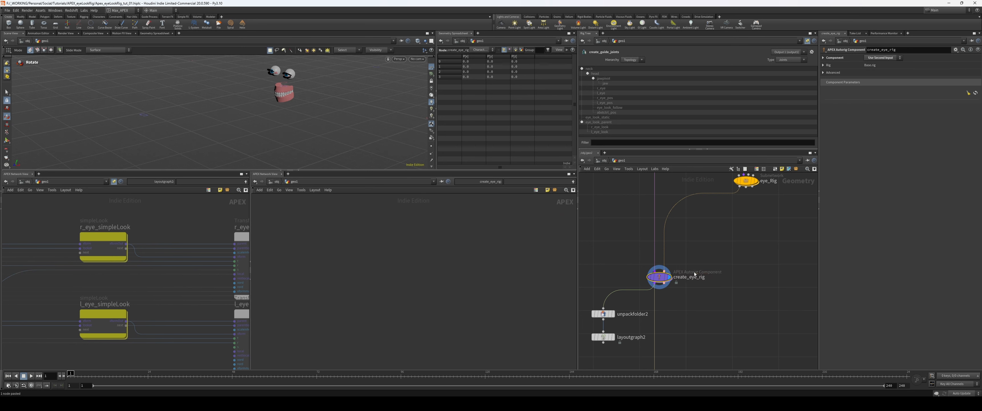
# Step: Place an instance of the Eye Rig digital asset beside the eye_Rig subnetwork
pyautogui.moveTo(699, 274); pyautogui.dragTo(665, 310, button='middle')
pyautogui.moveTo(713, 217); pyautogui.dragTo(686, 257)
pyautogui.moveTo(731, 269); pyautogui.dragTo(698, 268, button='middle')
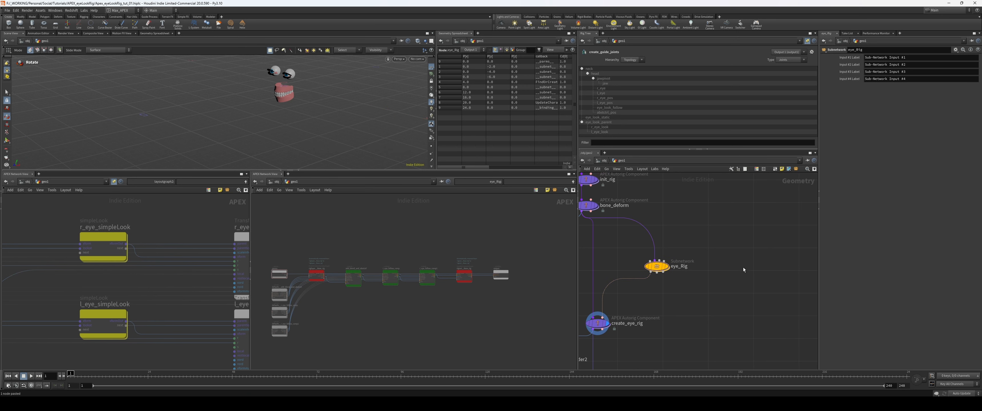
pyautogui.press('Tab')
pyautogui.write('eye')
pyautogui.press('Return')
pyautogui.click(758, 266)
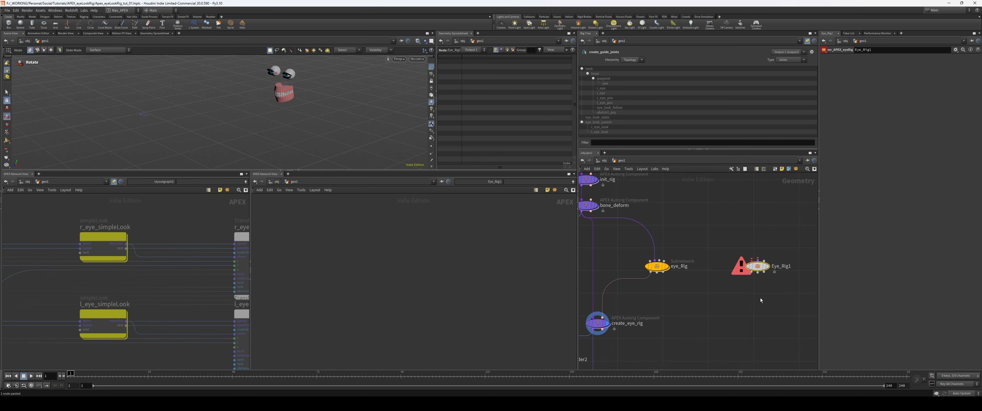
# Step: Examine the network inside Eye_Rig1, including the create_eye_look_Guides node and its note, and return to geo1
pyautogui.press('Return')
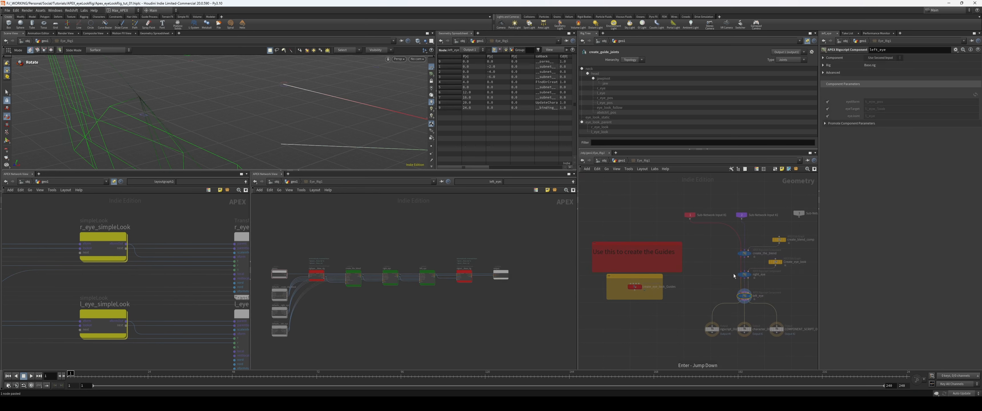
pyautogui.moveTo(713, 288)
pyautogui.mouseDown(button='middle')
pyautogui.moveTo(644, 277)
pyautogui.moveTo(720, 281)
pyautogui.mouseUp(button='middle')
pyautogui.scroll(2, 643, 277)
pyautogui.moveTo(612, 251); pyautogui.dragTo(694, 265, button='middle')
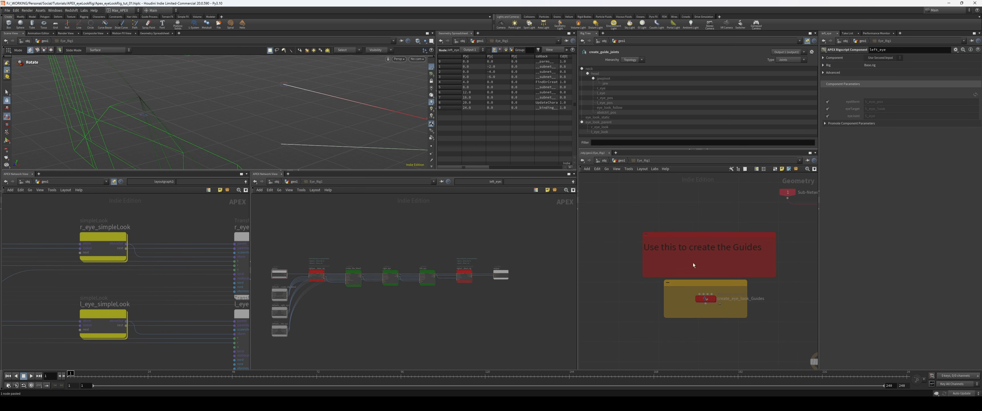
pyautogui.scroll(4, 697, 278)
pyautogui.moveTo(730, 289); pyautogui.dragTo(683, 281, button='middle')
pyautogui.scroll(-1, 683, 284)
pyautogui.moveTo(765, 287); pyautogui.dragTo(717, 286, button='middle')
pyautogui.press('u')
# Step: Move Eye_Rig1 into free space and add a Pack Folder node between it and the JOINTS and GEO nulls
pyautogui.moveTo(701, 266); pyautogui.dragTo(653, 244)
pyautogui.moveTo(680, 252); pyautogui.dragTo(769, 257)
pyautogui.moveTo(784, 260); pyautogui.dragTo(693, 250, button='middle')
pyautogui.moveTo(653, 246); pyautogui.dragTo(675, 248)
pyautogui.moveTo(698, 297); pyautogui.dragTo(689, 284, button='middle')
pyautogui.moveTo(681, 320); pyautogui.dragTo(694, 337)
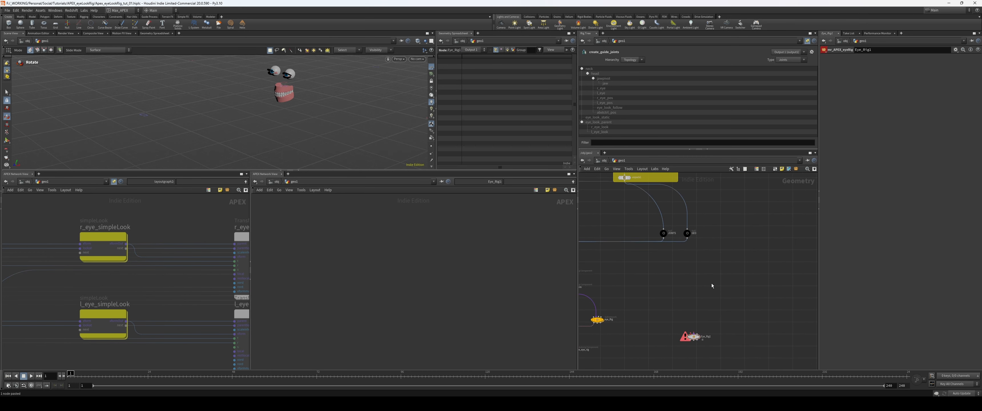
pyautogui.press('Tab')
pyautogui.write('packf')
pyautogui.press('Return')
pyautogui.click(684, 281)
pyautogui.scroll(3, 694, 251)
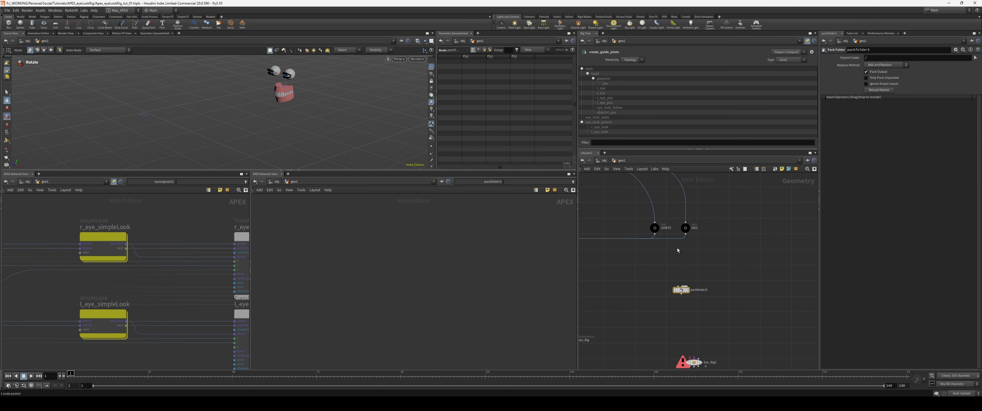
# Step: Display the GEO null, enlarge the 3D viewport and frame the eyes and teeth
pyautogui.click(654, 228)
pyautogui.click(686, 228)
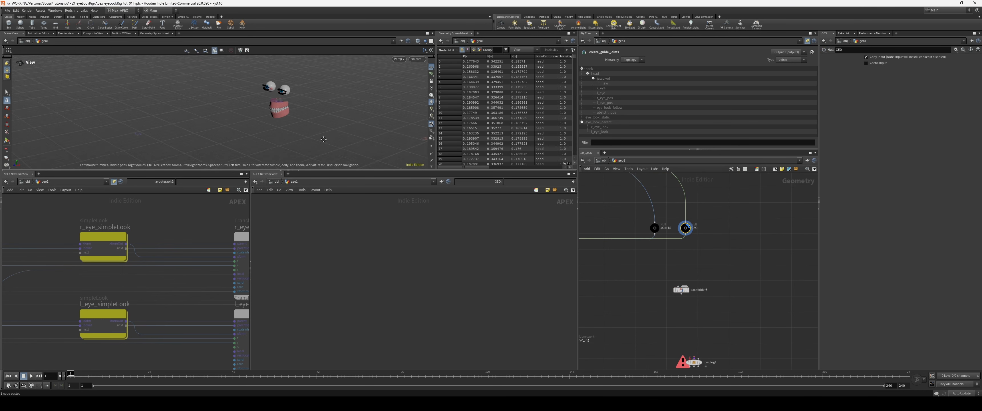
pyautogui.moveTo(338, 170); pyautogui.dragTo(339, 263)
pyautogui.press('Escape')
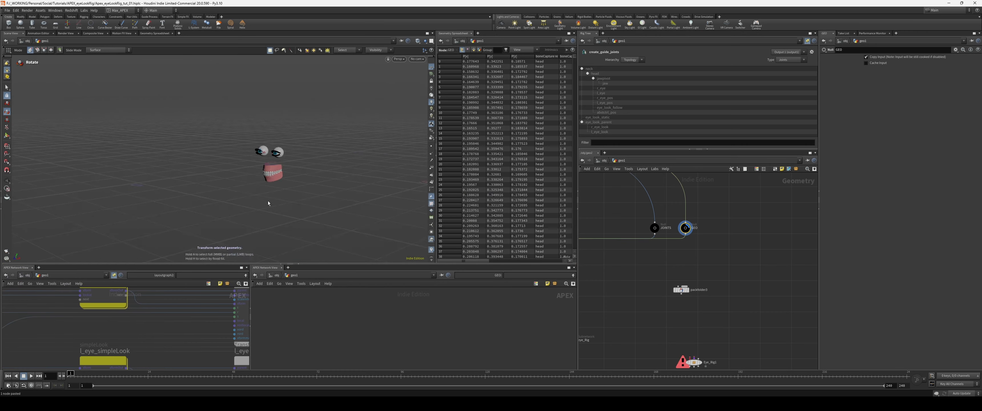
pyautogui.scroll(10, 358, 184)
pyautogui.hotkey('space', 'g')
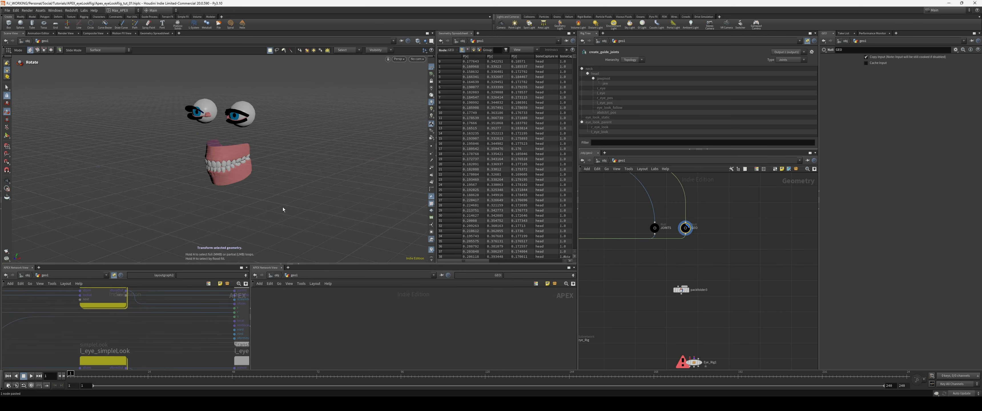
pyautogui.keyDown('alt'); pyautogui.moveTo(283, 209); pyautogui.dragTo(235, 173, button='right'); pyautogui.keyUp('alt')
pyautogui.keyDown('alt'); pyautogui.moveTo(234, 173); pyautogui.dragTo(269, 176); pyautogui.keyUp('alt')
# Step: Connect the JOINTS and GEO nulls to the new Pack Folder node and display it
pyautogui.moveTo(675, 215); pyautogui.dragTo(644, 236)
pyautogui.moveTo(675, 222); pyautogui.dragTo(716, 248)
pyautogui.click(688, 290)
pyautogui.moveTo(688, 291); pyautogui.dragTo(701, 277, button='middle')
pyautogui.moveTo(668, 221); pyautogui.dragTo(703, 276)
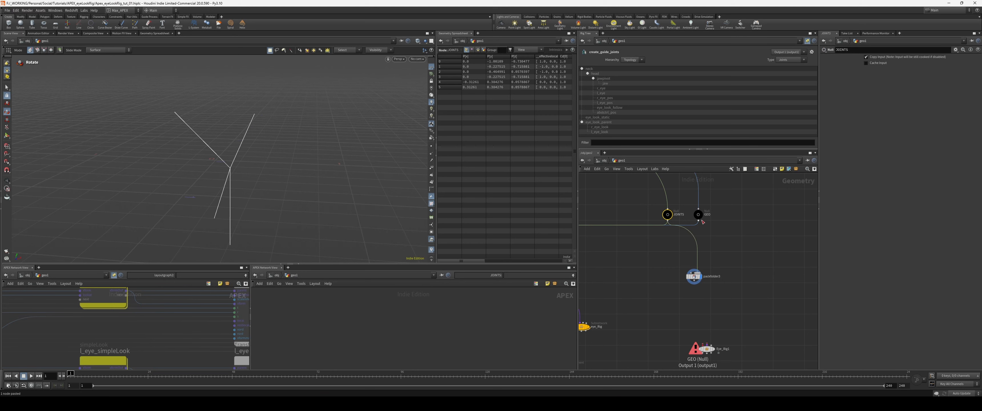
pyautogui.moveTo(699, 221); pyautogui.dragTo(701, 274)
pyautogui.moveTo(732, 266); pyautogui.dragTo(682, 283)
# Step: Name both packed entries Base, with type skel for the joints and shp for the geometry
pyautogui.moveTo(884, 99); pyautogui.dragTo(808, 97)
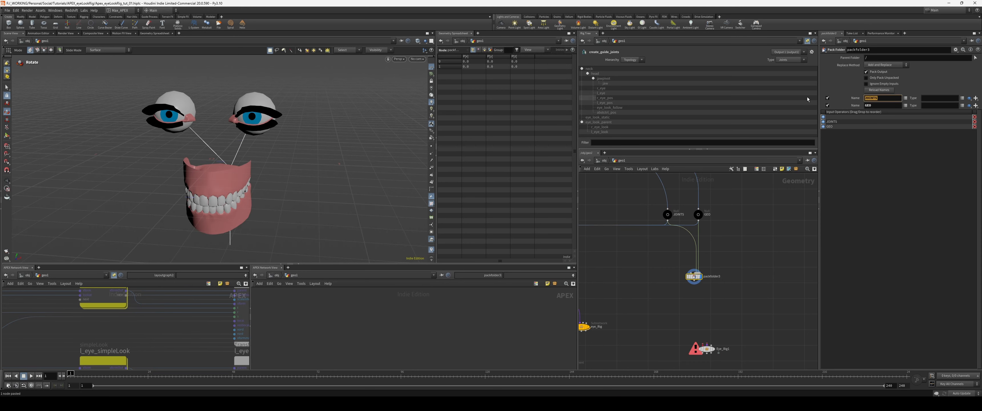
pyautogui.write('Base')
pyautogui.press('Tab')
pyautogui.write('skel')
pyautogui.press('Tab')
pyautogui.write('Base')
pyautogui.press('Tab')
pyautogui.write('shp')
# Step: Route the wire feeding the JOINTS null through a dot
pyautogui.moveTo(669, 221); pyautogui.dragTo(686, 232, button='middle')
pyautogui.moveTo(684, 228); pyautogui.dragTo(691, 229)
pyautogui.moveTo(675, 218); pyautogui.dragTo(703, 253, button='middle')
pyautogui.keyDown('alt'); pyautogui.moveTo(701, 214); pyautogui.dragTo(681, 220); pyautogui.keyUp('alt')
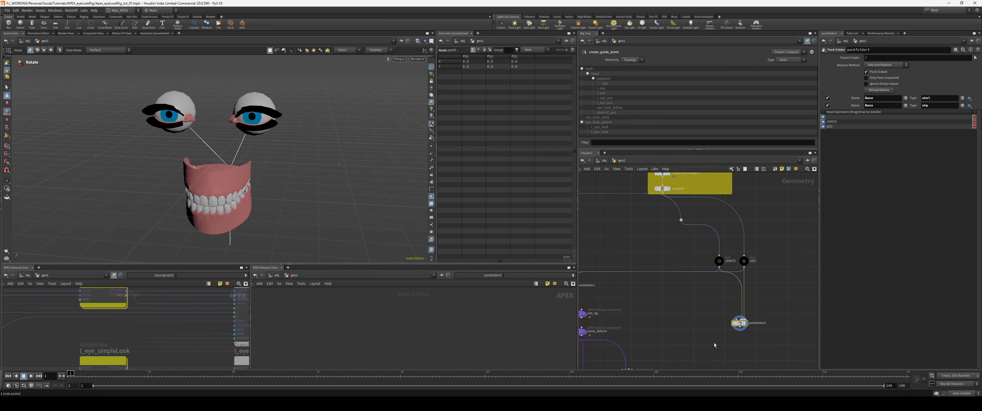
# Step: Copy the create_eye_look_Guides node from inside Eye_Rig1 and paste it into geo1
pyautogui.moveTo(696, 339); pyautogui.dragTo(673, 285, button='middle')
pyautogui.click(728, 342)
pyautogui.press('Return')
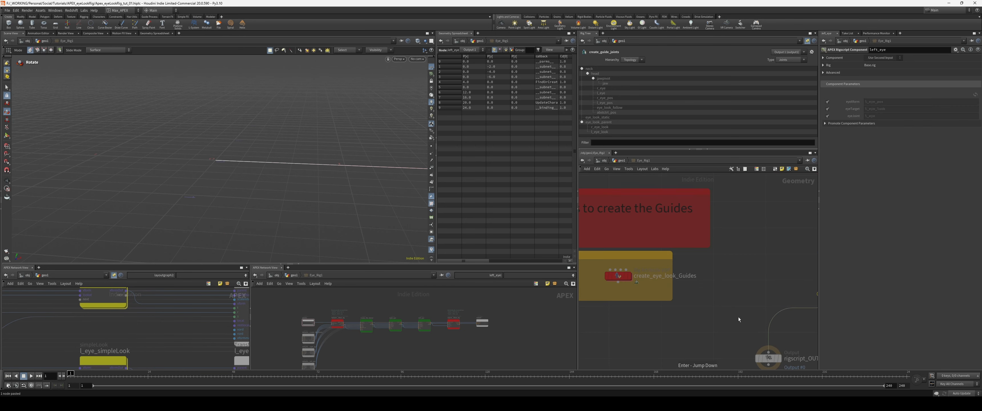
pyautogui.hotkey('ctrl', 'c')
pyautogui.press('u')
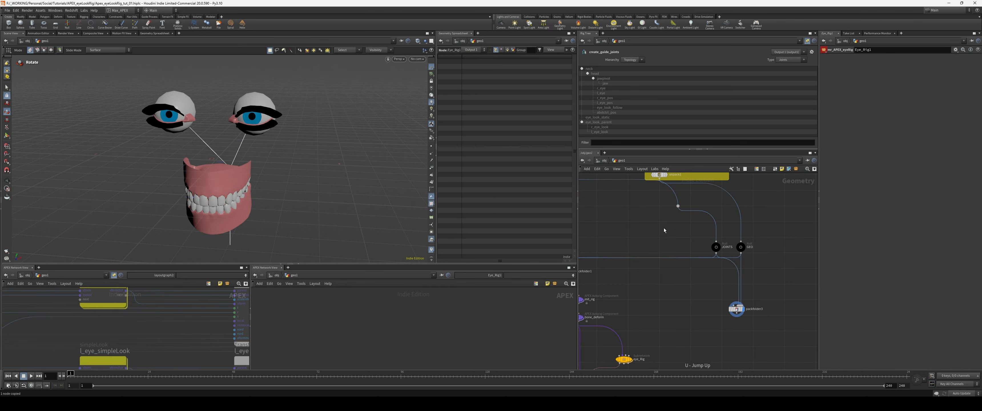
pyautogui.hotkey('ctrl', 'v')
# Step: Feed create_eye_look_Guides from the dot on the joints wire, display it and inspect the guides in the viewport
pyautogui.scroll(1, 653, 219)
pyautogui.moveTo(683, 206); pyautogui.dragTo(671, 226)
pyautogui.click(684, 230)
pyautogui.keyDown('alt'); pyautogui.moveTo(282, 179); pyautogui.dragTo(190, 170); pyautogui.keyUp('alt')
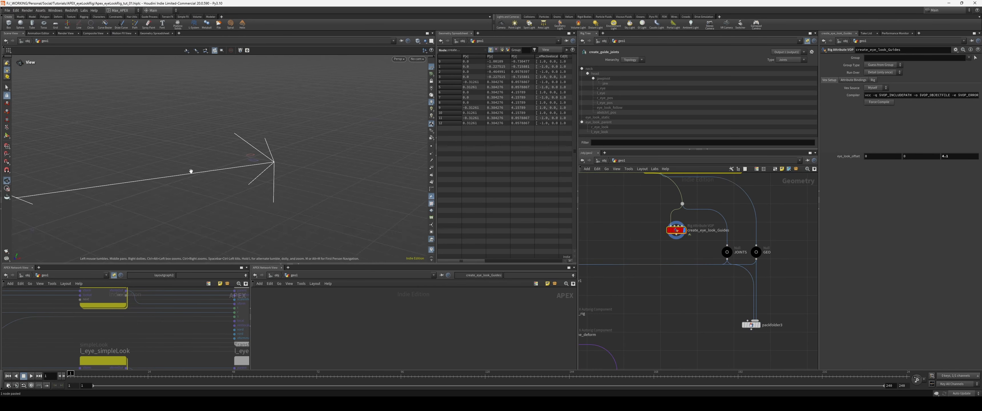
pyautogui.keyDown('alt'); pyautogui.moveTo(142, 167); pyautogui.dragTo(180, 163, button='middle'); pyautogui.keyUp('alt')
# Step: Connect a null named guide from create_eye_look_Guides into the Pack Folder and name its entry Guide
pyautogui.moveTo(719, 299); pyautogui.dragTo(696, 290, button='middle')
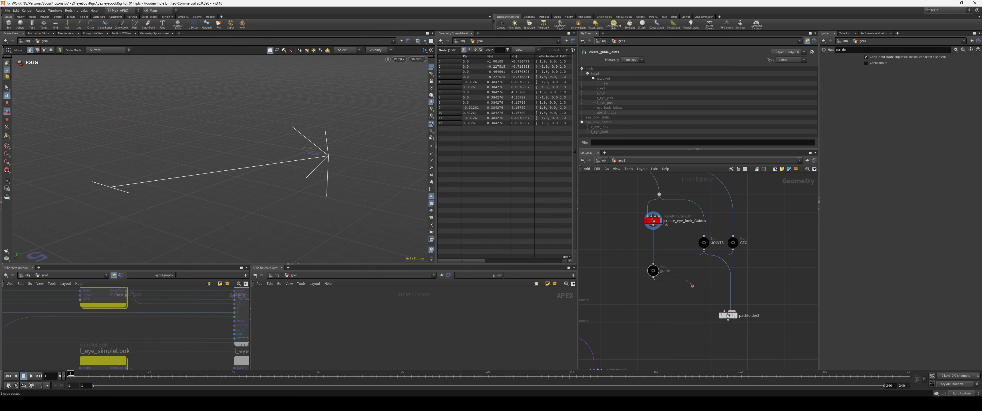
pyautogui.moveTo(653, 278); pyautogui.dragTo(735, 309)
pyautogui.click(735, 315)
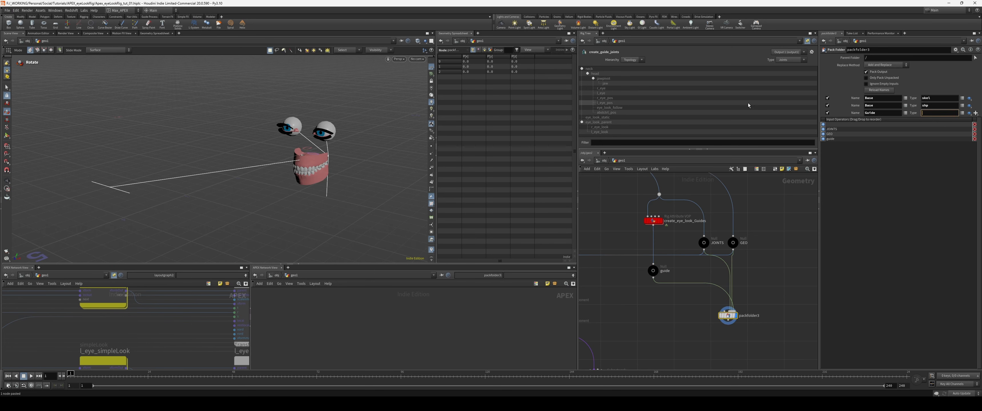
# Step: Add an APEX Autorig Component below packfolder3, connect it to the packed output and display it
pyautogui.moveTo(678, 279); pyautogui.dragTo(674, 269, button='middle')
pyautogui.press('Tab')
pyautogui.write('autor')
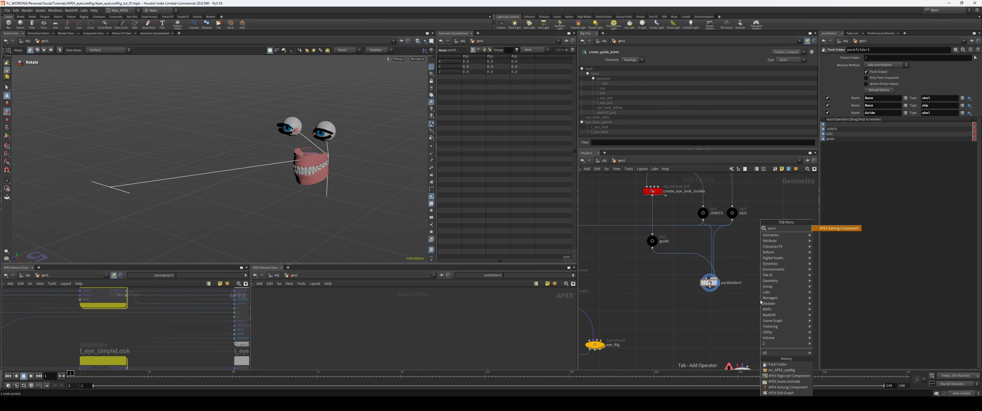
pyautogui.press('Return')
pyautogui.click(718, 311)
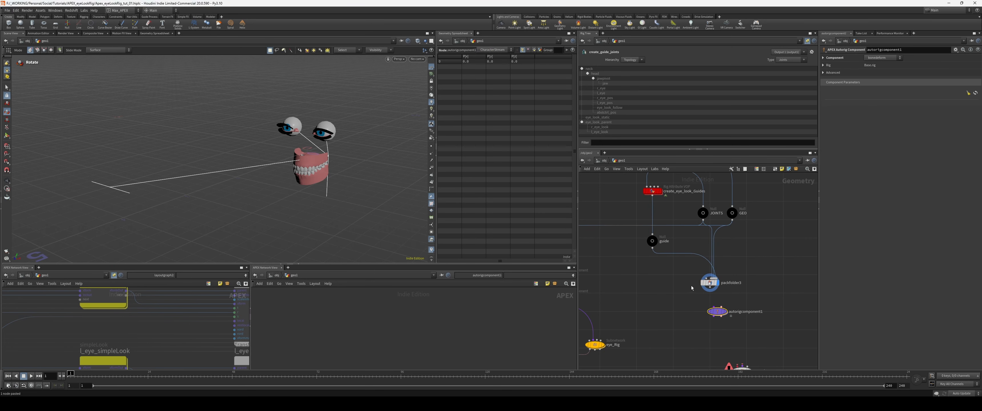
pyautogui.scroll(2, 693, 286)
pyautogui.moveTo(717, 288); pyautogui.dragTo(727, 315)
pyautogui.click(739, 321)
# Step: Set the component type to fktransform with Guide.skel as its source skeleton
pyautogui.click(882, 57)
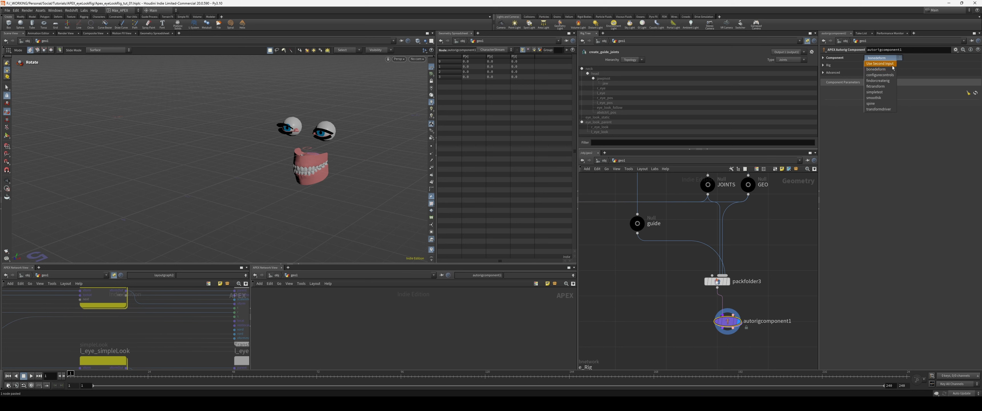
pyautogui.click(881, 86)
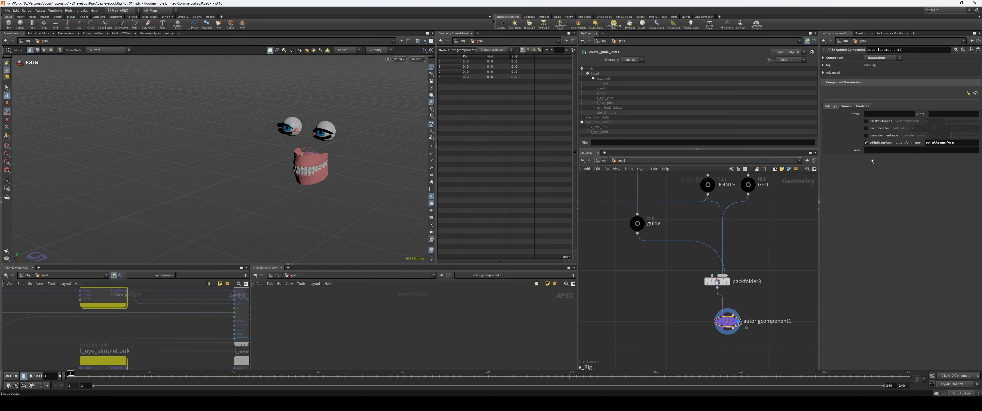
pyautogui.click(863, 107)
pyautogui.moveTo(886, 114); pyautogui.dragTo(721, 118)
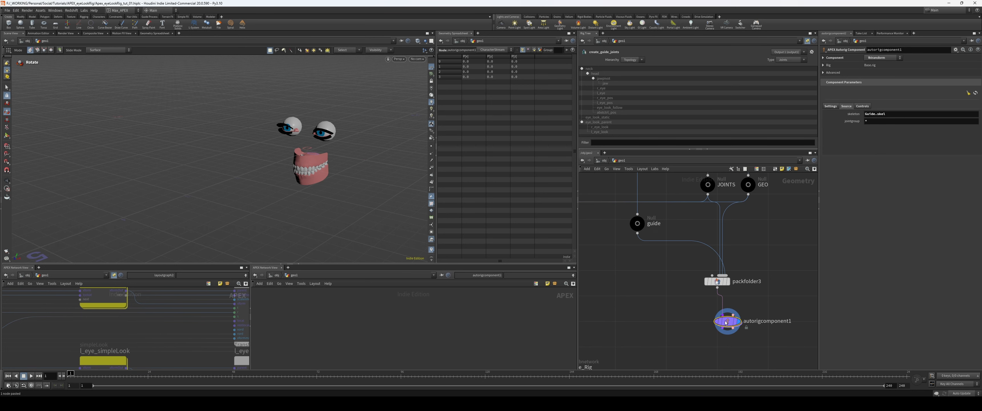
pyautogui.moveTo(727, 322); pyautogui.dragTo(716, 322)
pyautogui.click(902, 116)
# Step: Add a second autorig component of type bonedeform after the first and view its controls in the viewport
pyautogui.click(767, 278)
pyautogui.moveTo(767, 277); pyautogui.dragTo(772, 263, button='middle')
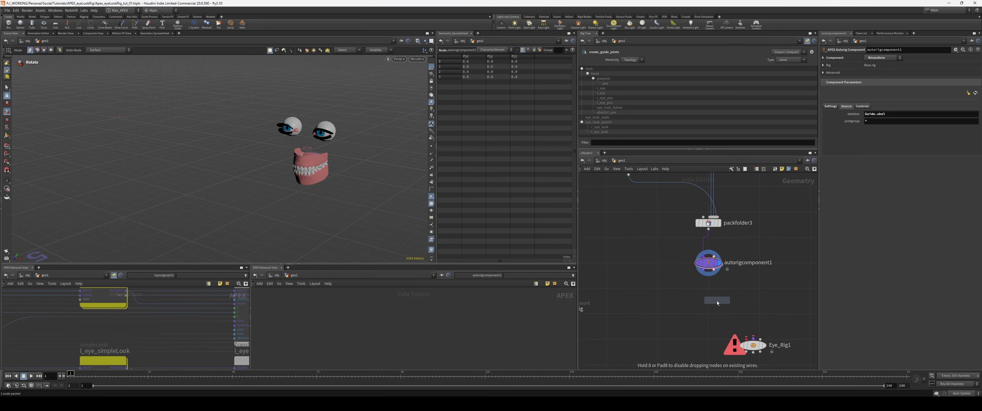
pyautogui.click(716, 301)
pyautogui.click(719, 300)
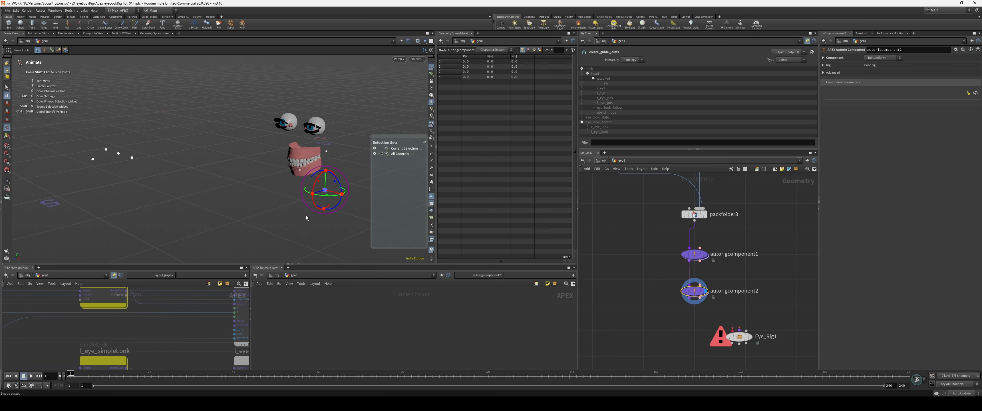
pyautogui.moveTo(314, 186); pyautogui.dragTo(315, 168)
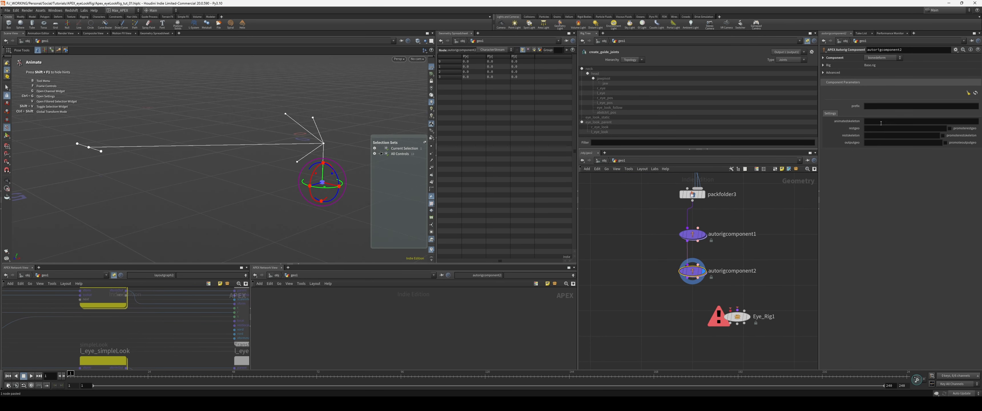
# Step: Set the bonedeform component's input and output shapes to Base.shp and its skeleton to Base.skel
pyautogui.click(883, 128)
pyautogui.write('Base.shp')
pyautogui.press('Tab')
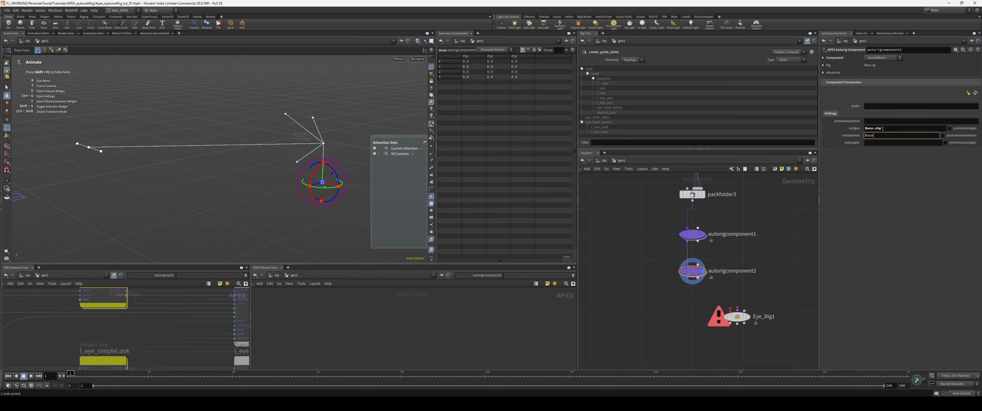
pyautogui.write('Base.skel')
pyautogui.press('Tab')
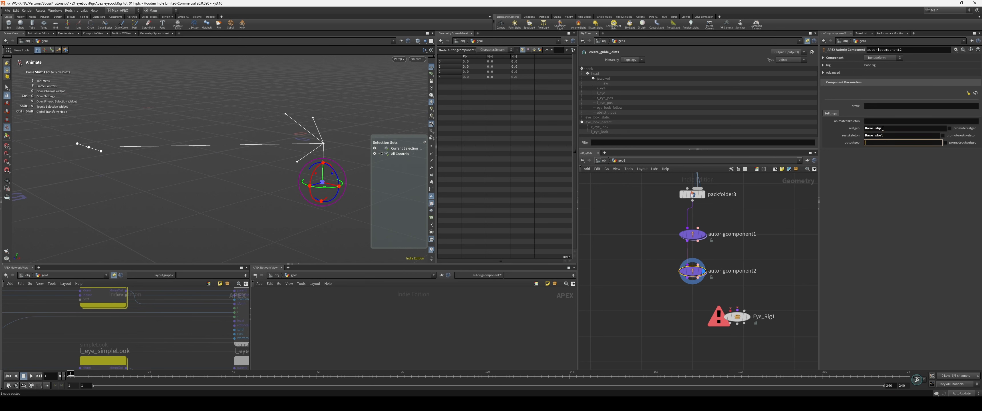
pyautogui.write('Base.shp')
pyautogui.press('Return')
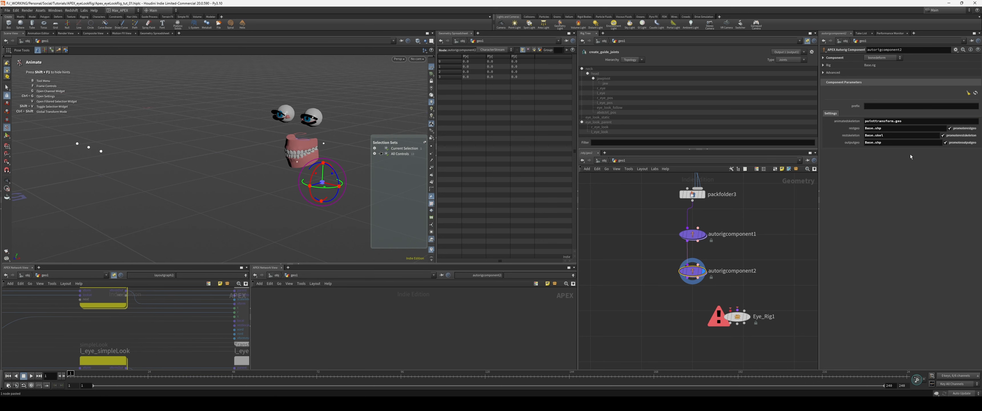
# Step: Connect the bonedeform component's output to the required rig input of Eye_Rig1
pyautogui.keyDown('alt'); pyautogui.moveTo(301, 188); pyautogui.dragTo(296, 188); pyautogui.keyUp('alt')
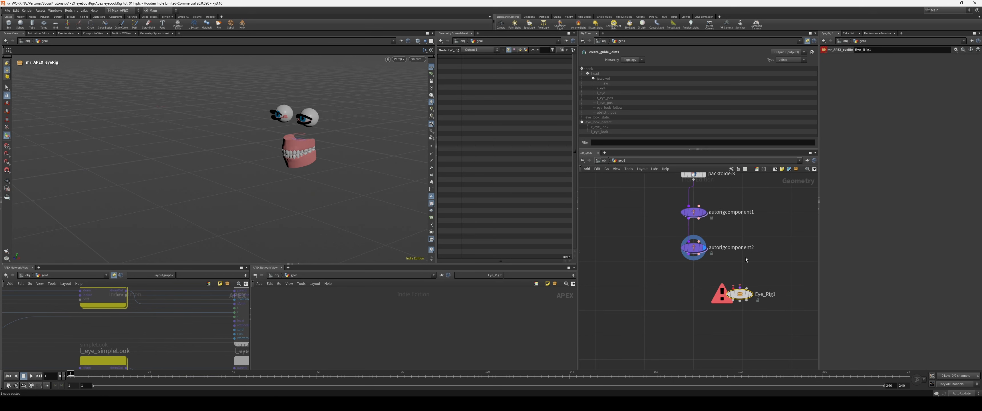
pyautogui.moveTo(765, 272); pyautogui.dragTo(751, 270, button='middle')
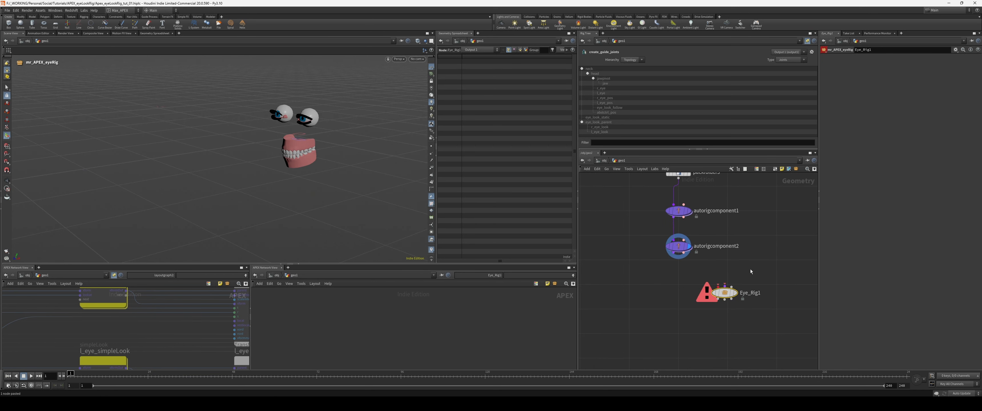
pyautogui.moveTo(722, 292); pyautogui.dragTo(736, 313)
pyautogui.moveTo(731, 307); pyautogui.dragTo(735, 297, button='middle')
pyautogui.click(679, 244)
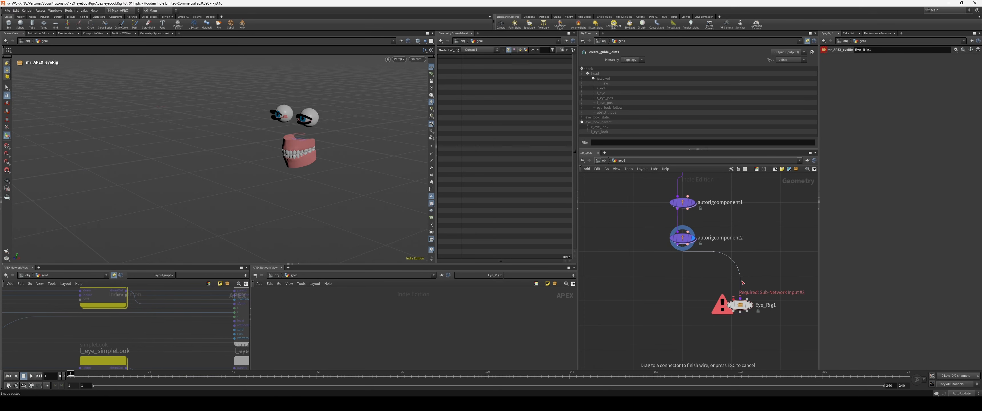
pyautogui.click(741, 296)
# Step: Add a third APEX Autorig Component below the bonedeform component and display Eye_Rig1
pyautogui.moveTo(688, 321); pyautogui.dragTo(689, 312, button='middle')
pyautogui.press('Tab')
pyautogui.write('autor')
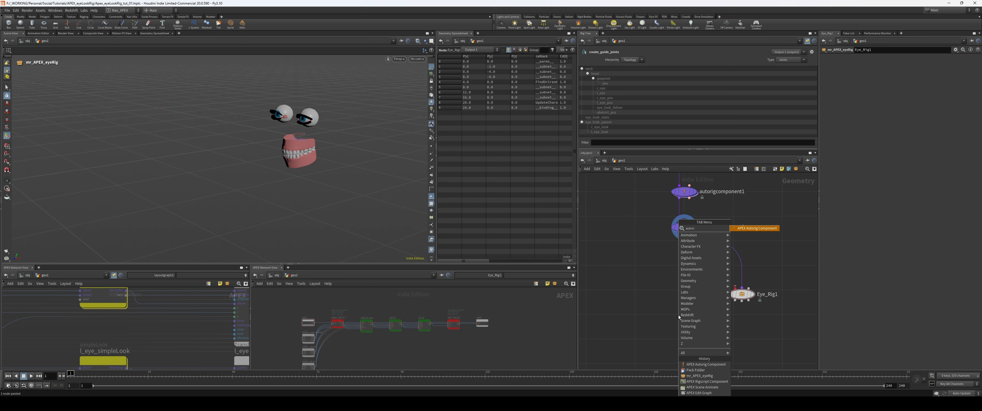
pyautogui.press('Return')
pyautogui.click(679, 315)
pyautogui.click(742, 294)
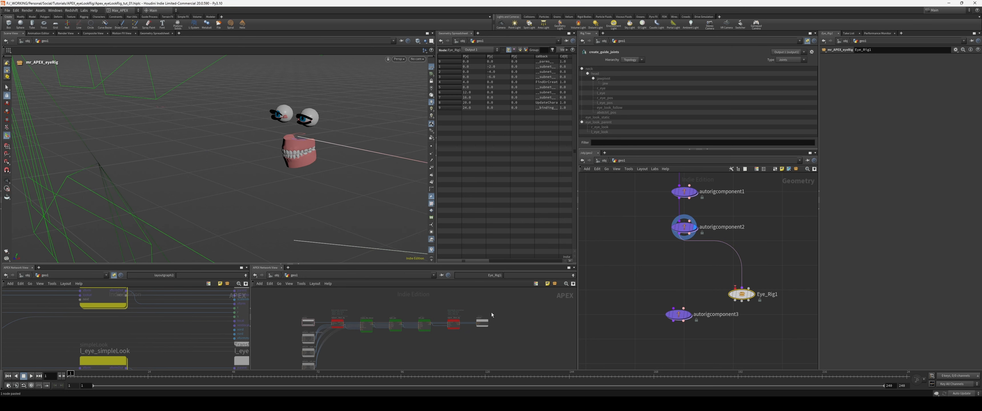
pyautogui.click(685, 227)
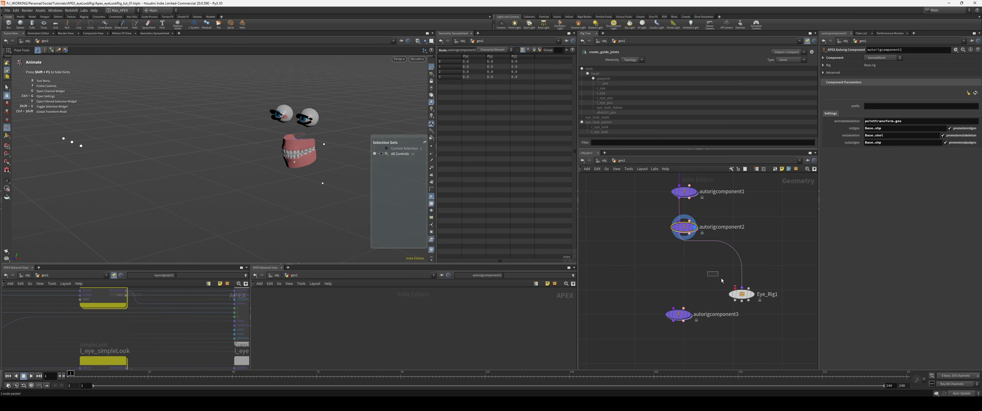
pyautogui.click(742, 294)
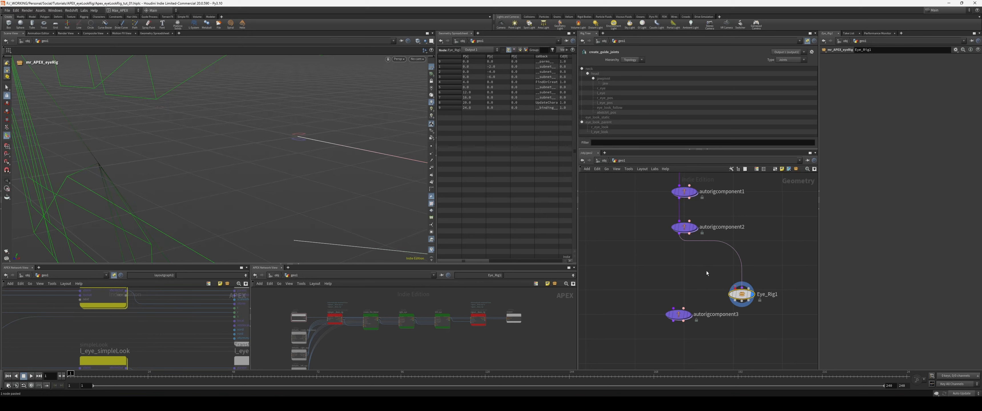
# Step: Wire autorigcomponent2 and Eye_Rig1 into autorigcomponent3, display it, and set its component to Use Second Input
pyautogui.moveTo(679, 233); pyautogui.dragTo(674, 308)
pyautogui.moveTo(679, 315); pyautogui.dragTo(688, 339)
pyautogui.moveTo(735, 301); pyautogui.dragTo(693, 333)
pyautogui.moveTo(752, 323); pyautogui.dragTo(665, 351)
pyautogui.click(698, 339)
pyautogui.click(883, 58)
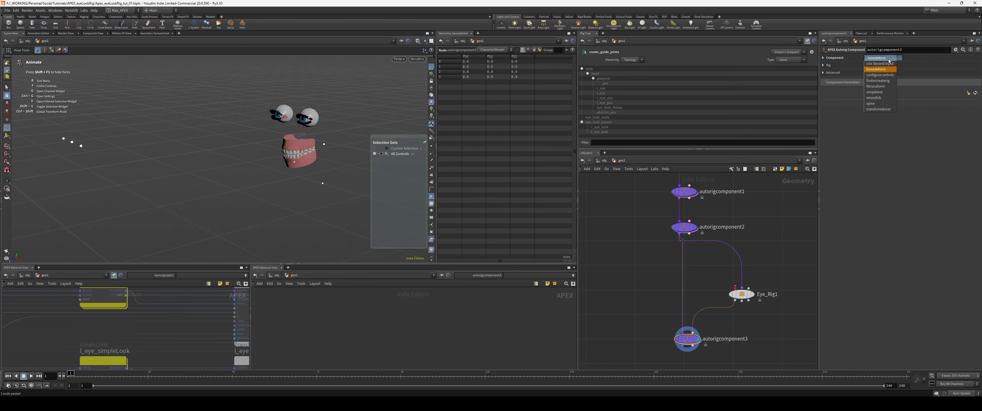
pyautogui.click(881, 68)
# Step: Copy the original network's configurecontrols node below autorigcomponent3, connect and display it, and check the eye look controls
pyautogui.keyDown('alt'); pyautogui.moveTo(355, 202); pyautogui.dragTo(330, 225); pyautogui.keyUp('alt')
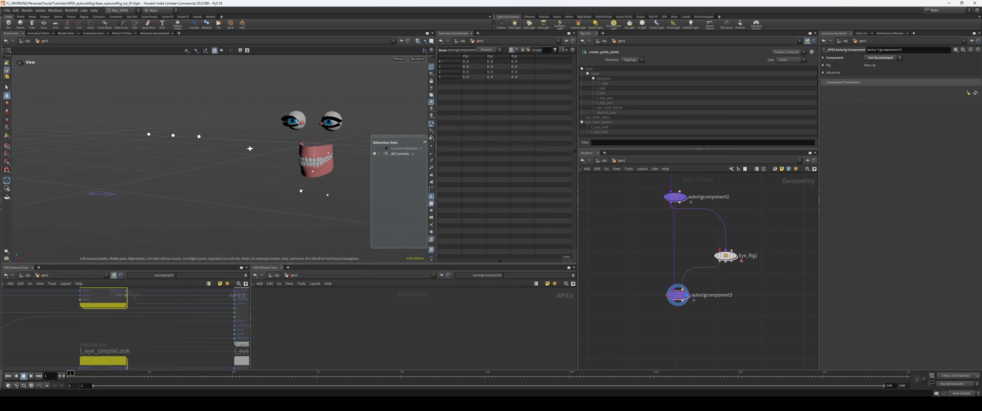
pyautogui.moveTo(330, 225); pyautogui.dragTo(287, 216, button='middle')
pyautogui.moveTo(596, 281); pyautogui.dragTo(742, 267, button='middle')
pyautogui.scroll(-2, 685, 279)
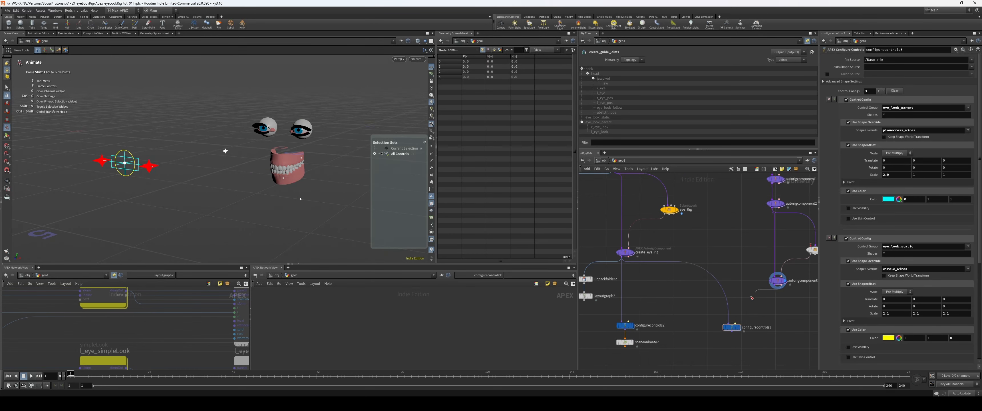
pyautogui.moveTo(751, 296); pyautogui.dragTo(763, 319)
pyautogui.click(739, 327)
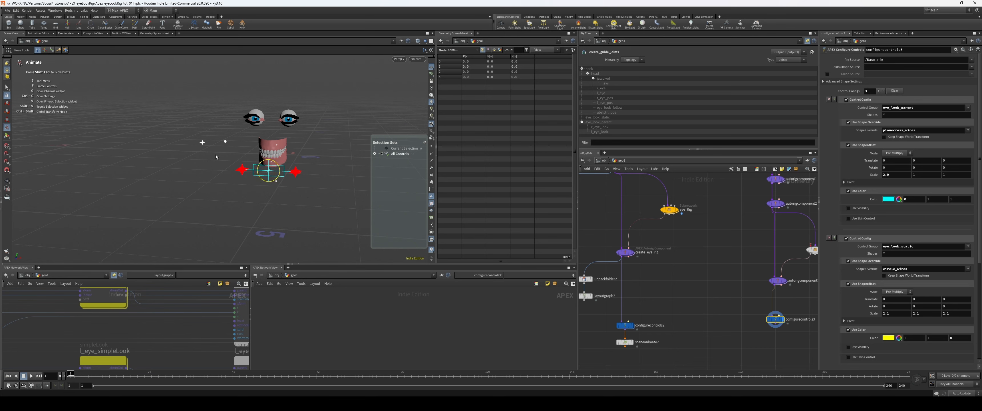
pyautogui.click(202, 143)
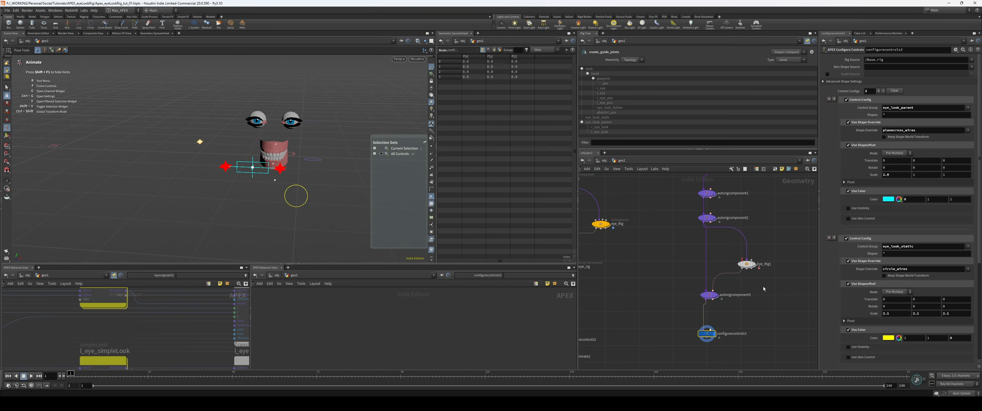
# Step: Shift the new rig's nodes, from packfolder3 down to the configure controls node, slightly away from the older network
pyautogui.scroll(-3, 647, 285)
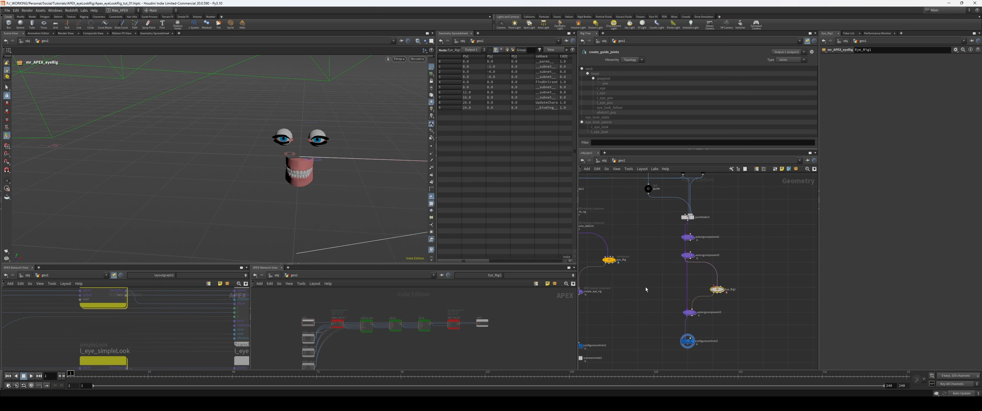
pyautogui.moveTo(653, 206); pyautogui.dragTo(738, 319)
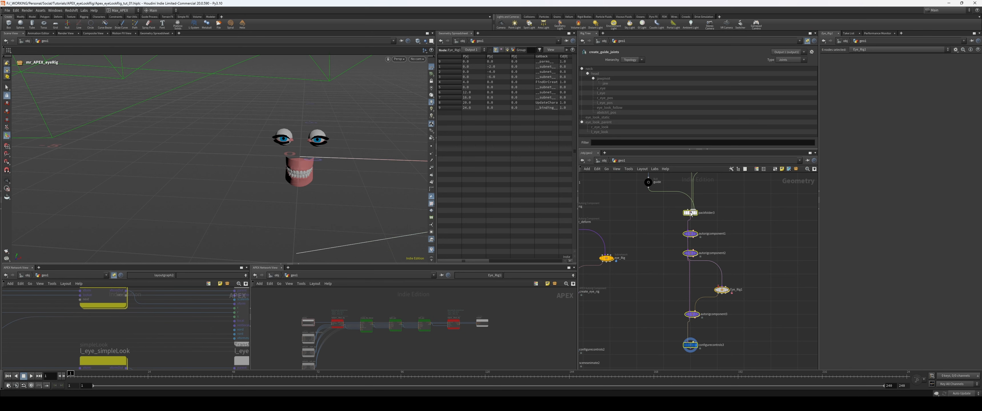
pyautogui.moveTo(691, 214); pyautogui.dragTo(700, 215)
pyautogui.moveTo(675, 221); pyautogui.dragTo(682, 304, button='middle')
pyautogui.moveTo(656, 267); pyautogui.dragTo(648, 261)
pyautogui.moveTo(666, 324); pyautogui.dragTo(662, 241, button='middle')
pyautogui.scroll(-1, 660, 275)
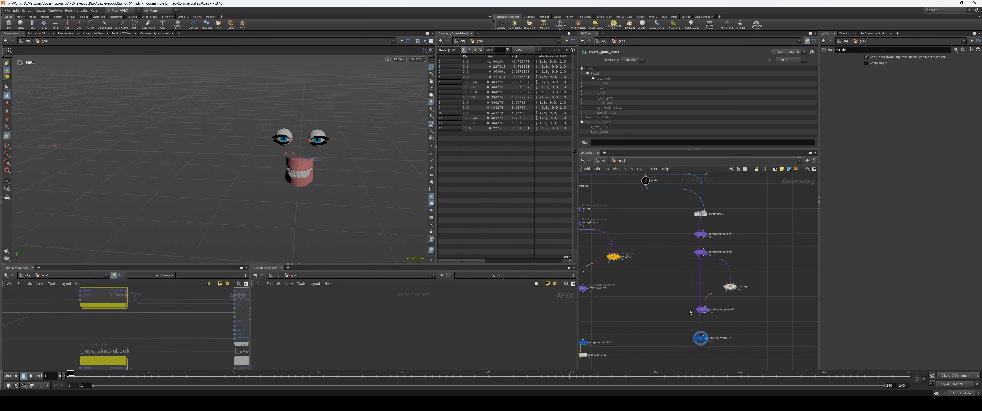
# Step: Place the configure controls node directly under autorigcomponent3 and reposition the first two autorig components beneath packfolder3
pyautogui.moveTo(741, 354); pyautogui.dragTo(740, 353)
pyautogui.press('l')
pyautogui.moveTo(687, 310); pyautogui.dragTo(707, 311)
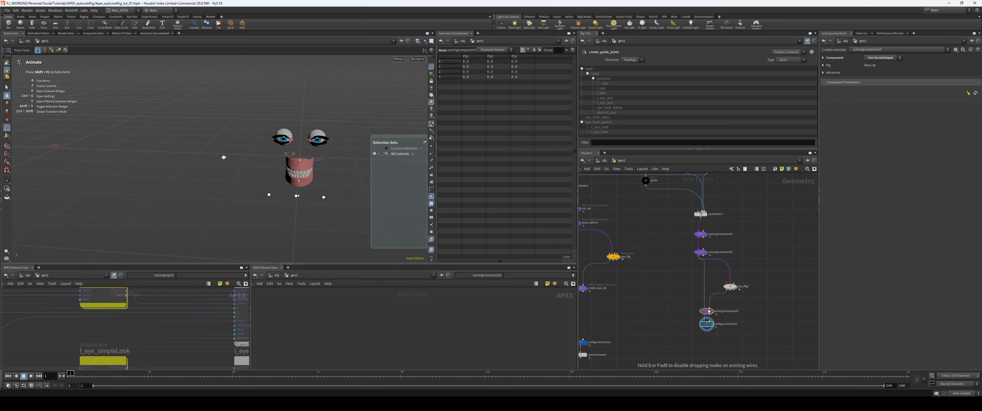
pyautogui.moveTo(675, 296); pyautogui.dragTo(686, 296, button='right')
pyautogui.moveTo(669, 261); pyautogui.dragTo(656, 288, button='middle')
pyautogui.moveTo(677, 242); pyautogui.dragTo(677, 247)
pyautogui.press('l')
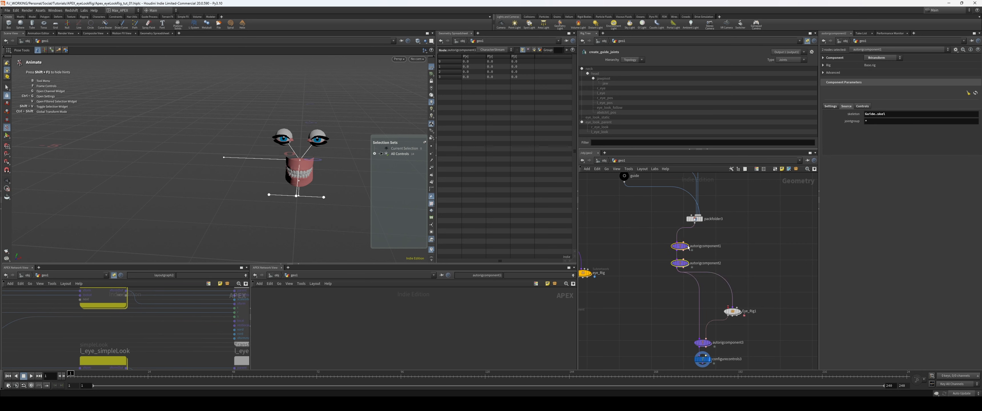
# Step: Arrange Eye_Rig1, autorigcomponent3 and the configure controls node compactly in line below the first two autorig components
pyautogui.click(747, 284)
pyautogui.moveTo(756, 289); pyautogui.dragTo(756, 276, button='middle')
pyautogui.moveTo(772, 291); pyautogui.dragTo(677, 365)
pyautogui.moveTo(736, 302); pyautogui.dragTo(723, 281)
pyautogui.moveTo(741, 299); pyautogui.dragTo(745, 302, button='middle')
pyautogui.moveTo(745, 302); pyautogui.dragTo(673, 342)
pyautogui.moveTo(697, 314); pyautogui.dragTo(698, 306)
pyautogui.scroll(-1, 757, 299)
pyautogui.keyDown('alt'); pyautogui.moveTo(310, 226); pyautogui.dragTo(328, 252); pyautogui.keyUp('alt')
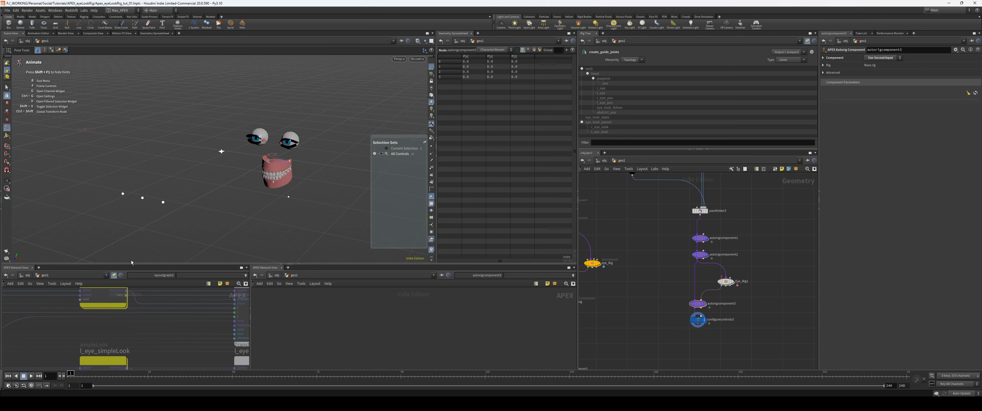
pyautogui.keyDown('alt'); pyautogui.moveTo(235, 231); pyautogui.dragTo(347, 250); pyautogui.keyUp('alt')
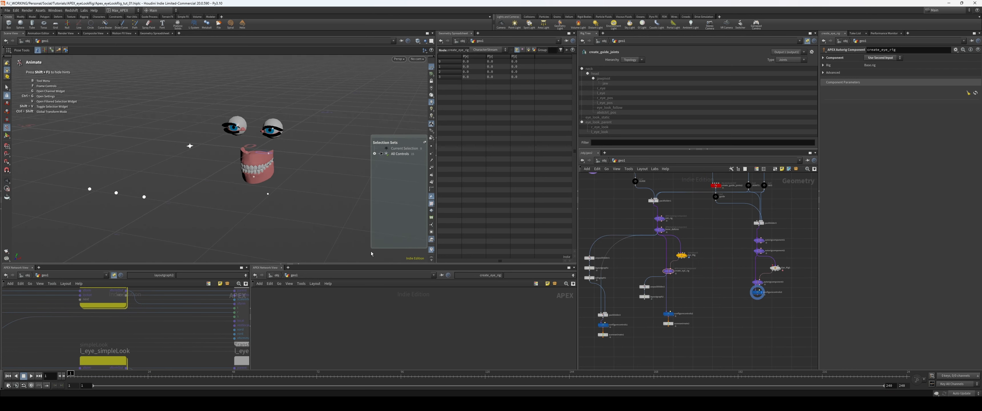
# Step: Display the original rig's sceneanimate2 node and reset all of its animation
pyautogui.moveTo(714, 314); pyautogui.dragTo(701, 294, button='middle')
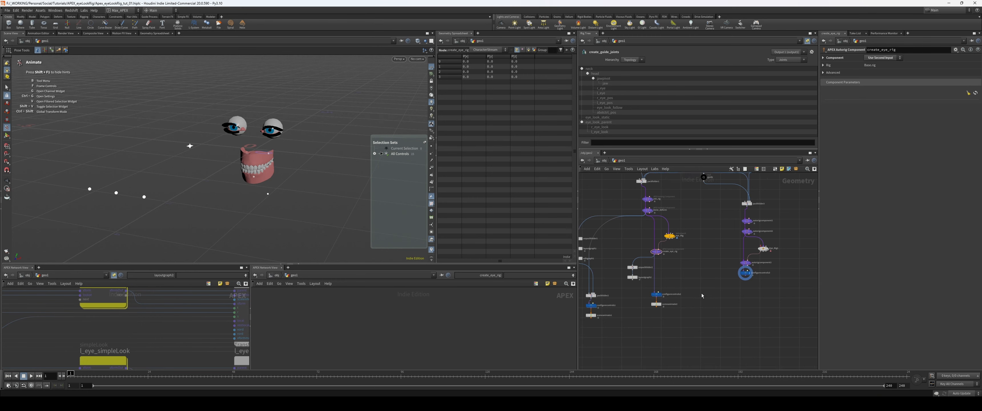
pyautogui.scroll(3, 692, 288)
pyautogui.click(645, 322)
pyautogui.click(874, 71)
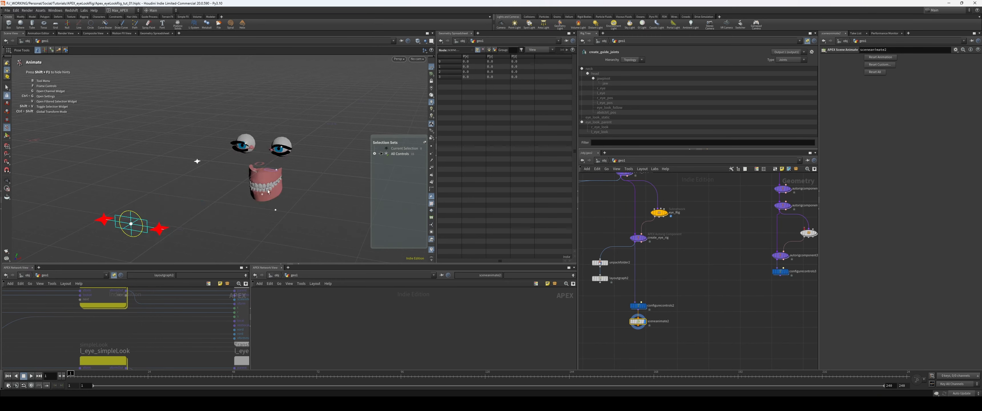
pyautogui.keyDown('alt'); pyautogui.moveTo(333, 234); pyautogui.dragTo(351, 233); pyautogui.keyUp('alt')
# Step: Move the control below the teeth to test how the head and eyes follow the look target
pyautogui.moveTo(302, 216); pyautogui.dragTo(304, 197)
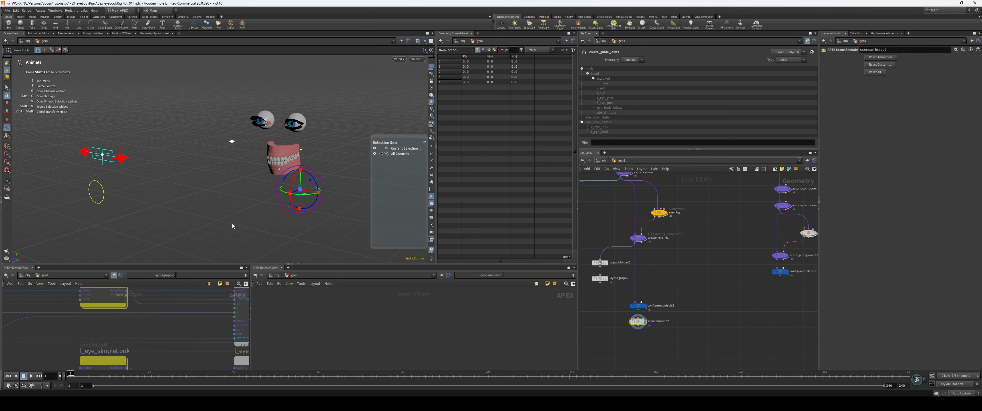
pyautogui.keyDown('alt'); pyautogui.moveTo(232, 224); pyautogui.dragTo(164, 211); pyautogui.keyUp('alt')
pyautogui.moveTo(323, 192)
pyautogui.mouseDown()
pyautogui.moveTo(285, 191)
pyautogui.moveTo(308, 192)
pyautogui.mouseUp()
pyautogui.keyDown('alt'); pyautogui.moveTo(213, 202); pyautogui.dragTo(245, 207); pyautogui.keyUp('alt')
pyautogui.press('Return')
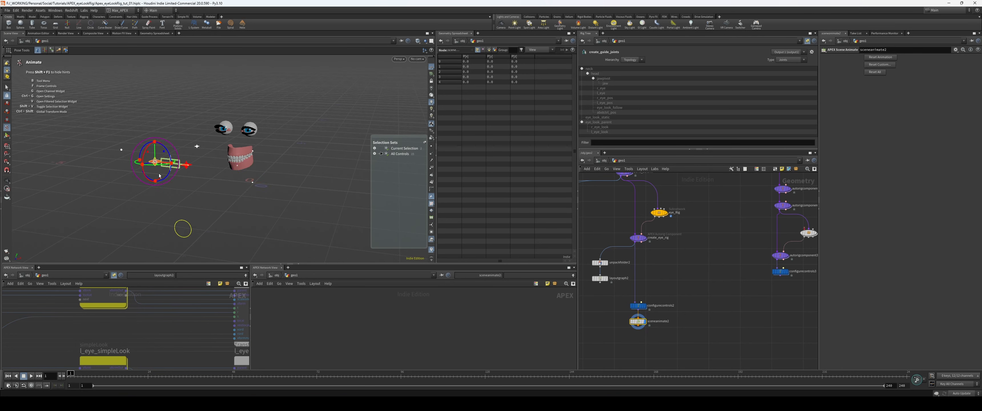
# Step: Move the eye look control in front of the face to test the eyes' aim
pyautogui.click(163, 170)
pyautogui.keyDown('alt'); pyautogui.moveTo(263, 219); pyautogui.dragTo(210, 216); pyautogui.keyUp('alt')
pyautogui.keyDown('alt'); pyautogui.moveTo(210, 217); pyautogui.dragTo(239, 222, button='middle'); pyautogui.keyUp('alt')
pyautogui.moveTo(239, 221)
pyautogui.keyDown('alt'); pyautogui.mouseDown()
pyautogui.moveTo(224, 211)
pyautogui.moveTo(234, 216)
pyautogui.mouseUp(); pyautogui.keyUp('alt')
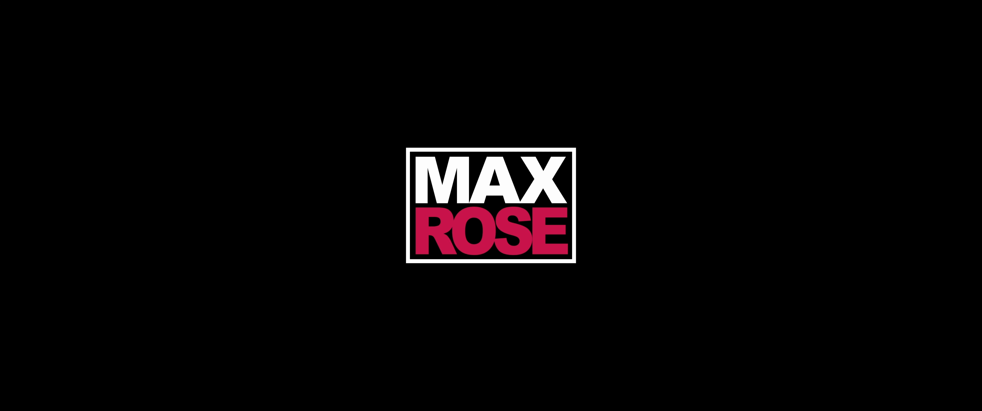